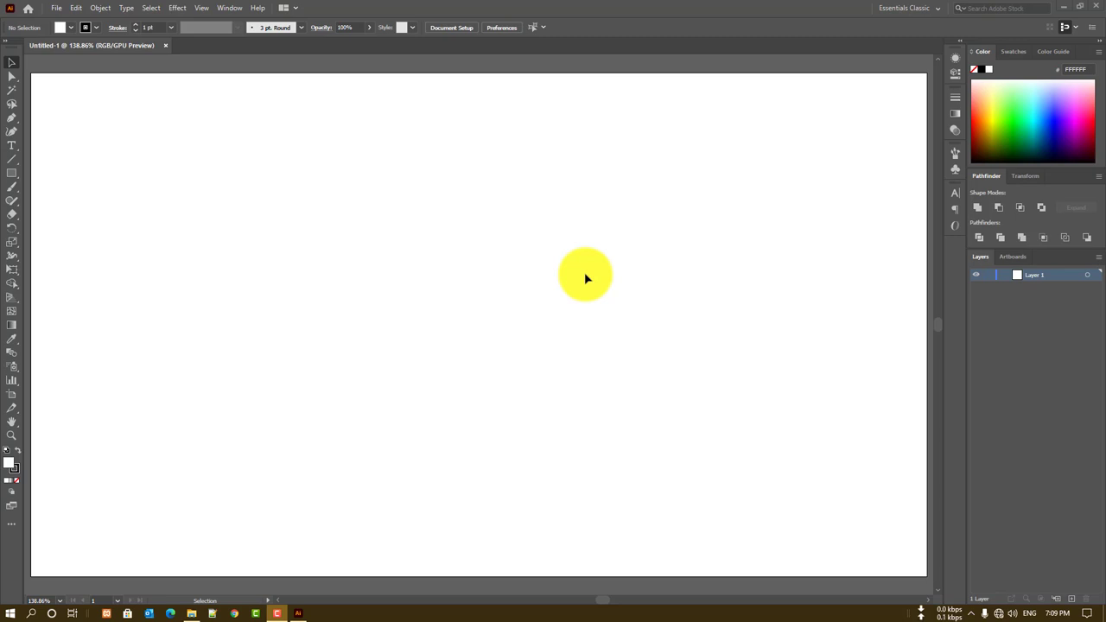
Show the File menu commands over the empty Untitled-1 artboard
left_click(584, 272)
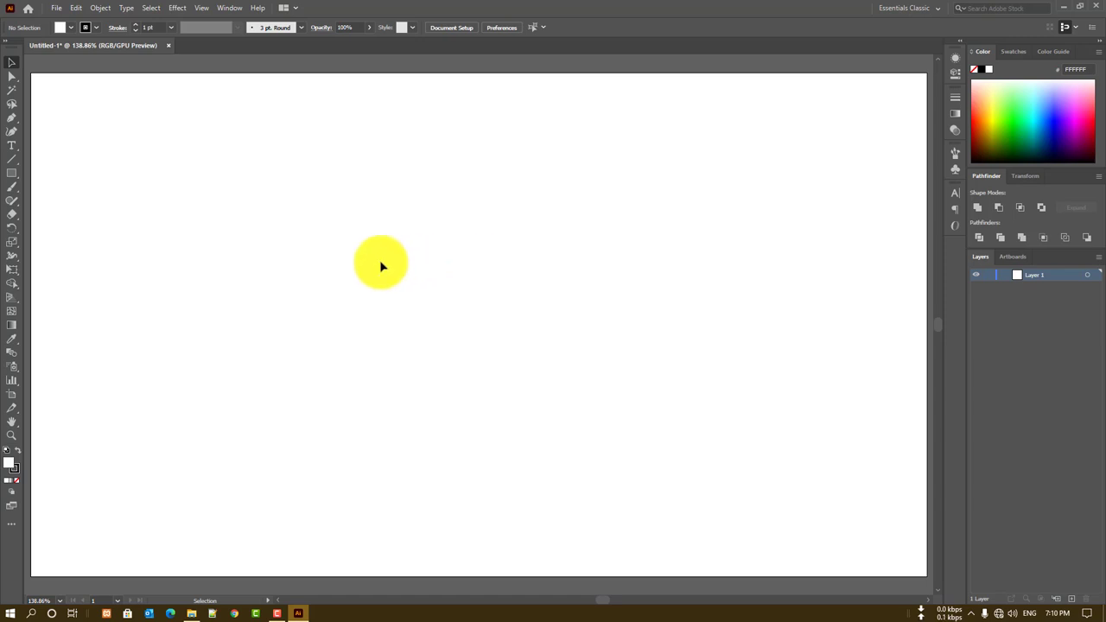
left_click(55, 7)
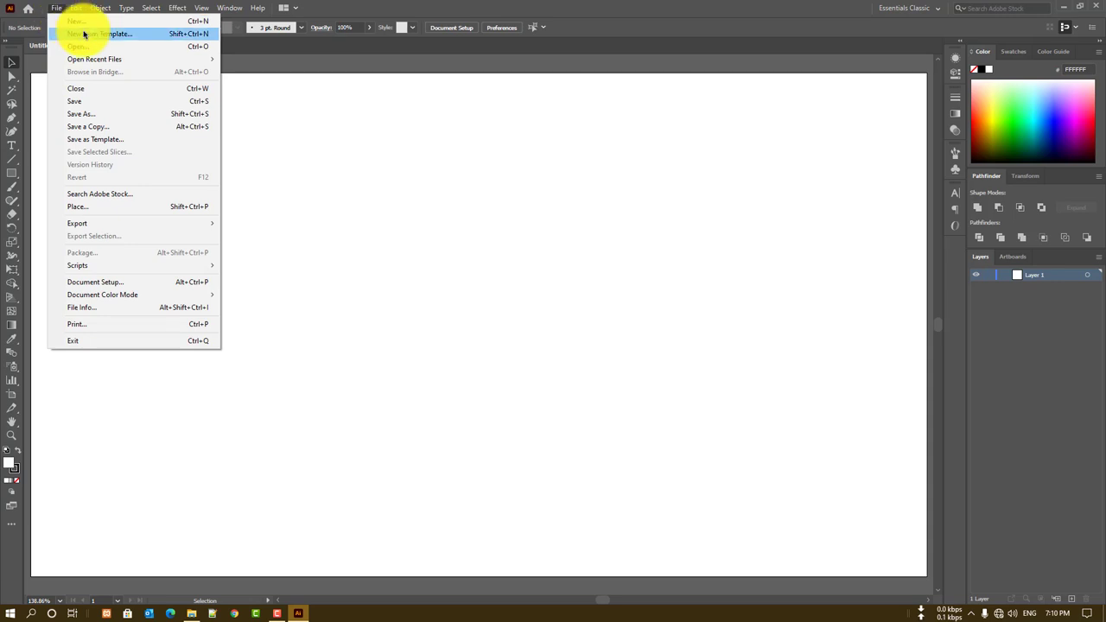
Create a new document from the Blank Templates Banner Ads template, then switch away from it
left_click(83, 33)
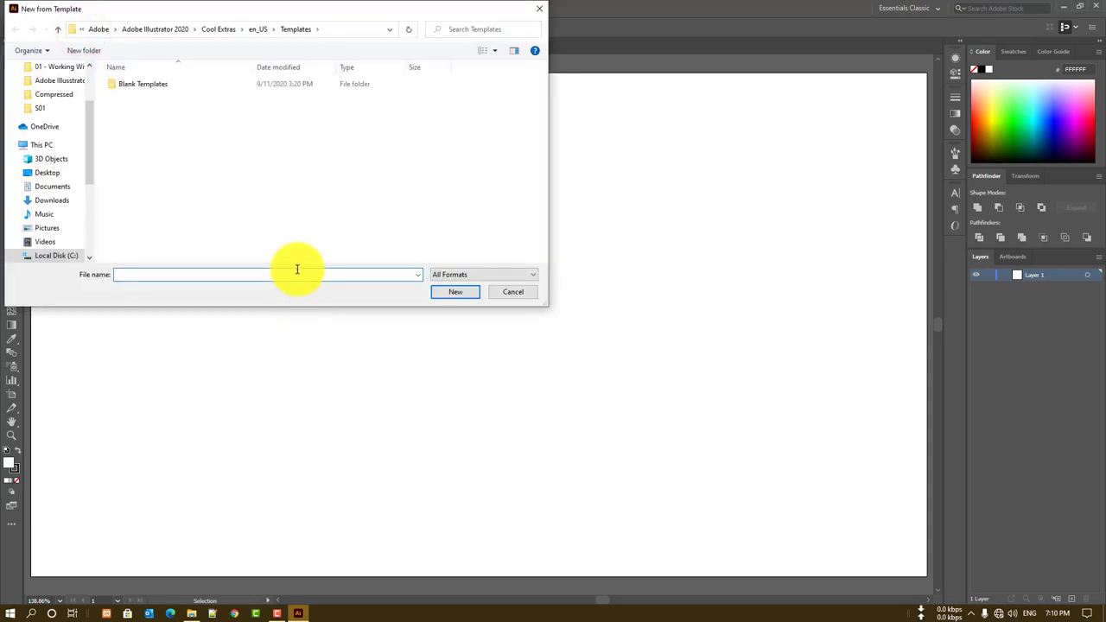
double_click(153, 83)
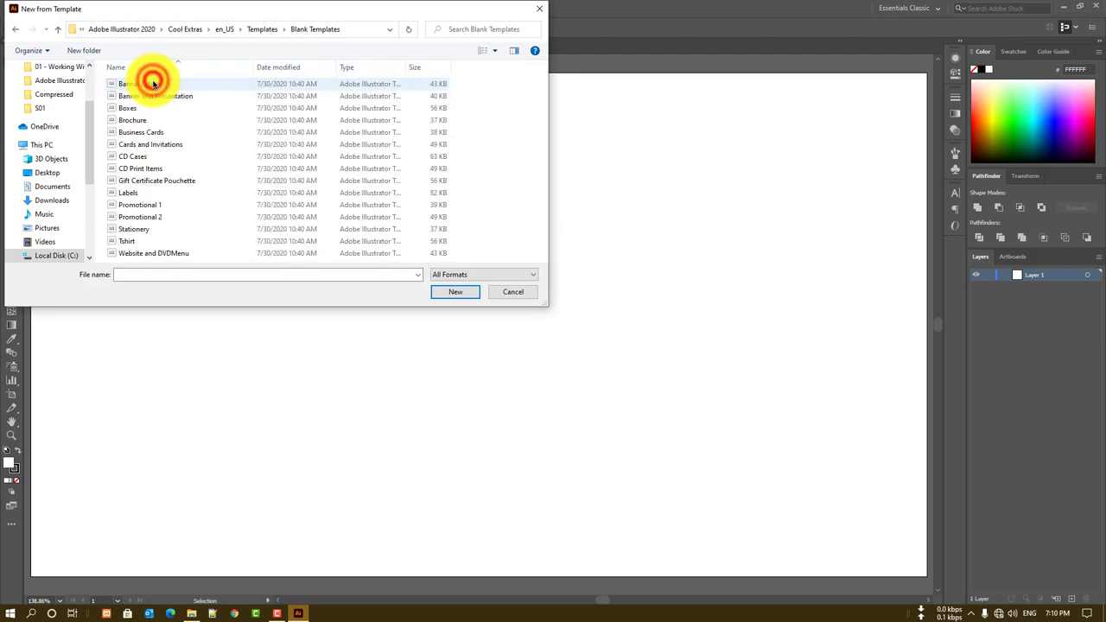
double_click(246, 84)
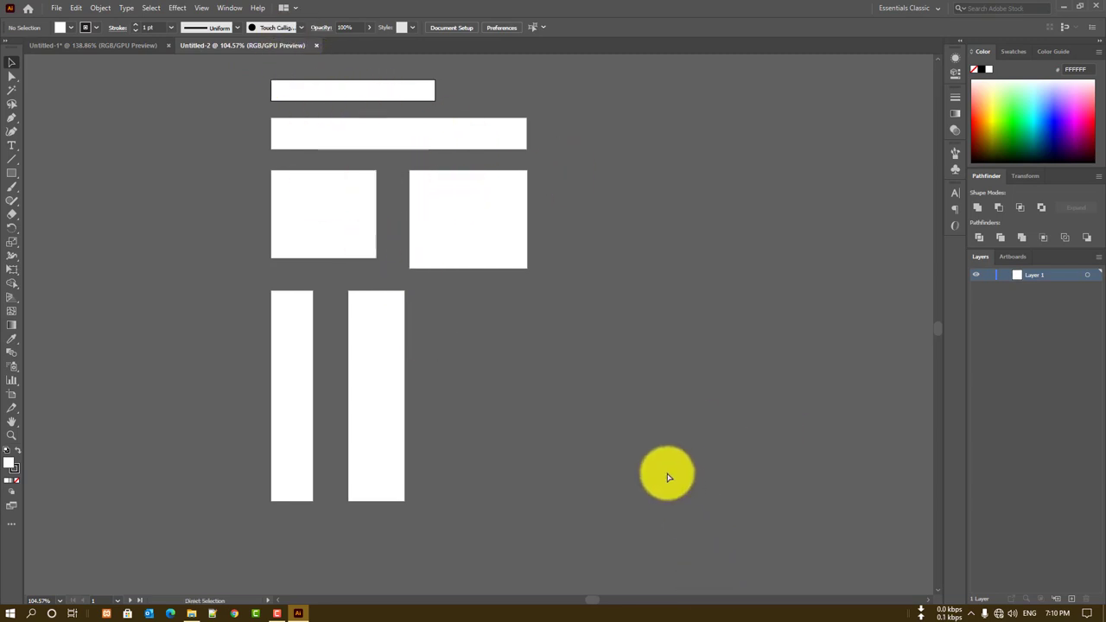
key("ctrl+Tab")
Create a document from the CD Print Items blank template, dismiss Missing Fonts, and close it
left_click(74, 8)
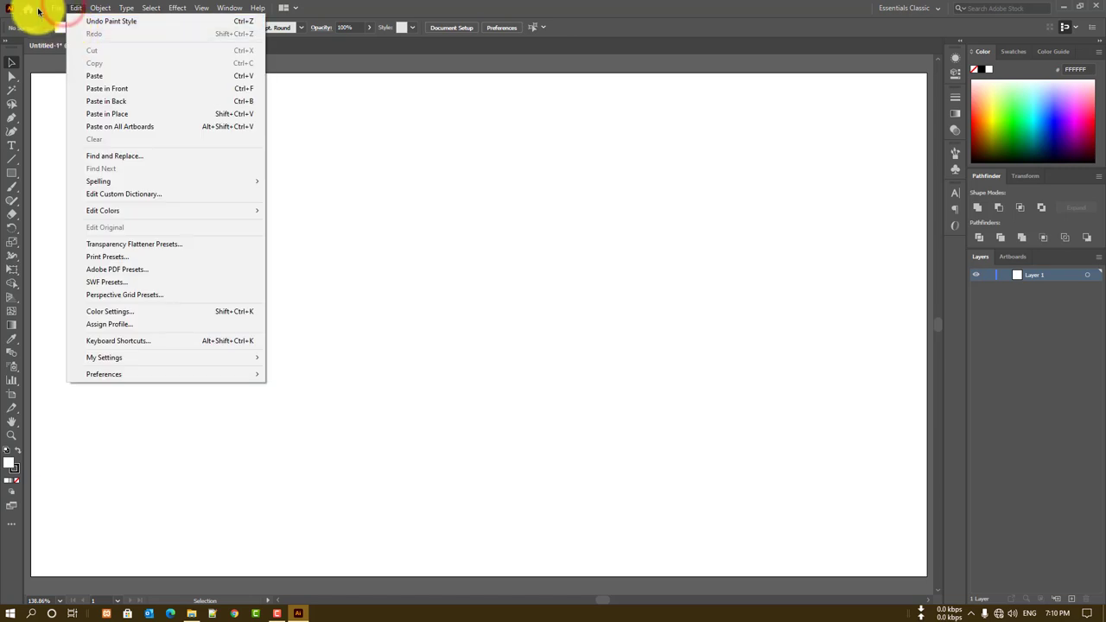
left_click(69, 33)
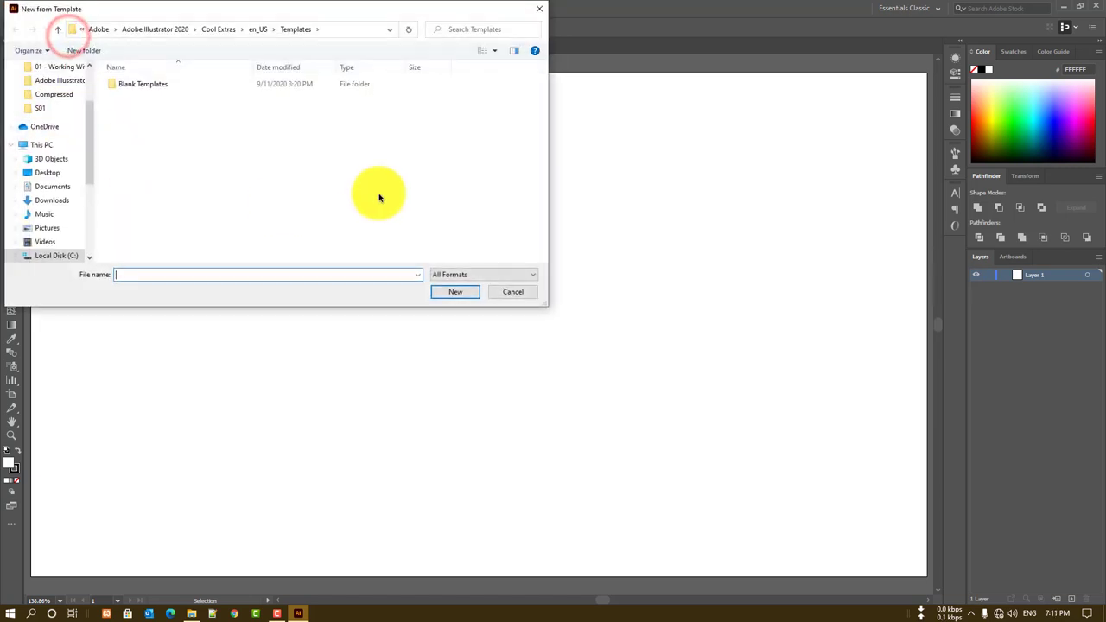
double_click(265, 83)
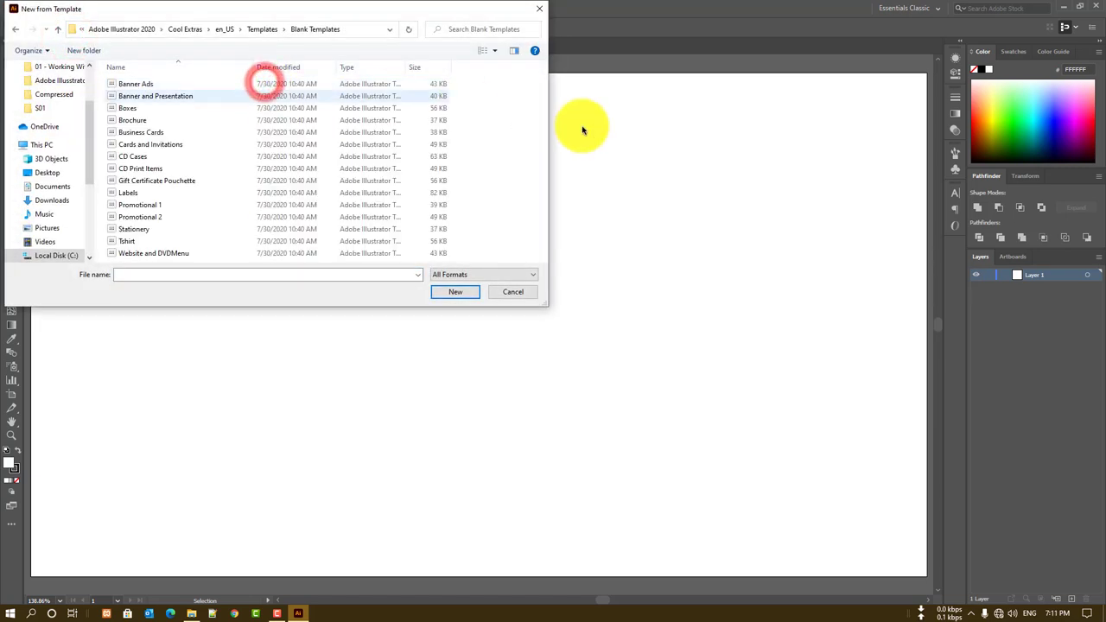
left_click(261, 204)
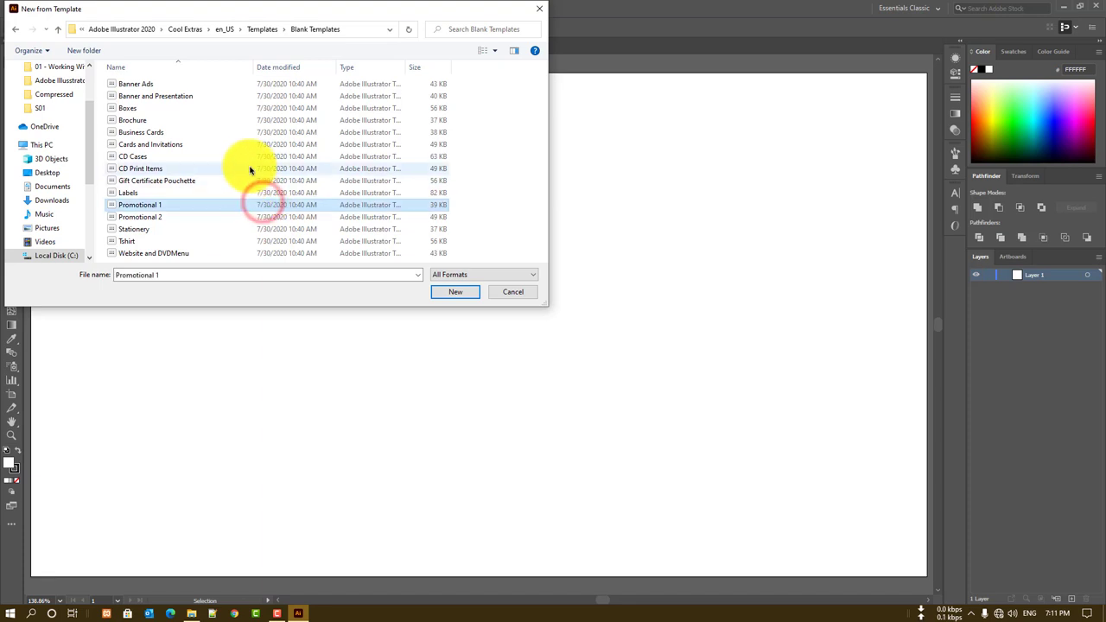
left_click(249, 169)
double_click(168, 168)
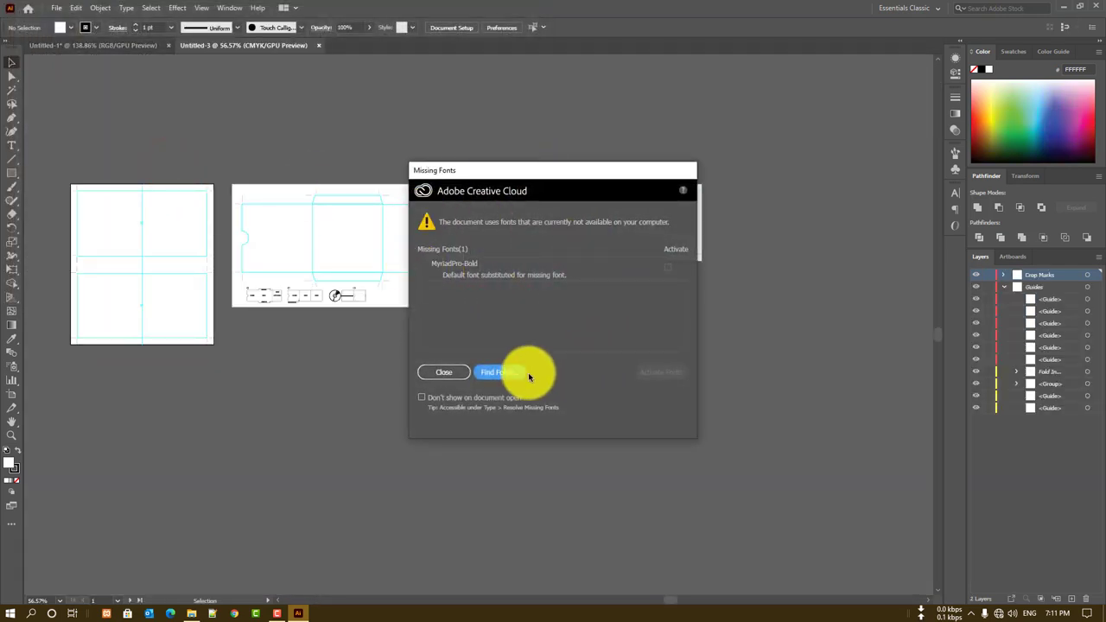
left_click(441, 372)
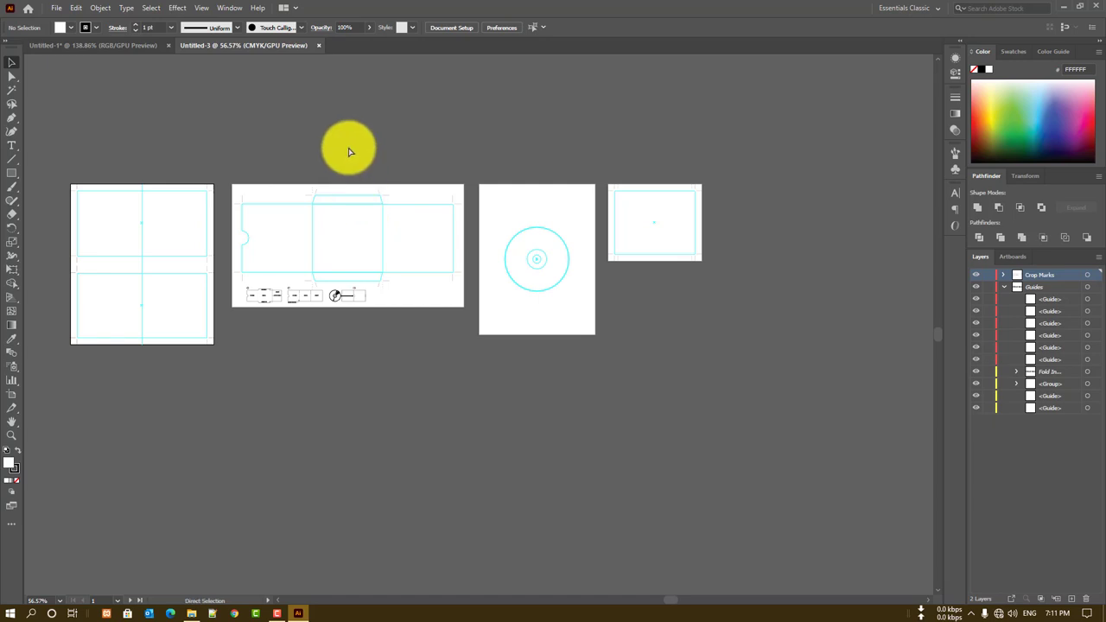
key("ctrl+w")
left_click(69, 7)
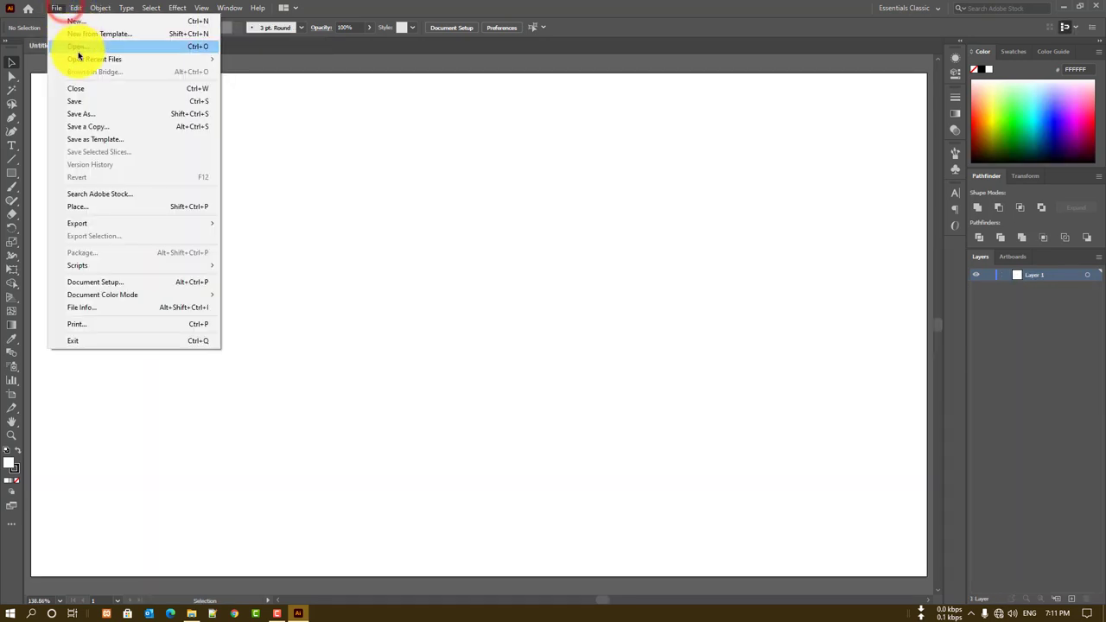
left_click(79, 36)
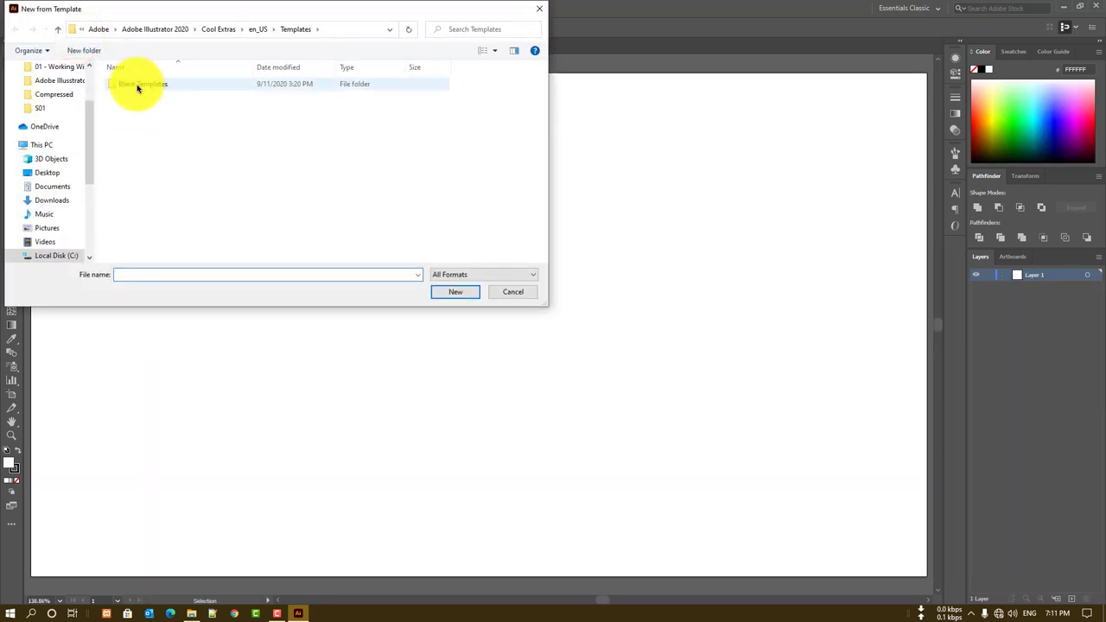
double_click(136, 83)
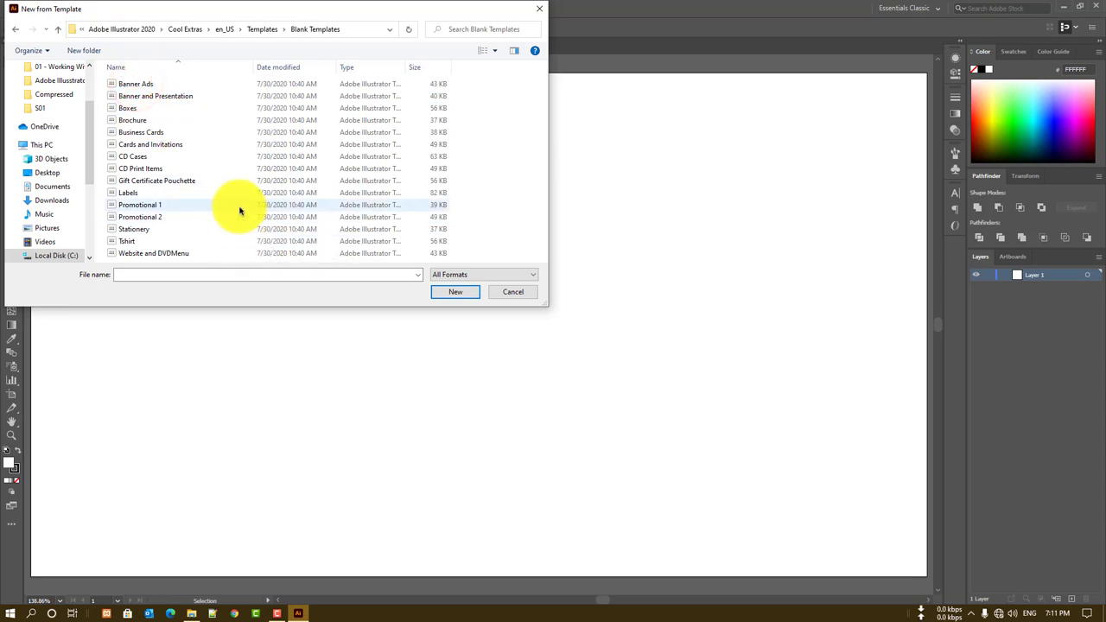
double_click(210, 241)
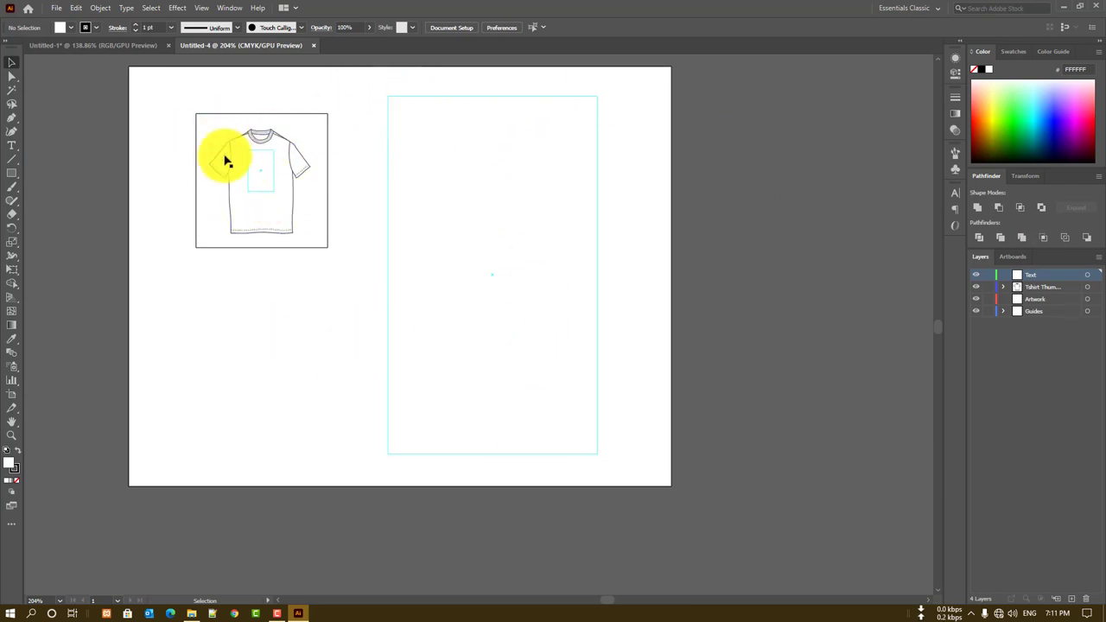
key("ctrl+w")
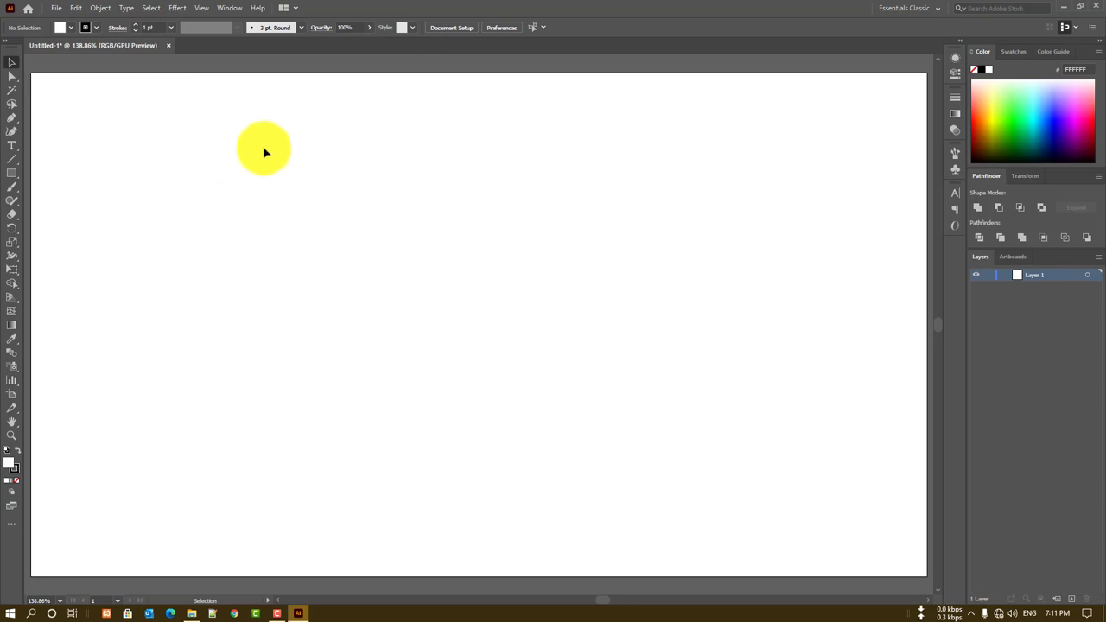
Cancel the File > Open dialog without opening any file, returning to the File menu
left_click(55, 7)
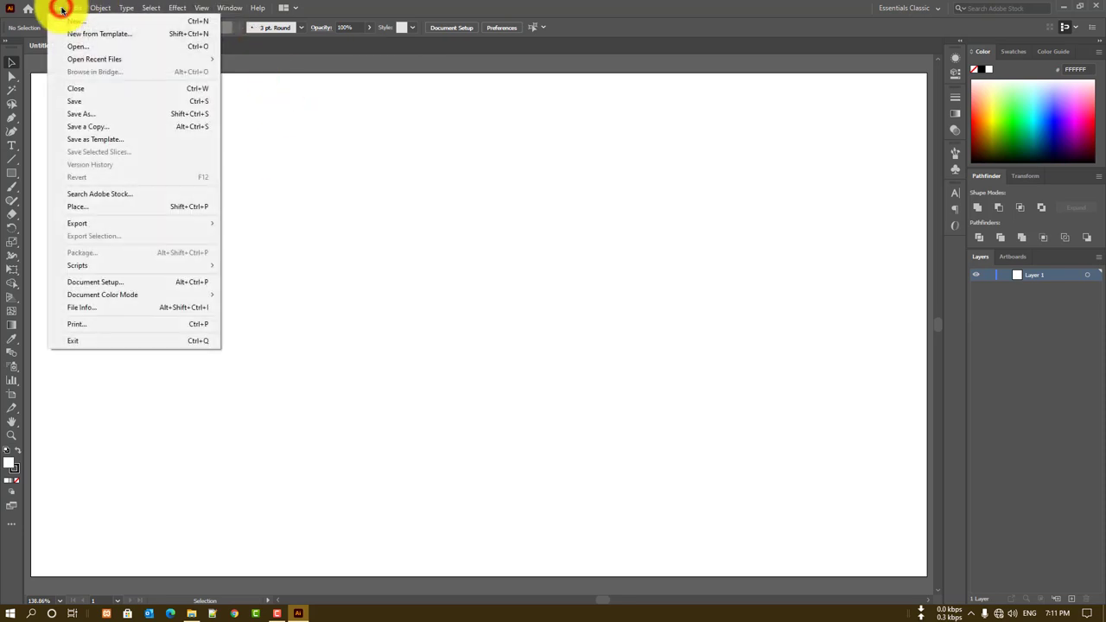
left_click(83, 47)
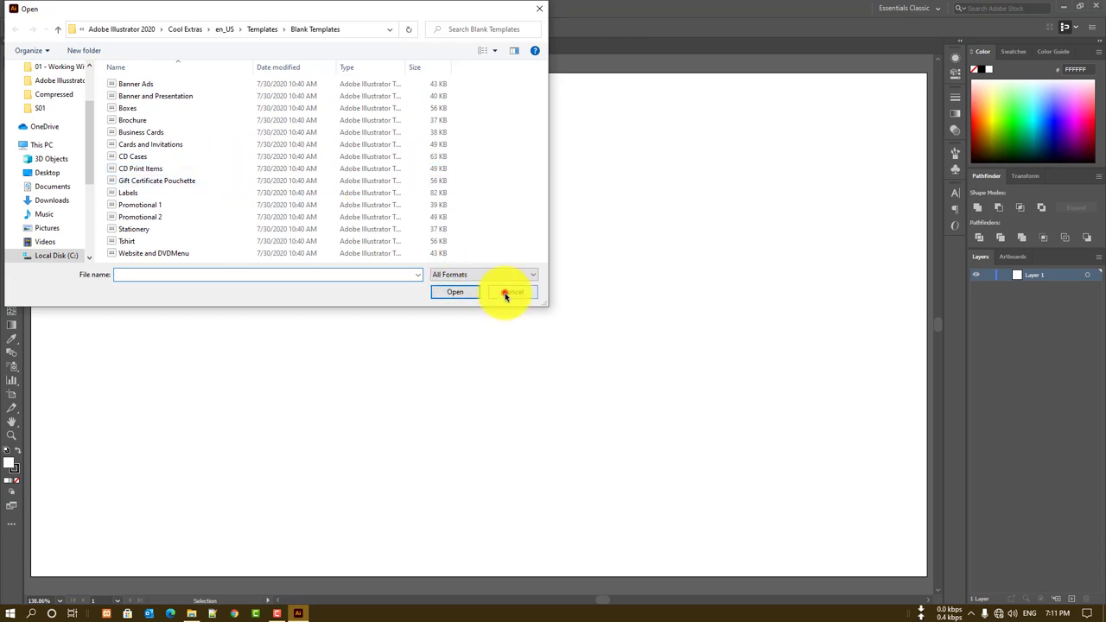
left_click(510, 291)
left_click(62, 8)
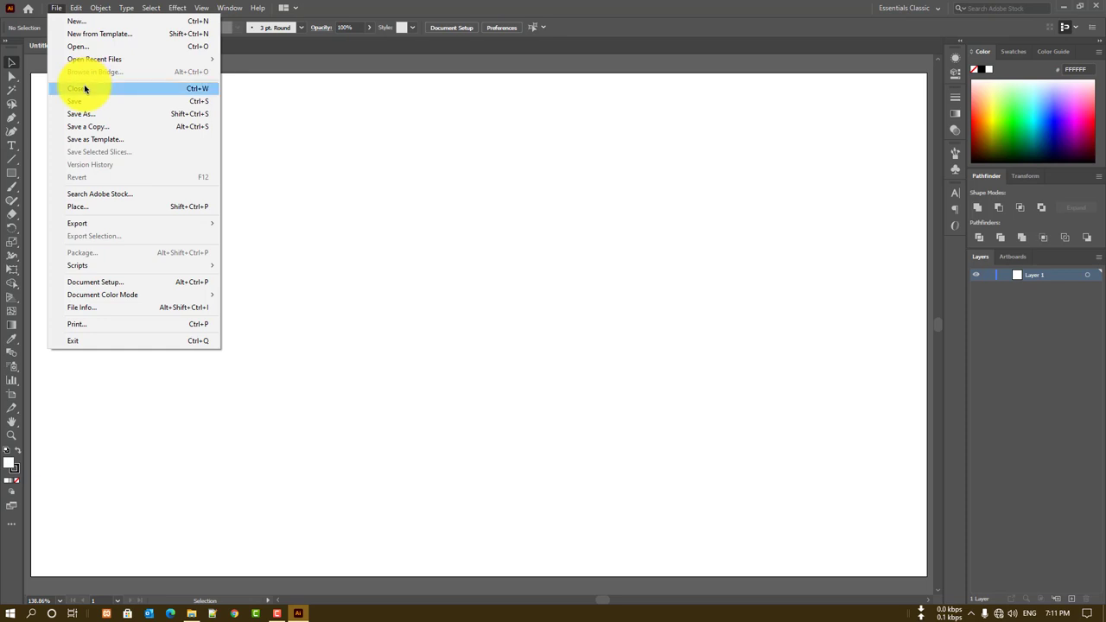
Cancel the Save As and Save a Copy dialogs, leaving Untitled-1 unsaved
left_click(506, 101)
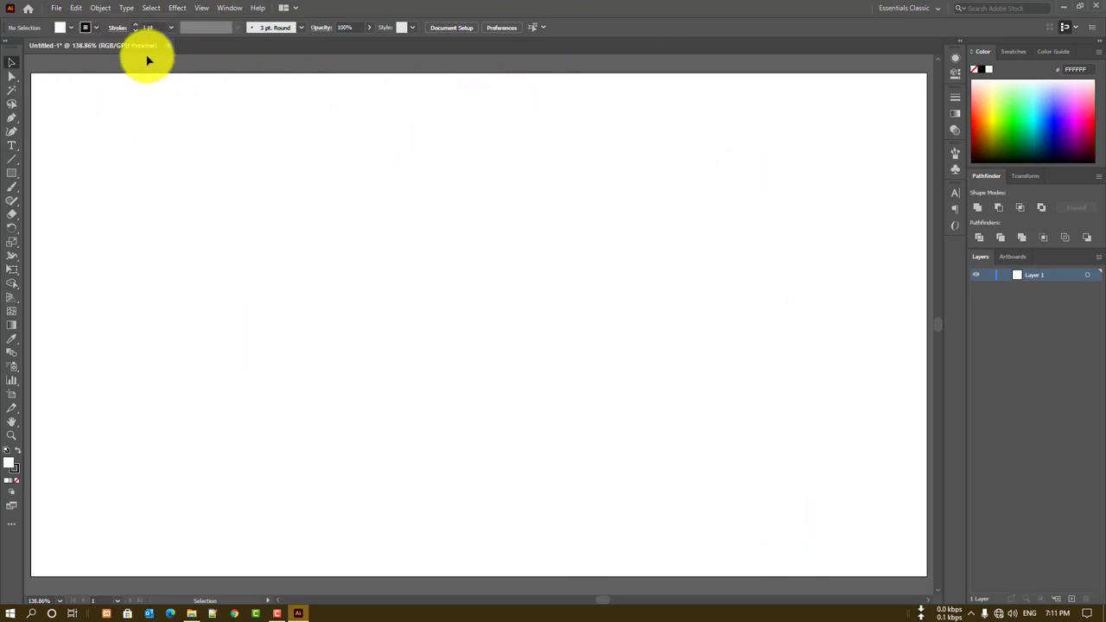
left_click(57, 8)
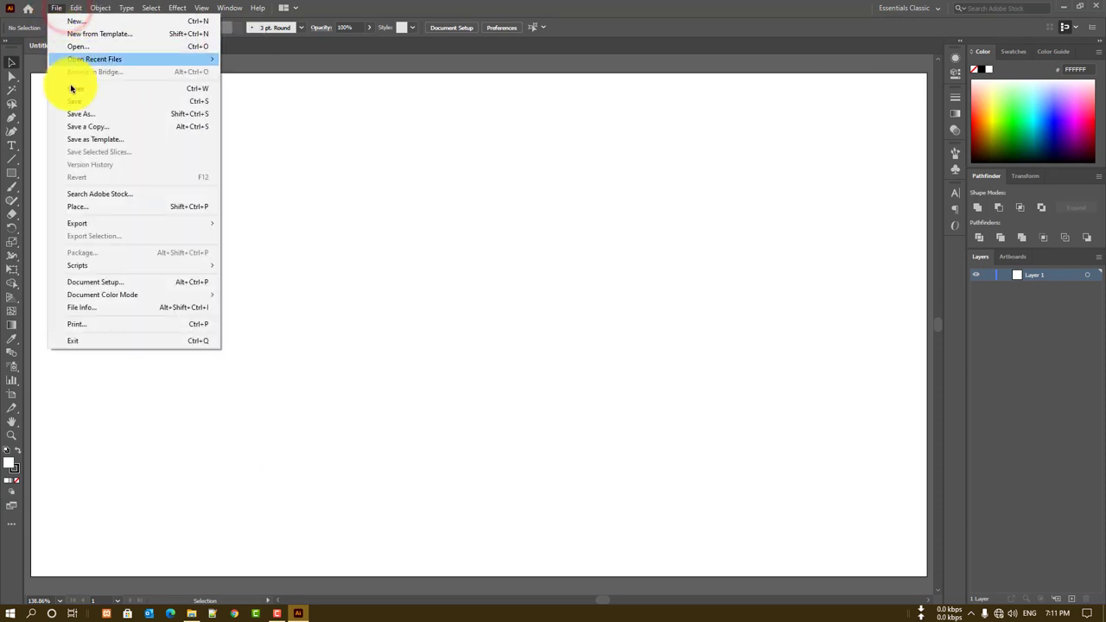
left_click(89, 104)
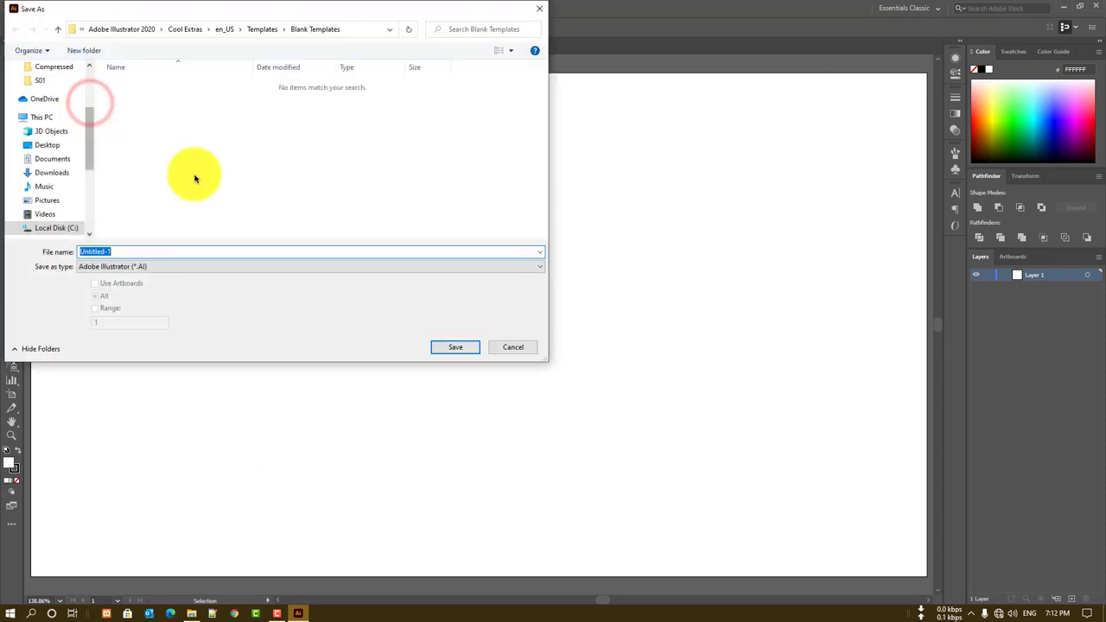
left_click(511, 346)
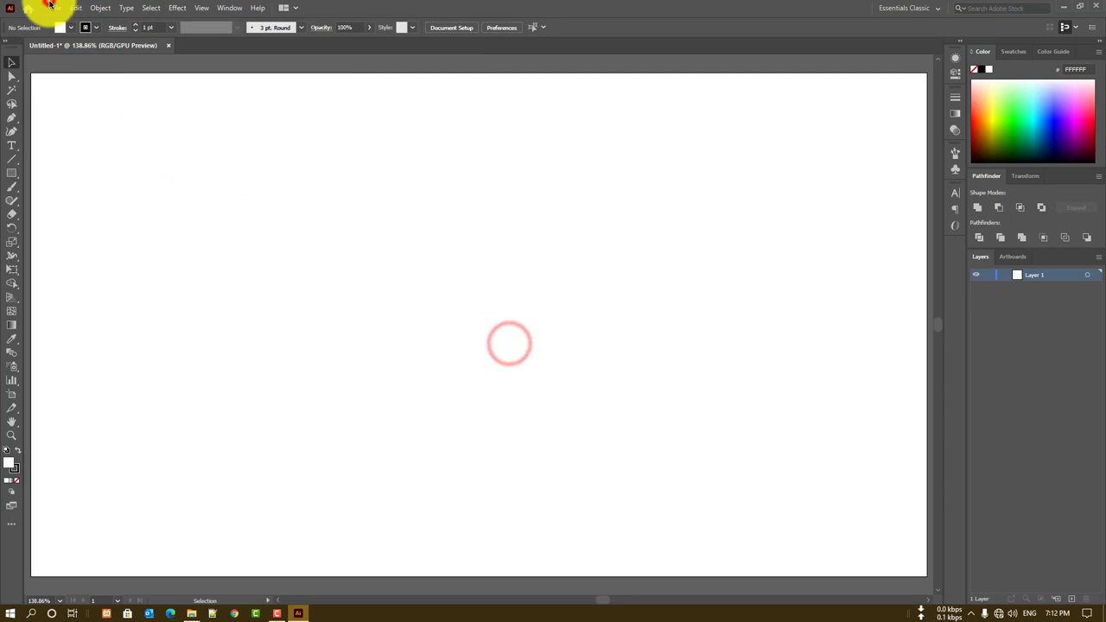
left_click(54, 8)
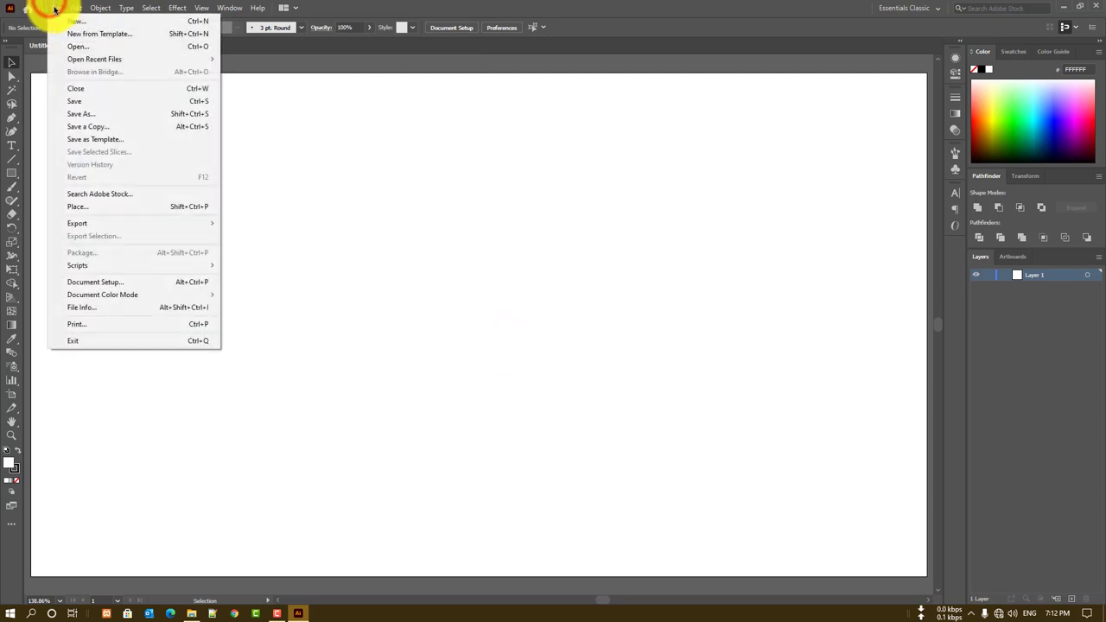
left_click(144, 116)
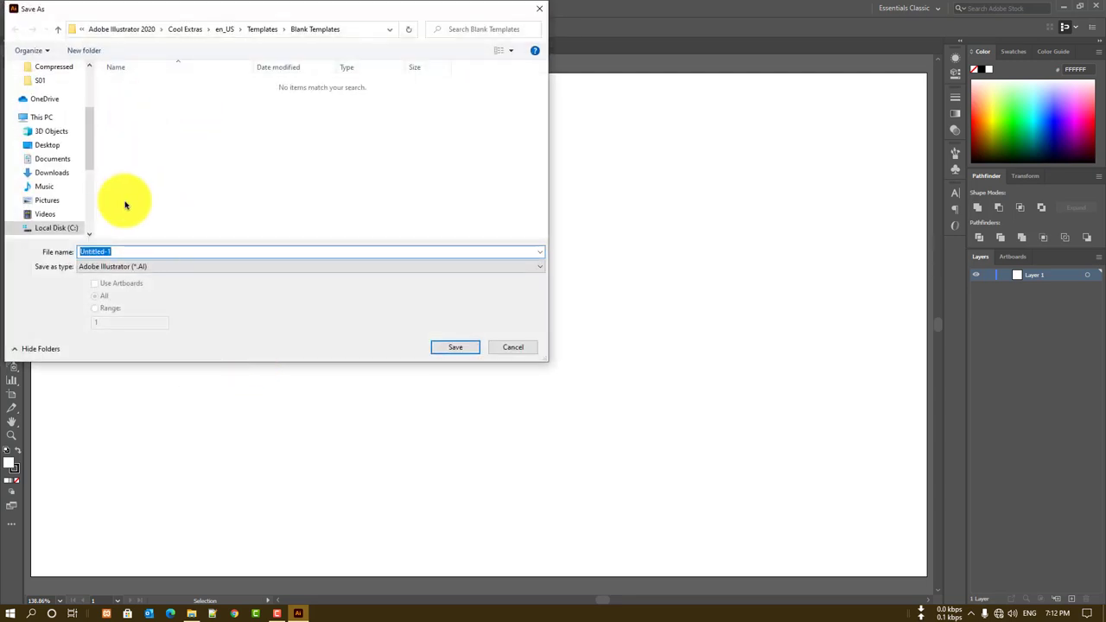
left_click(495, 349)
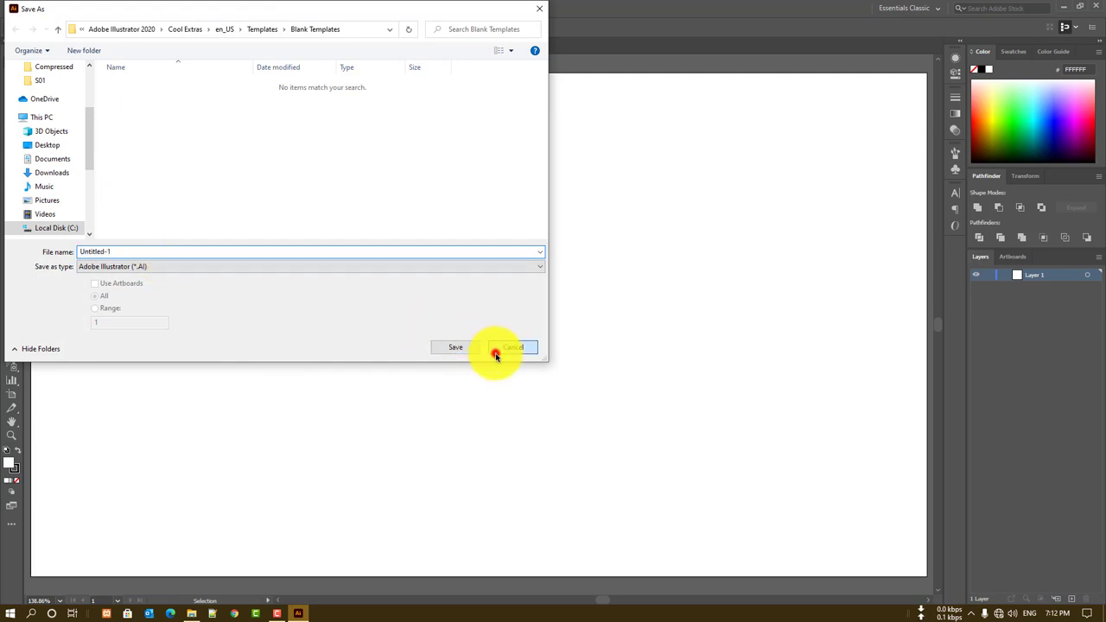
Cancel the Save as Template dialog without saving a template
left_click(56, 7)
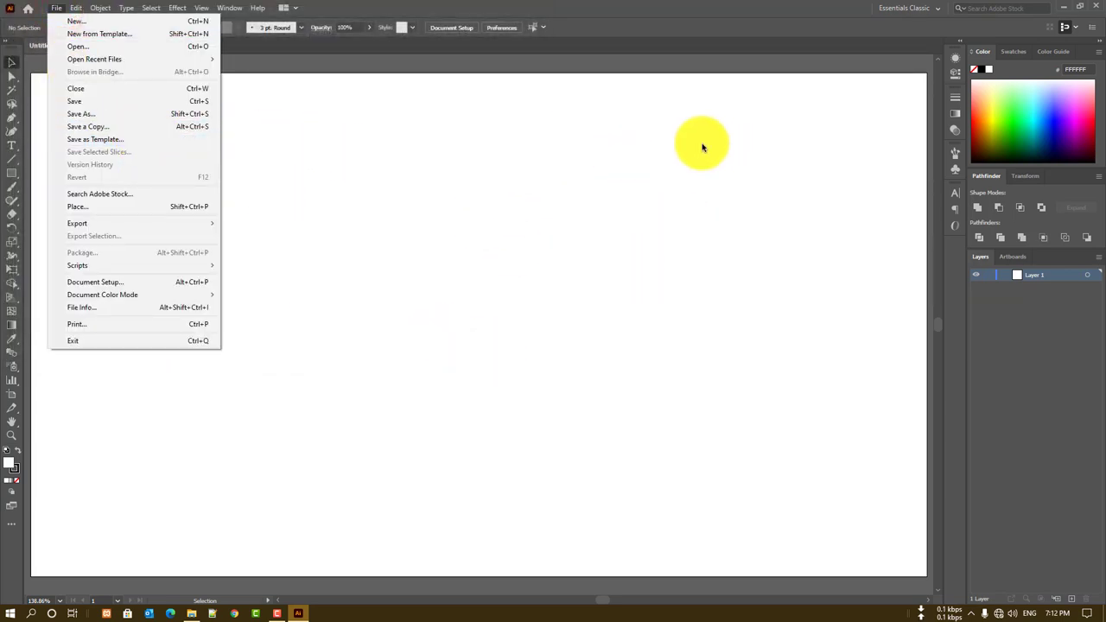
left_click(136, 139)
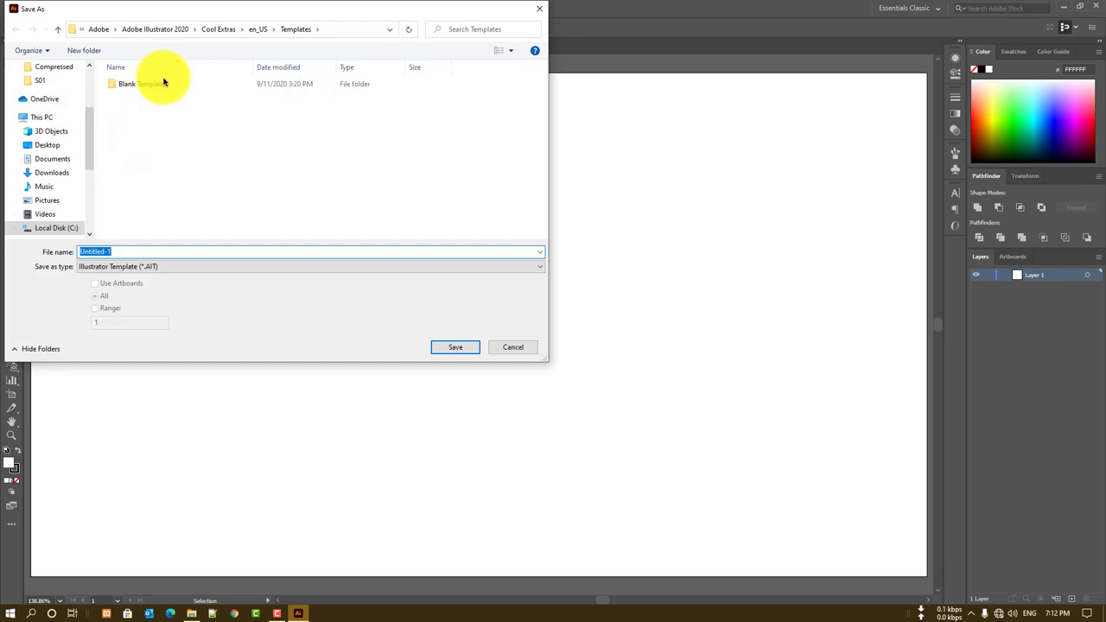
left_click(163, 78)
left_click(503, 346)
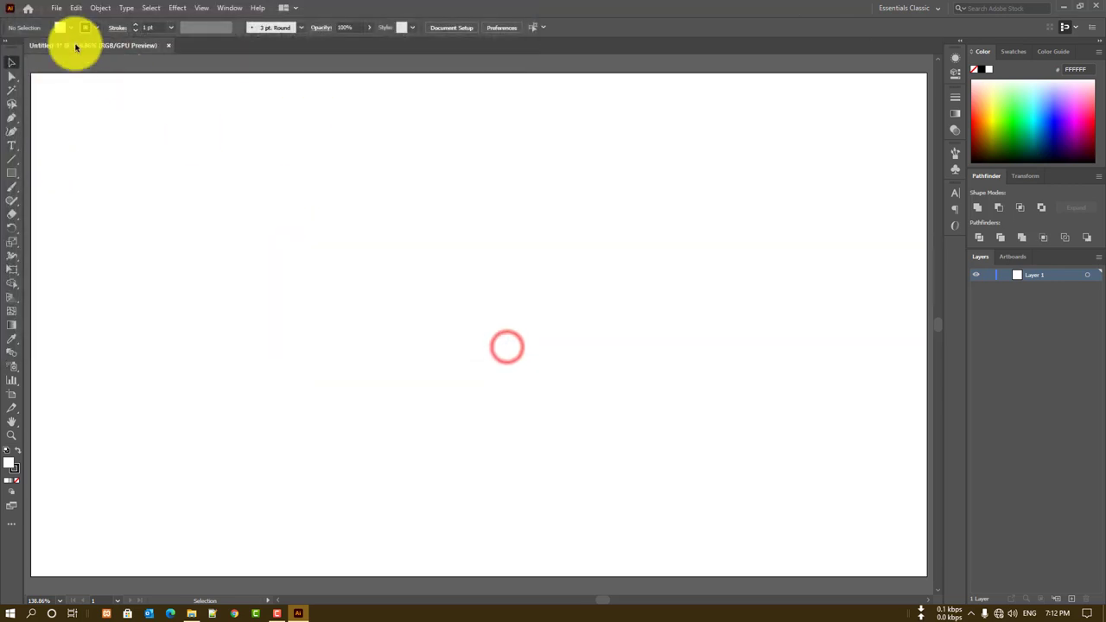
left_click(55, 8)
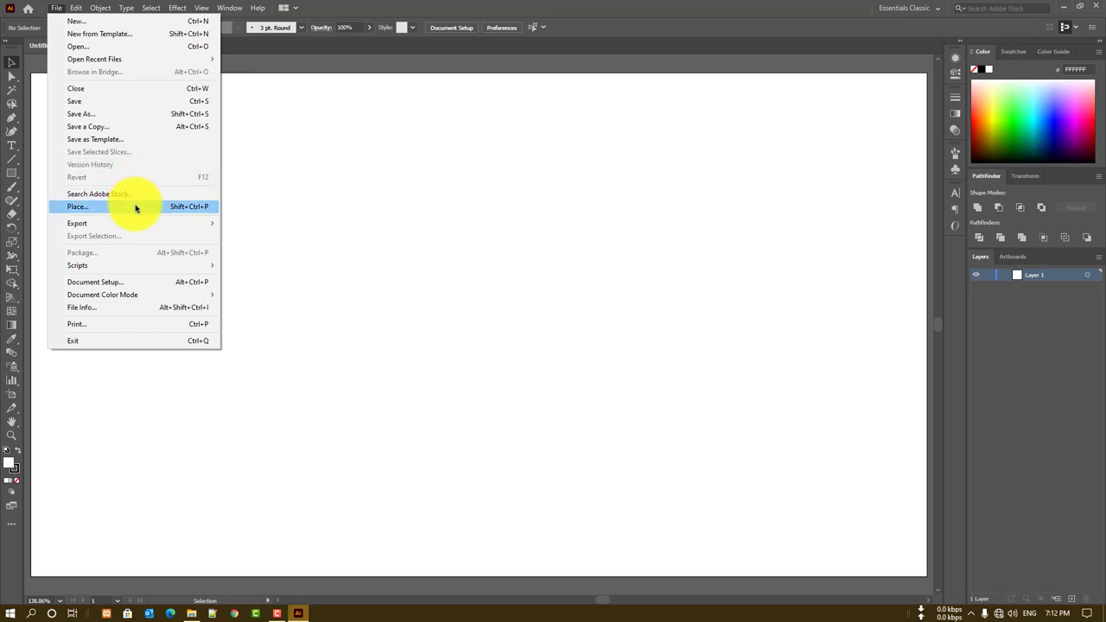
left_click(134, 207)
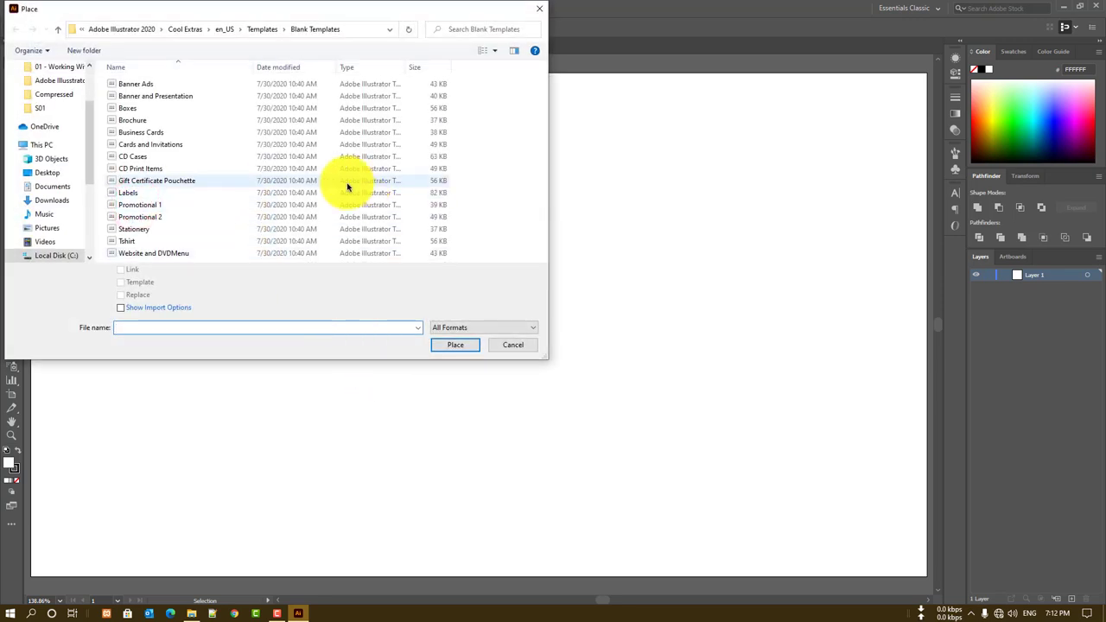
scroll(50, 127, "up", 2)
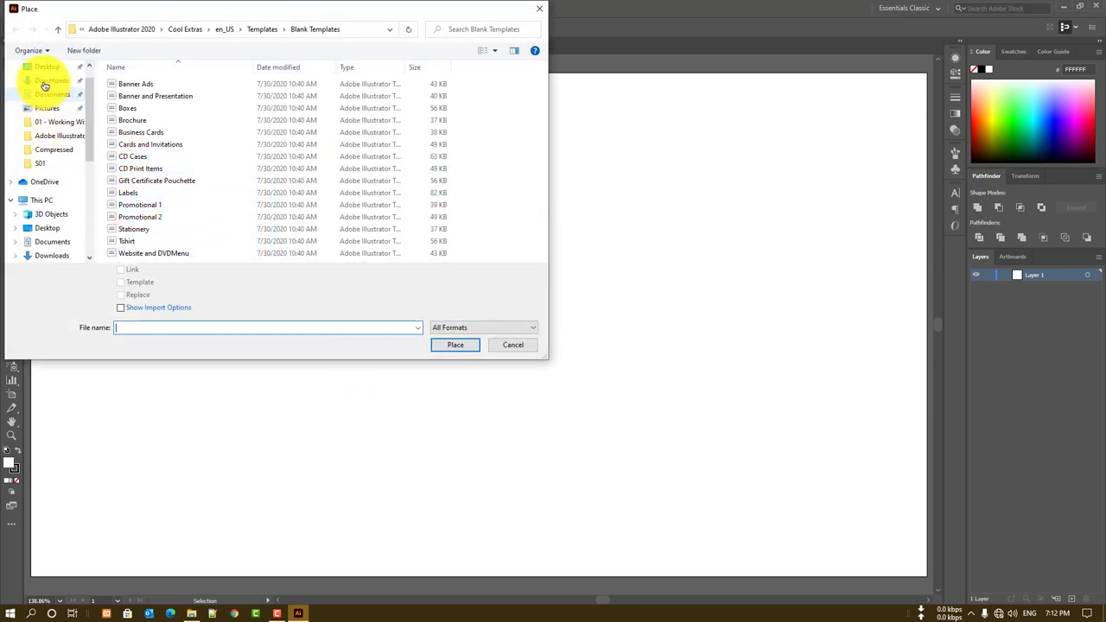
left_click(47, 80)
scroll(282, 195, "down", 3)
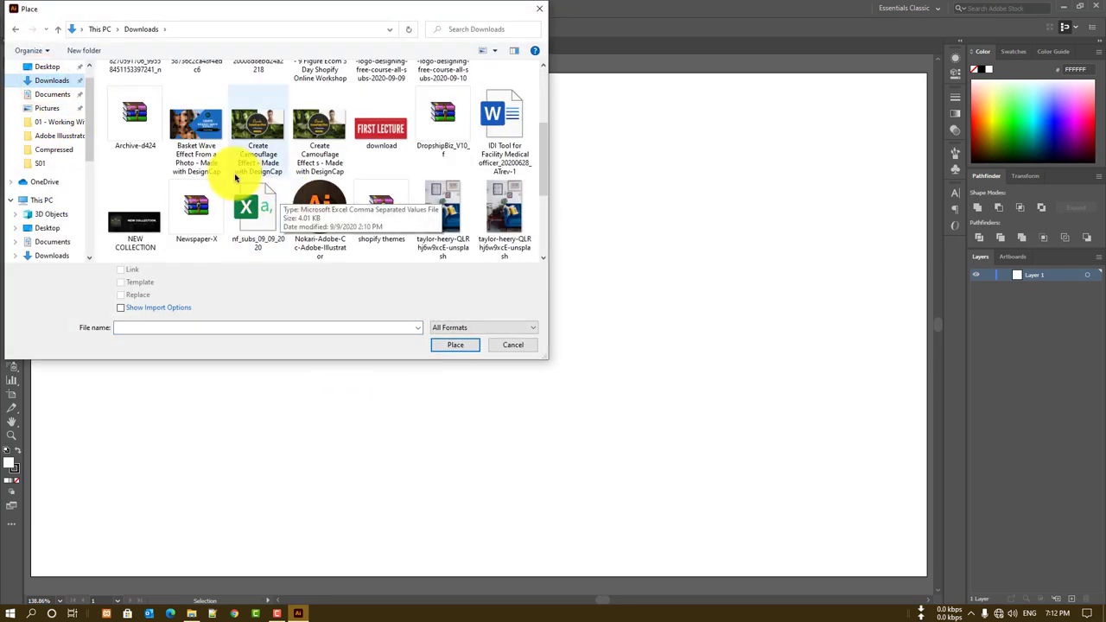
scroll(294, 175, "down", 1)
scroll(293, 173, "down", 1)
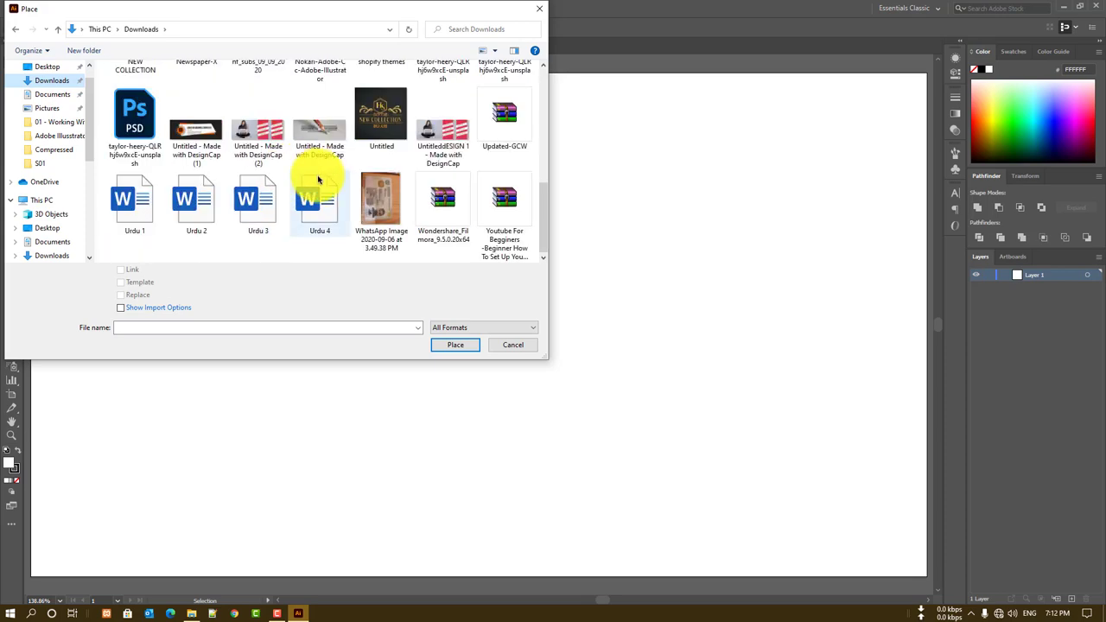
scroll(308, 178, "up", 3)
double_click(217, 101)
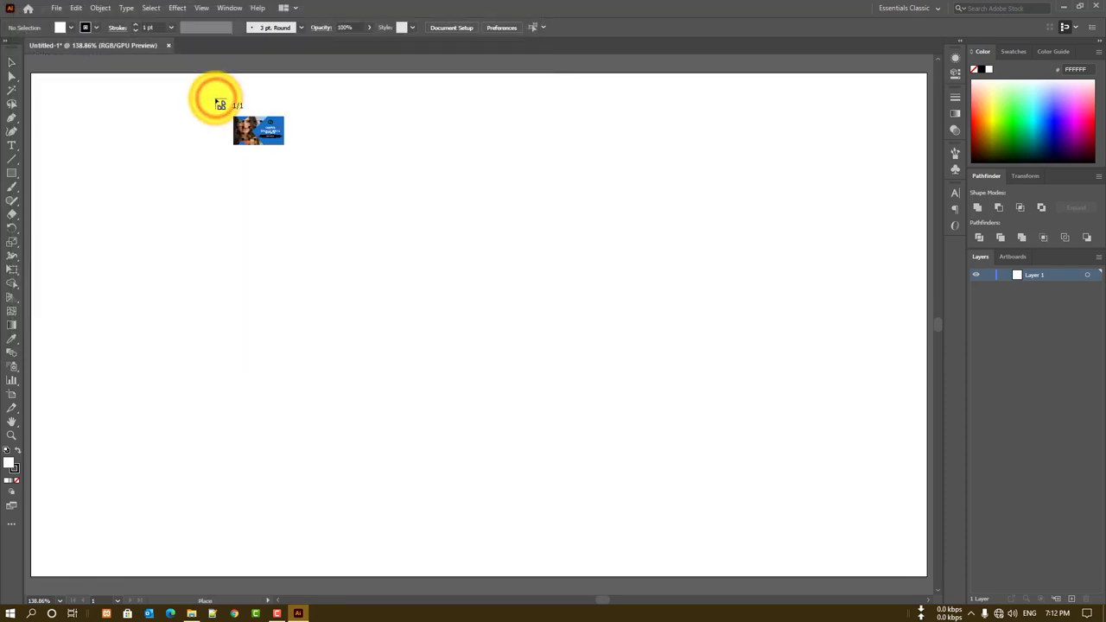
mouse_move(208, 170)
left_mouse_down()
mouse_move(451, 290)
mouse_move(663, 425)
left_mouse_up()
left_click_drag(427, 267, 316, 195)
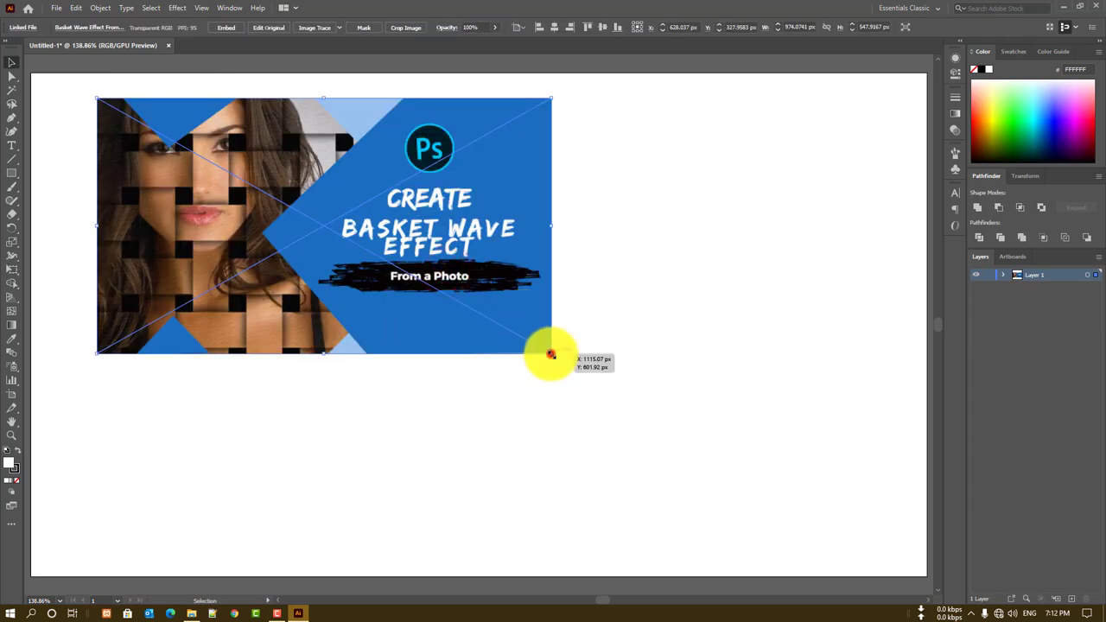
left_click_drag(552, 354, 299, 248)
left_click_drag(210, 211, 200, 229)
key("Delete")
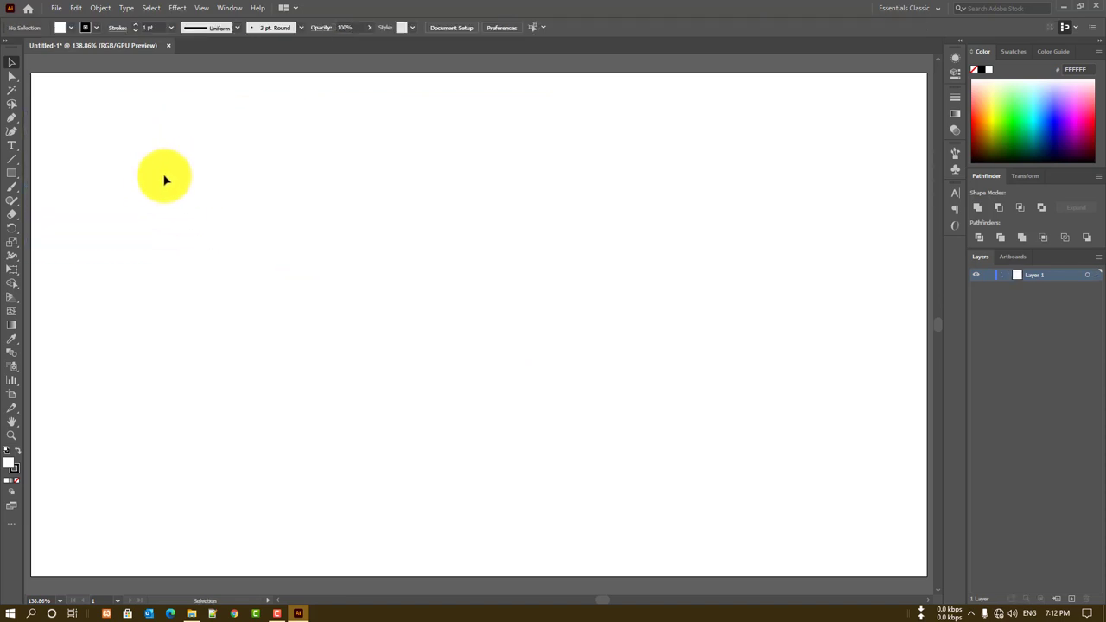
left_click(56, 8)
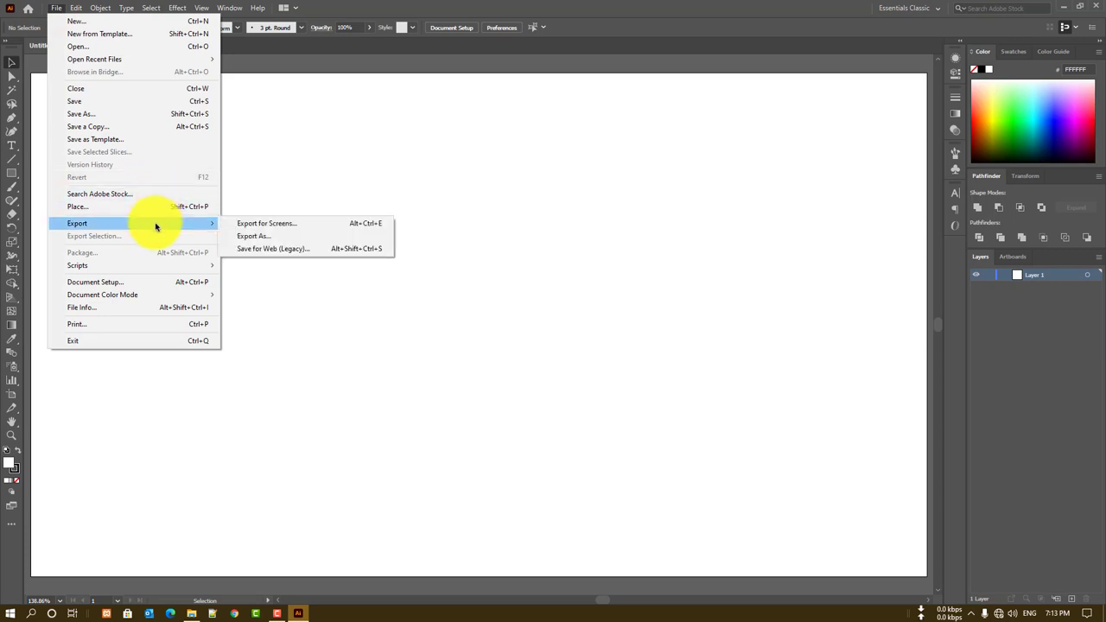
mouse_move(78, 223)
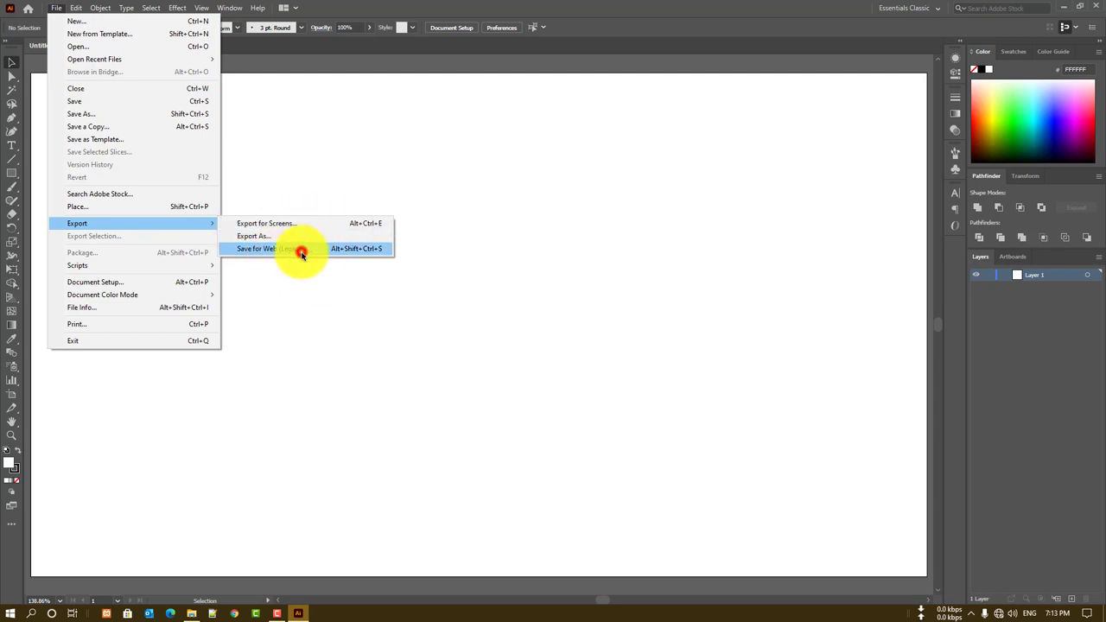
left_click(301, 251)
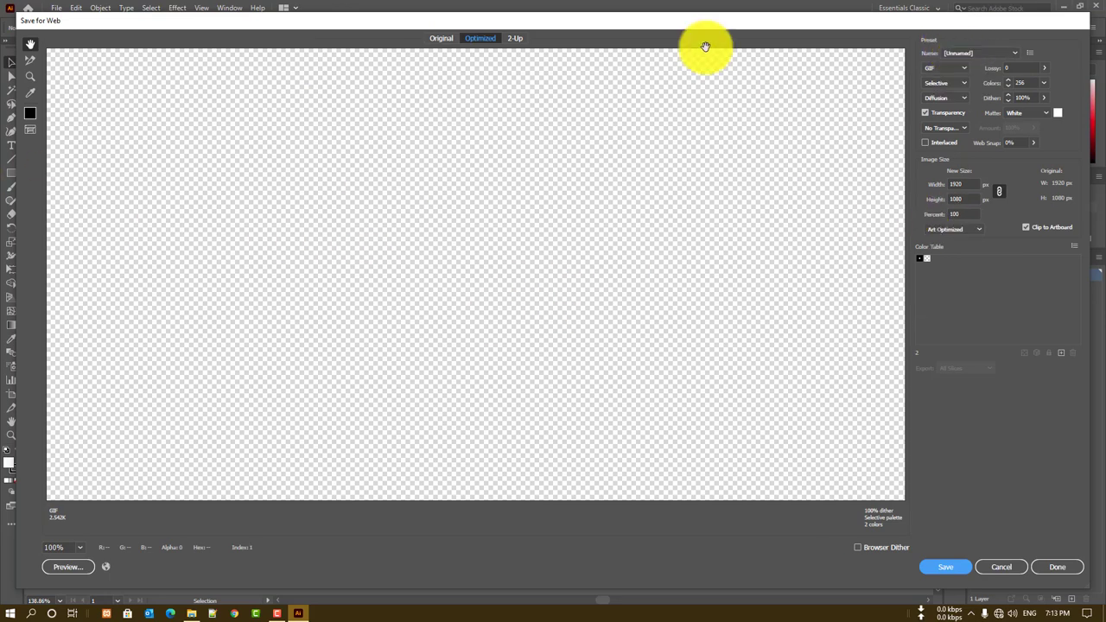
left_click(1000, 574)
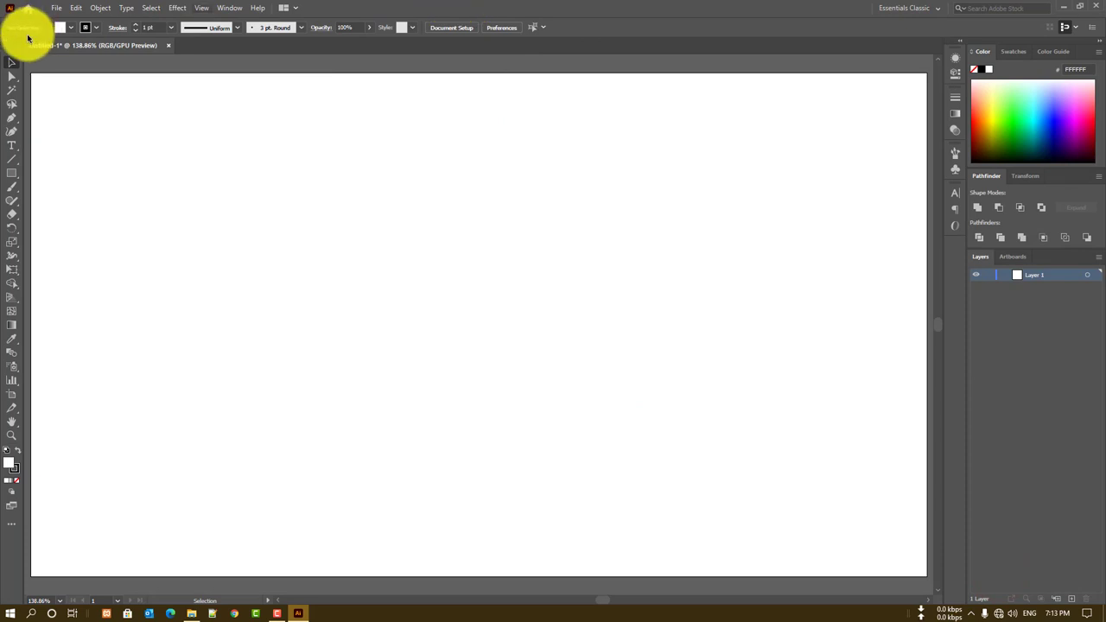
Drag out one rectangle, then add a second one sized exactly 571 × 497 px
left_click(57, 9)
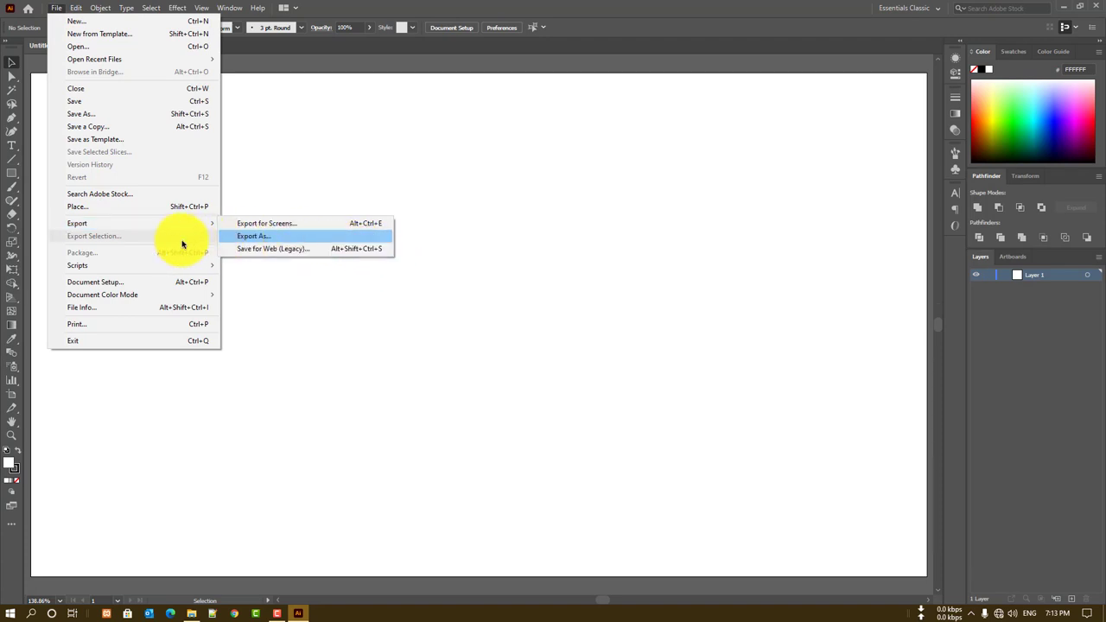
left_click(12, 173)
left_click_drag(285, 177, 551, 408)
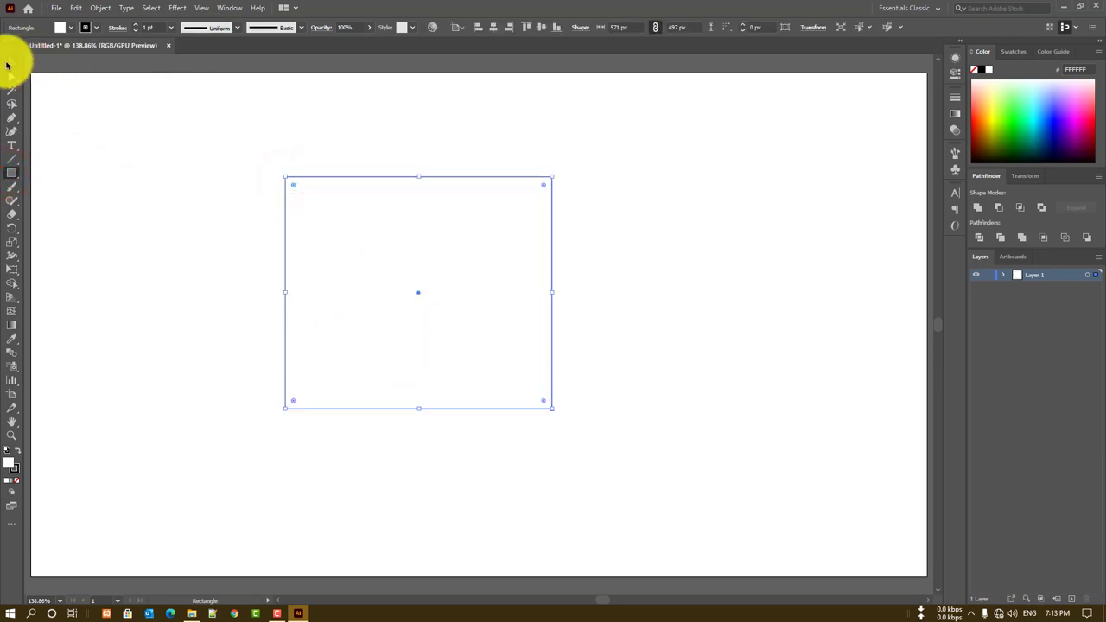
left_click(11, 62)
left_click(226, 248)
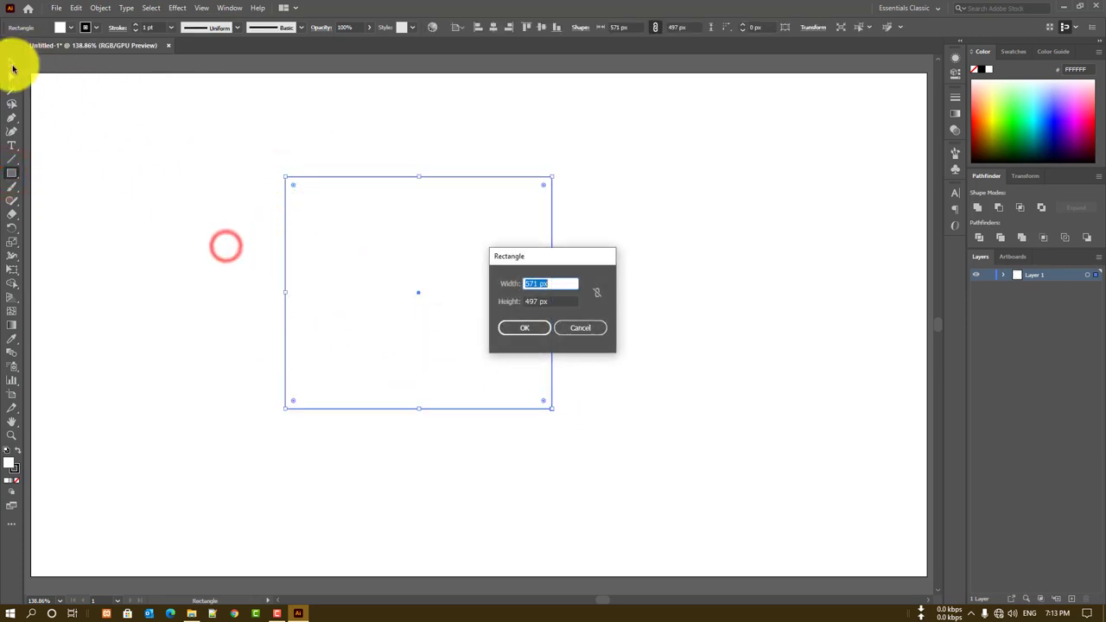
left_click(530, 329)
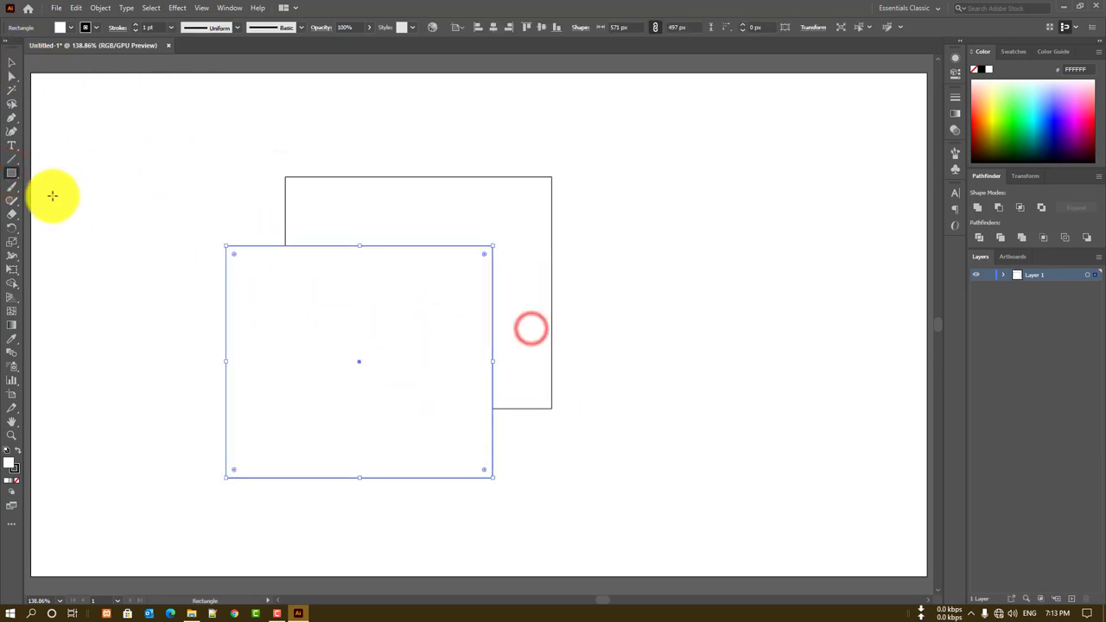
left_click(188, 193)
left_click(346, 318)
left_click(55, 7)
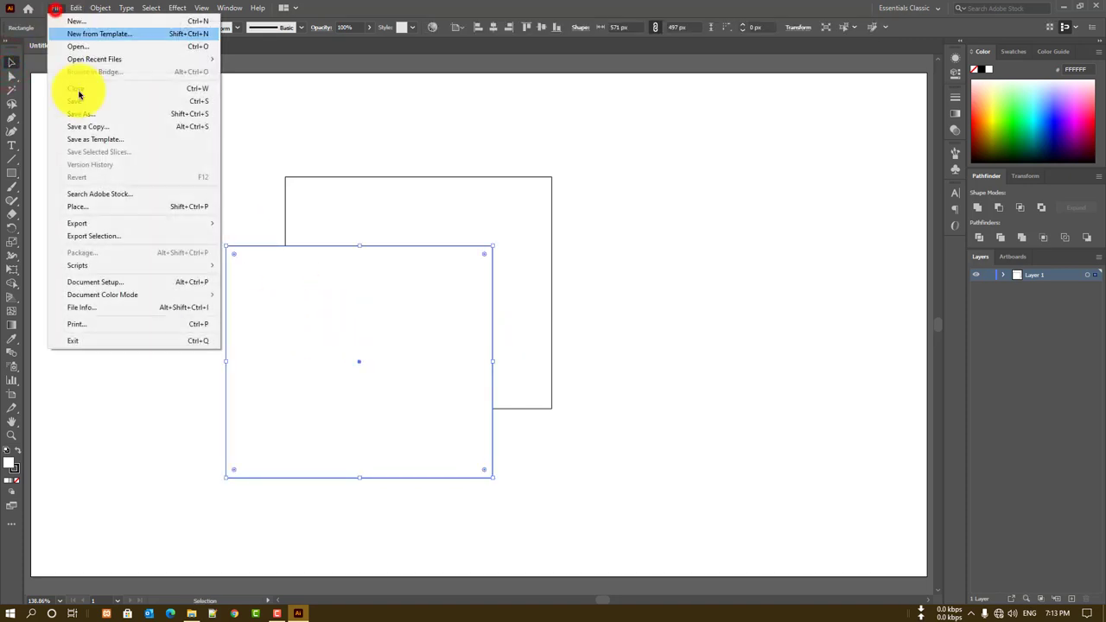
left_click(156, 236)
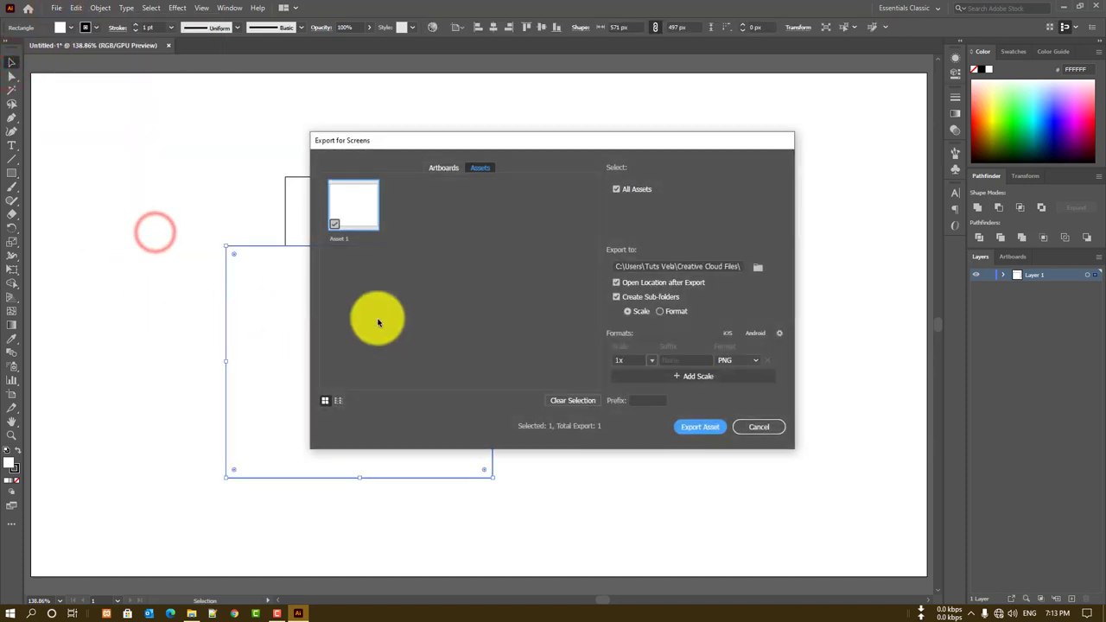
left_click(763, 426)
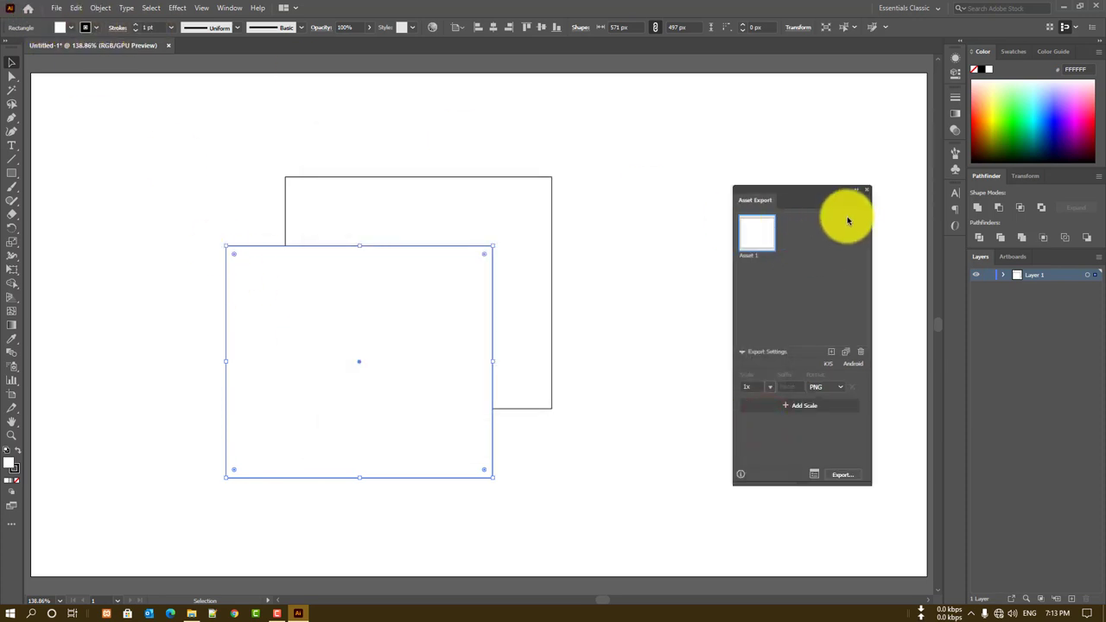
left_click(864, 192)
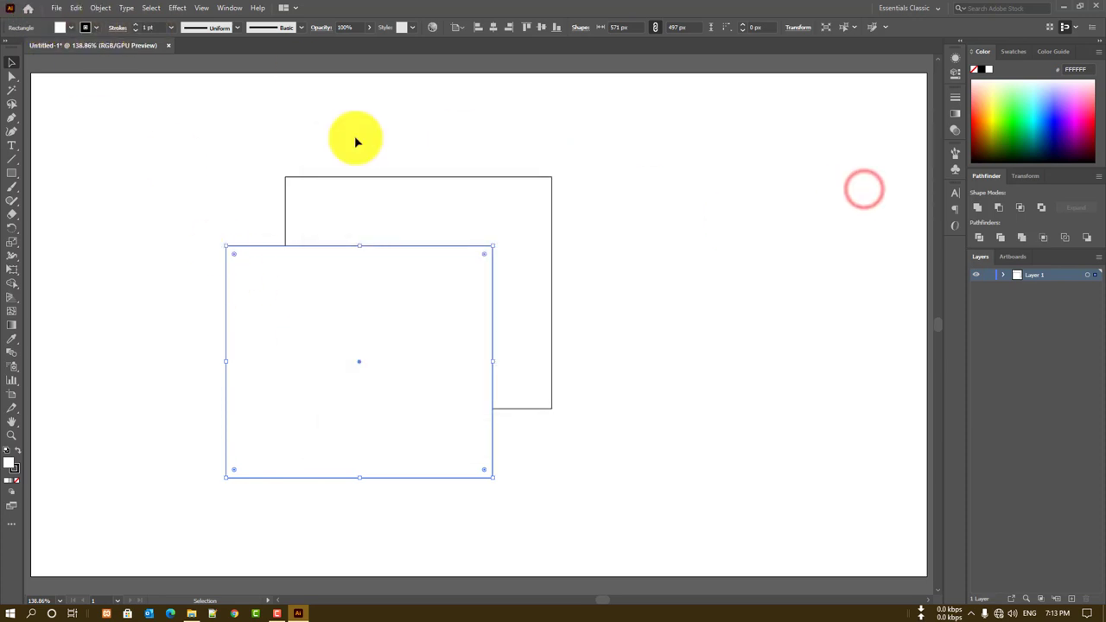
left_click(56, 8)
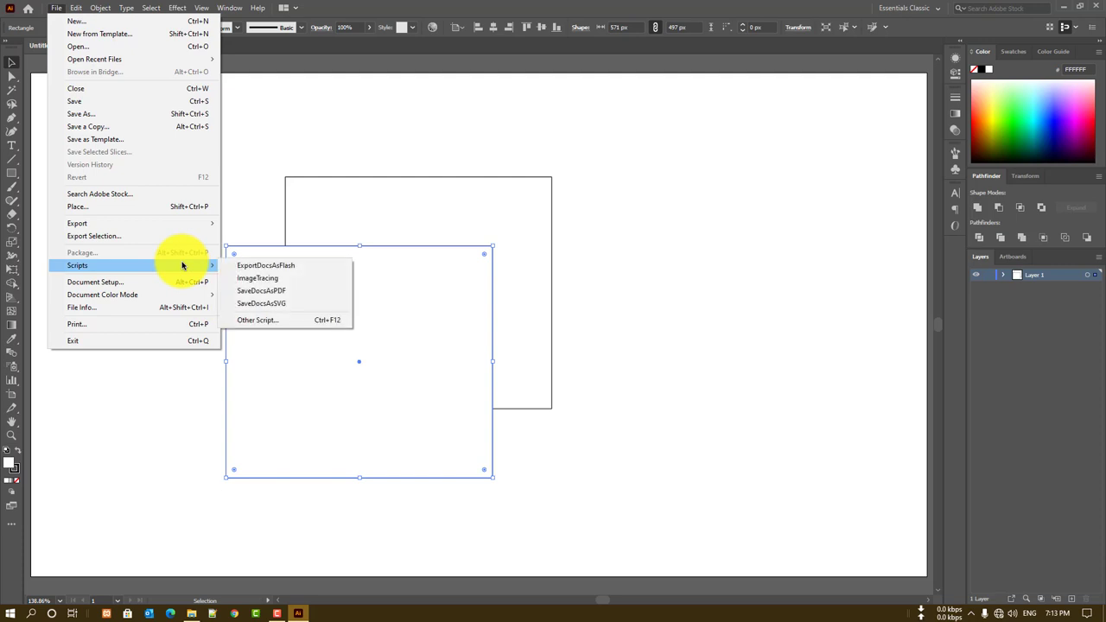
left_click(301, 279)
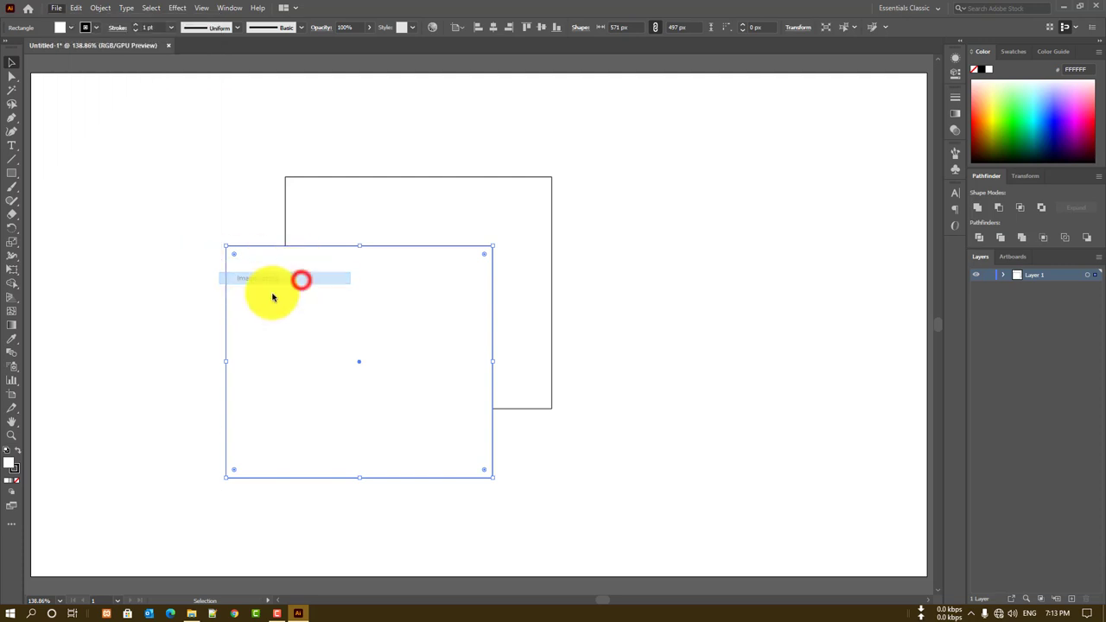
scroll(510, 346, "down", 1)
scroll(553, 367, "up", 1)
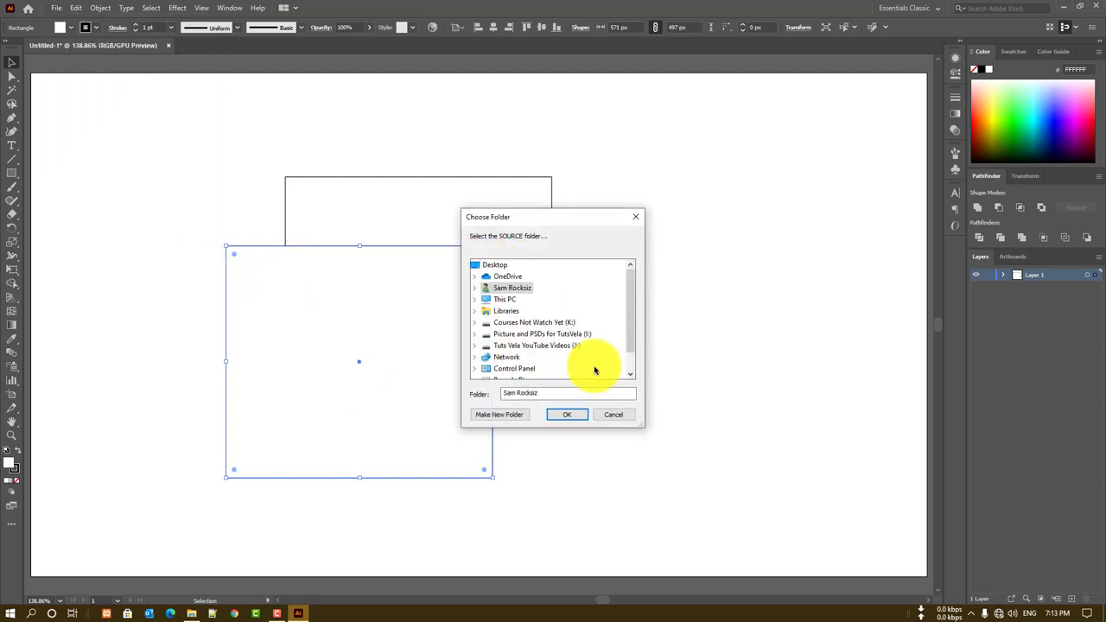
scroll(593, 370, "down", 1)
scroll(593, 367, "up", 1)
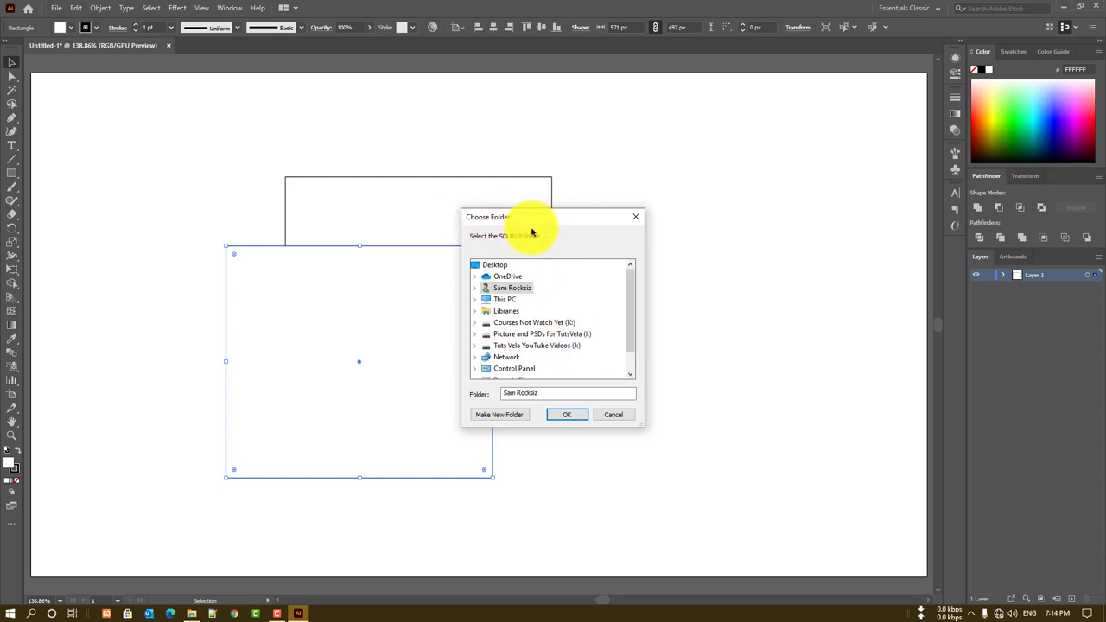
left_click(609, 413)
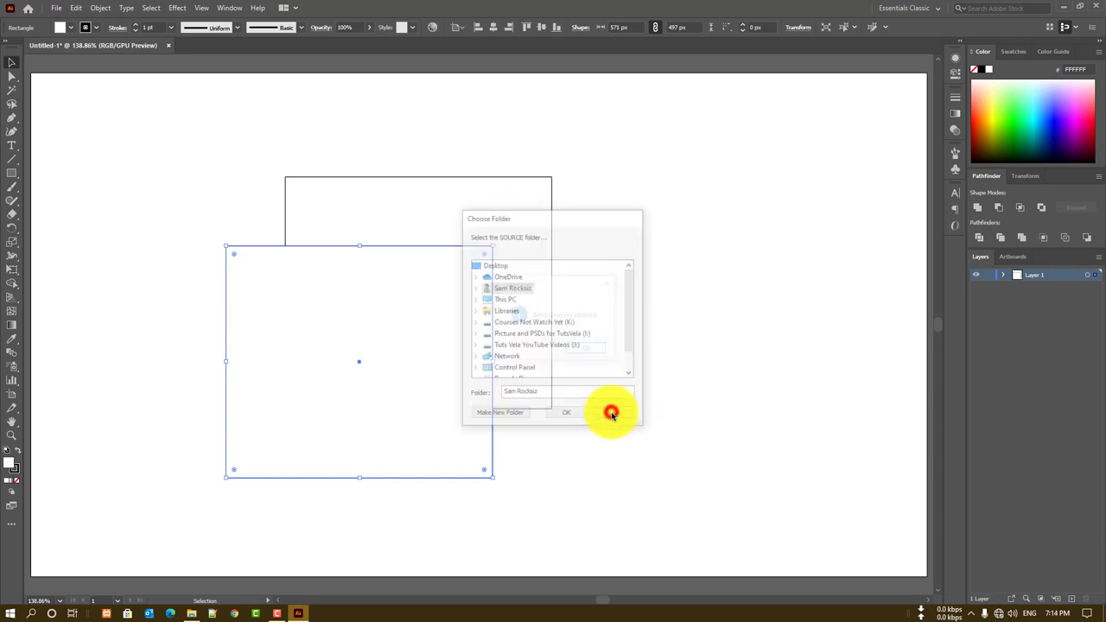
left_click(581, 345)
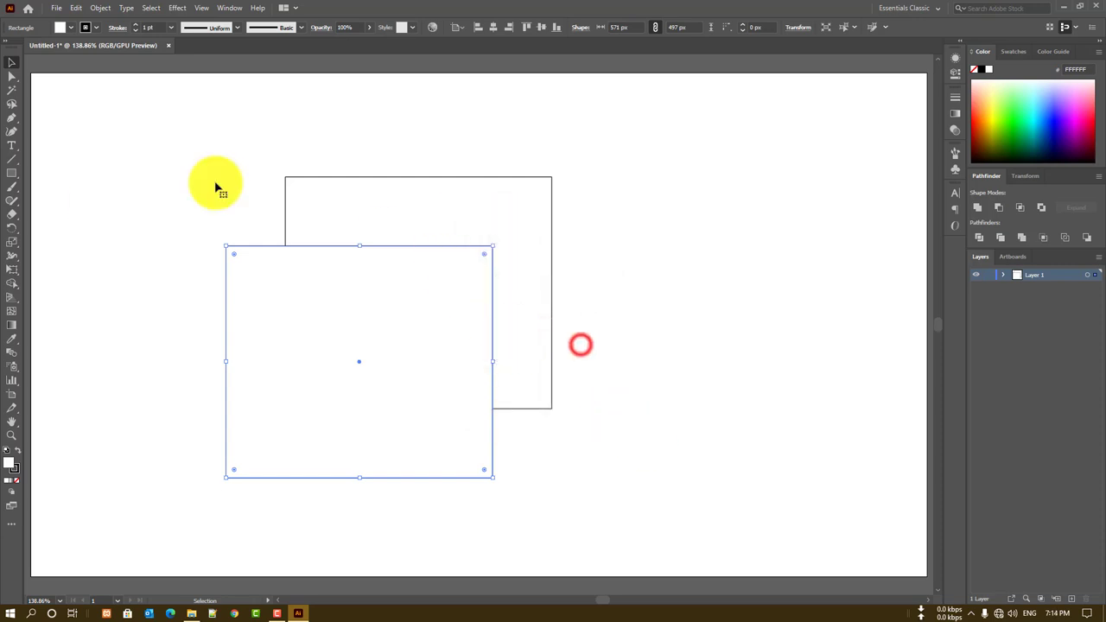
left_click(56, 8)
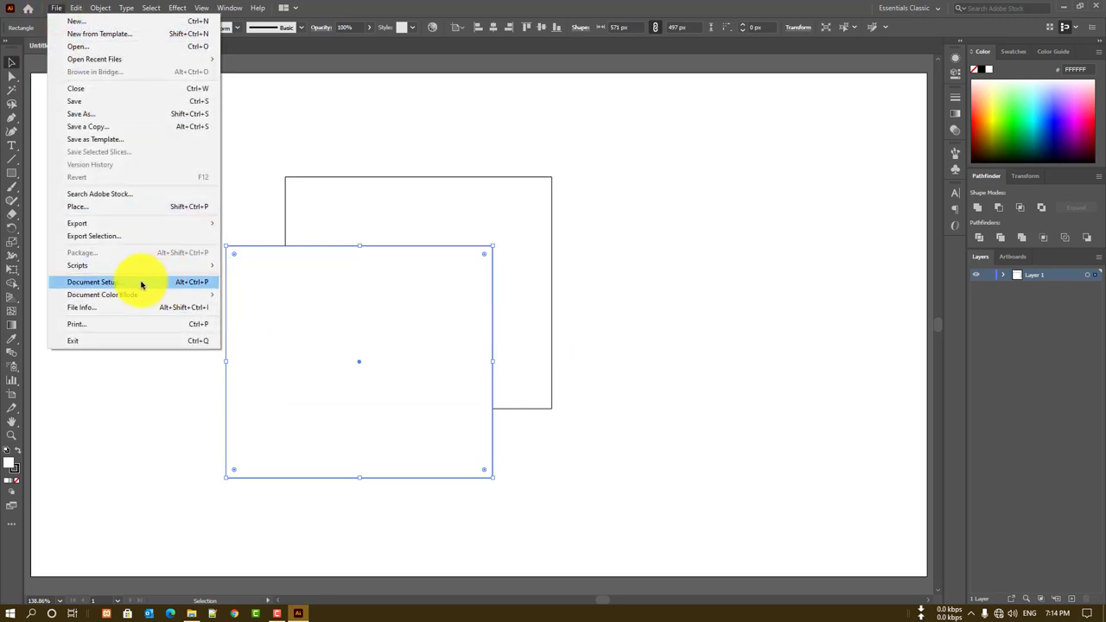
left_click(141, 285)
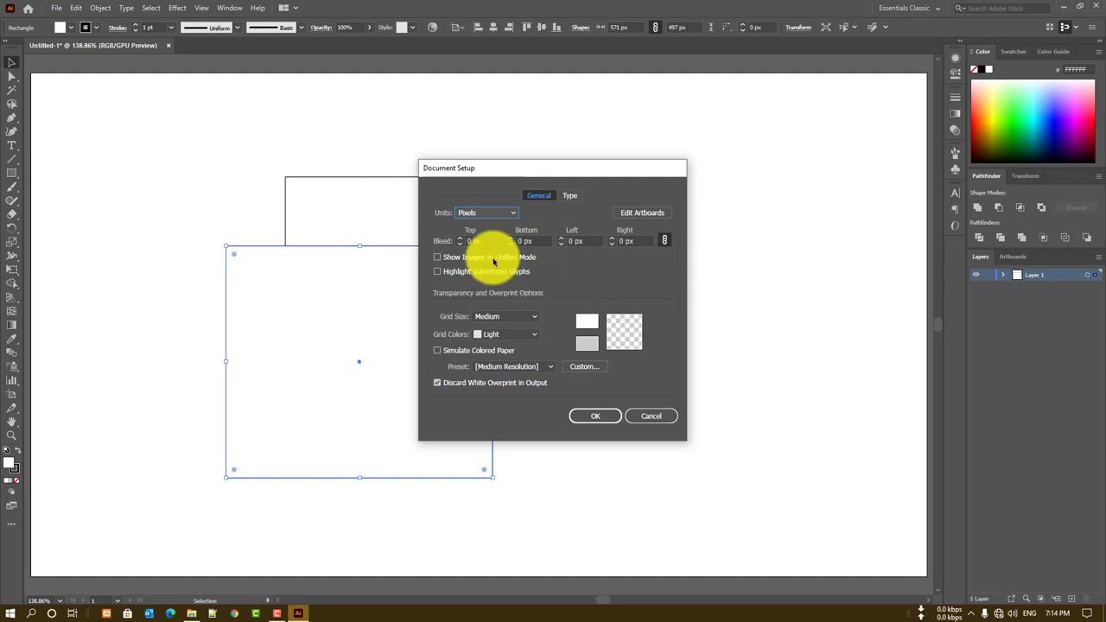
left_click(482, 216)
left_click(482, 218)
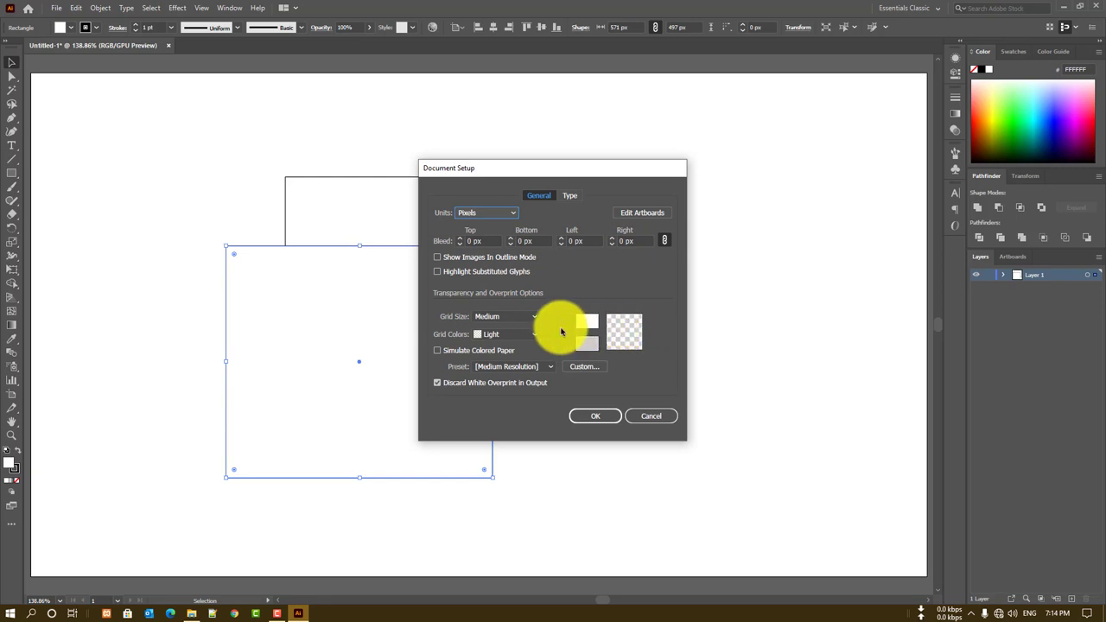
left_click(585, 321)
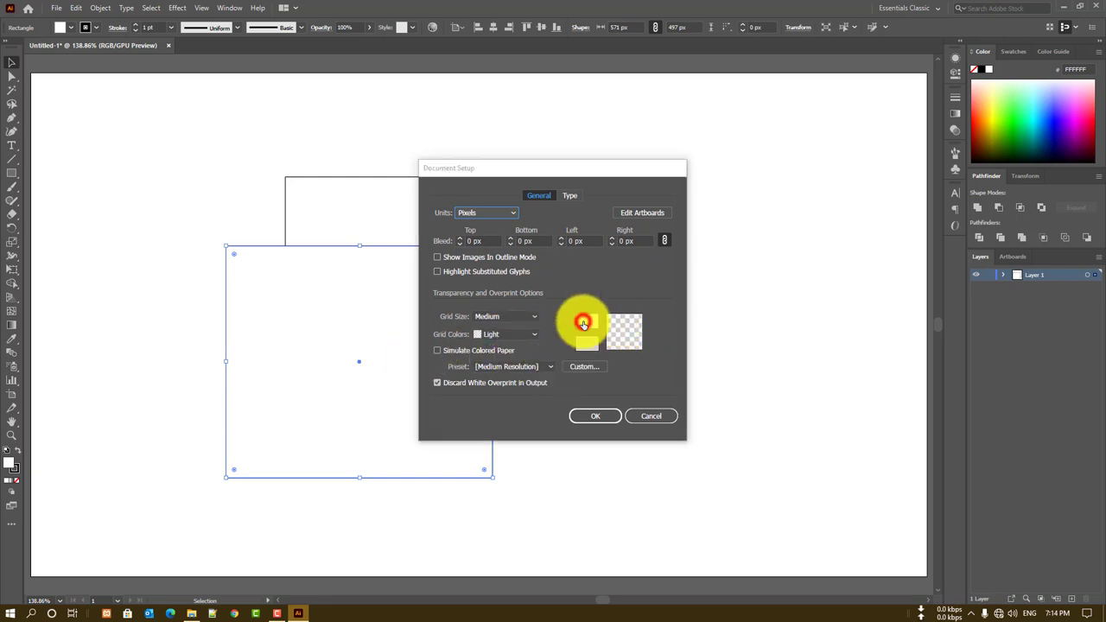
left_click(435, 263)
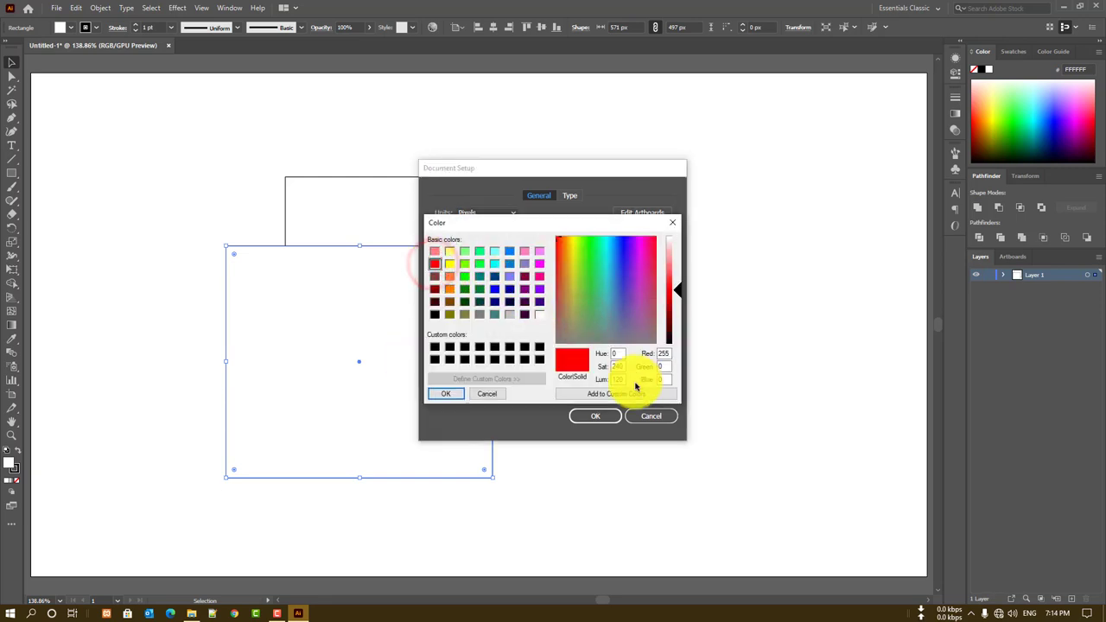
left_click(492, 394)
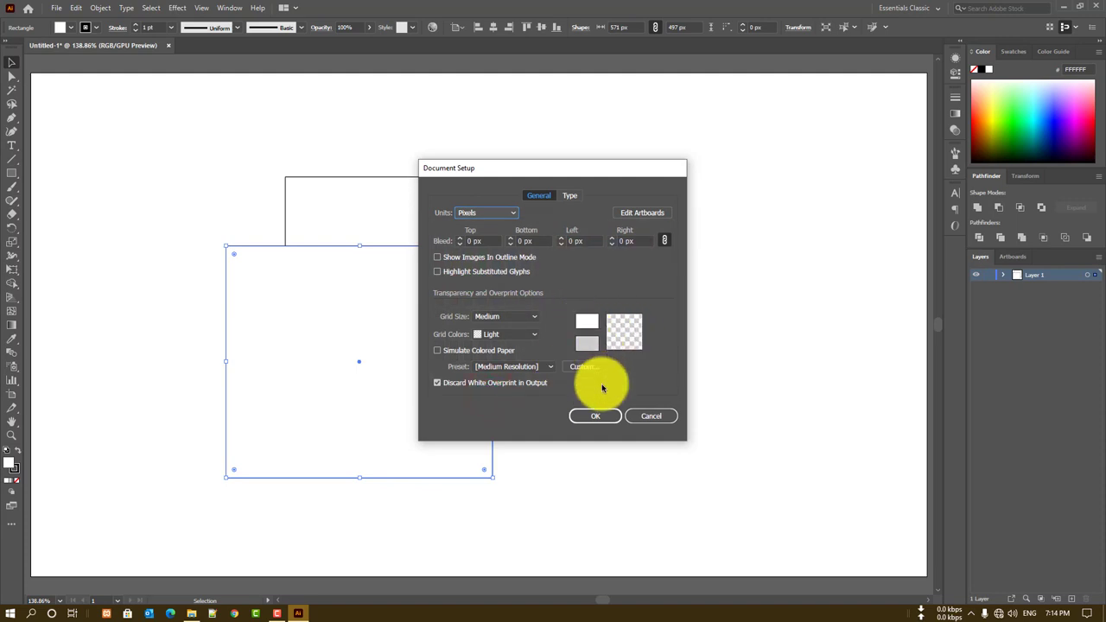
left_click(647, 432)
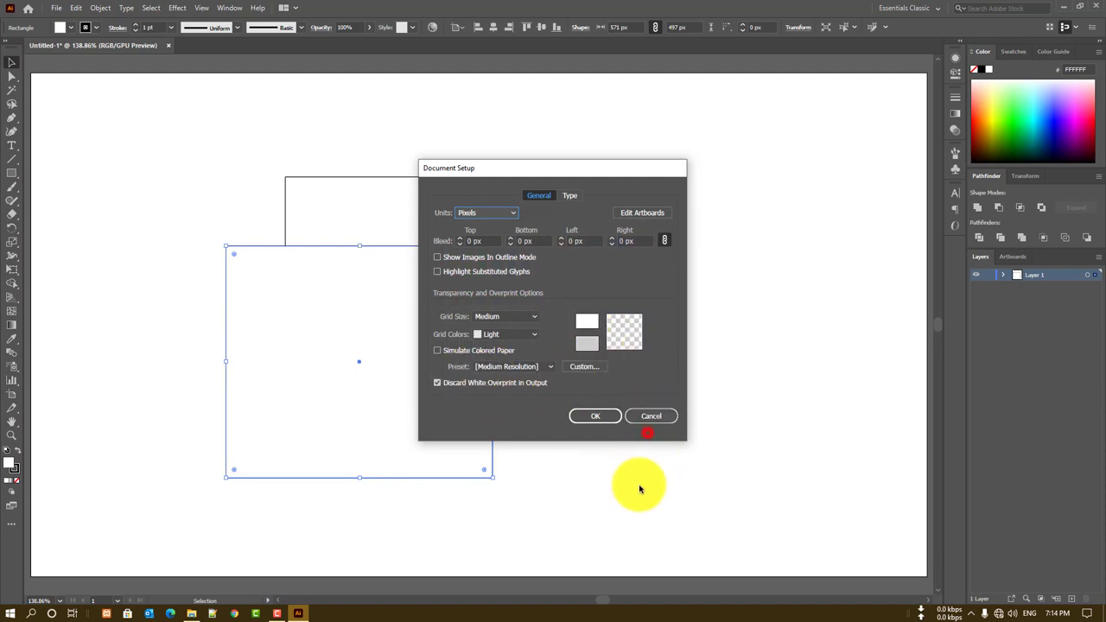
left_click(652, 416)
Open the File Info window for Untitled-1 and dismiss it without changes
left_click(57, 9)
mouse_move(93, 295)
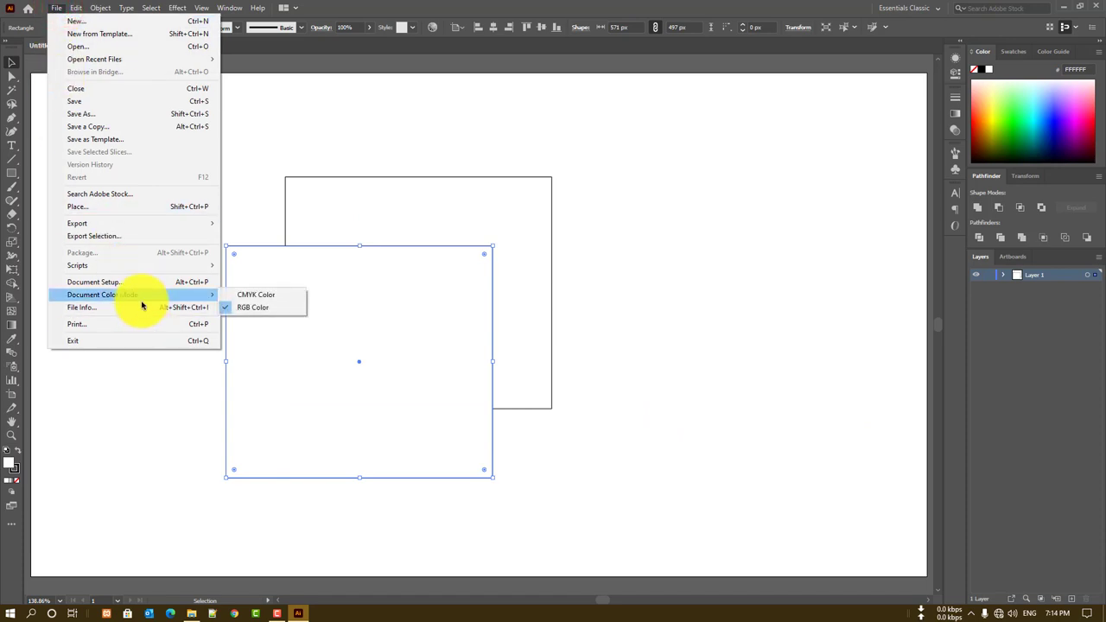
left_click(91, 308)
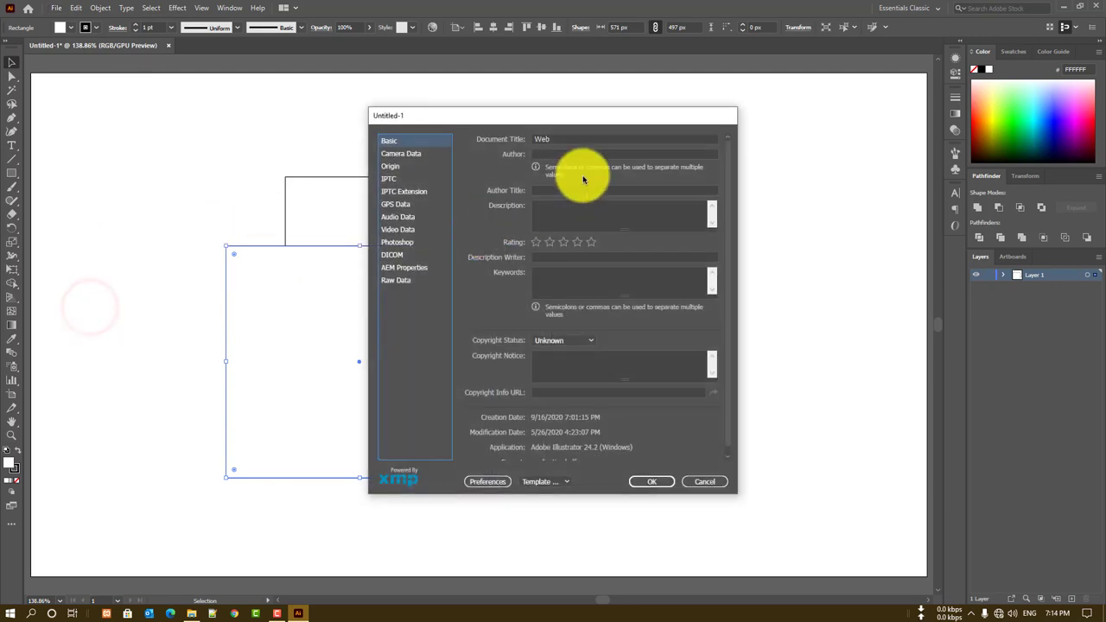
left_click(691, 482)
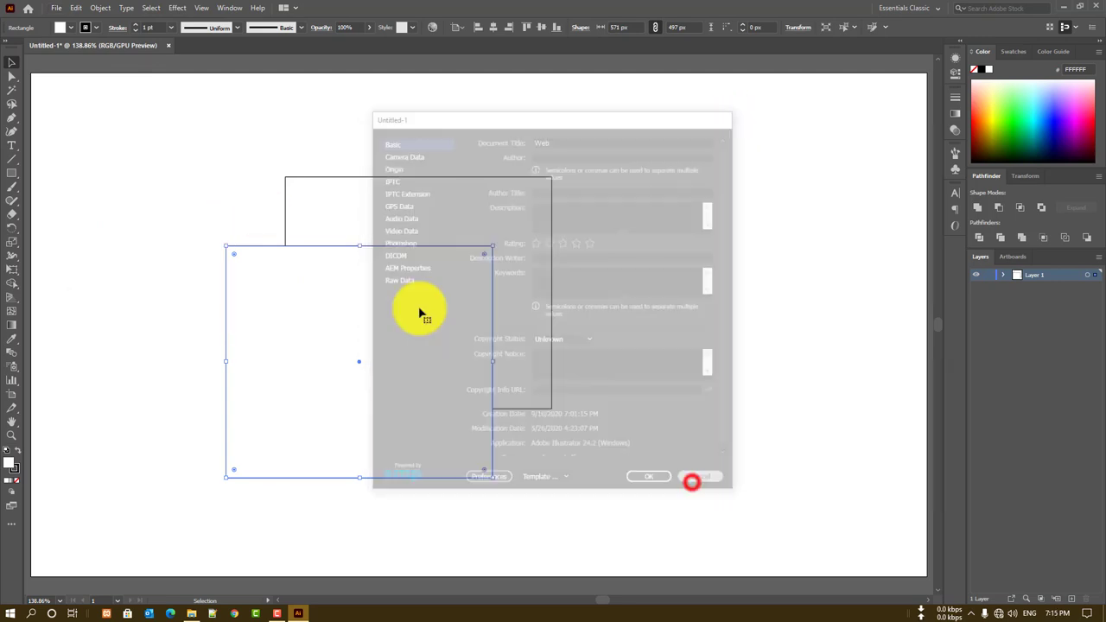
left_click(55, 7)
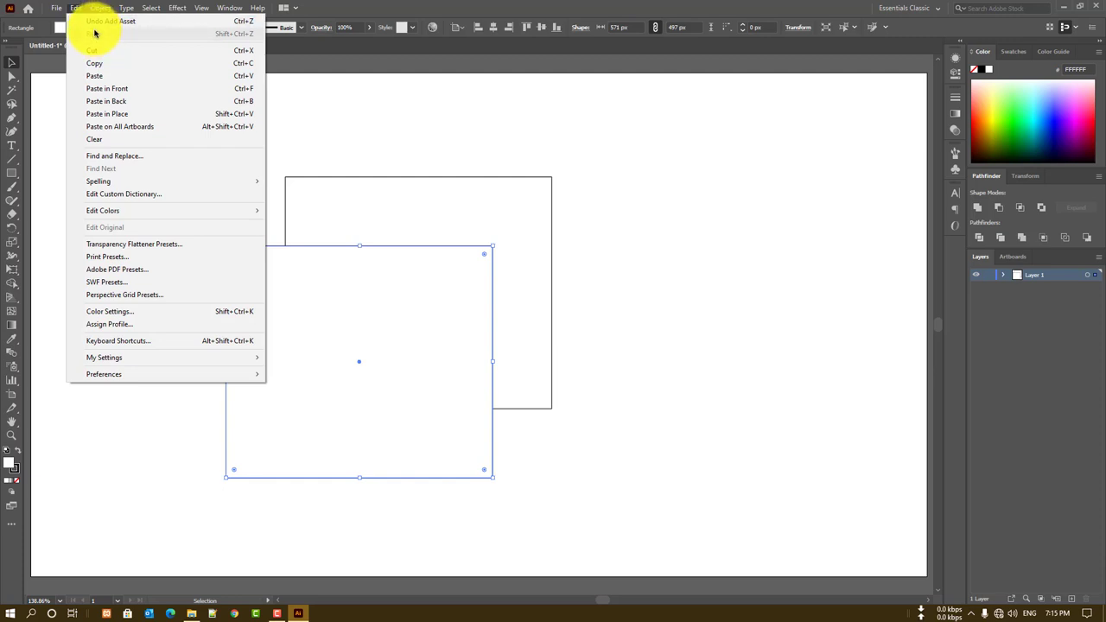
Cut the front white rectangle to the clipboard with Edit > Cut
key("Escape")
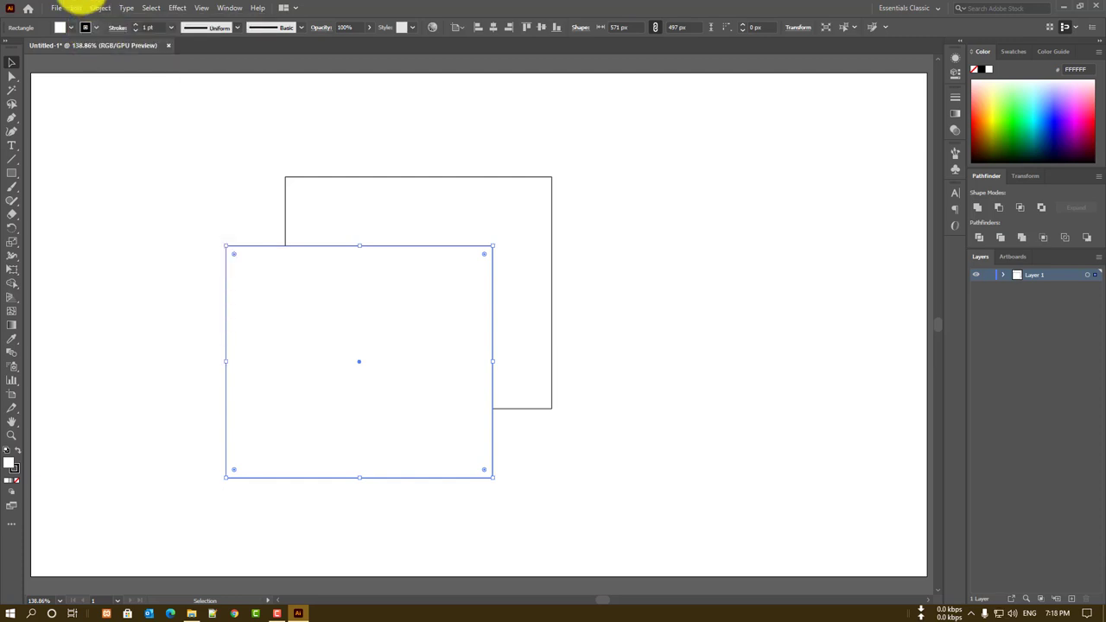
left_click(277, 613)
left_click(279, 612)
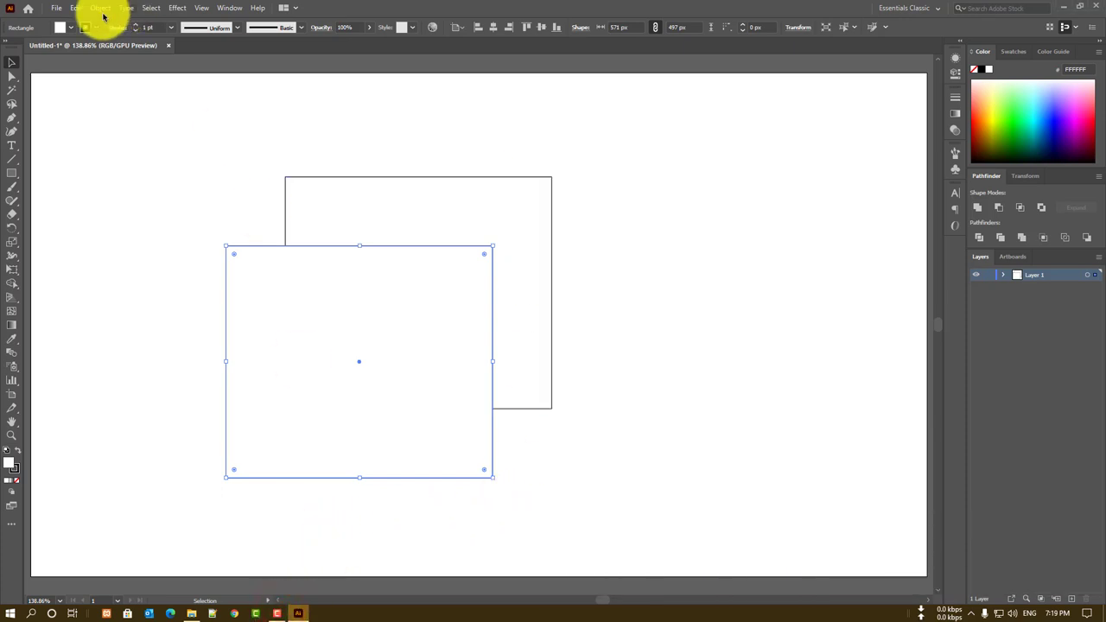
left_click(76, 9)
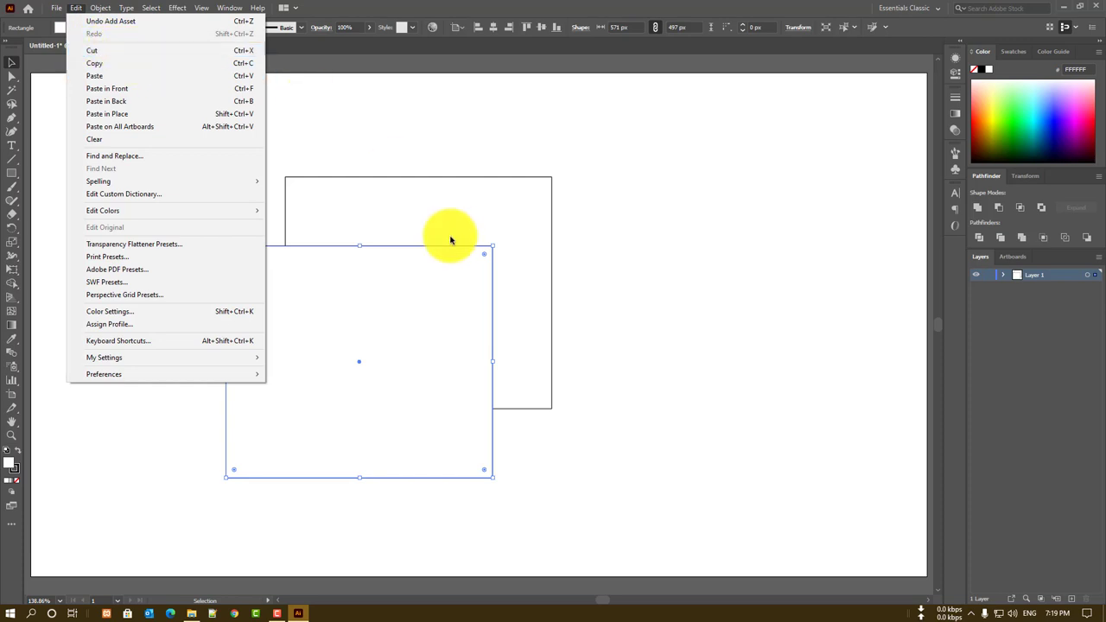
left_click(92, 50)
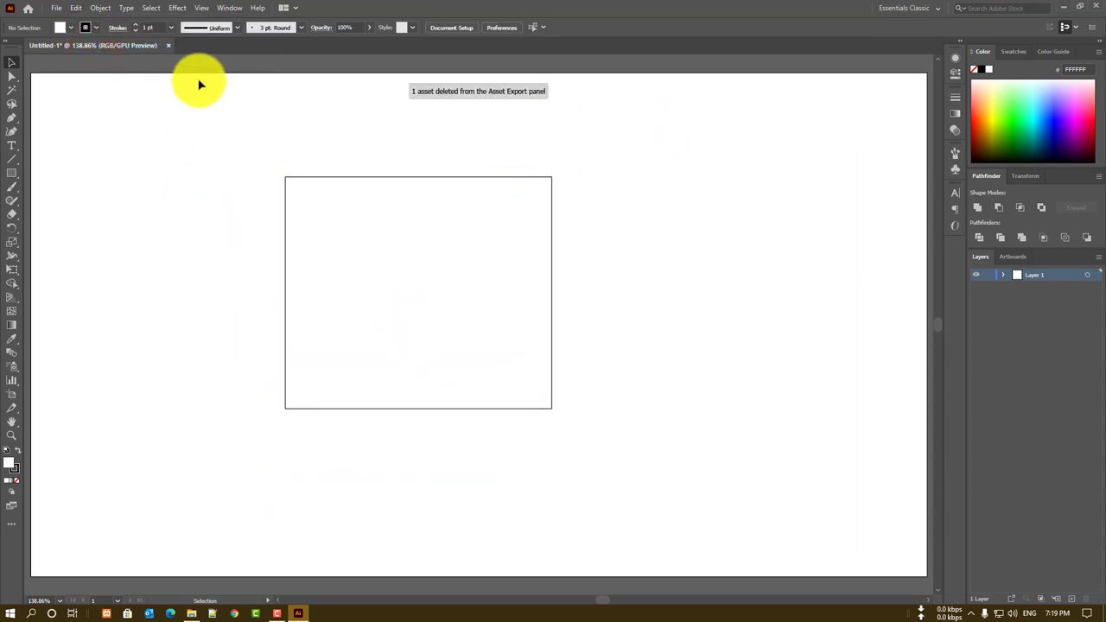
Select the remaining white rectangle, copy it, and paste an offset copy
left_click(76, 7)
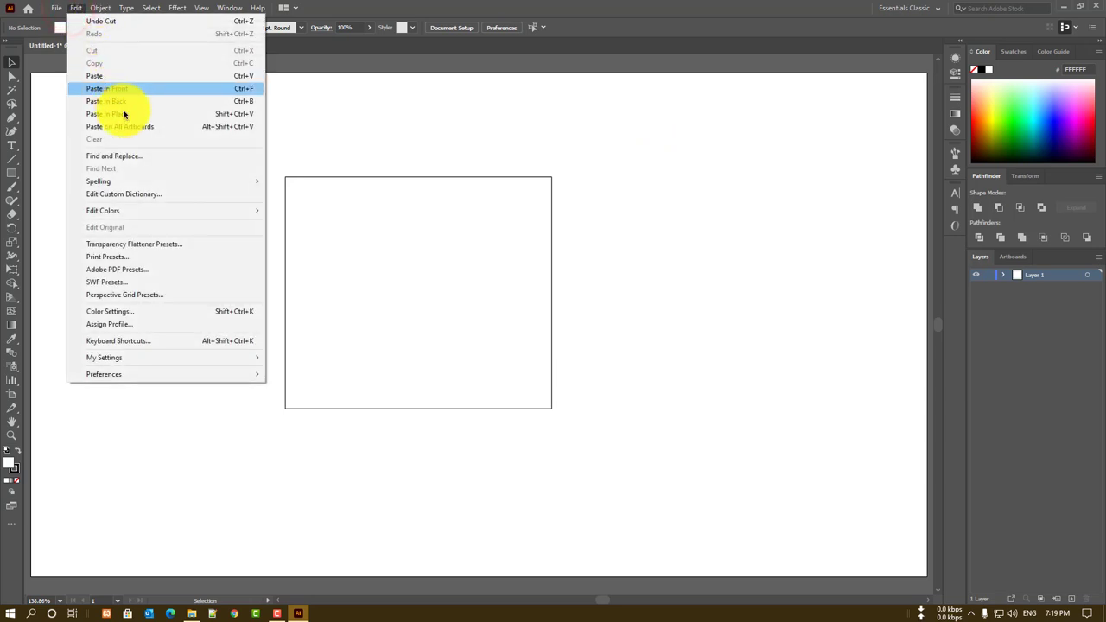
left_click(453, 240)
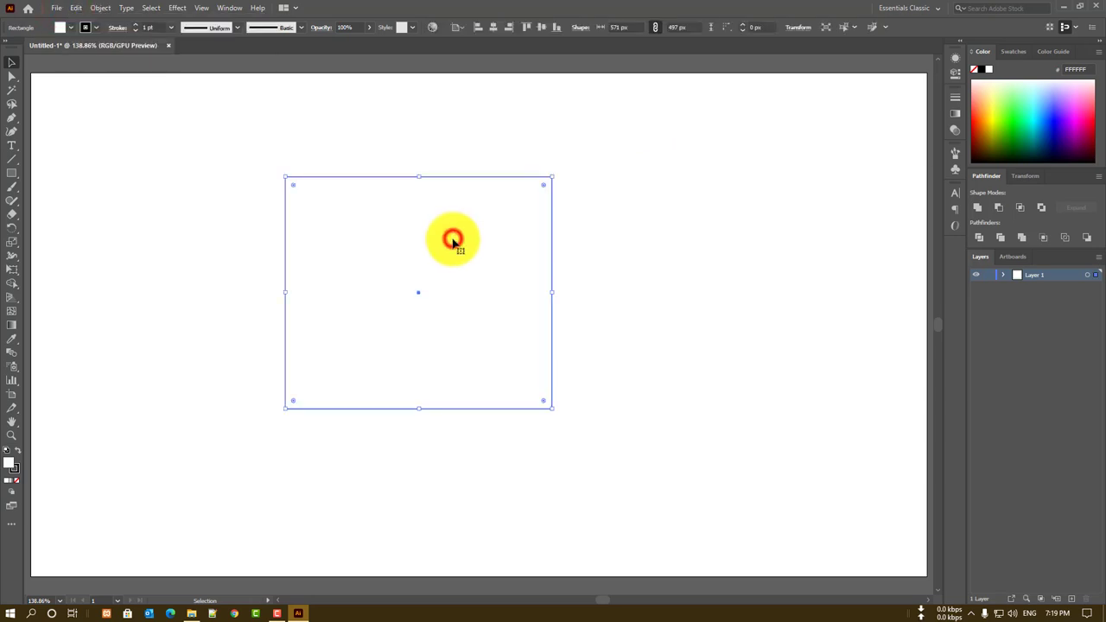
left_click(77, 8)
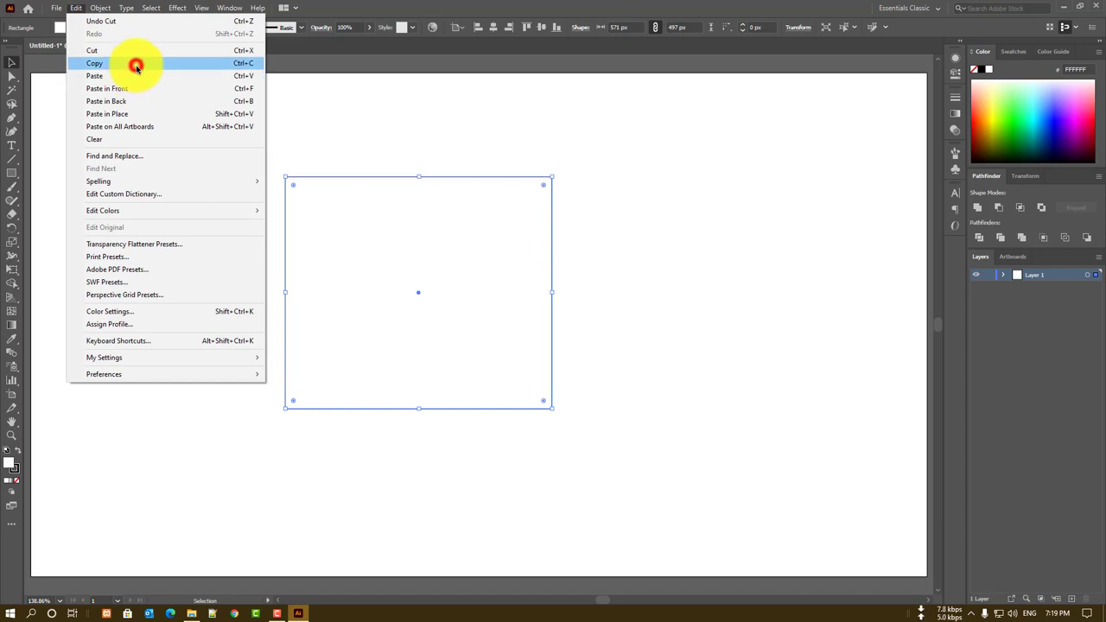
left_click(136, 66)
left_click(82, 11)
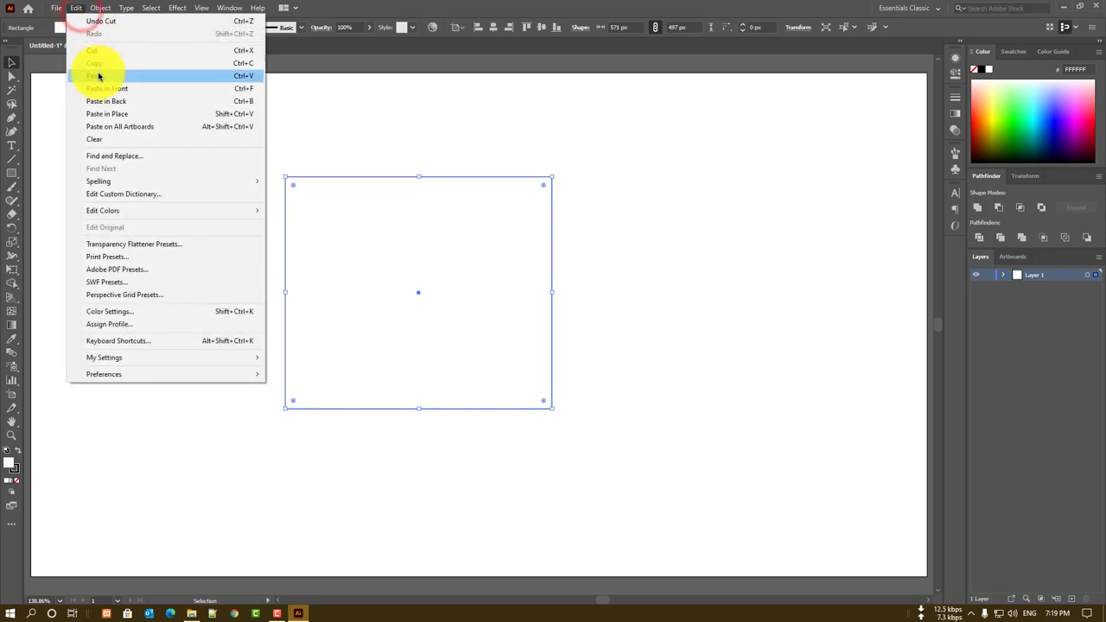
left_click(98, 75)
Marquee-select both rectangles and delete them, leaving the artboard empty
left_click(76, 8)
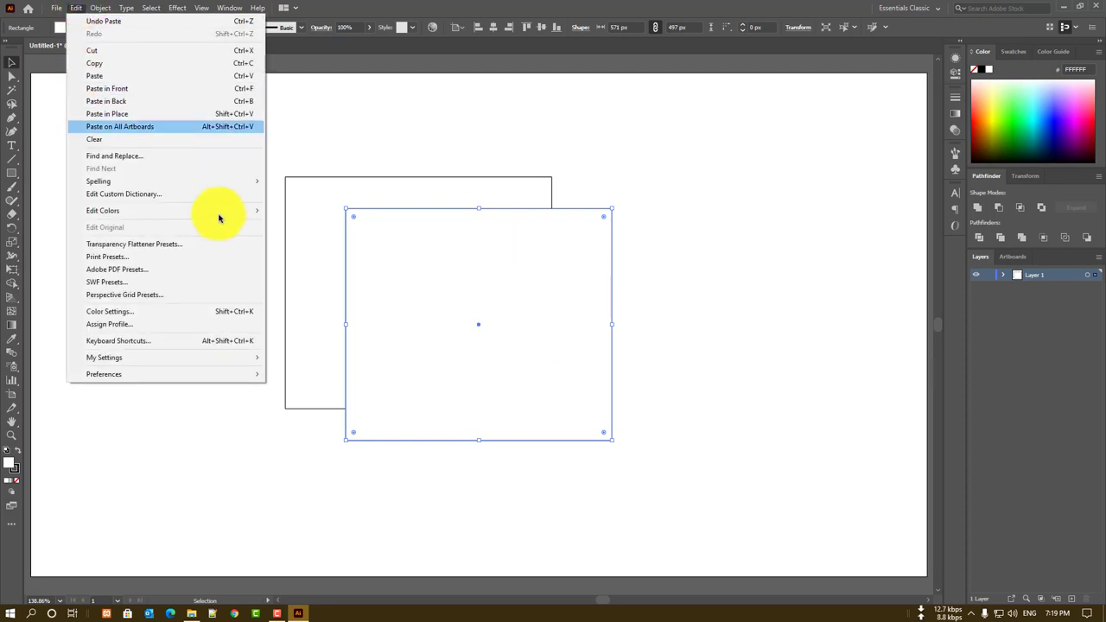
left_click(400, 279)
left_click(234, 96)
mouse_move(209, 115)
left_mouse_down()
mouse_move(706, 344)
mouse_move(793, 499)
left_mouse_up()
key("Delete")
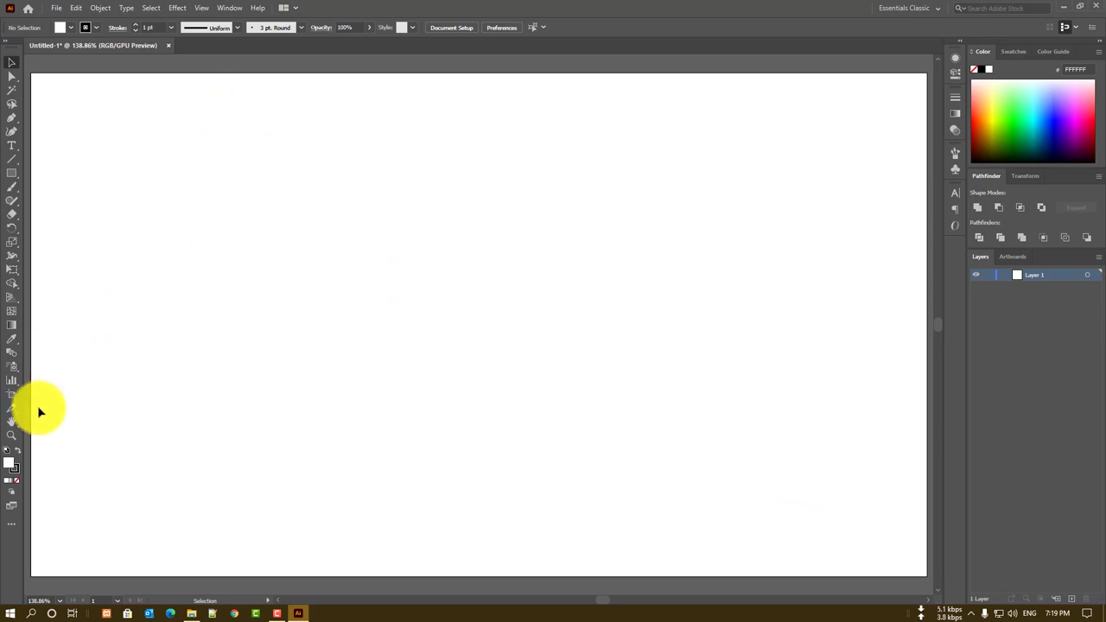
Set the fill to dark red #6D1111 and draw a rectangle in the upper left
double_click(7, 467)
left_click(520, 297)
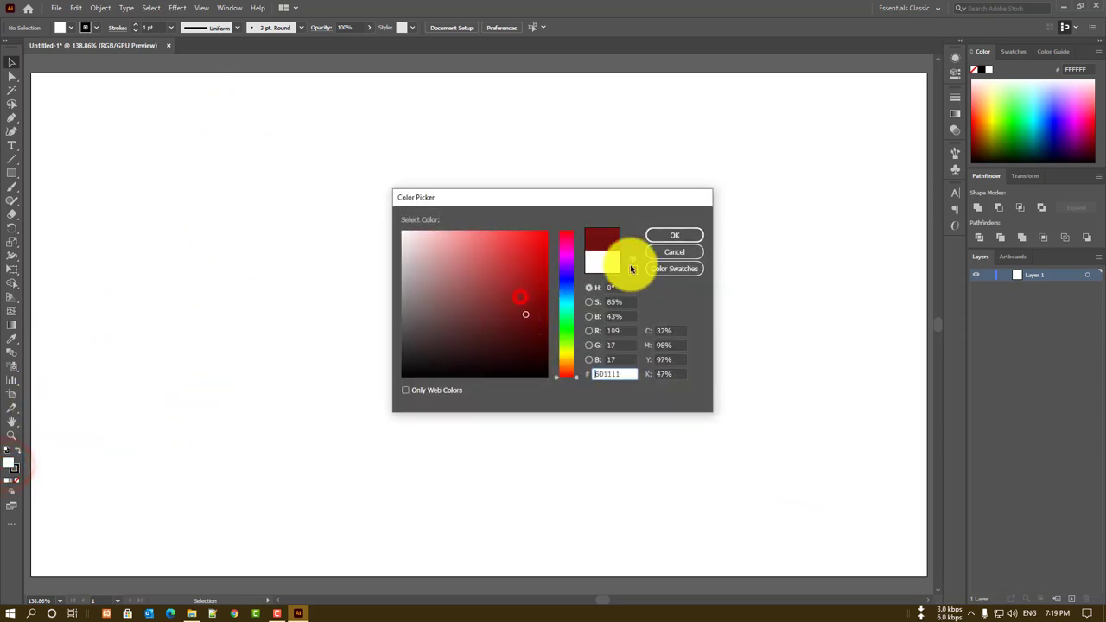
left_click(682, 237)
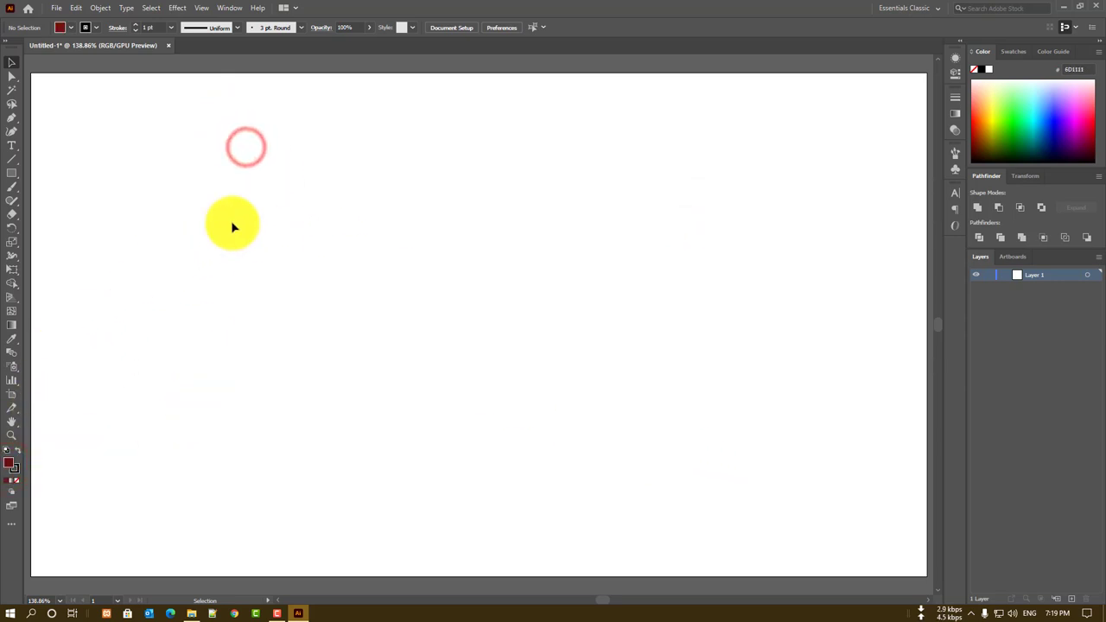
left_click(13, 174)
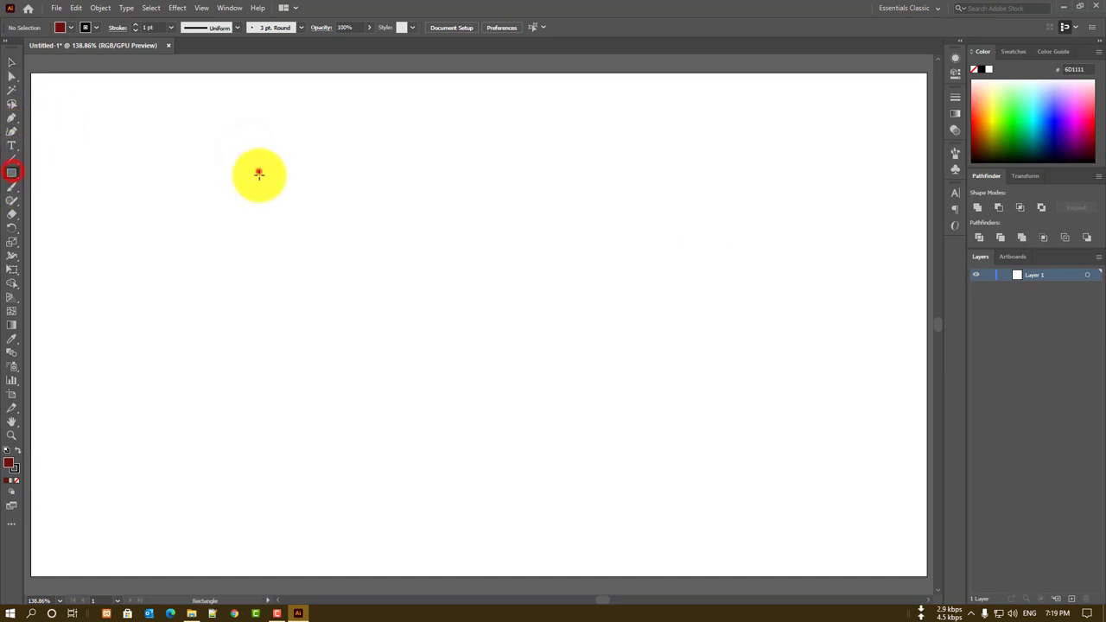
left_click_drag(258, 170, 467, 343)
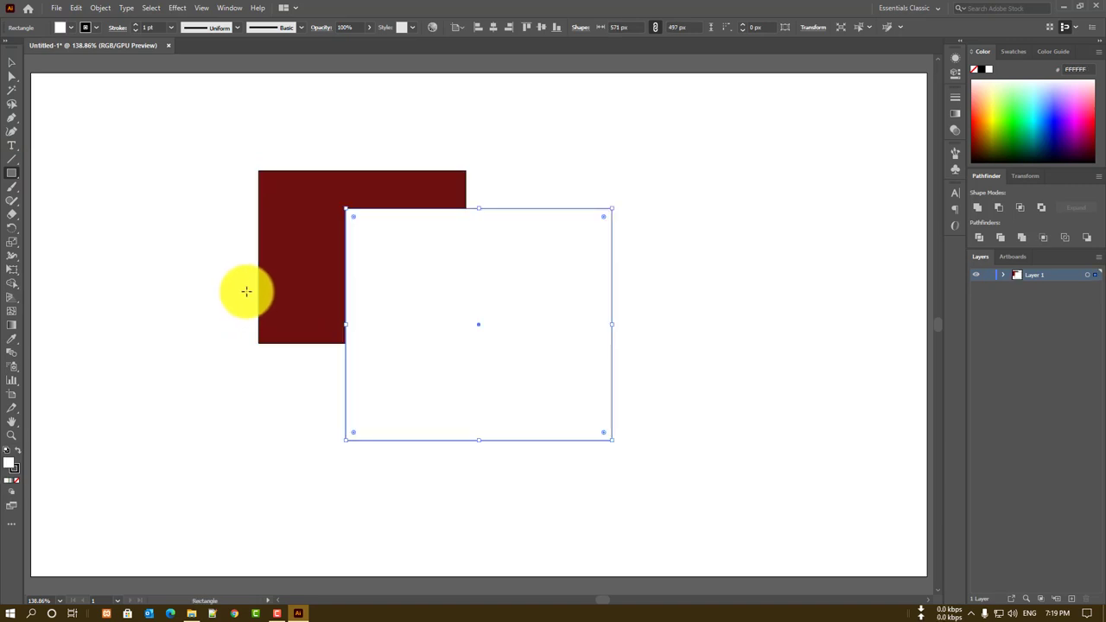
Fill the overlapping white rectangle bright green (#7AF900) in the Color Picker
double_click(10, 465)
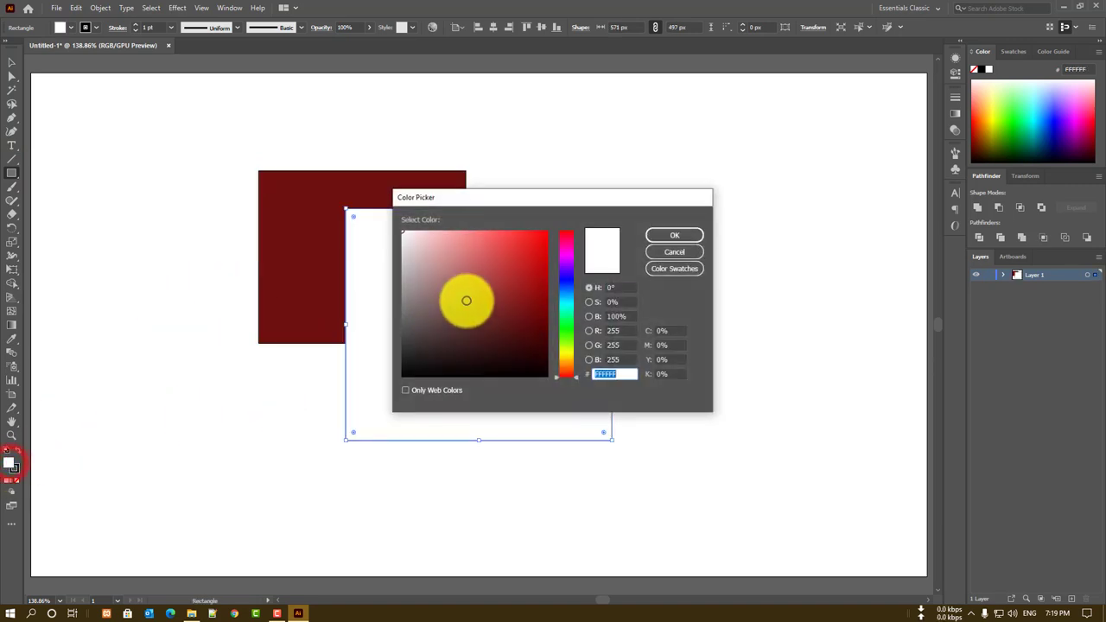
left_click(566, 339)
left_click(509, 248)
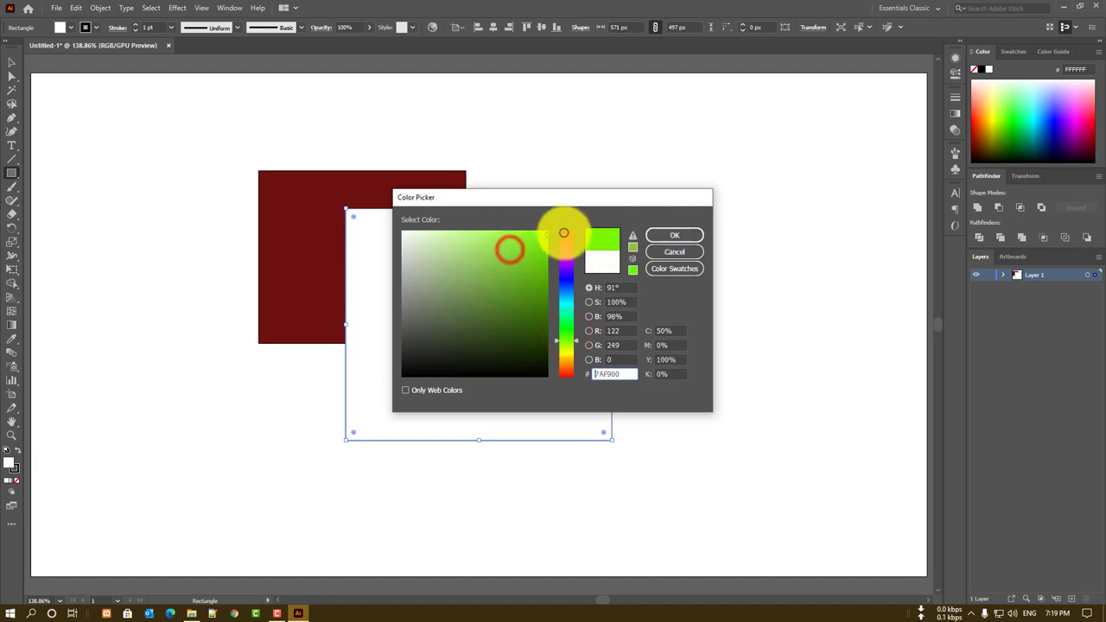
left_click(685, 236)
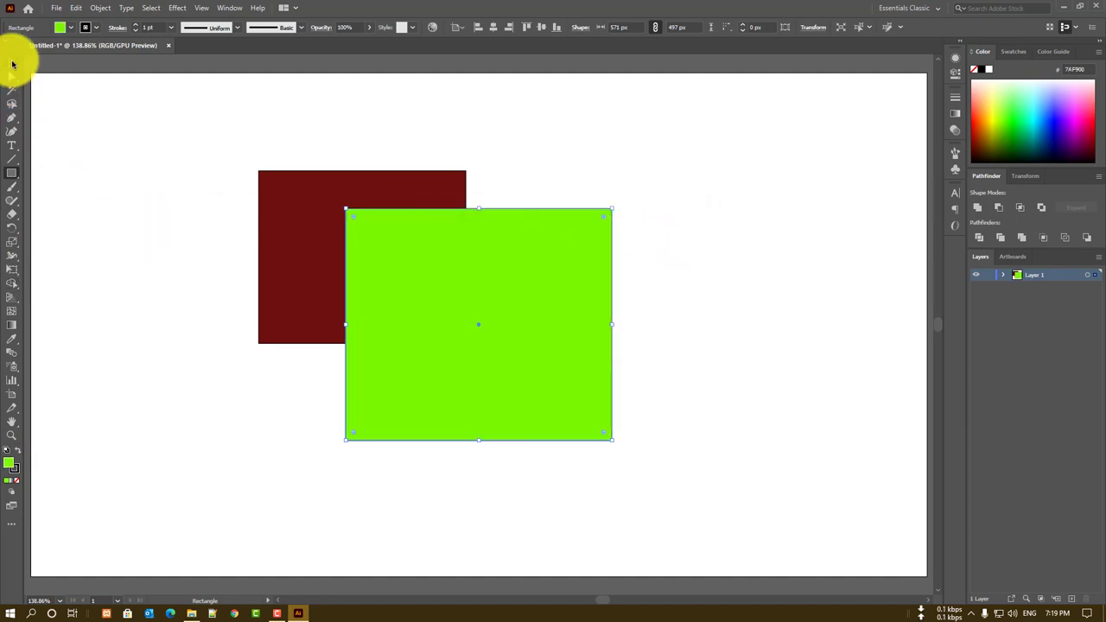
left_click(13, 62)
left_click(178, 267)
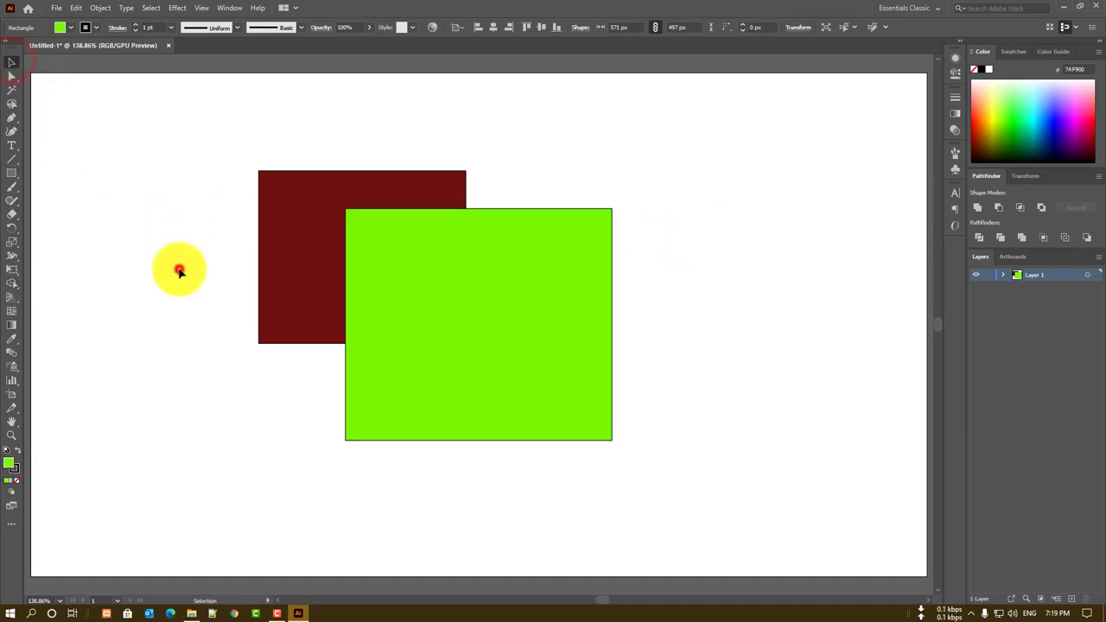
left_click(298, 182)
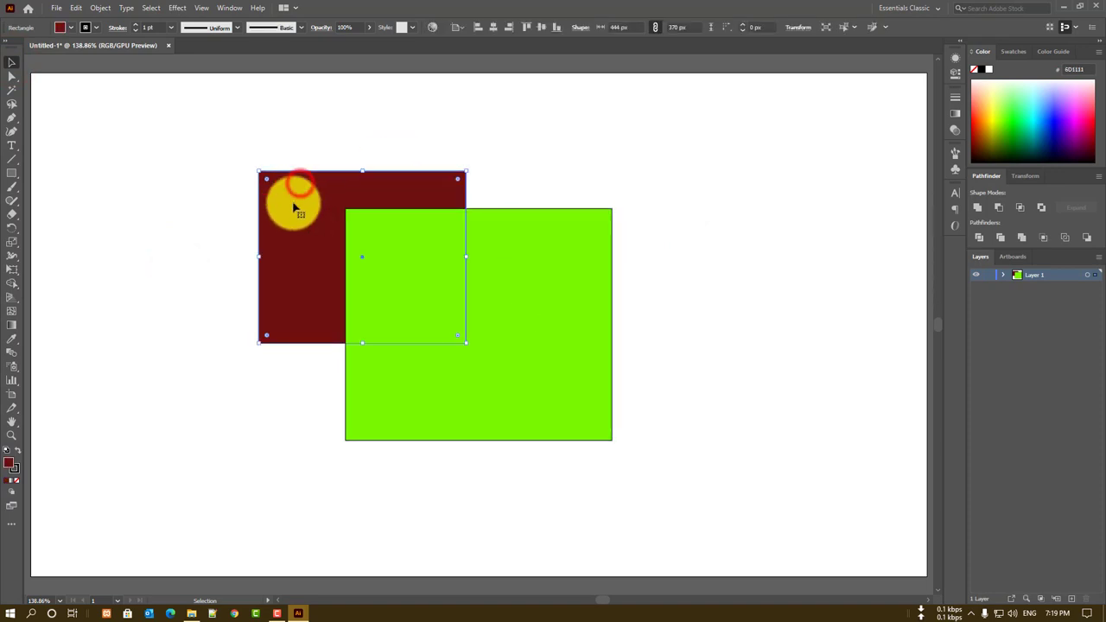
left_click(550, 272)
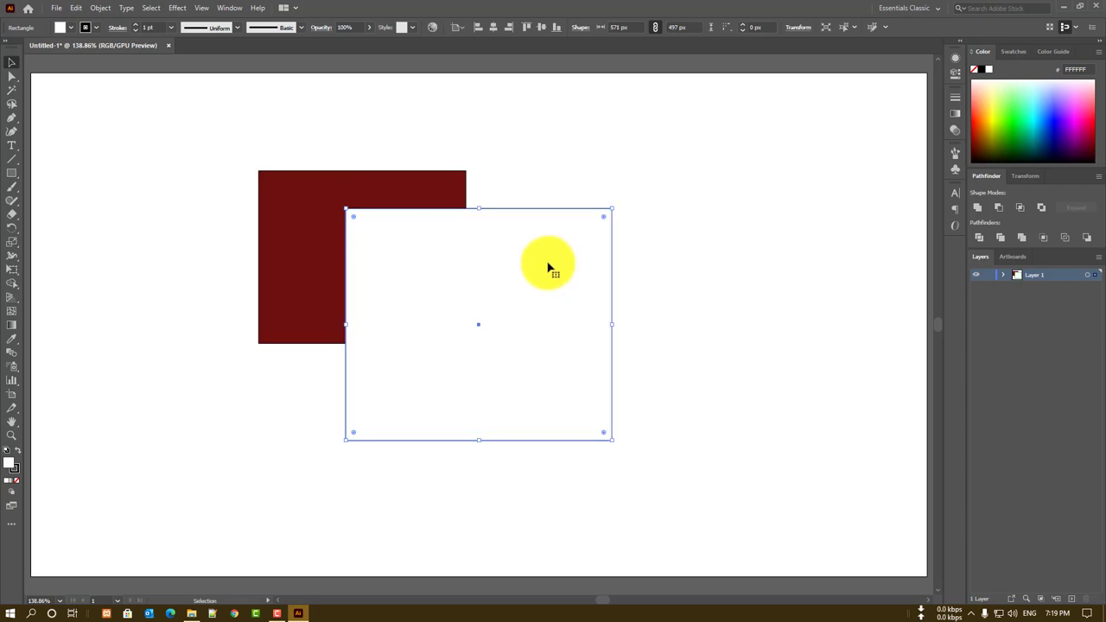
Restore the green fill and paste copies of the white rectangle, removing the extra copy
key("ctrl+z")
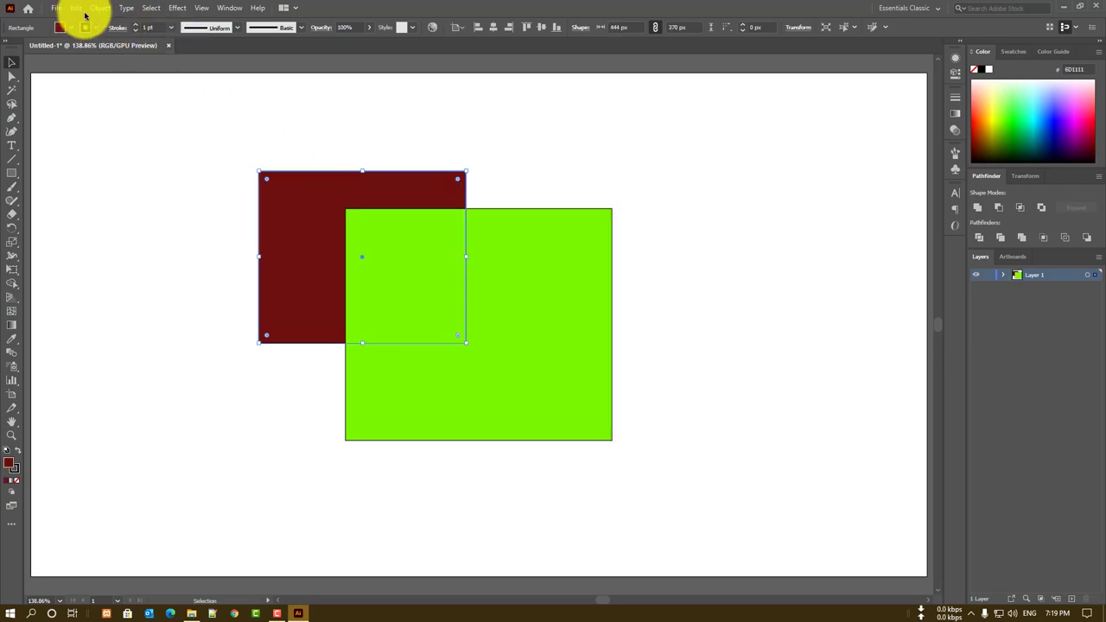
left_click(76, 7)
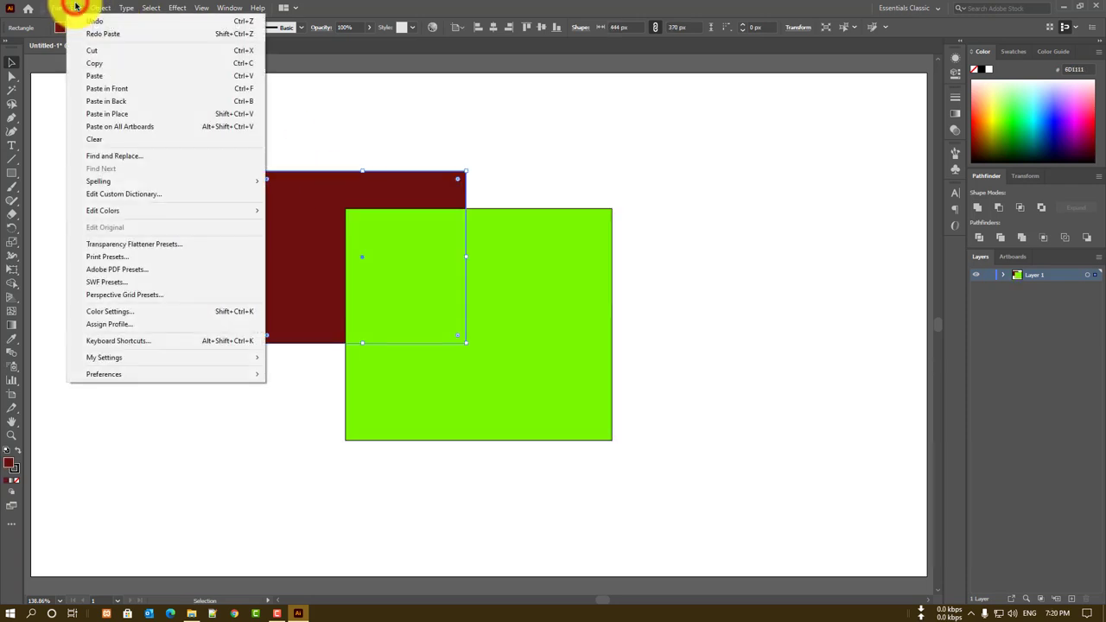
left_click(156, 89)
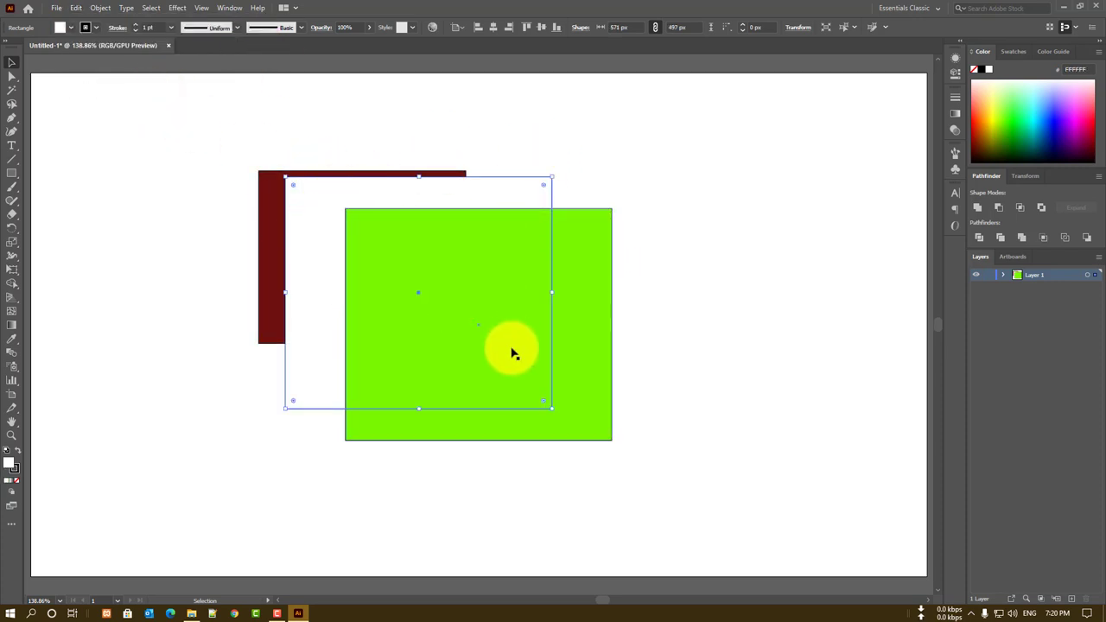
left_click(76, 8)
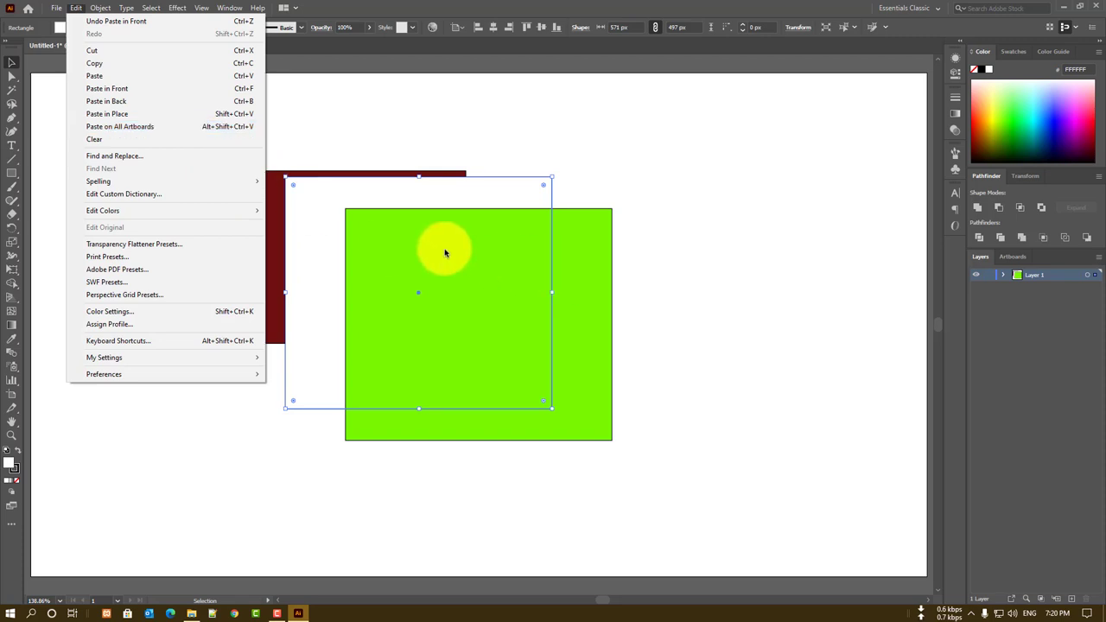
left_click(147, 115)
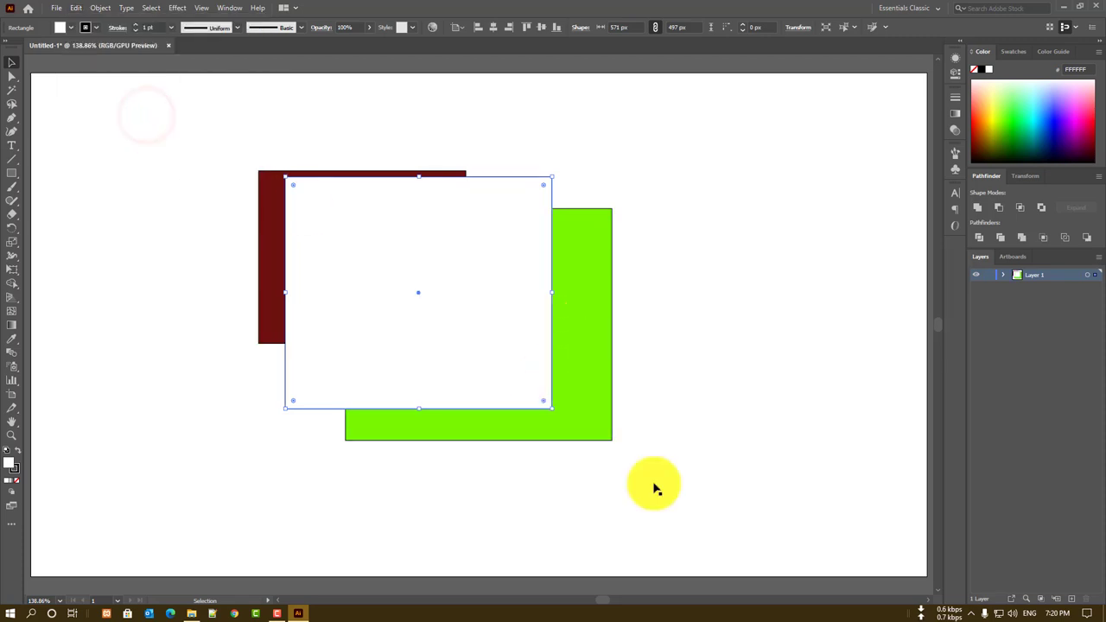
mouse_move(427, 244)
left_mouse_down()
mouse_move(303, 364)
mouse_move(481, 222)
left_mouse_up()
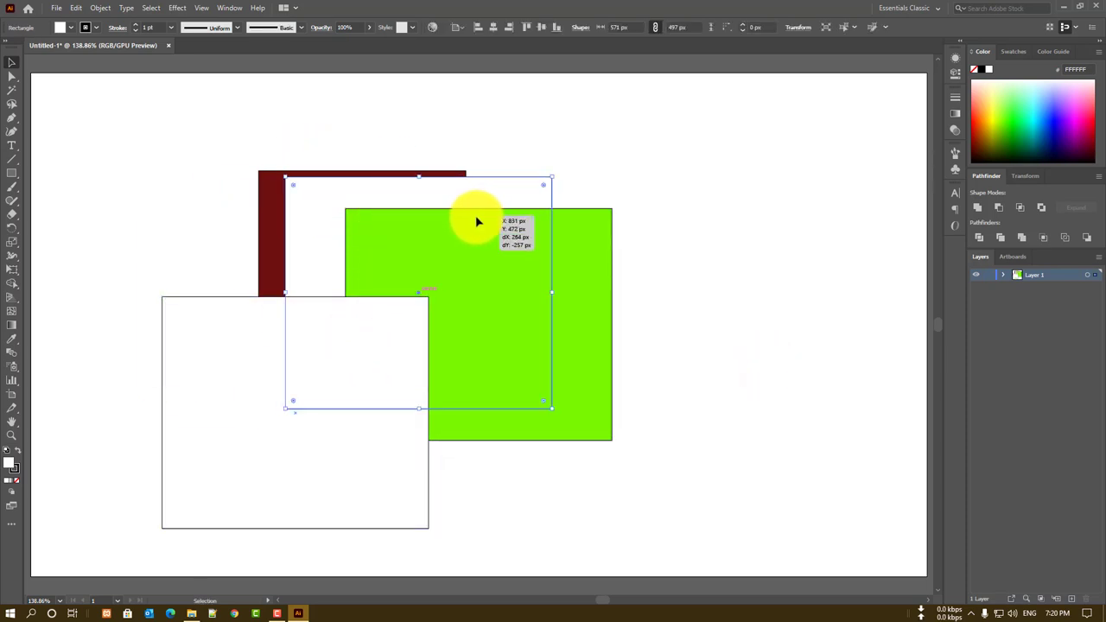
left_click_drag(476, 220, 476, 221)
key("Delete")
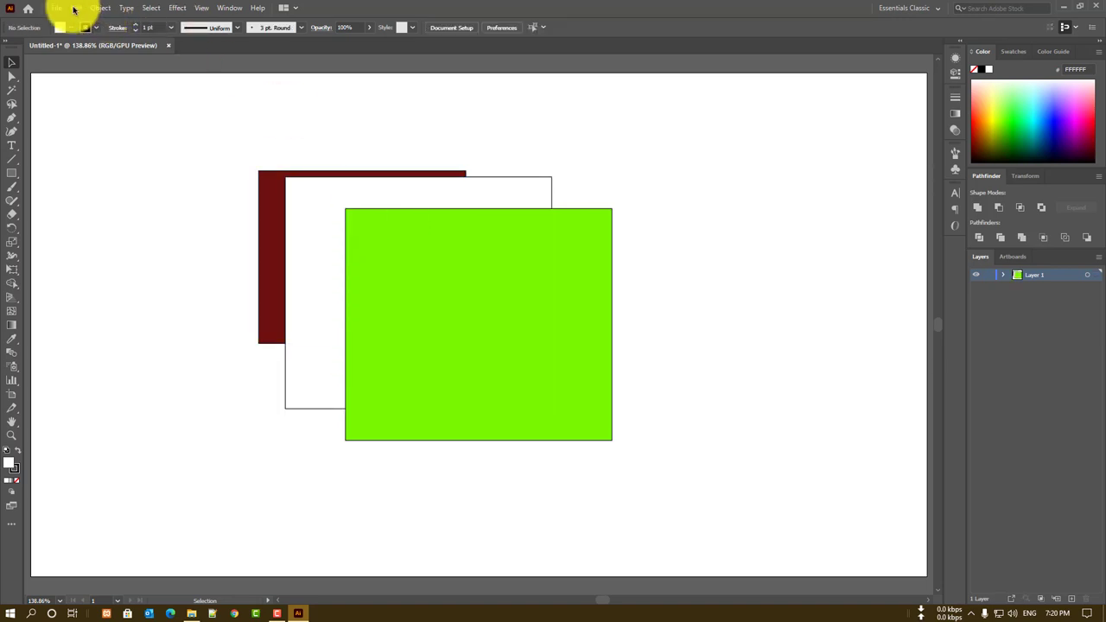
Select all three rectangles and delete them with Edit > Clear
left_click(75, 8)
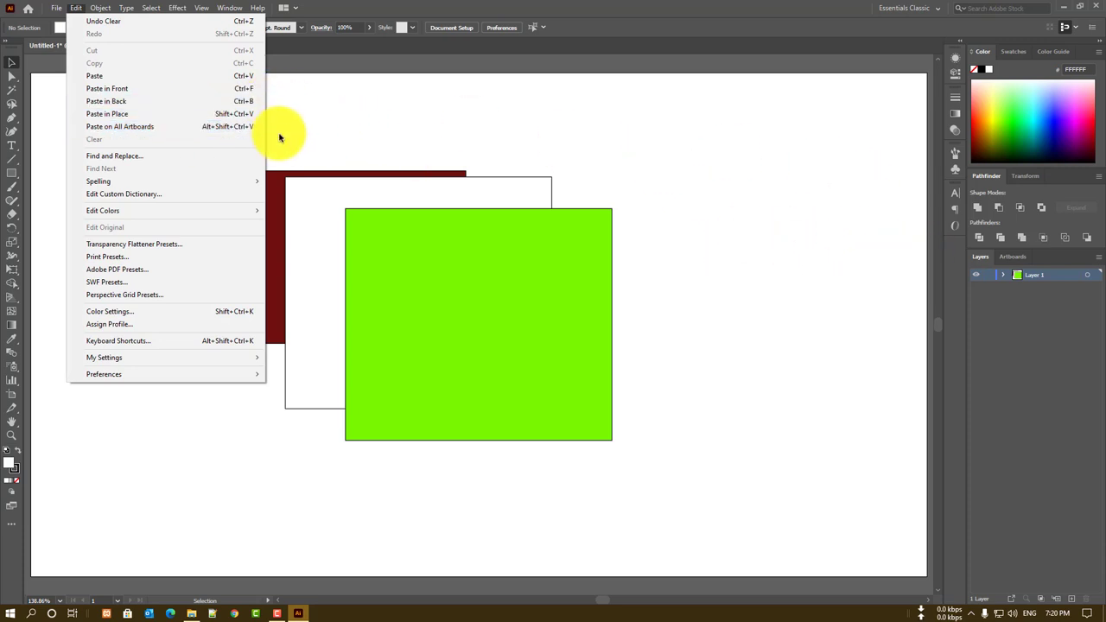
left_click(388, 111)
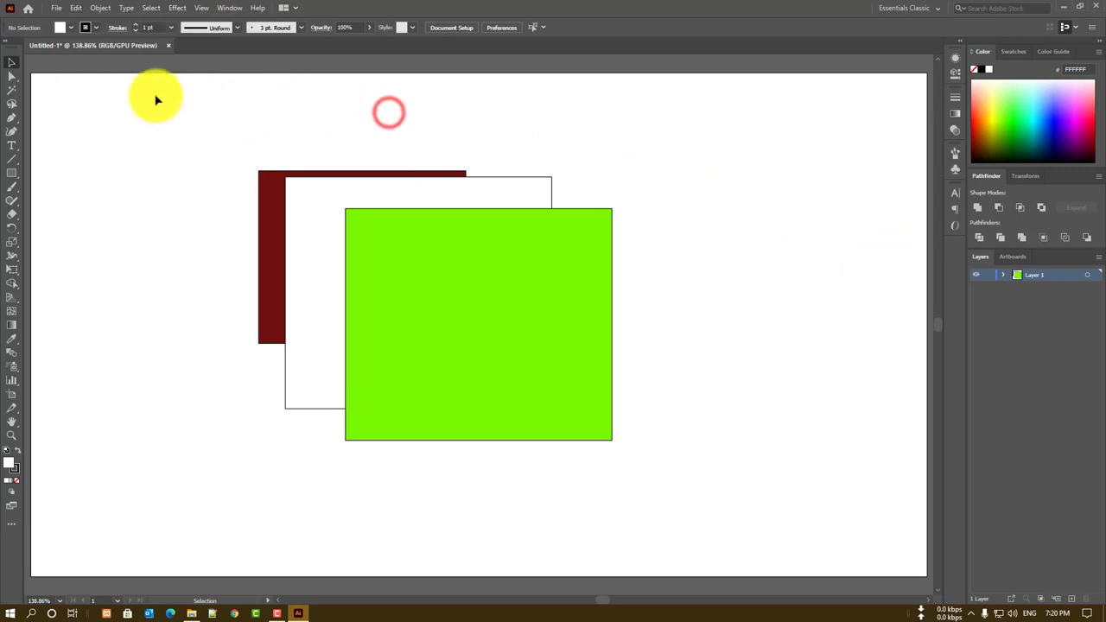
left_click_drag(160, 102, 773, 528)
left_click(76, 8)
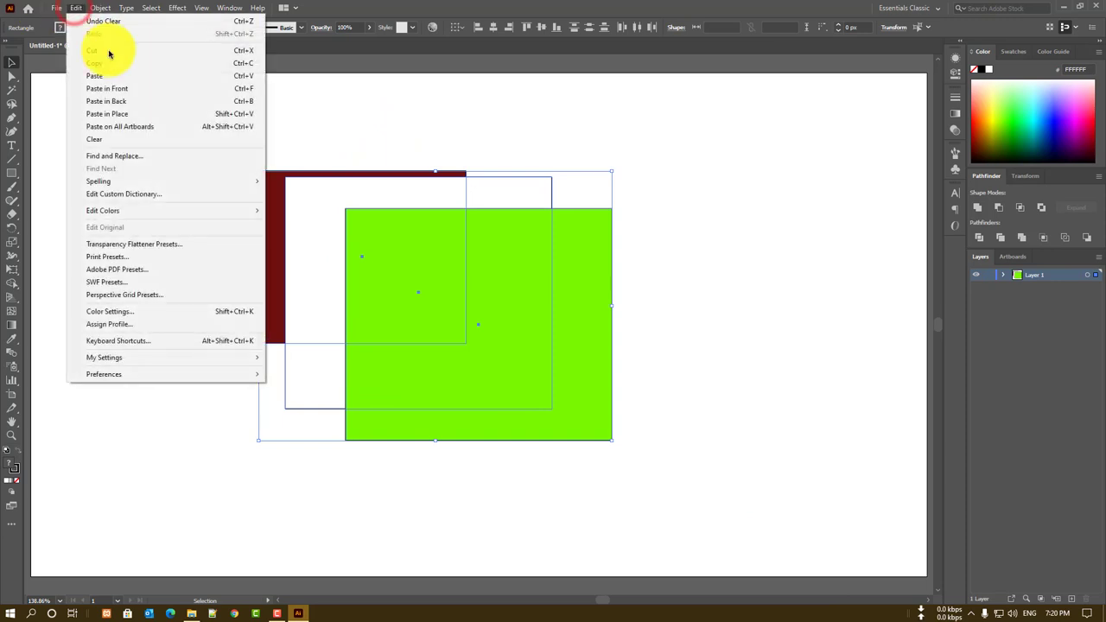
left_click(171, 138)
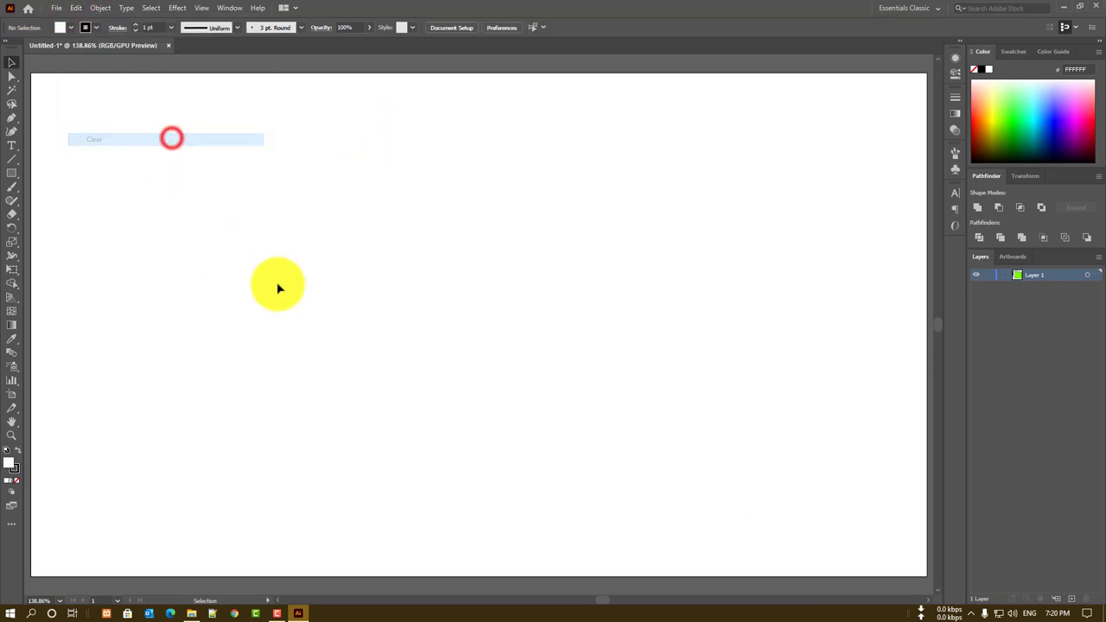
left_click(76, 8)
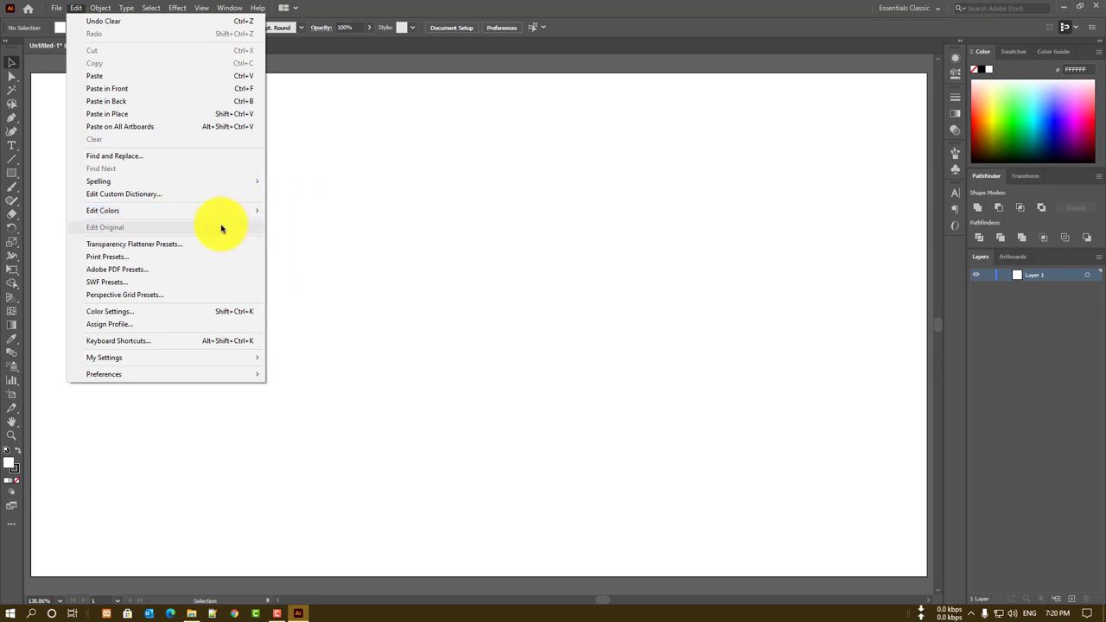
left_click(168, 246)
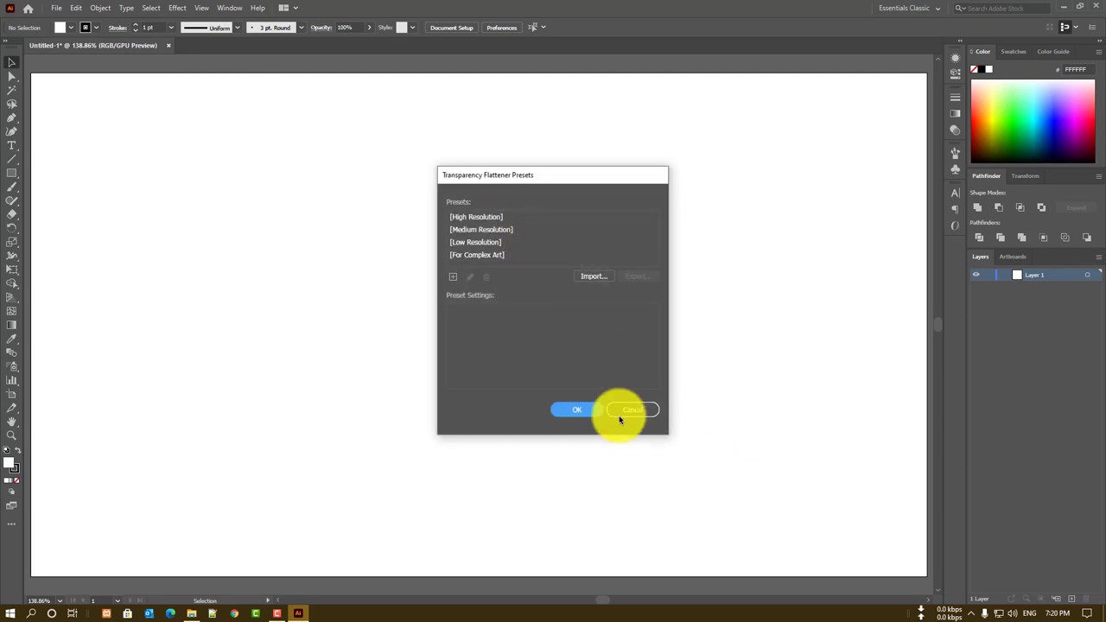
left_click(619, 415)
left_click(71, 9)
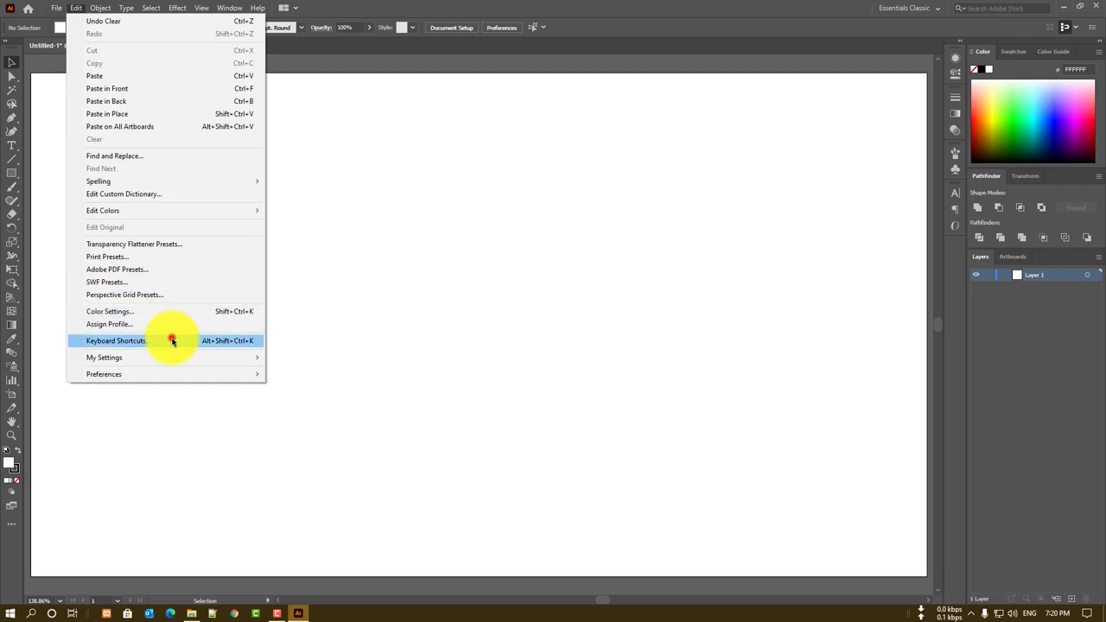
left_click(172, 340)
scroll(630, 247, "down", 1)
scroll(570, 242, "up", 1)
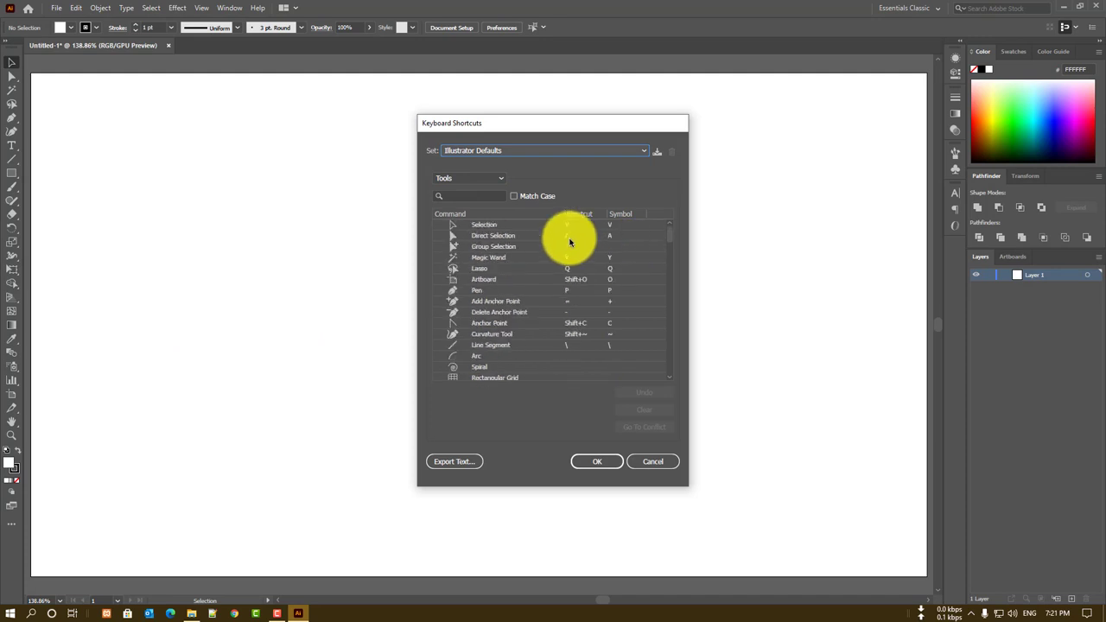
left_click(486, 177)
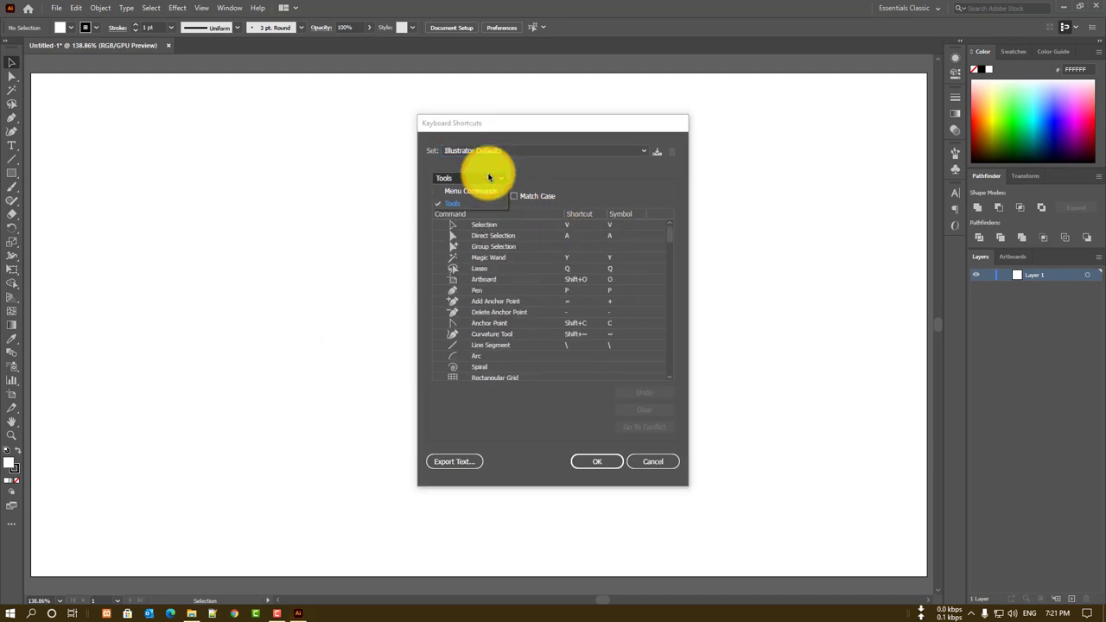
left_click(464, 199)
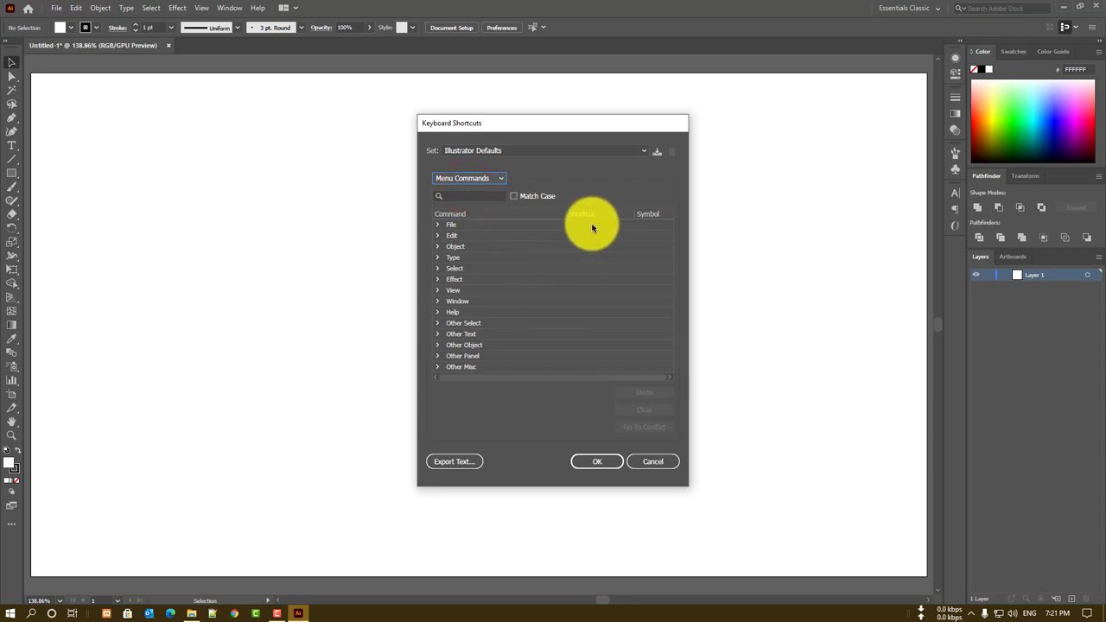
left_click(502, 178)
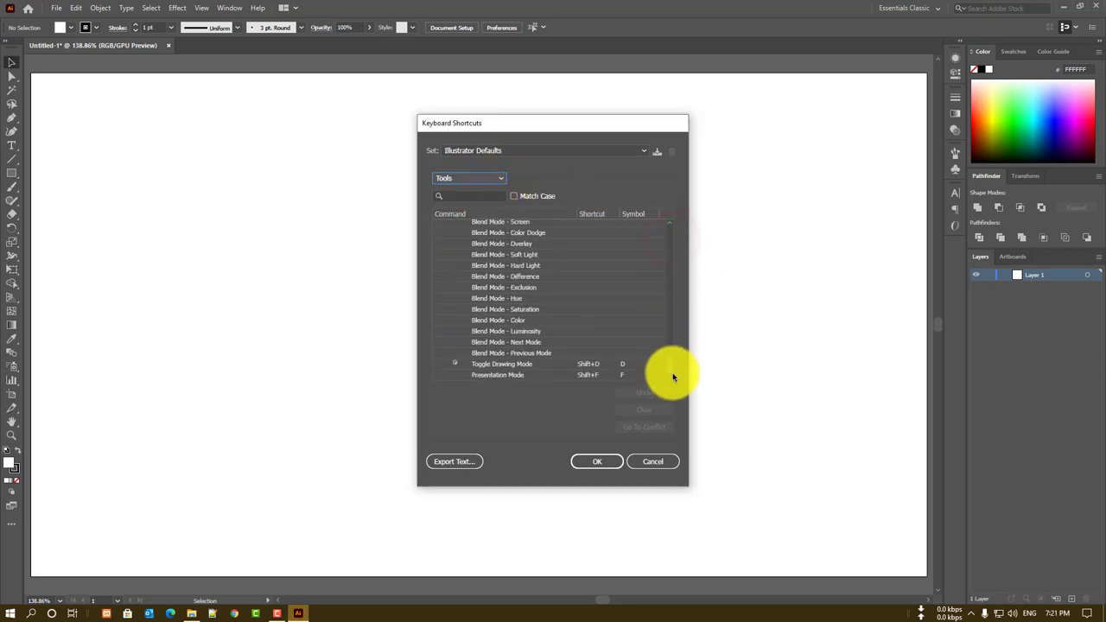
mouse_move(672, 239)
left_mouse_down()
mouse_move(672, 305)
mouse_move(666, 225)
mouse_move(678, 381)
left_mouse_up()
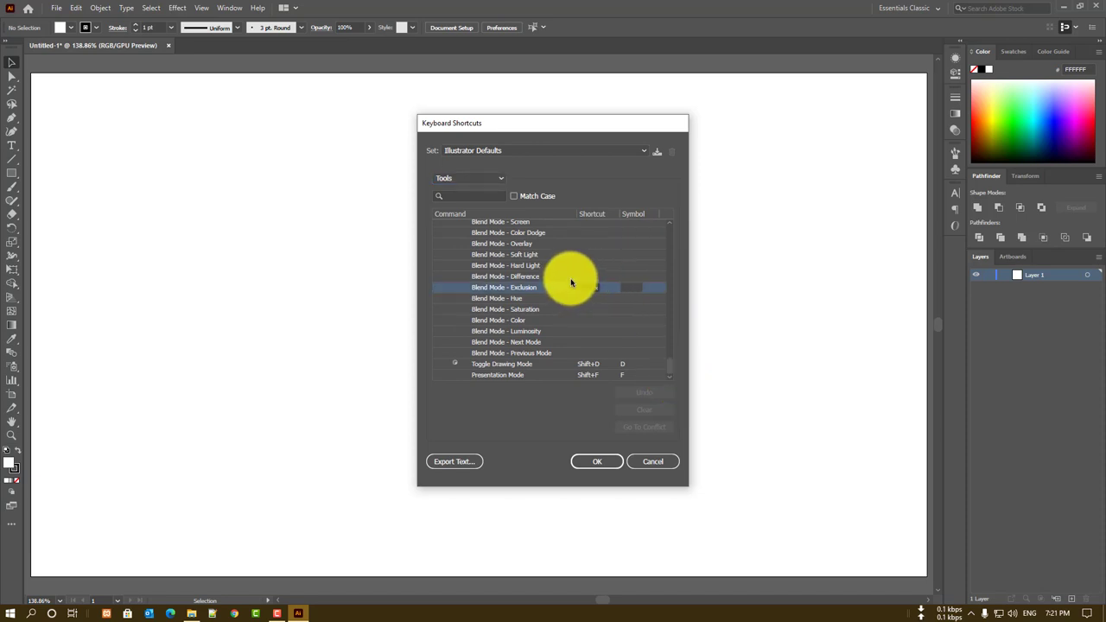
left_click(654, 460)
left_click(76, 7)
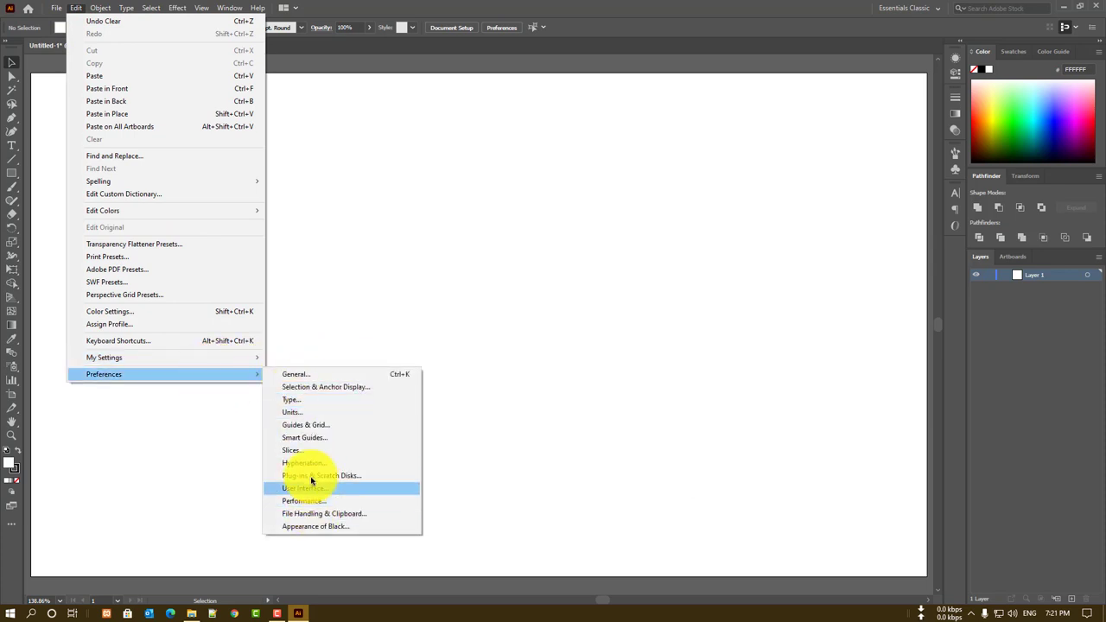
Draw a 694 × 500 px rectangle and fill it bright green #1CDC00 from the Color panel
left_click(12, 173)
left_click_drag(199, 172, 523, 406)
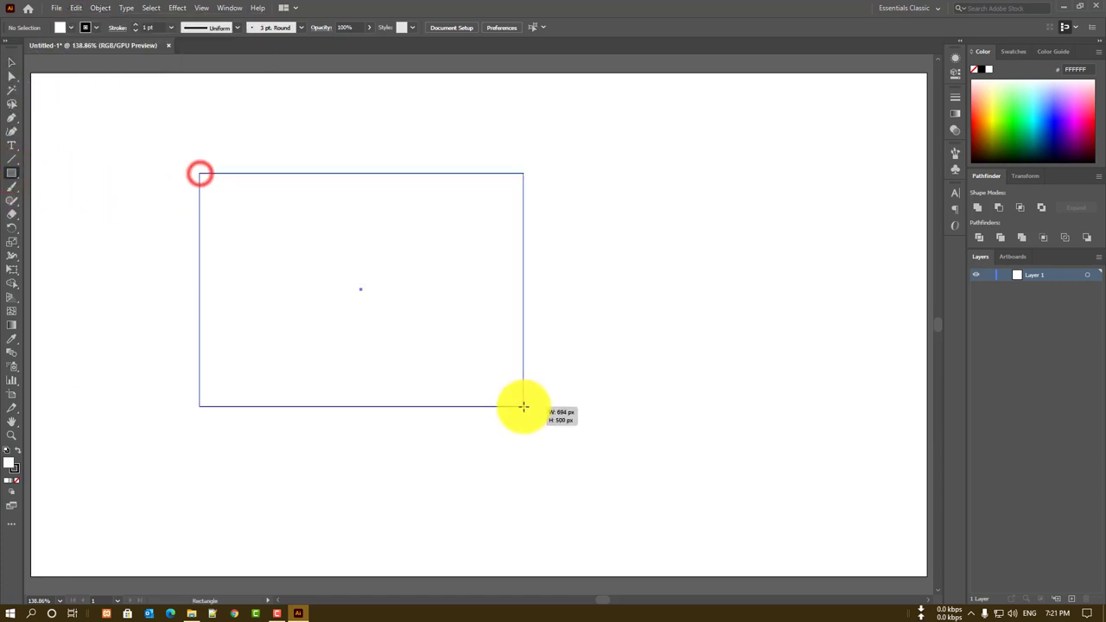
left_click(1005, 131)
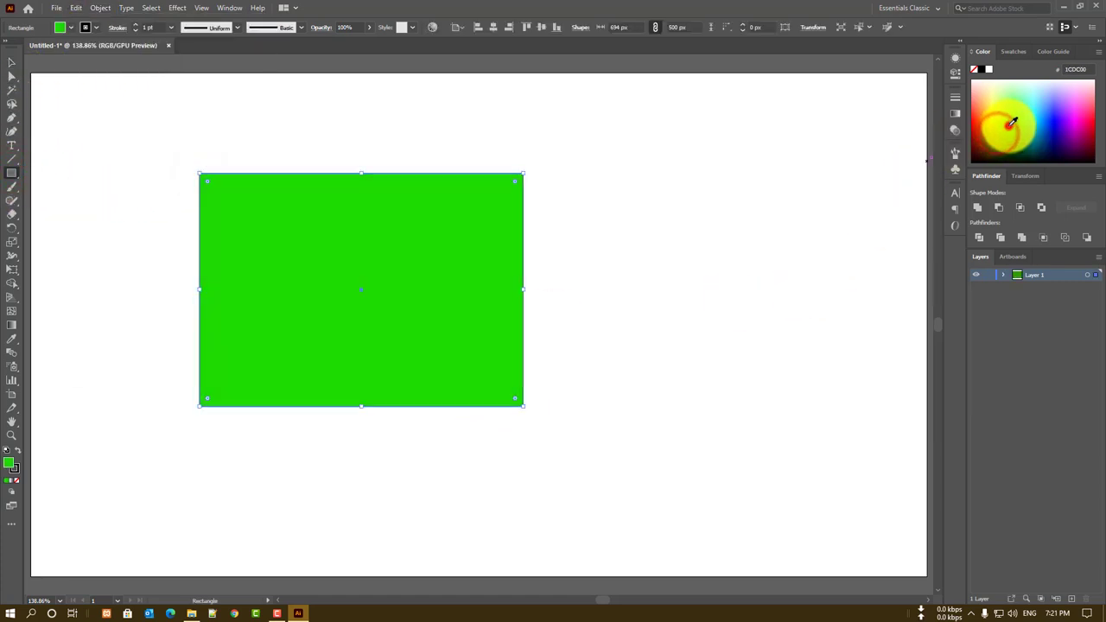
left_click(15, 64)
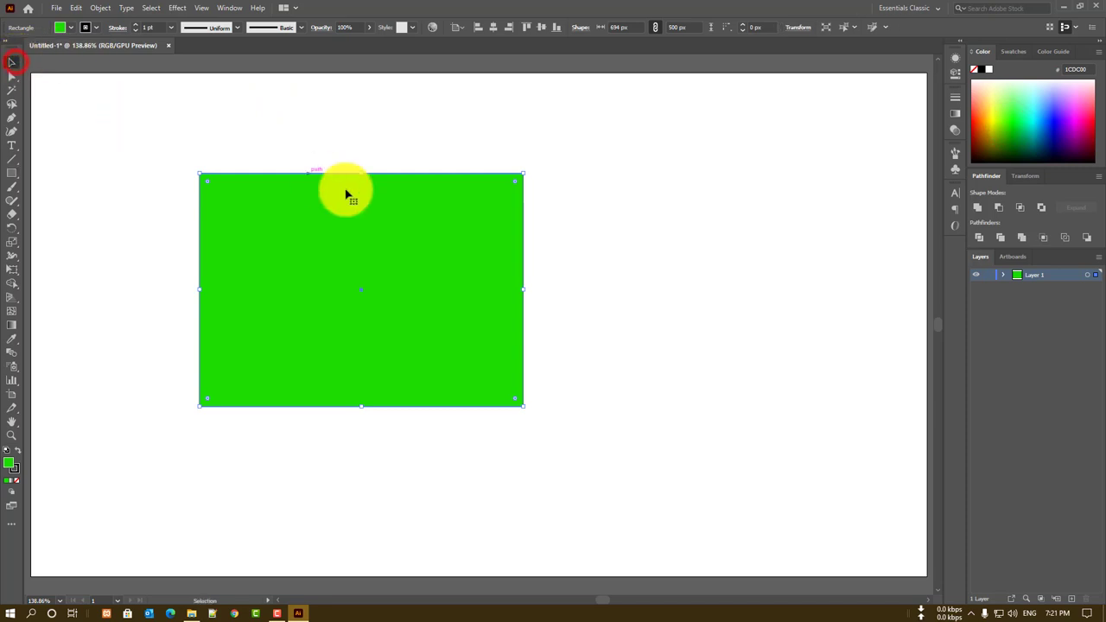
left_click(100, 8)
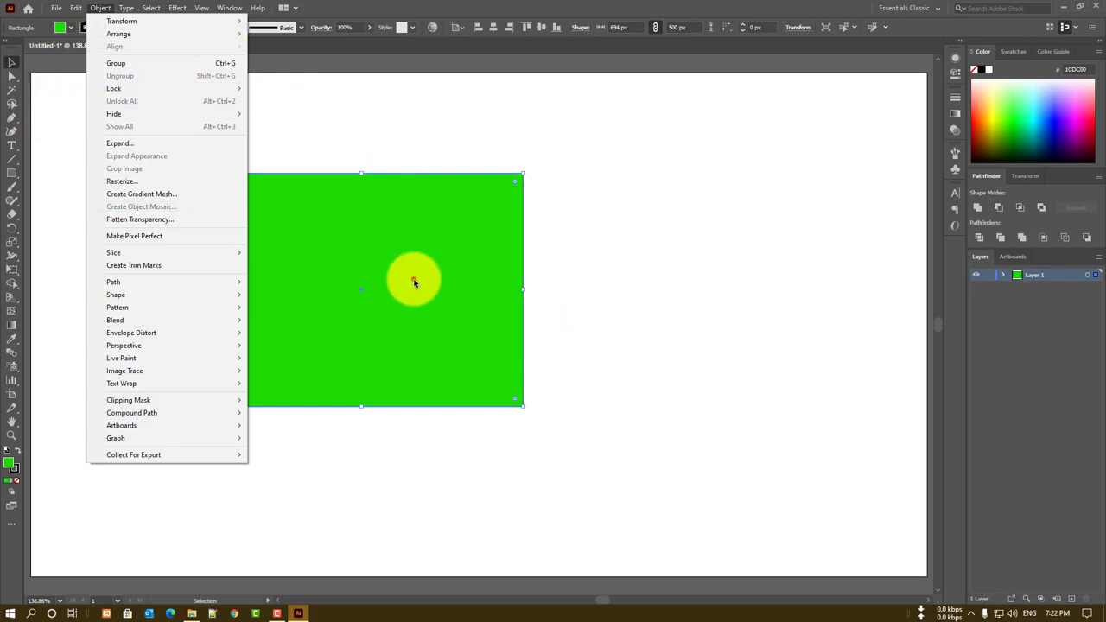
Place an overlapping copy of the rectangle down-right, fill it dark red #840000, and select both
left_click_drag(413, 279, 513, 305)
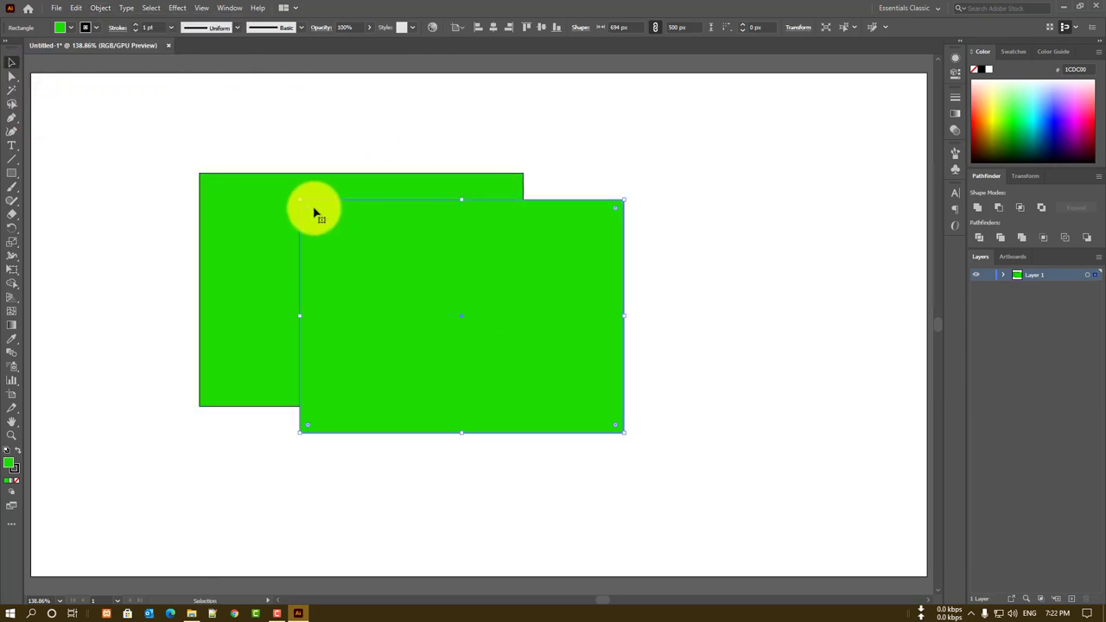
left_click(1011, 141)
left_click(972, 139)
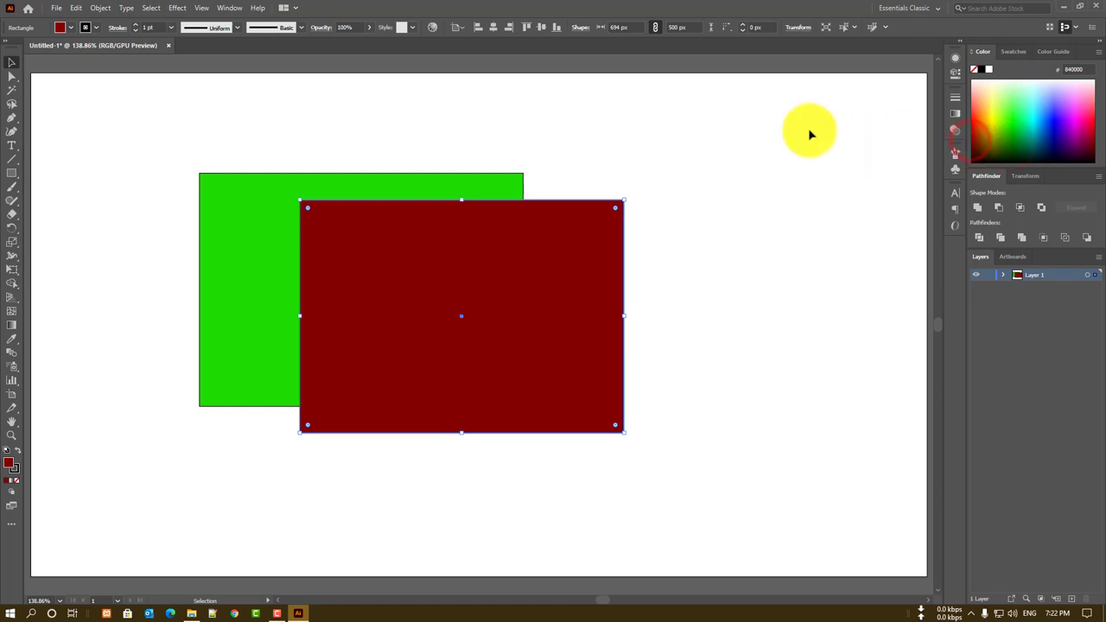
left_click_drag(133, 119, 634, 471)
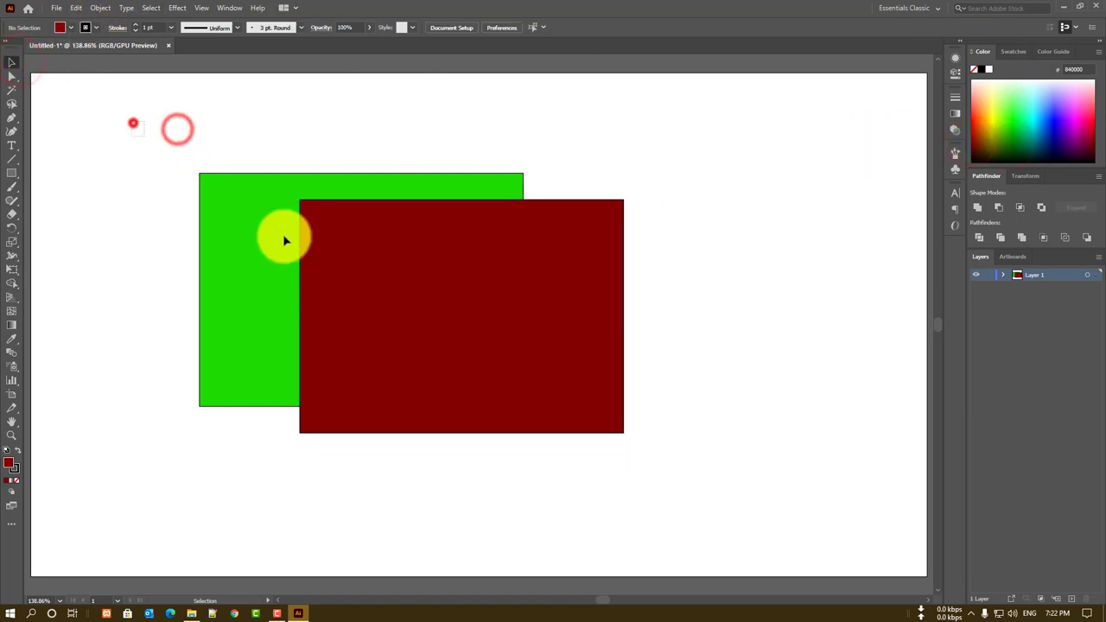
Try left and horizontal-centre alignment on the two rectangles, undoing each one
left_click(101, 7)
mouse_move(115, 47)
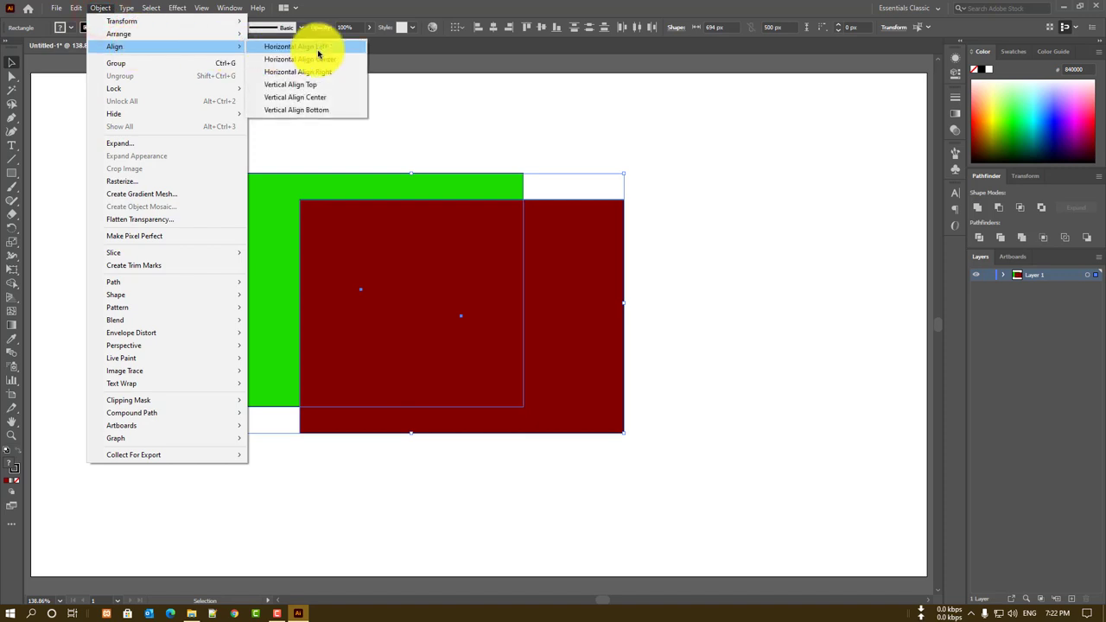
left_click(317, 50)
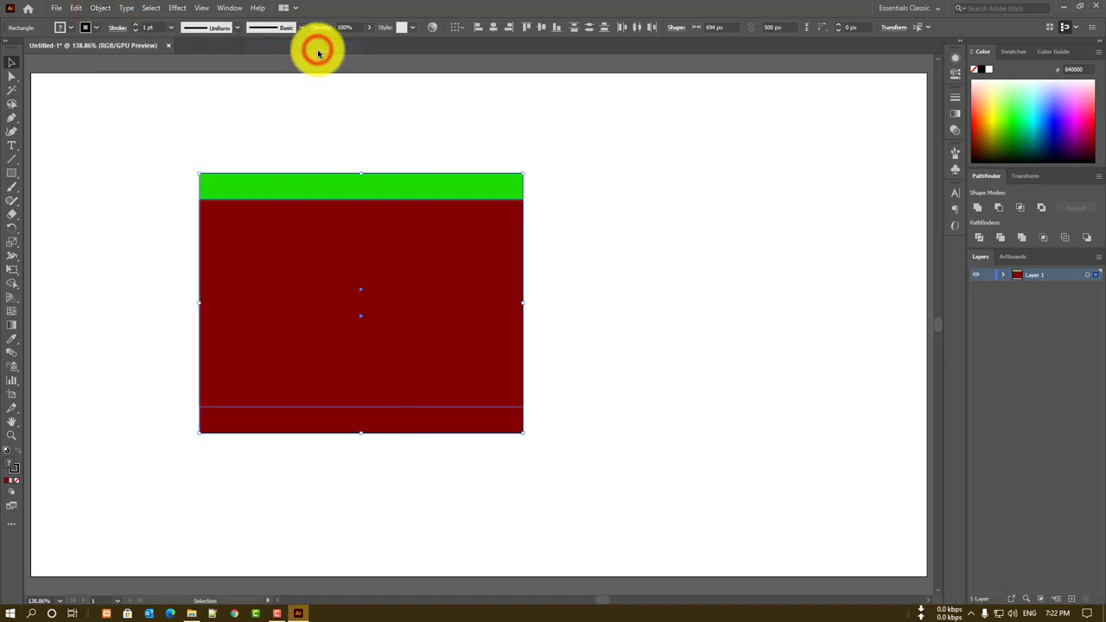
key("ctrl+z")
left_click(71, 8)
mouse_move(114, 46)
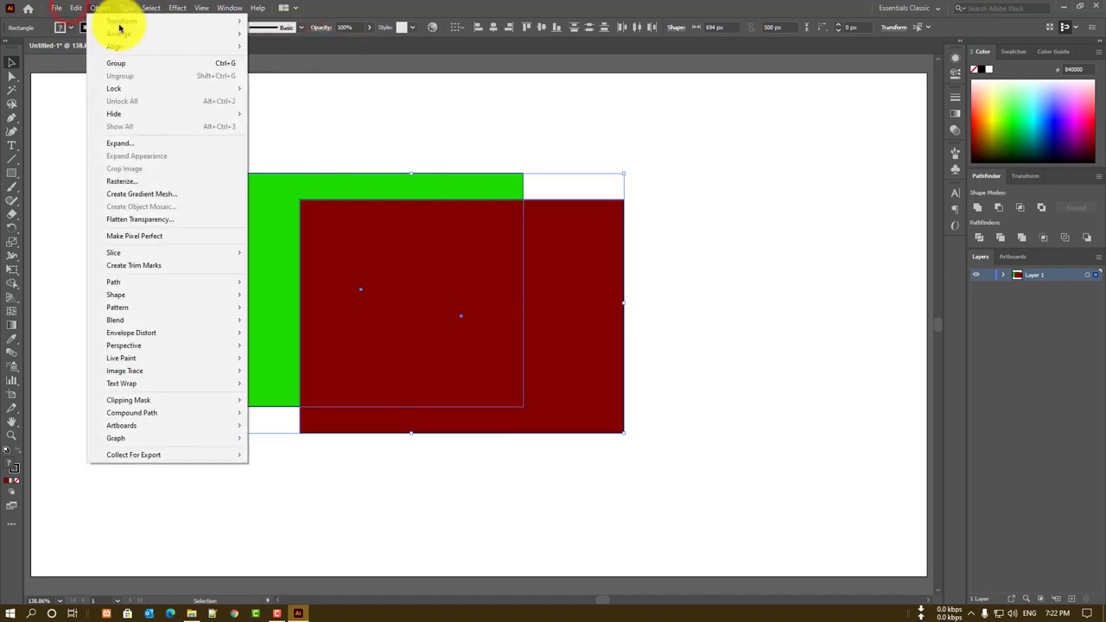
left_click(293, 59)
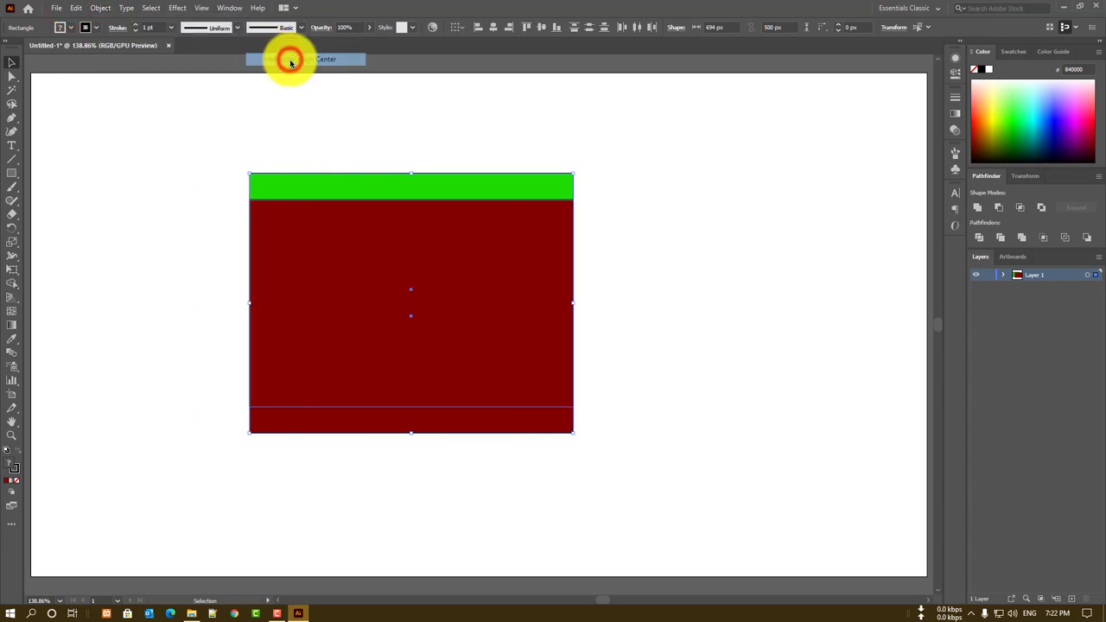
key("ctrl+z")
Group the two rectangles with Object > Group, then deselect
key("v")
left_click(98, 7)
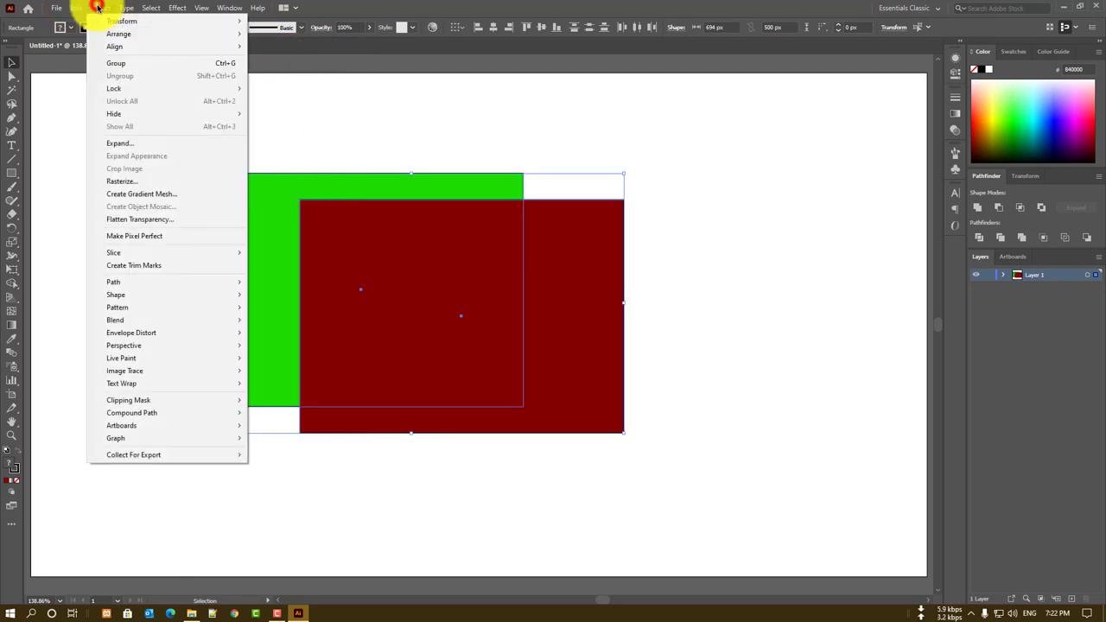
mouse_move(164, 34)
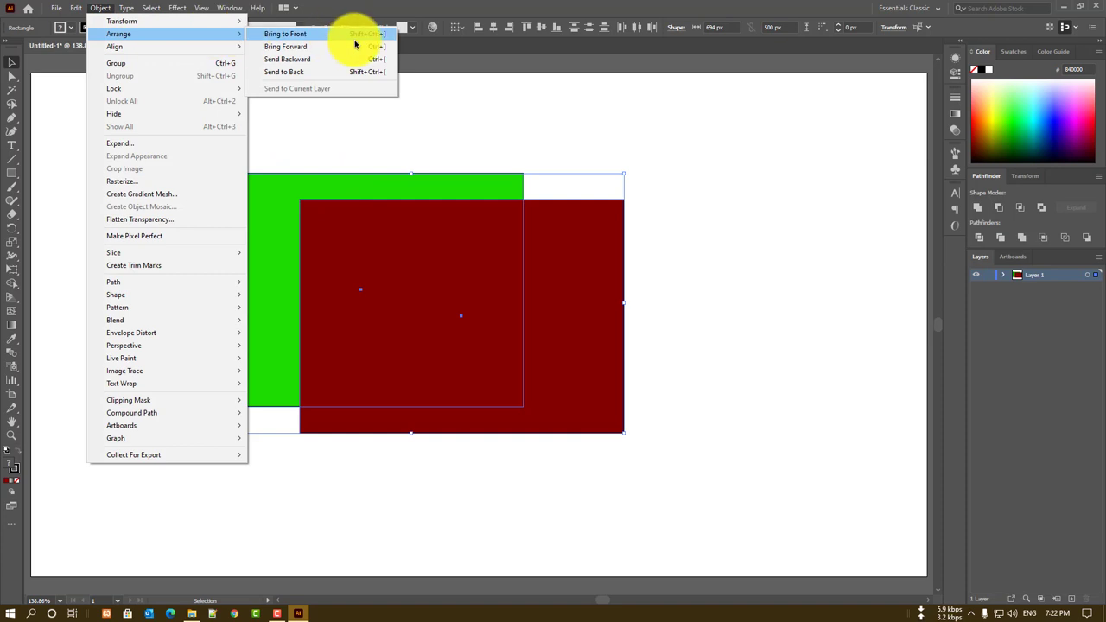
left_click(164, 63)
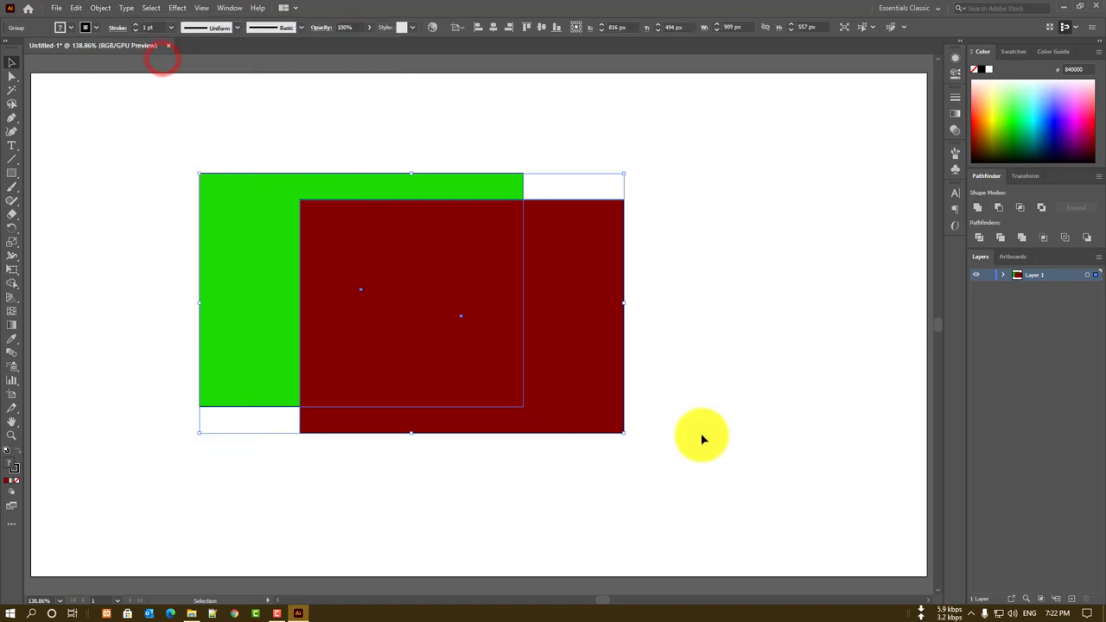
left_click(703, 437)
Drag the grouped rectangles around the artboard and settle them near the centre
left_click_drag(524, 311, 804, 436)
left_click(439, 272)
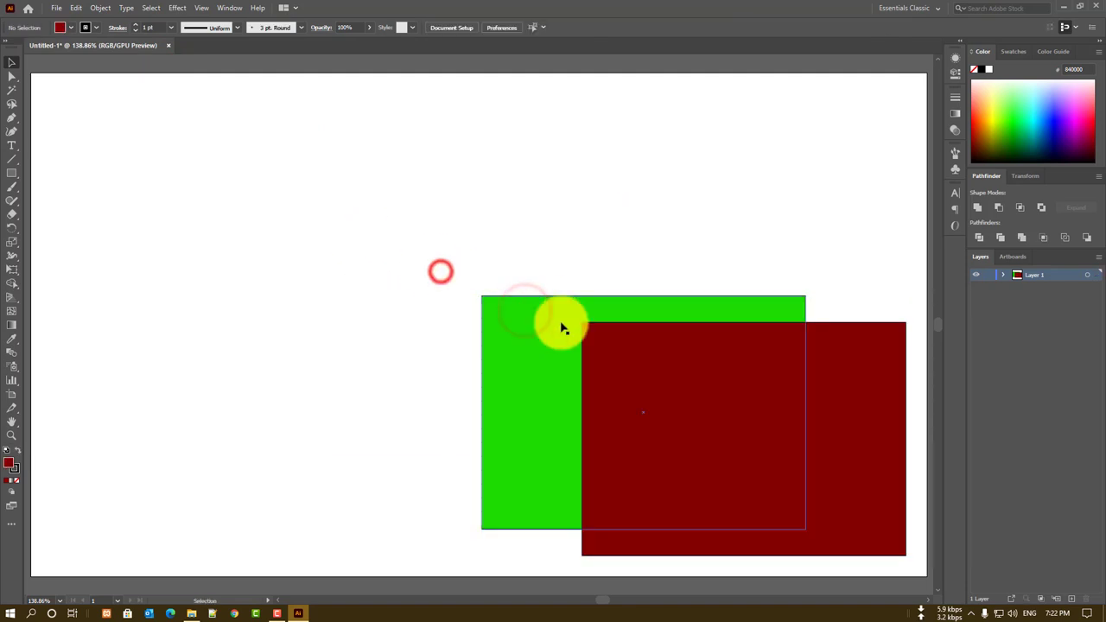
left_click_drag(735, 403, 169, 270)
left_click_drag(236, 284, 609, 212)
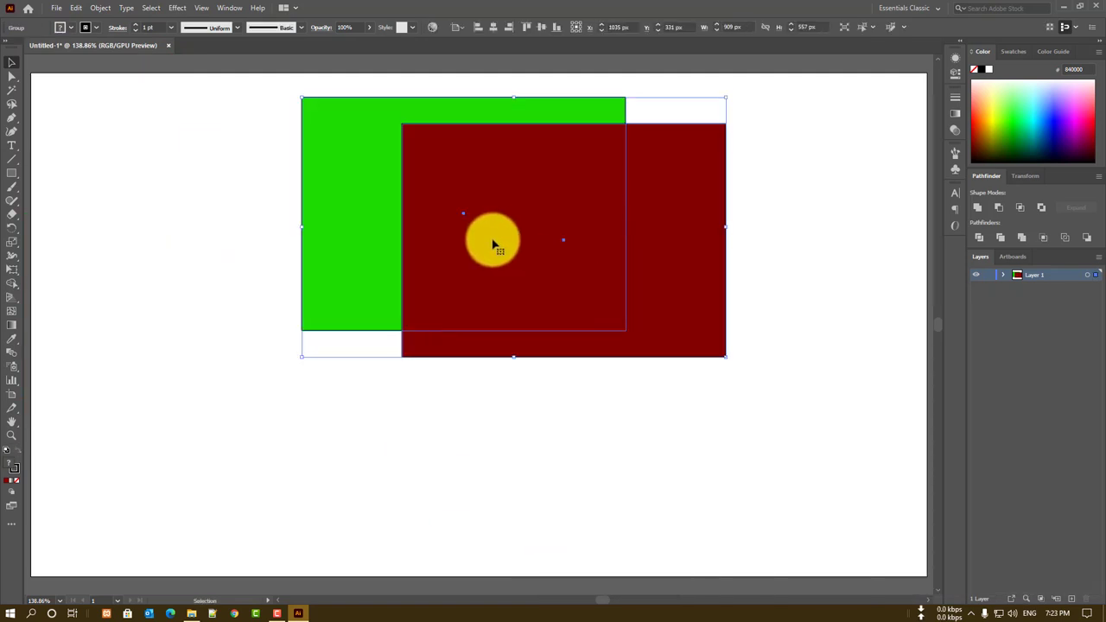
mouse_move(491, 233)
left_mouse_down()
mouse_move(570, 310)
mouse_move(389, 227)
left_mouse_up()
left_click_drag(444, 256, 494, 321)
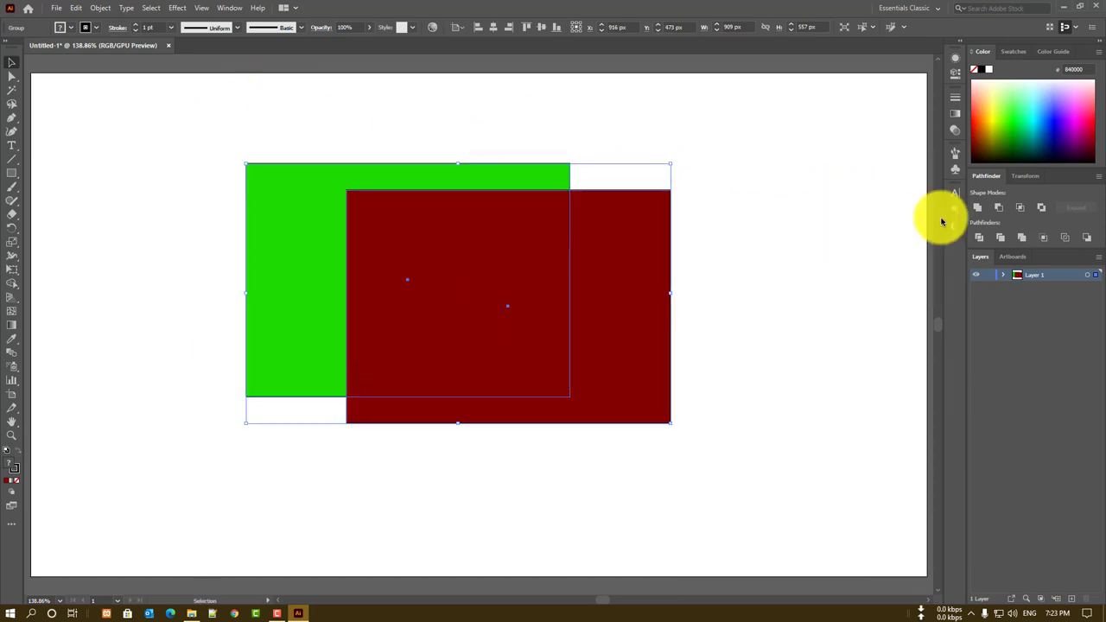
Ungroup the rectangles and move the red one right and the green one left
right_click(847, 209)
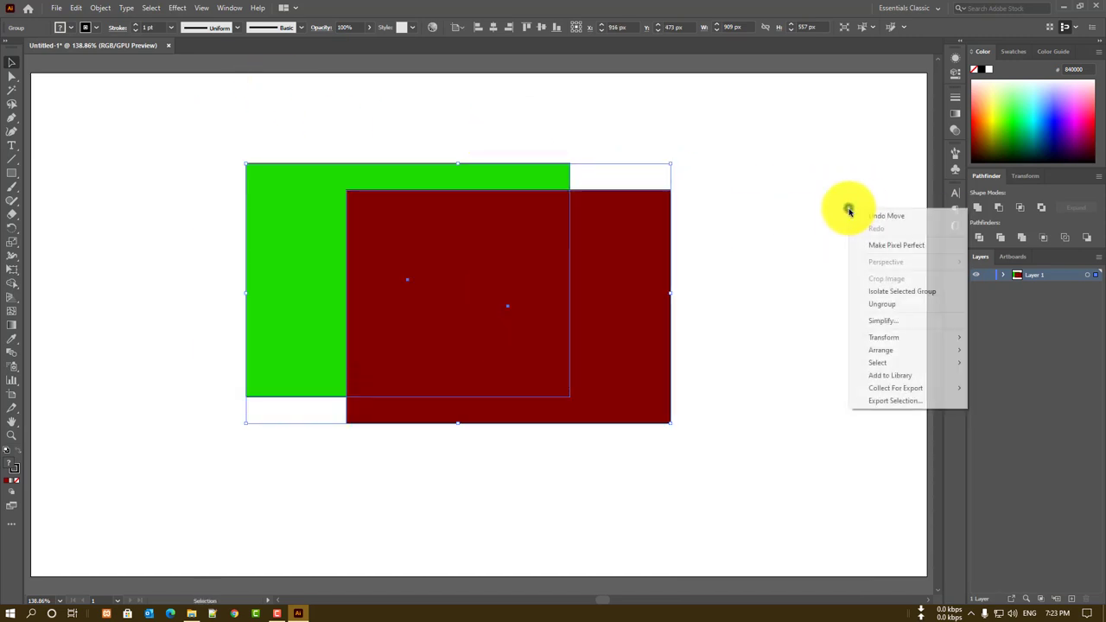
left_click(906, 306)
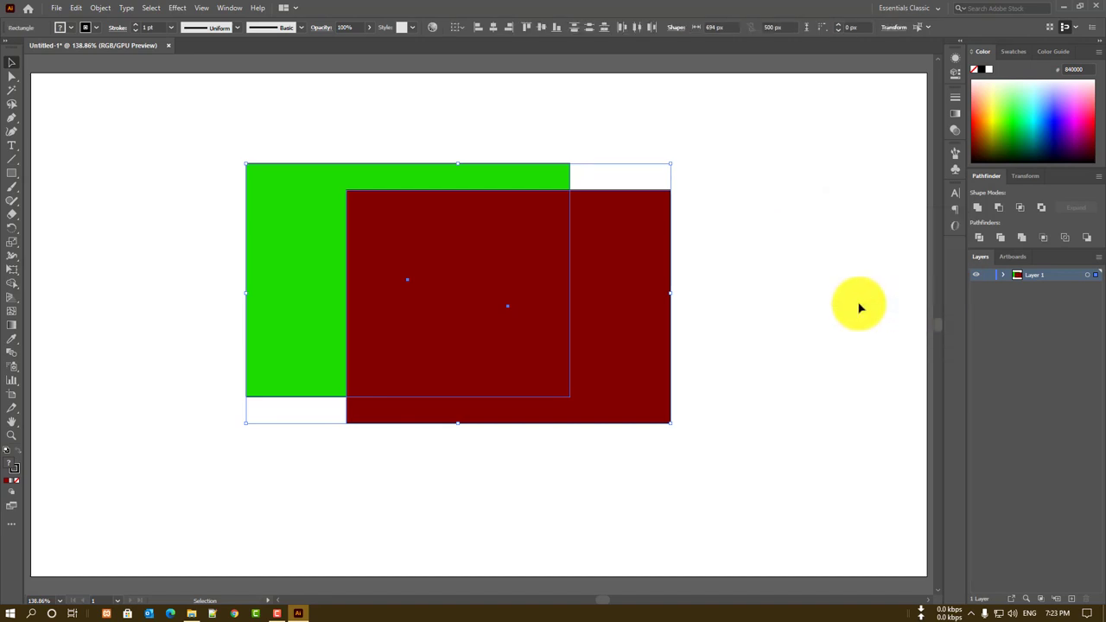
left_click(859, 303)
mouse_move(587, 256)
left_mouse_down()
mouse_move(699, 353)
mouse_move(640, 208)
left_mouse_up()
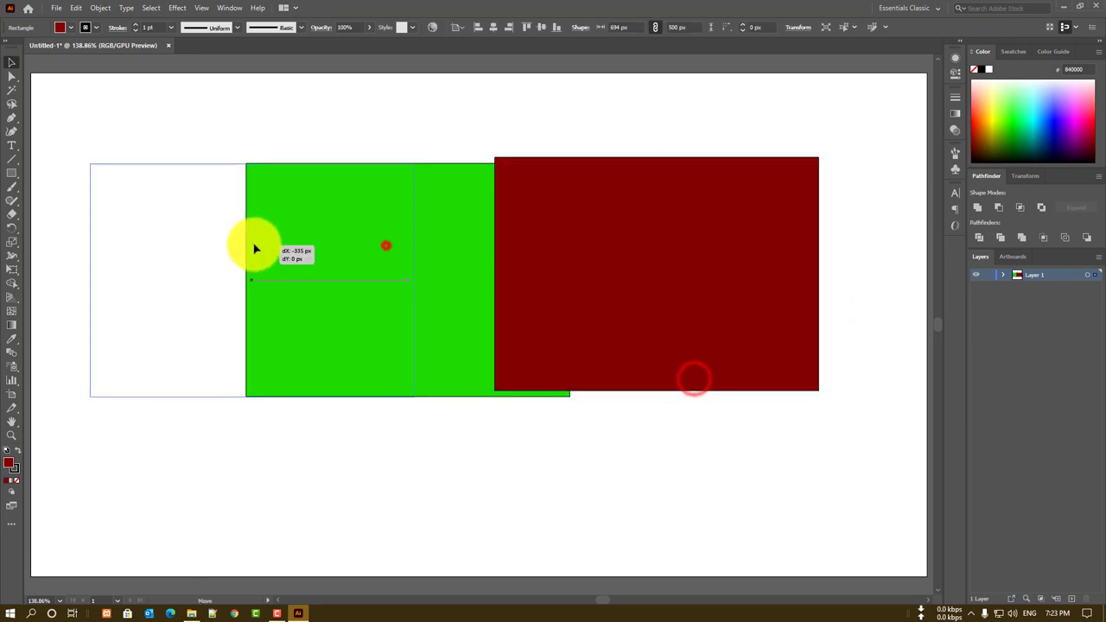
left_click_drag(385, 246, 227, 245)
left_click(87, 10)
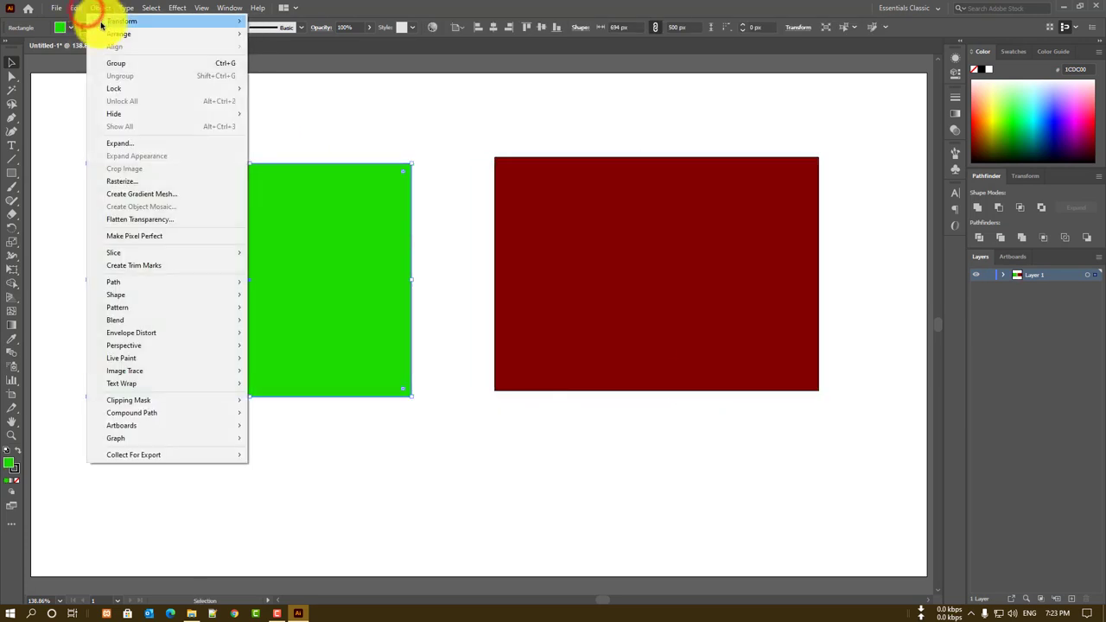
Select both rectangles and lock them with Object > Lock > Selection
left_click(328, 119)
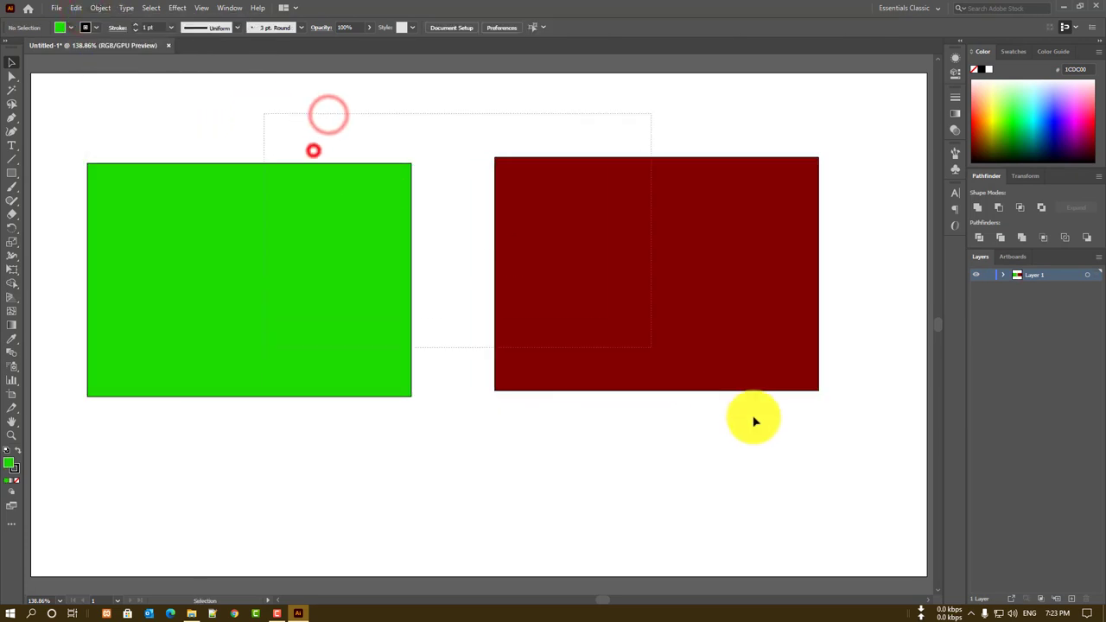
left_click_drag(328, 119, 753, 418)
left_click(99, 8)
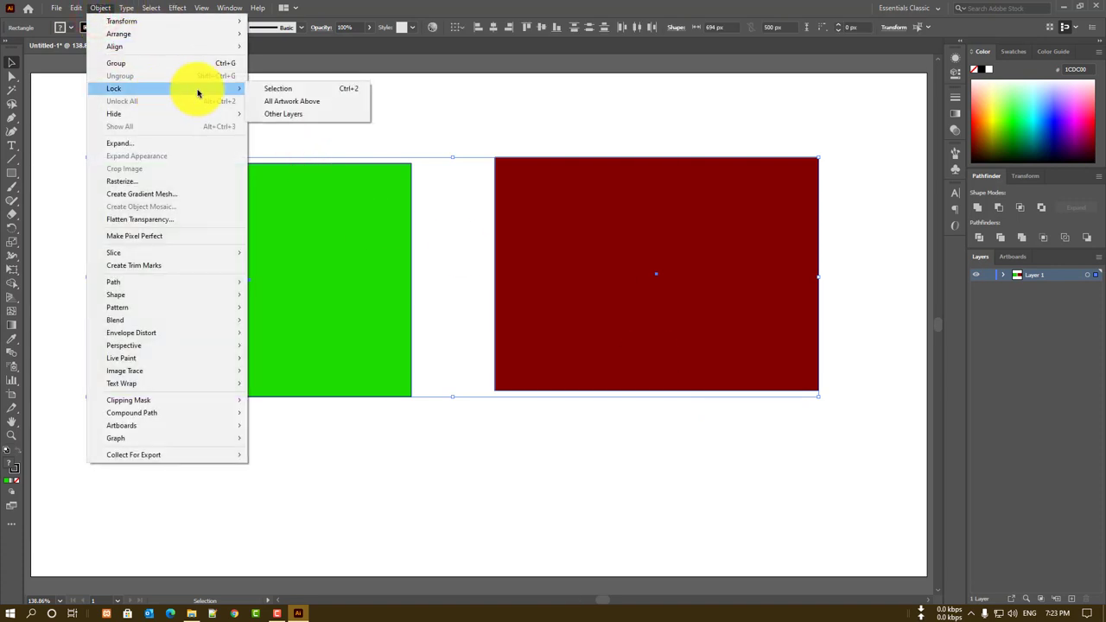
left_click(276, 89)
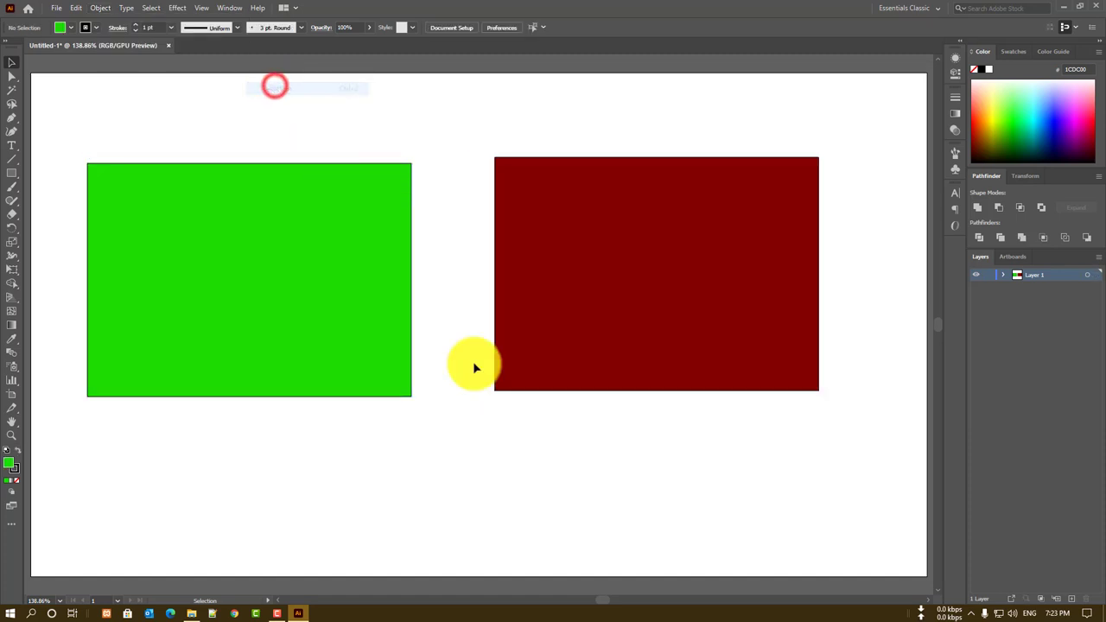
Click on the locked rectangles to confirm they can no longer be selected
left_click(129, 118)
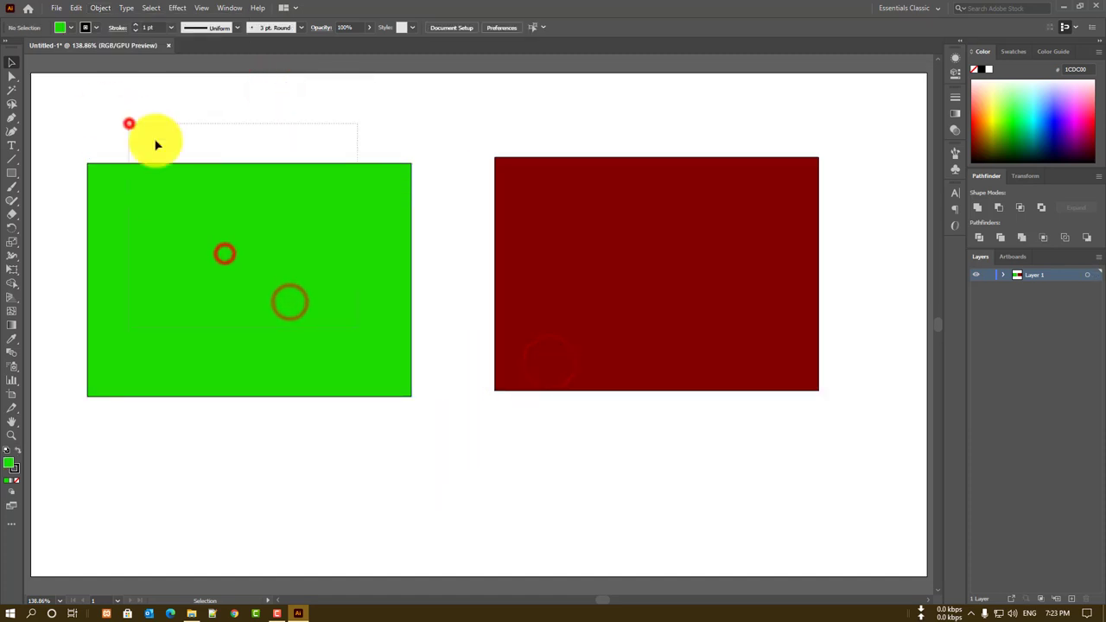
left_click(198, 129)
left_click(245, 123)
left_click(621, 197)
left_click(589, 209)
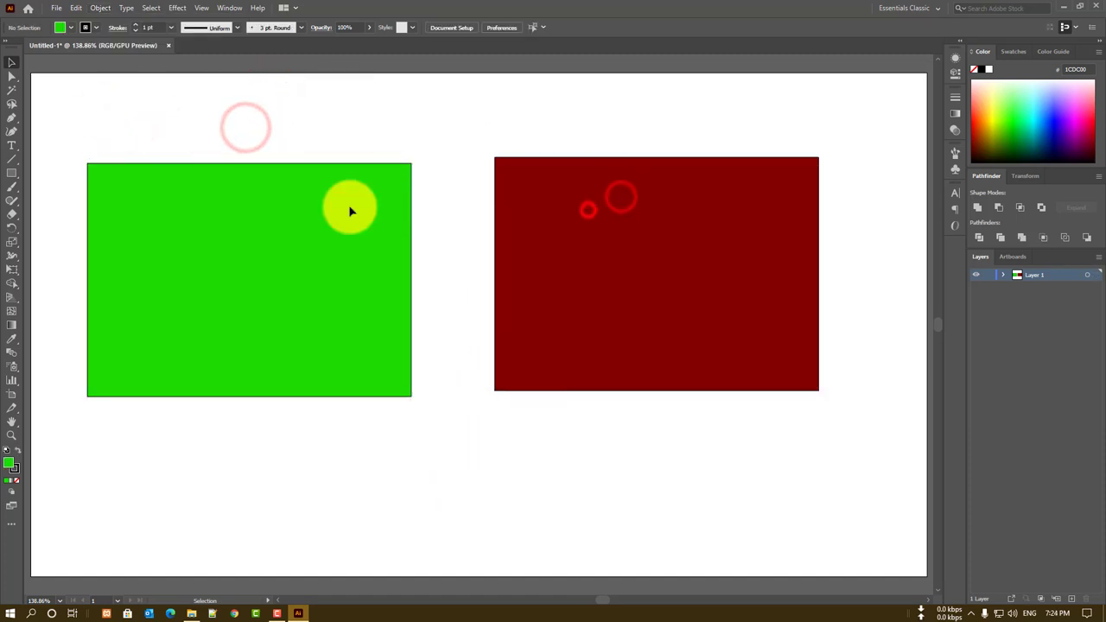
left_click(132, 98)
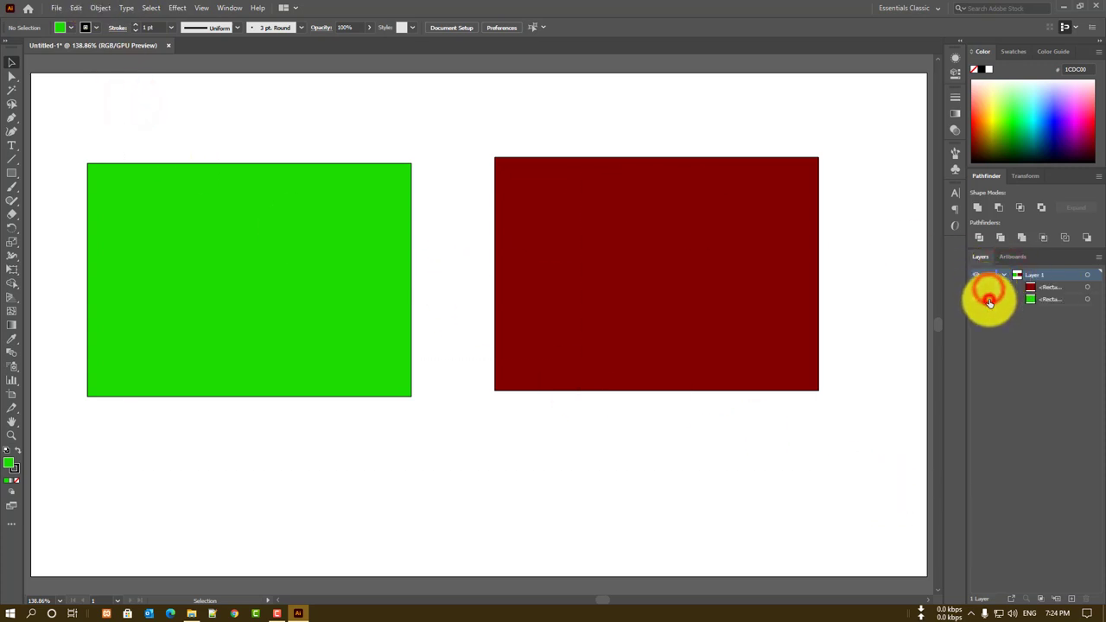
Unlock the red rectangle in the Layers panel and nudge it toward the green one
left_click(1003, 275)
mouse_move(694, 206)
left_mouse_down()
mouse_move(534, 252)
mouse_move(666, 210)
left_mouse_up()
left_click(100, 8)
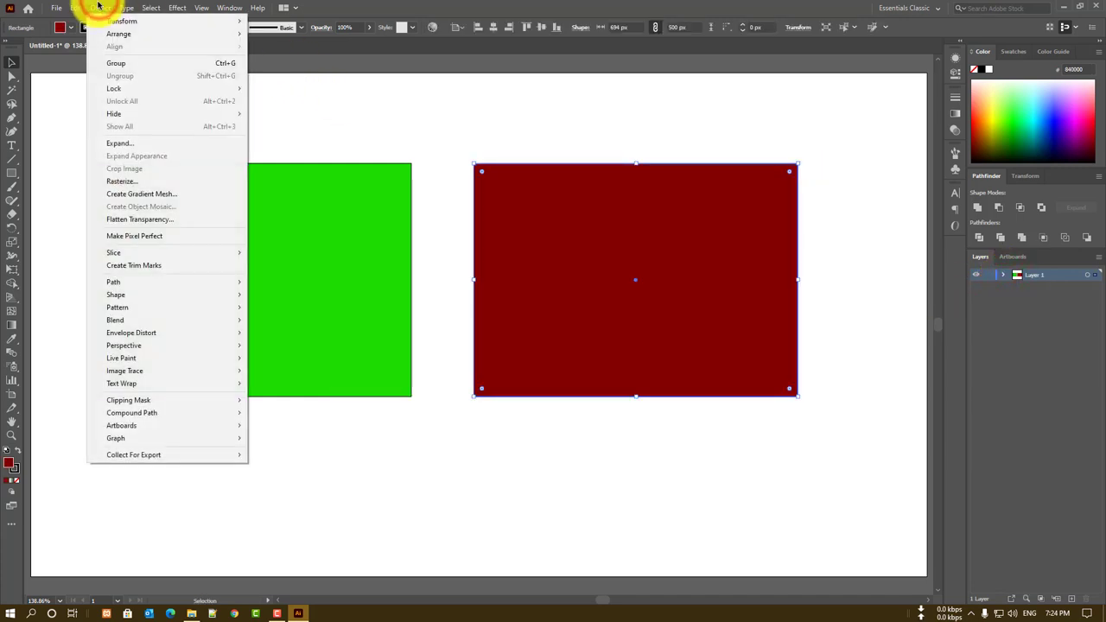
mouse_move(115, 114)
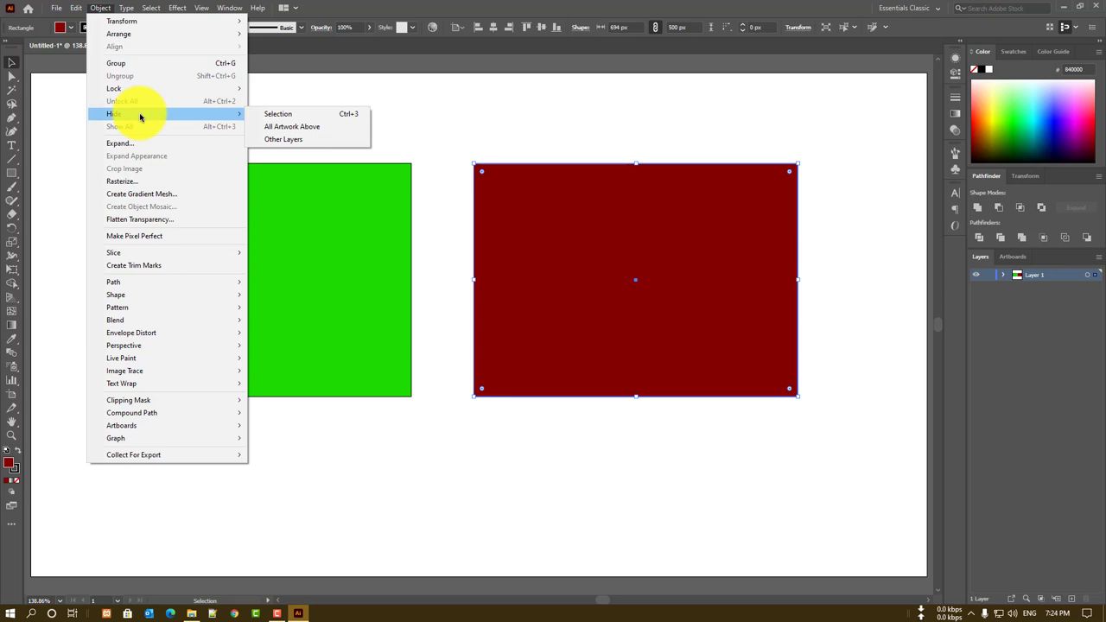
Hide the red rectangle, then bring it back with Show All (Alt+Ctrl+3)
left_click(360, 120)
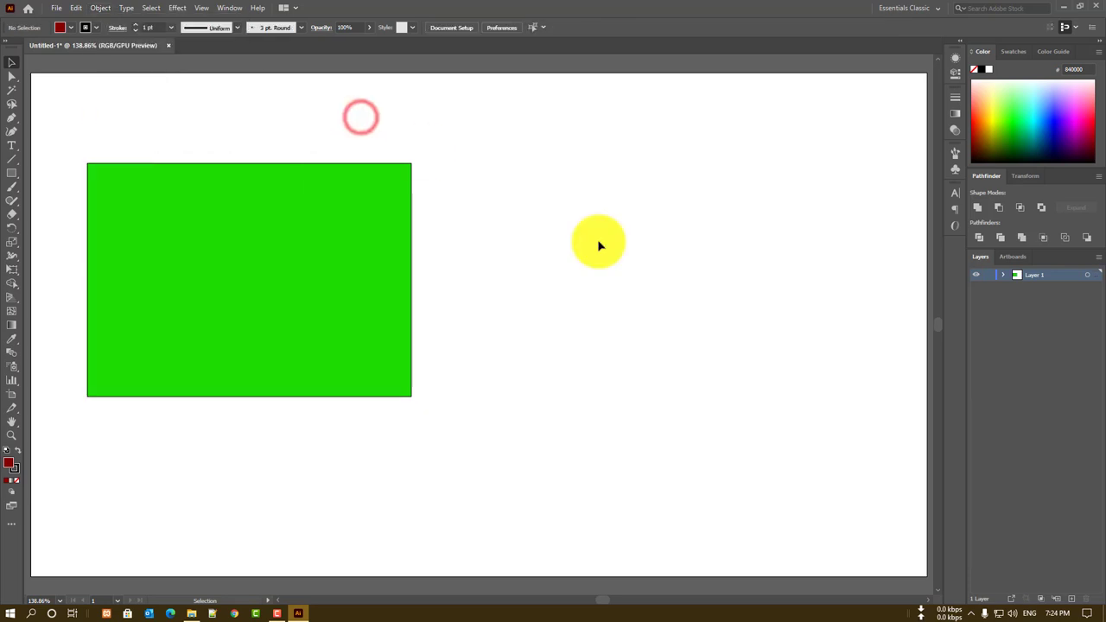
key("ctrl+alt+3")
left_click(97, 31)
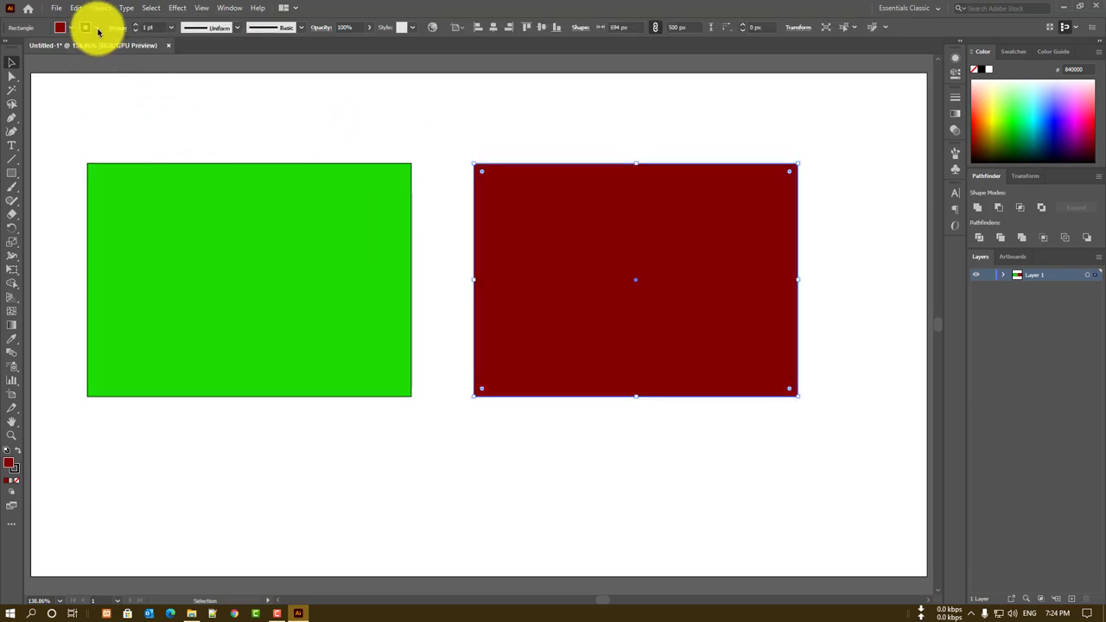
left_click(100, 9)
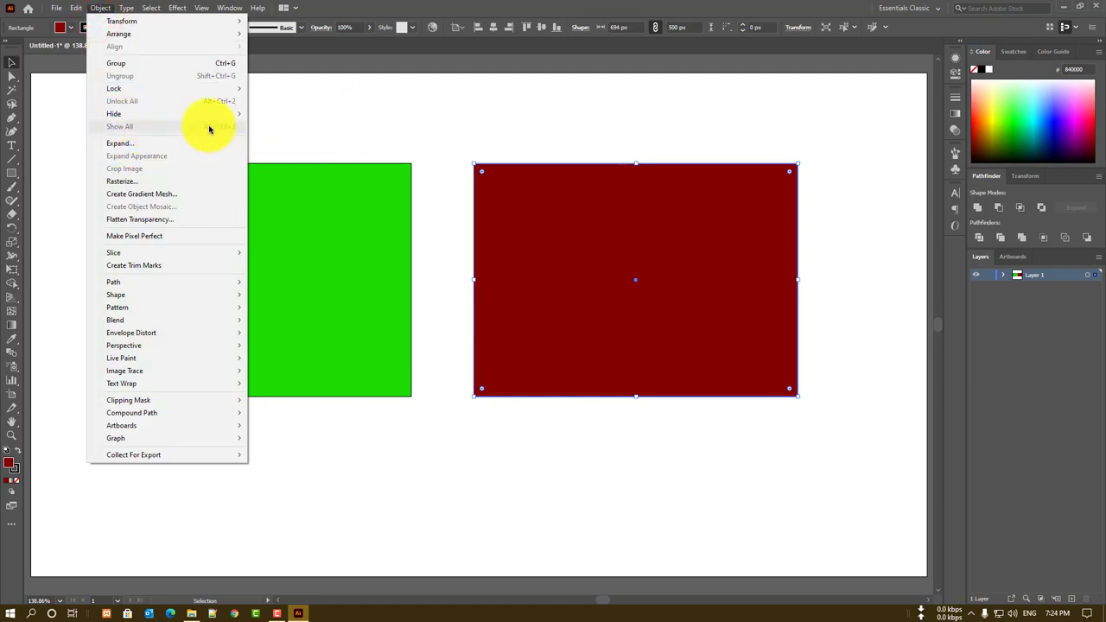
Marquee-select both rectangles and delete them
left_click(407, 425)
left_click_drag(212, 91, 827, 437)
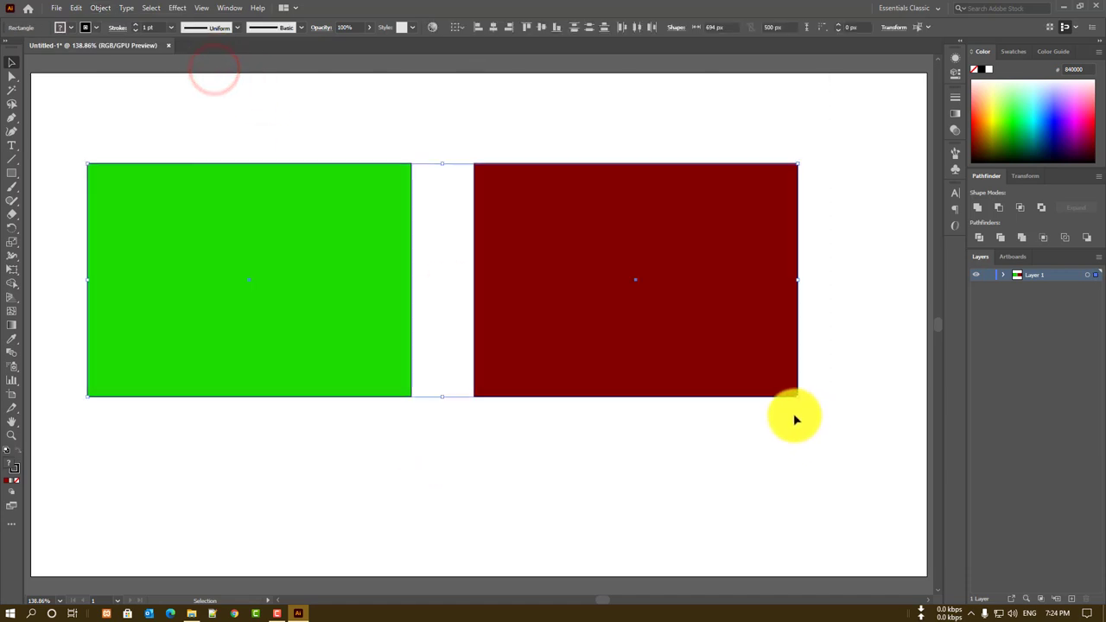
key("Delete")
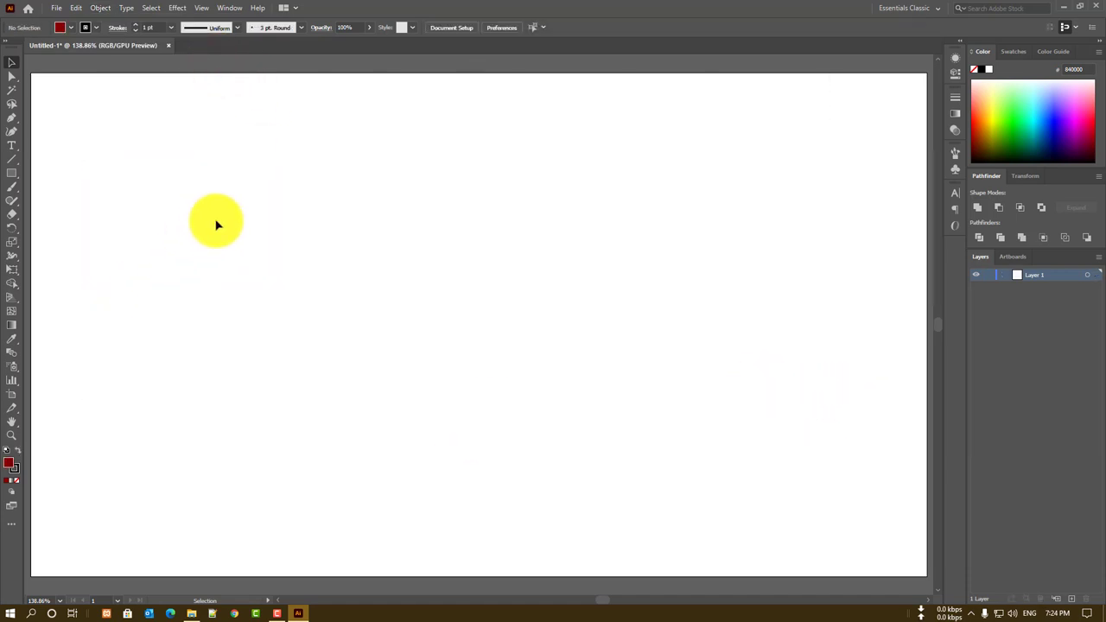
Type 'LOGO DESIGN' on the artboard with the Type tool and close the Character panel
key("t")
left_click(285, 226)
type("LOGO DESIGN")
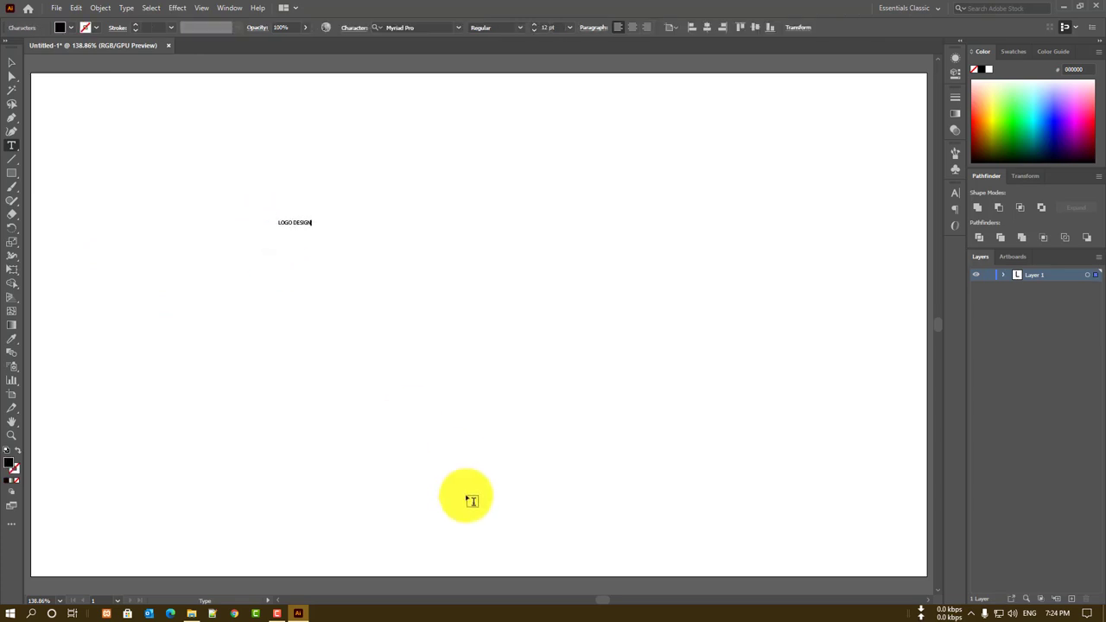
left_click(12, 62)
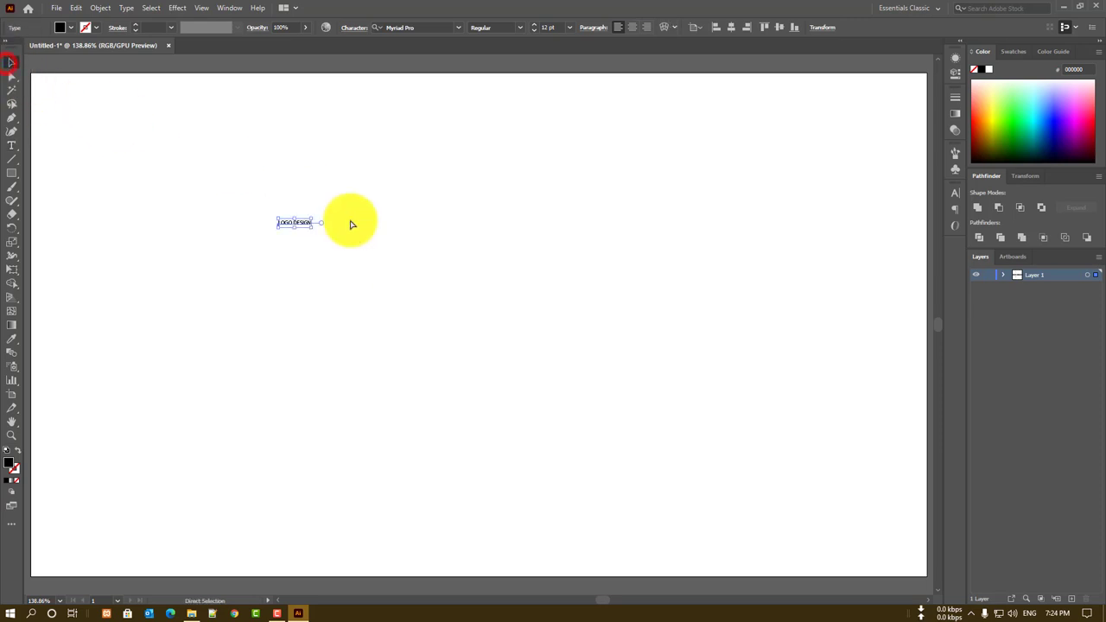
key("ctrl+t")
left_click(922, 190)
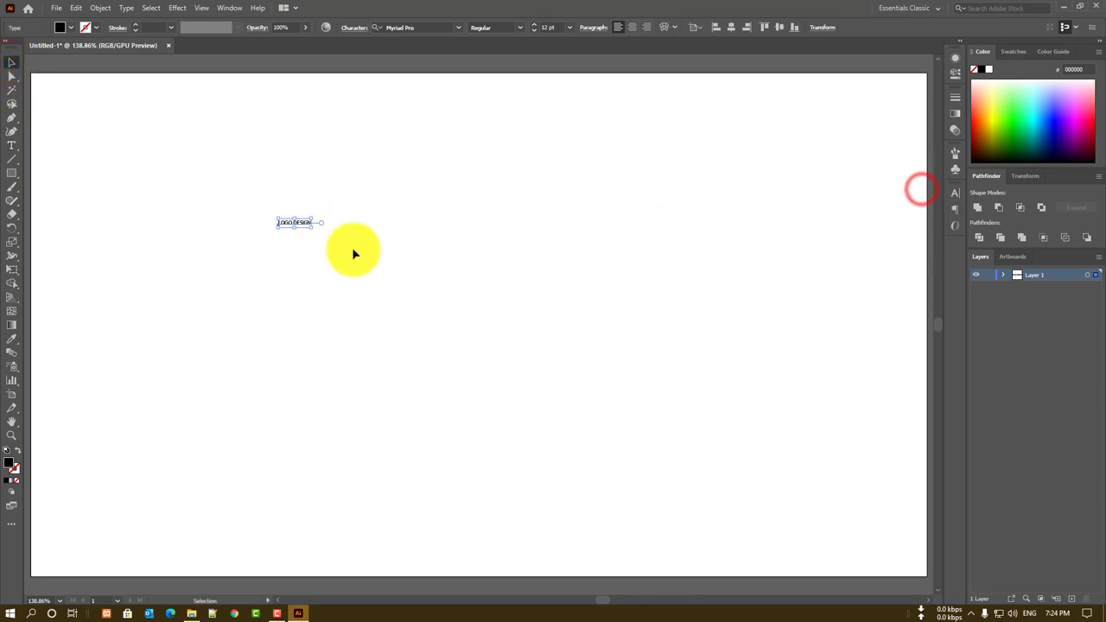
left_click_drag(309, 227, 613, 335)
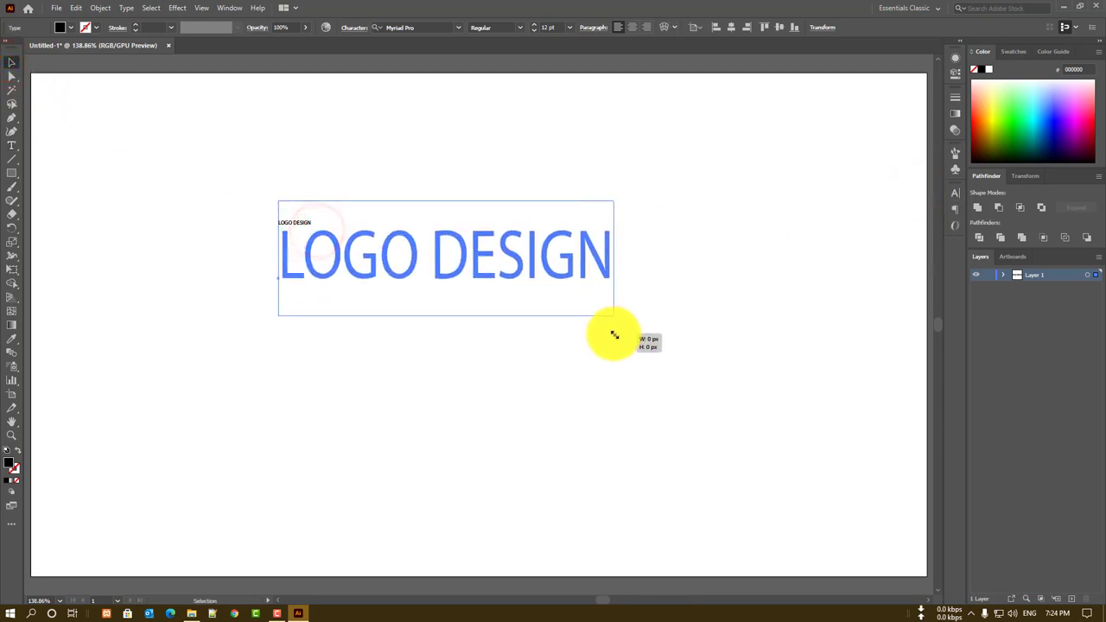
Scale the LOGO DESIGN text up large and set it in Agency FB
mouse_move(614, 334)
left_mouse_down()
mouse_move(541, 302)
mouse_move(562, 329)
left_mouse_up()
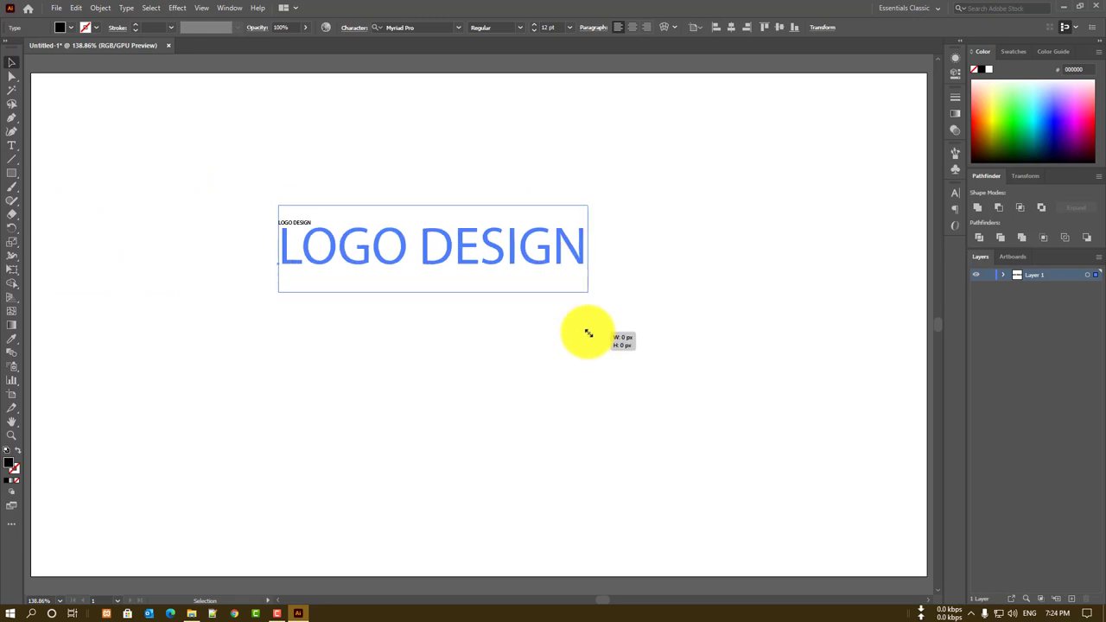
left_click_drag(563, 328, 714, 377)
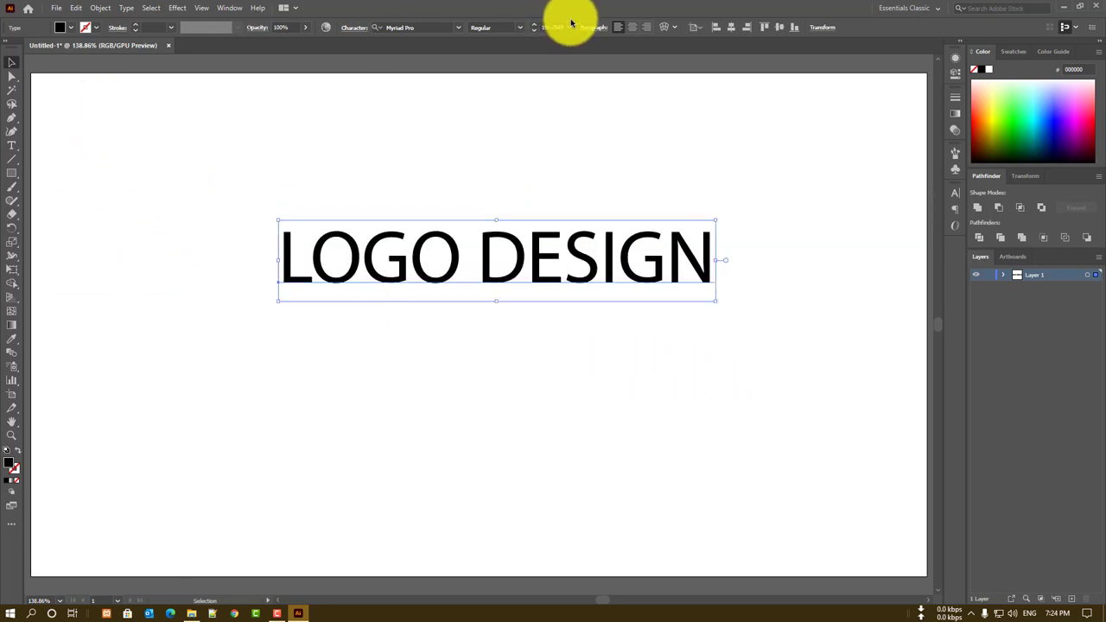
left_click(458, 27)
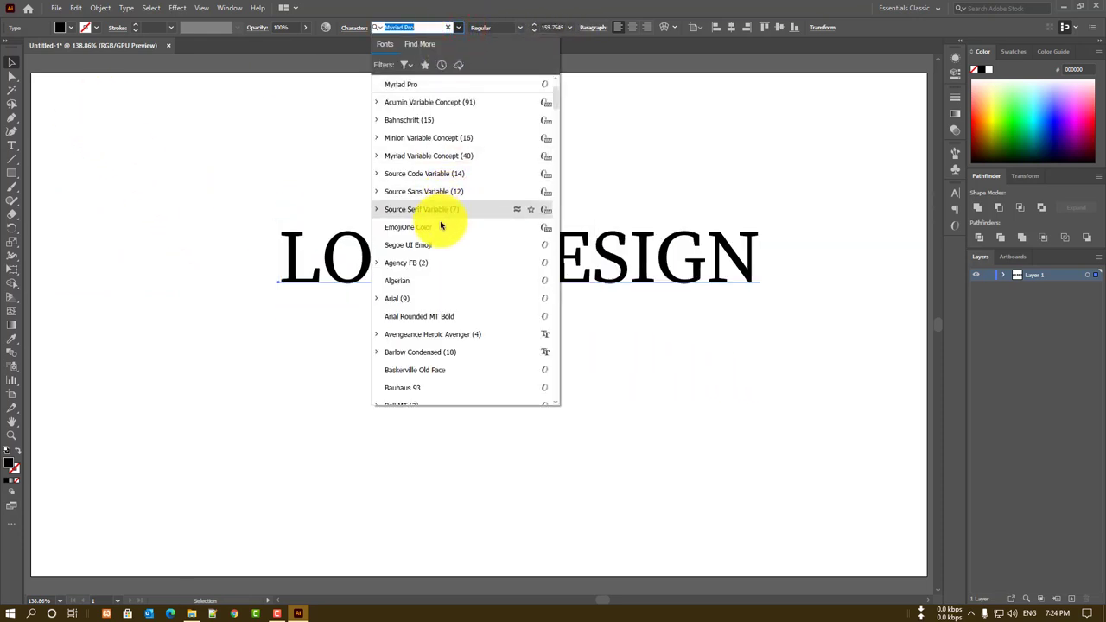
left_click(437, 261)
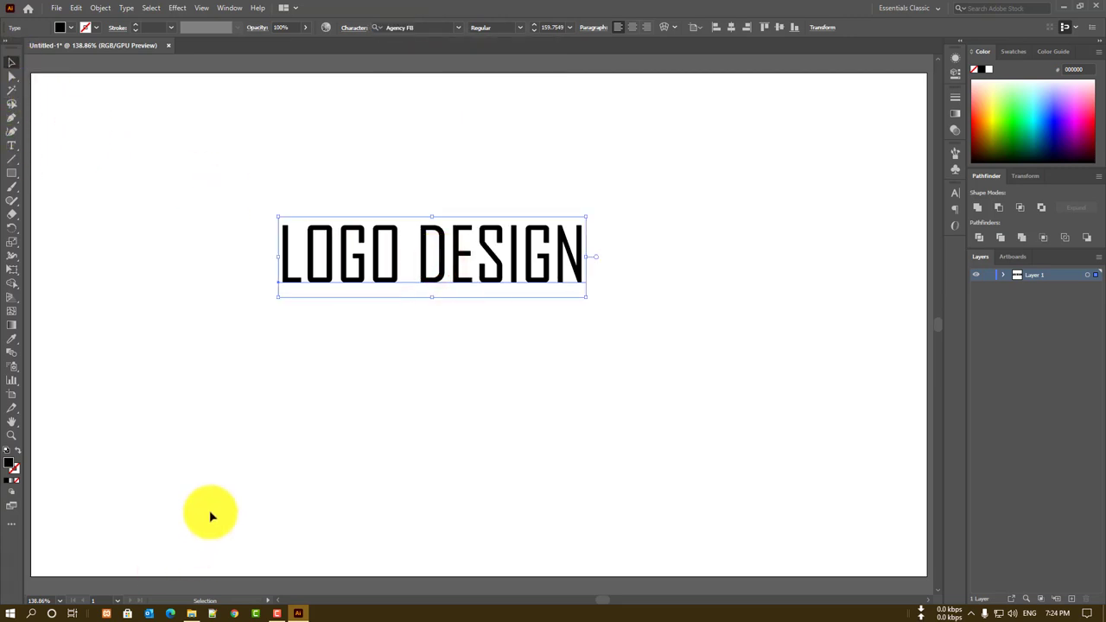
Select all the LOGO DESIGN characters and change the font to Cooper Black
left_click(135, 218)
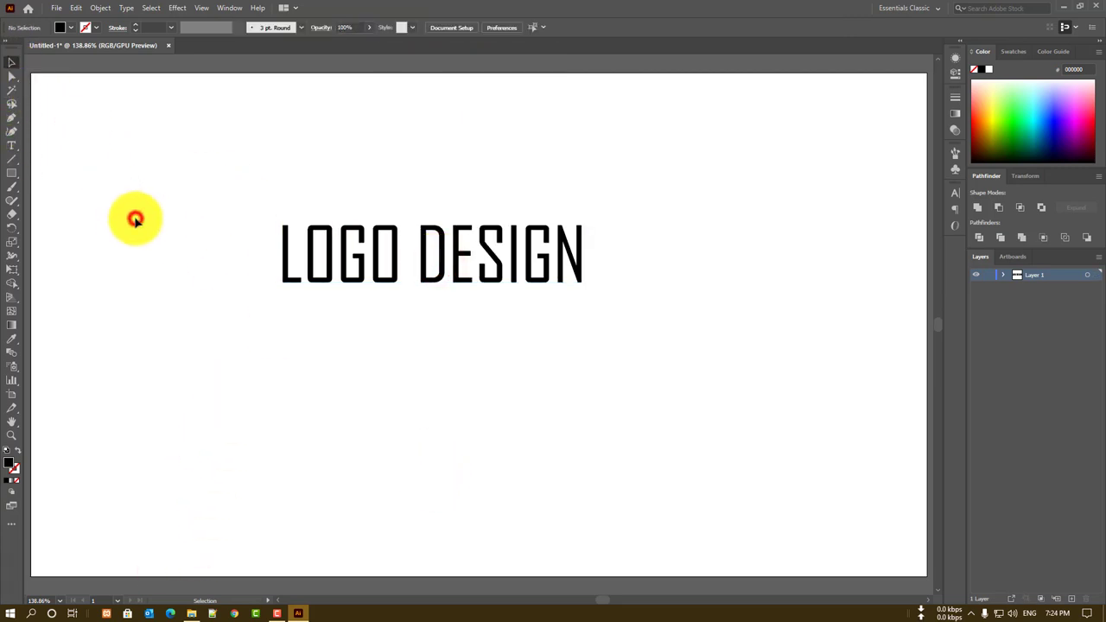
left_click(349, 258)
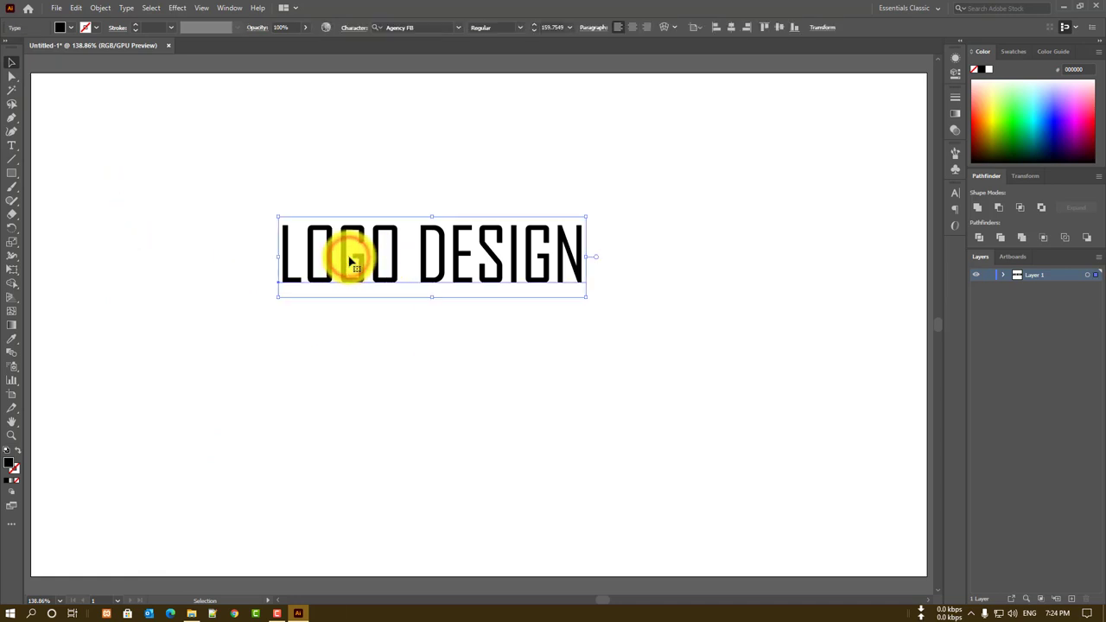
double_click(384, 254)
key("ctrl+a")
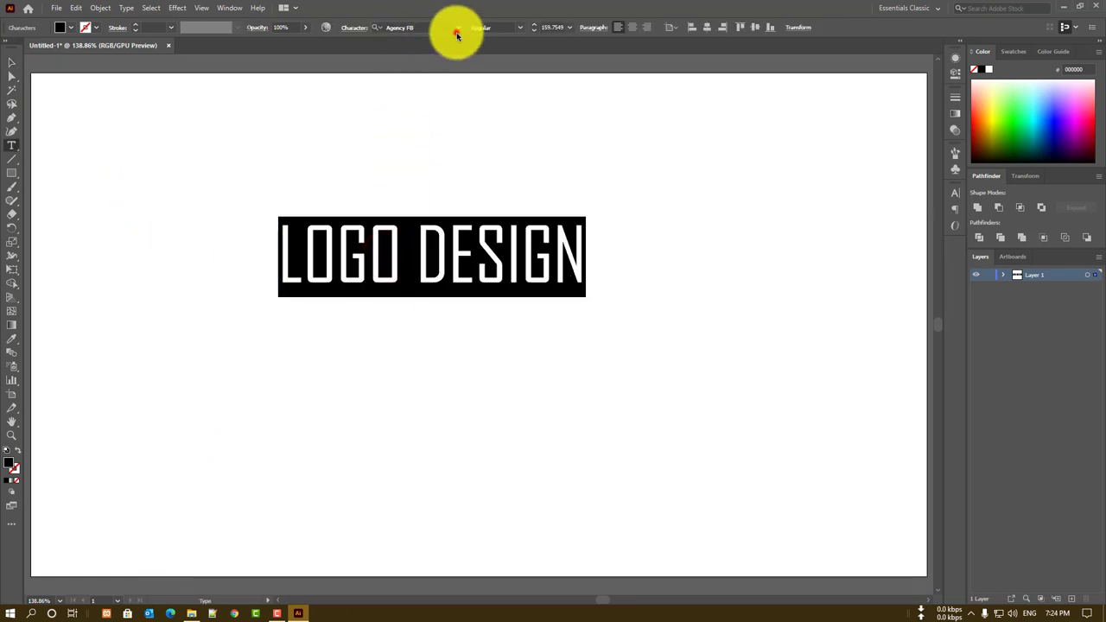
left_click(457, 31)
scroll(501, 301, "down", 8)
scroll(501, 301, "down", 1)
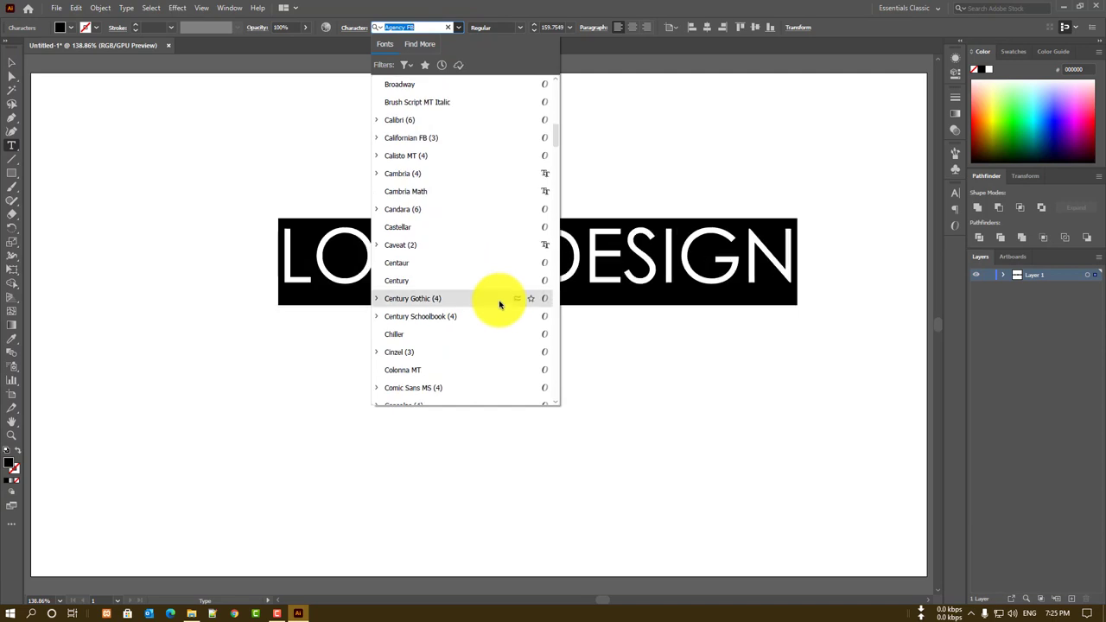
scroll(499, 302, "up", 2)
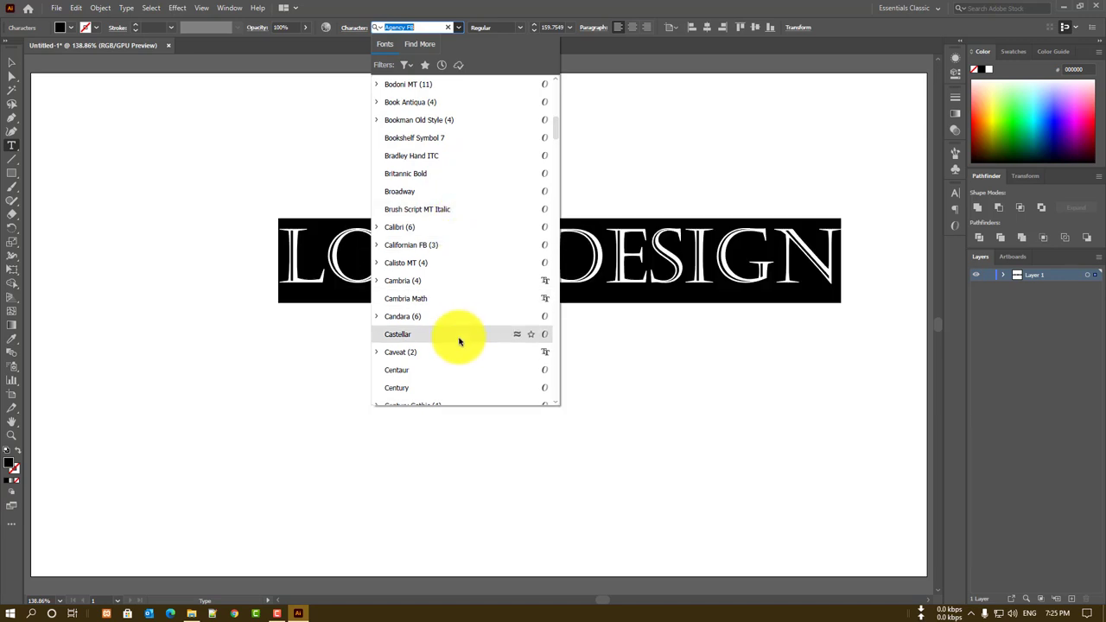
scroll(455, 337, "down", 4)
scroll(454, 337, "down", 1)
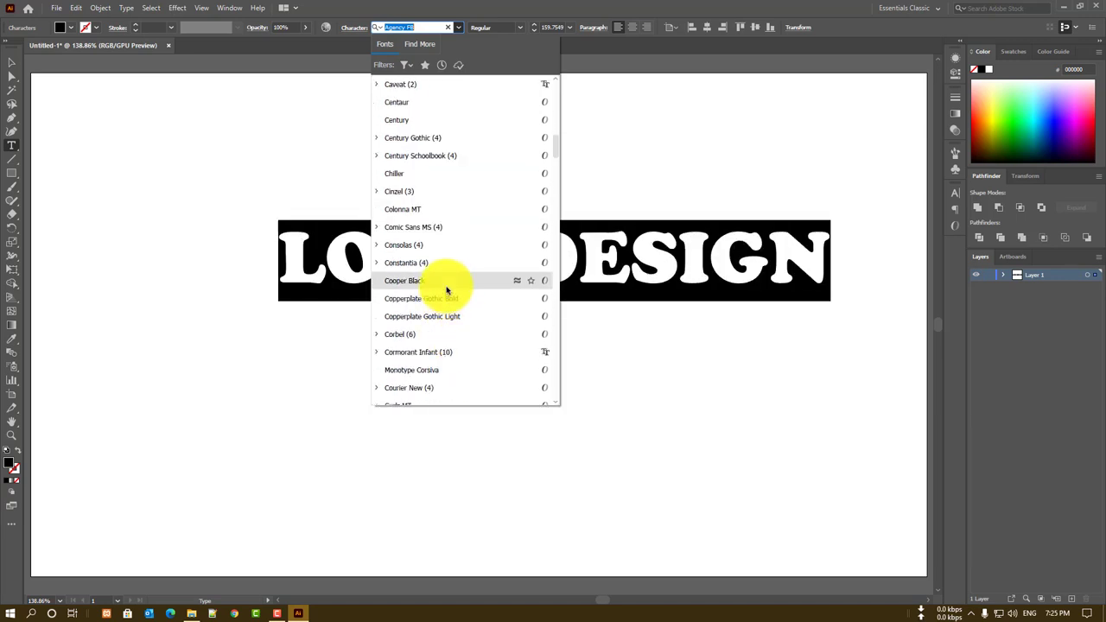
left_click(446, 287)
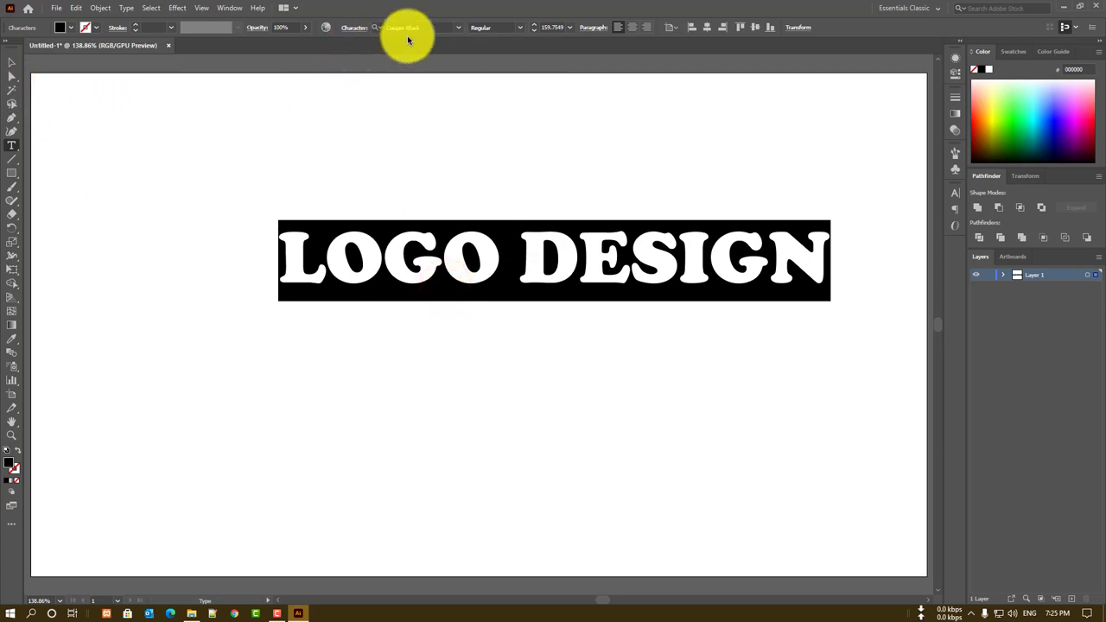
left_click(12, 62)
Move LOGO DESIGN left, test an Arial Narrow copy below it, then delete the copy
left_click_drag(441, 270, 342, 265)
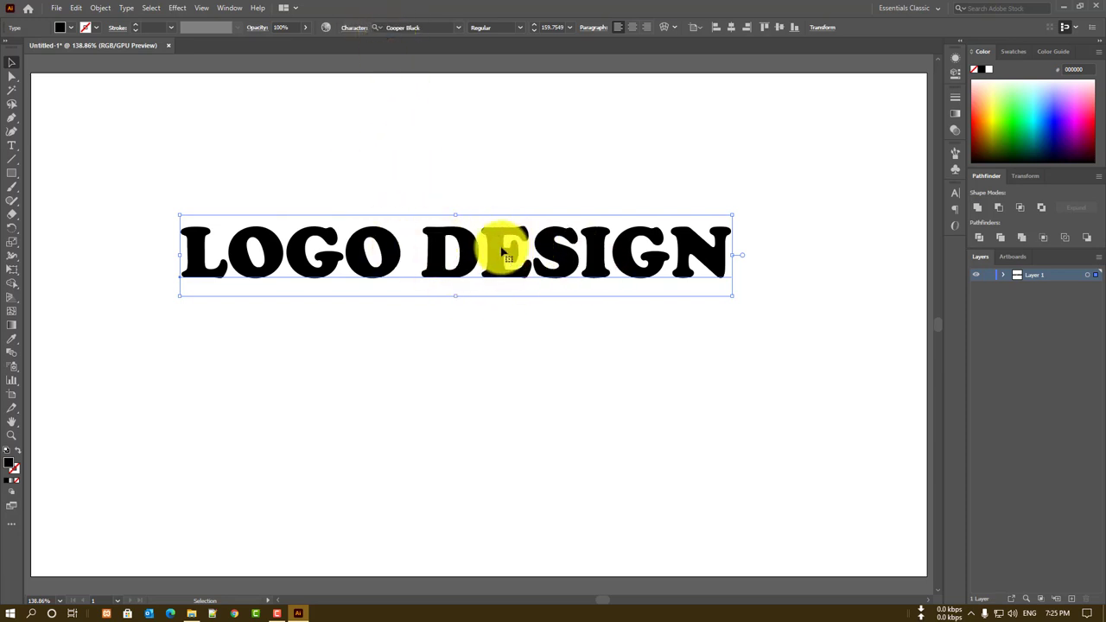
left_click_drag(498, 248, 506, 402)
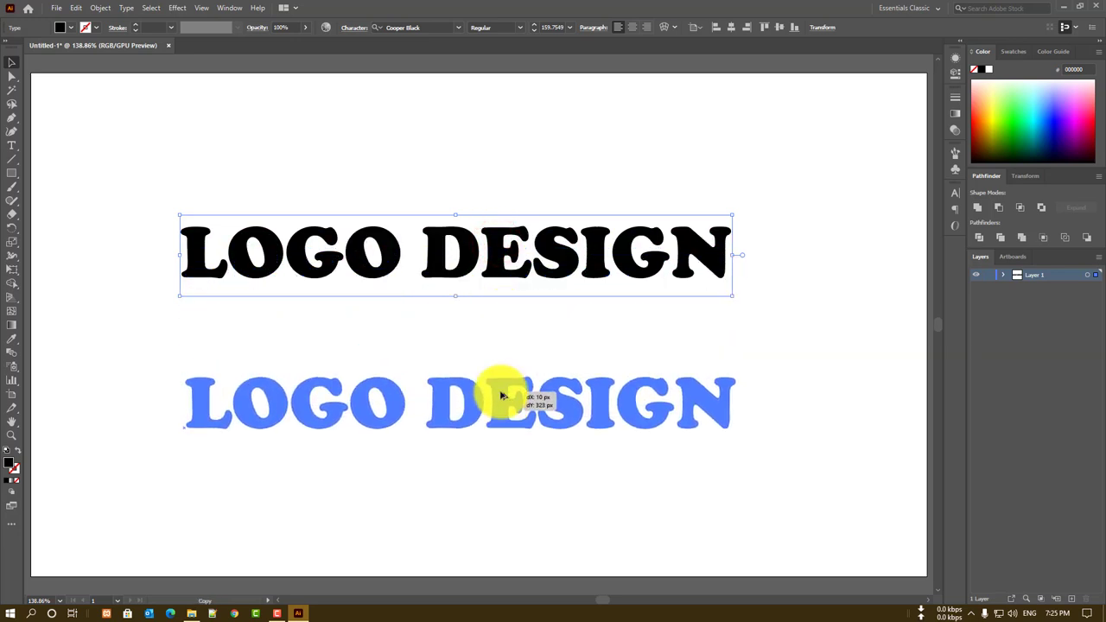
triple_click(502, 383)
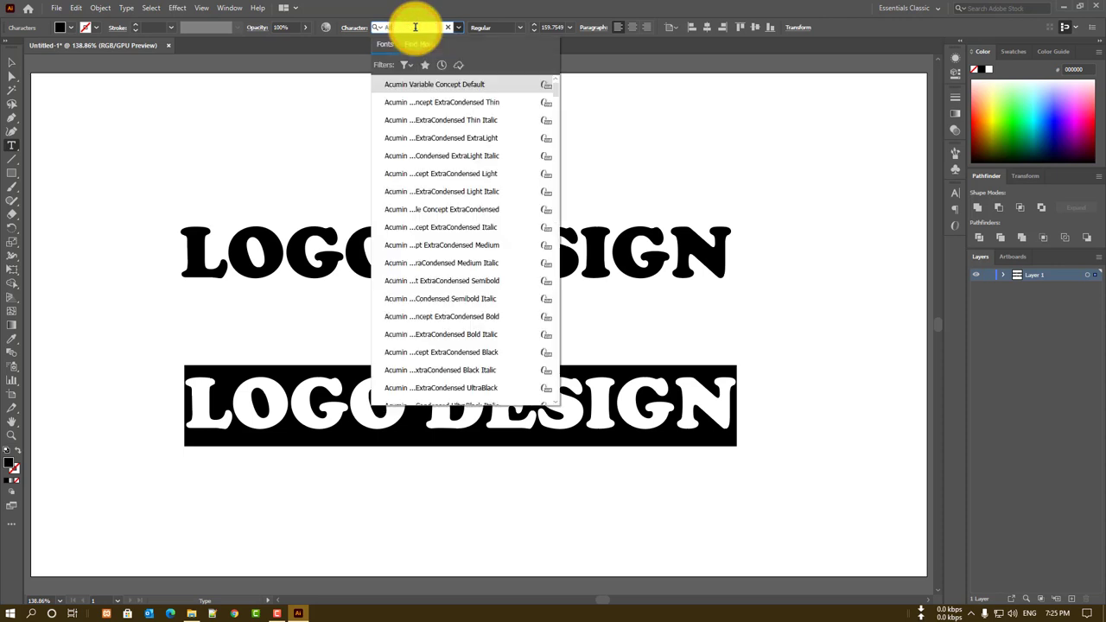
type("arial")
key("Return")
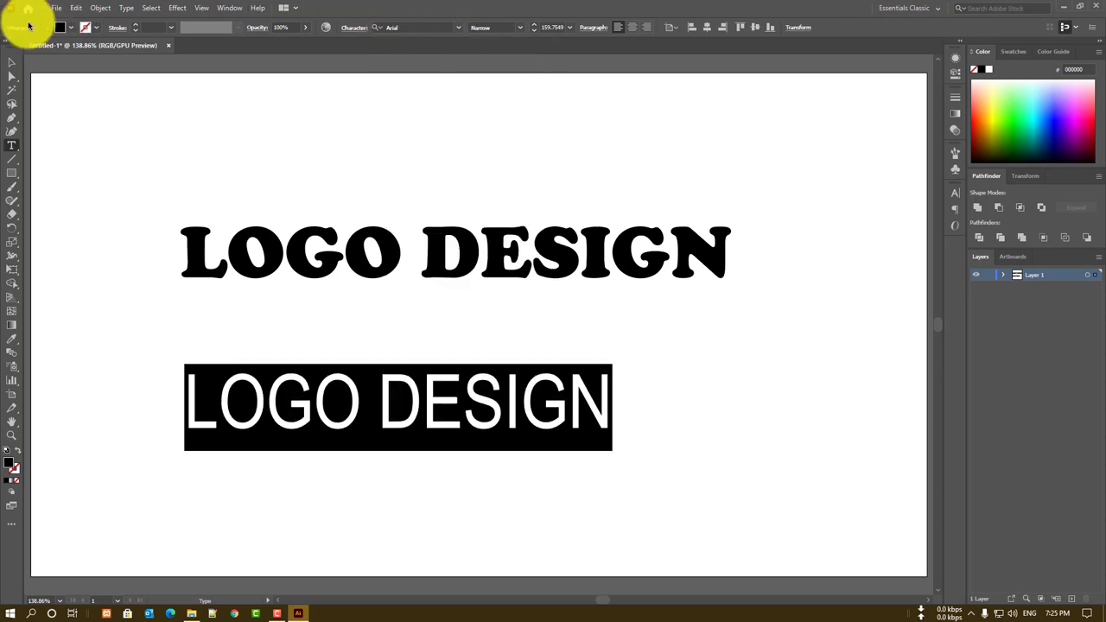
left_click(11, 62)
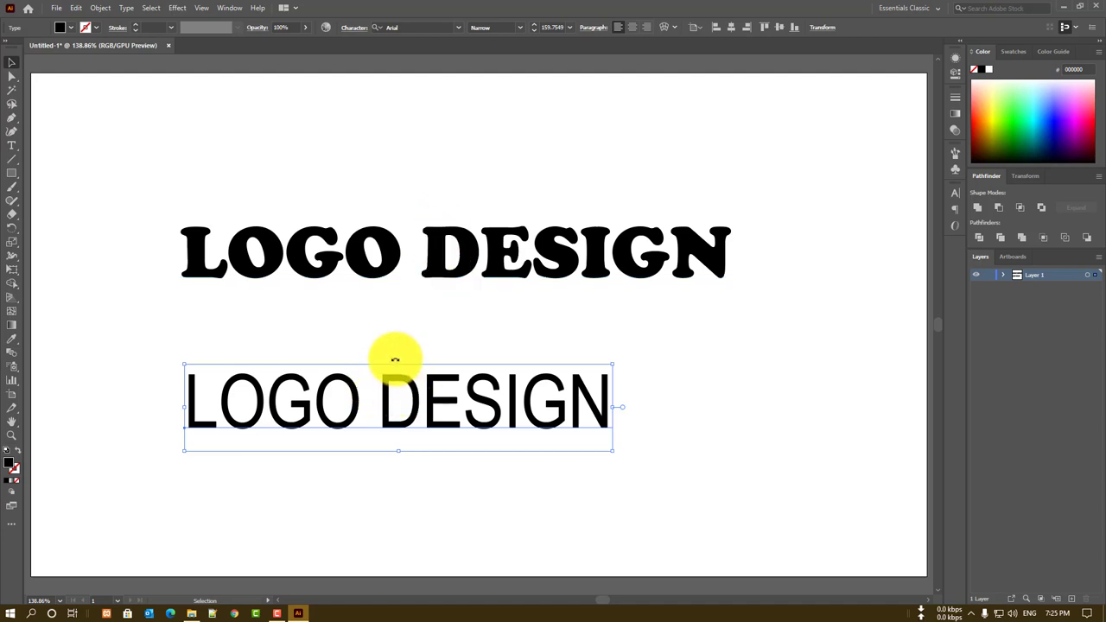
key("Delete")
left_click(440, 251)
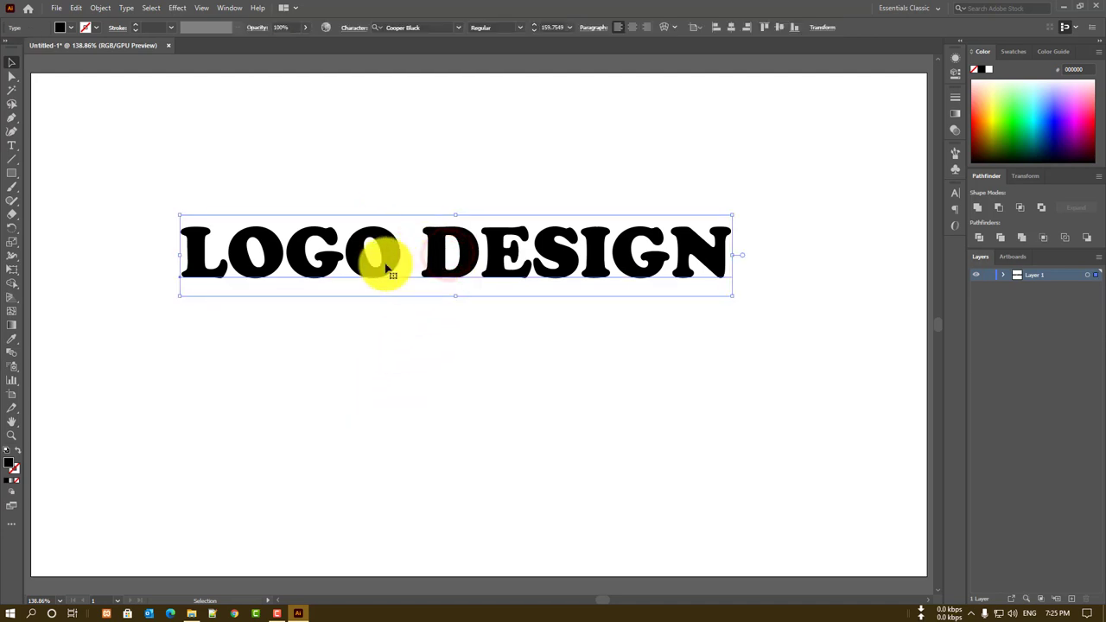
Expand the LOGO DESIGN text into outlines with Object > Expand
left_click(97, 9)
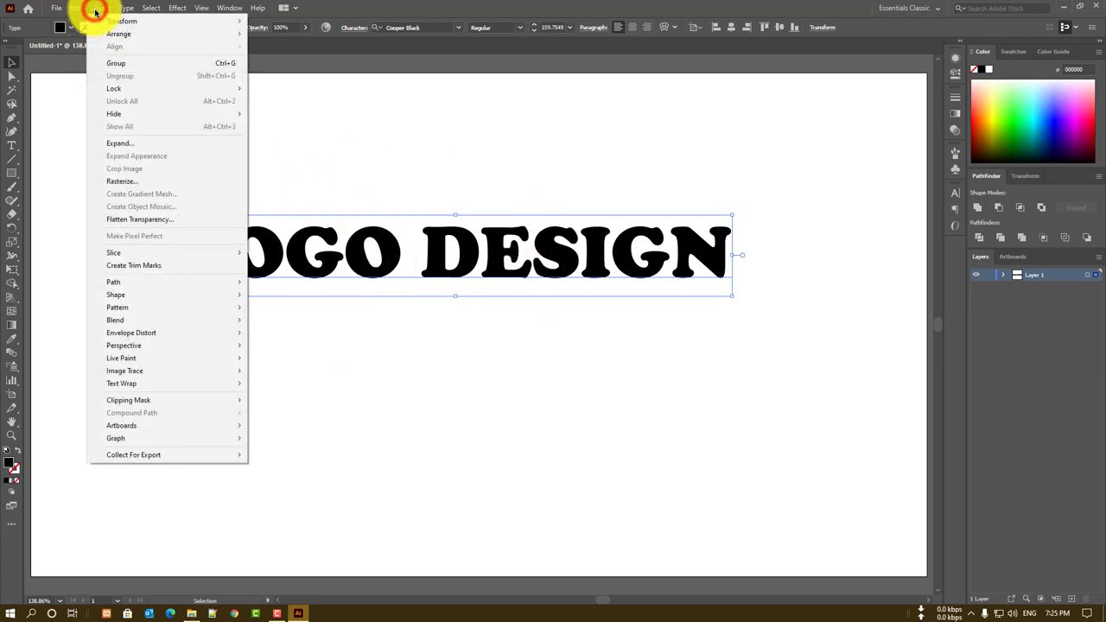
left_click(127, 143)
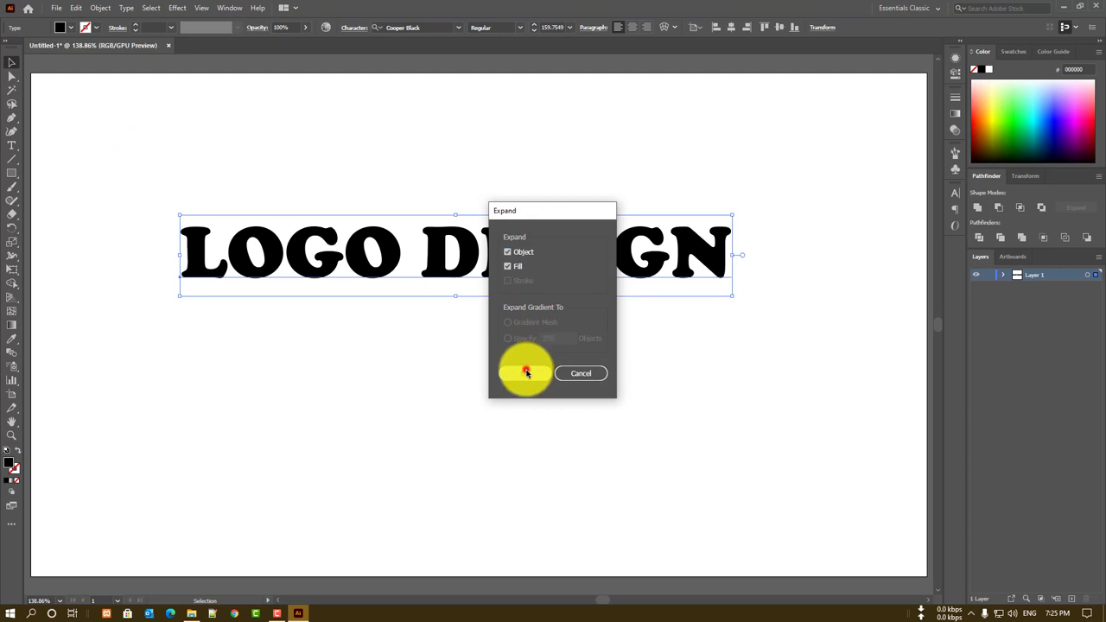
left_click(526, 372)
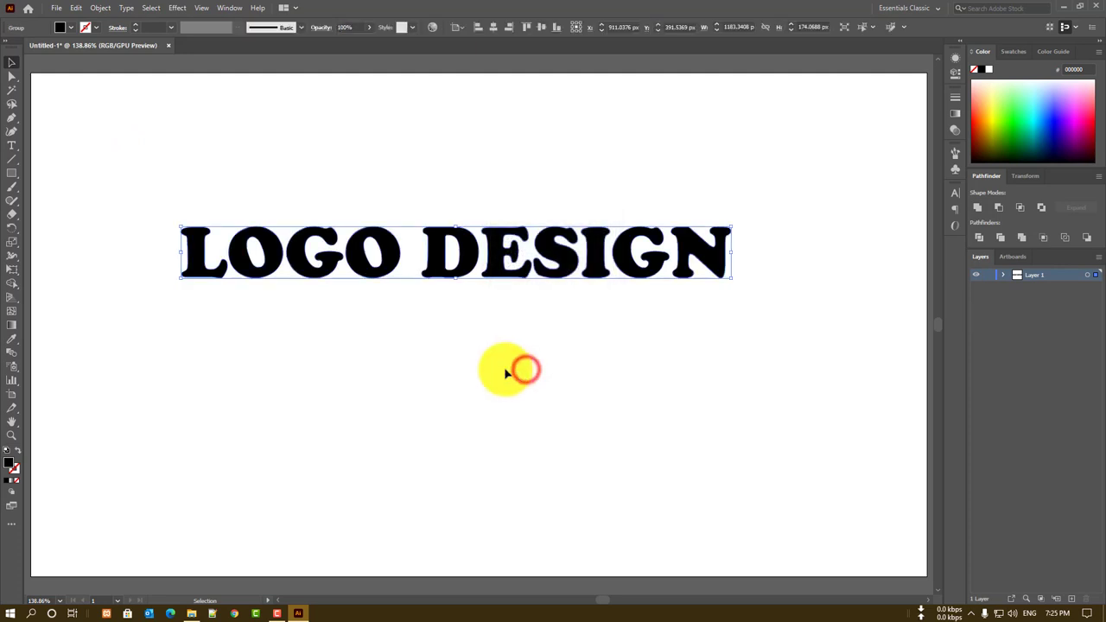
left_click(579, 364)
left_click(467, 259)
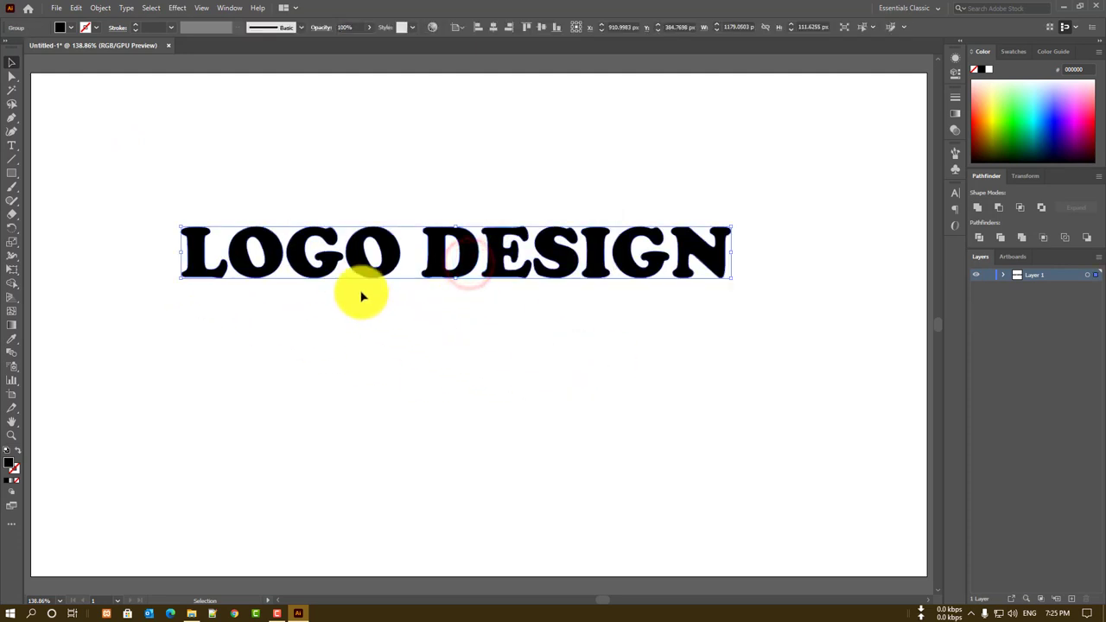
left_click(407, 254)
Isolate the outlined group and select individual letters like D, G, L, S and I
double_click(372, 253)
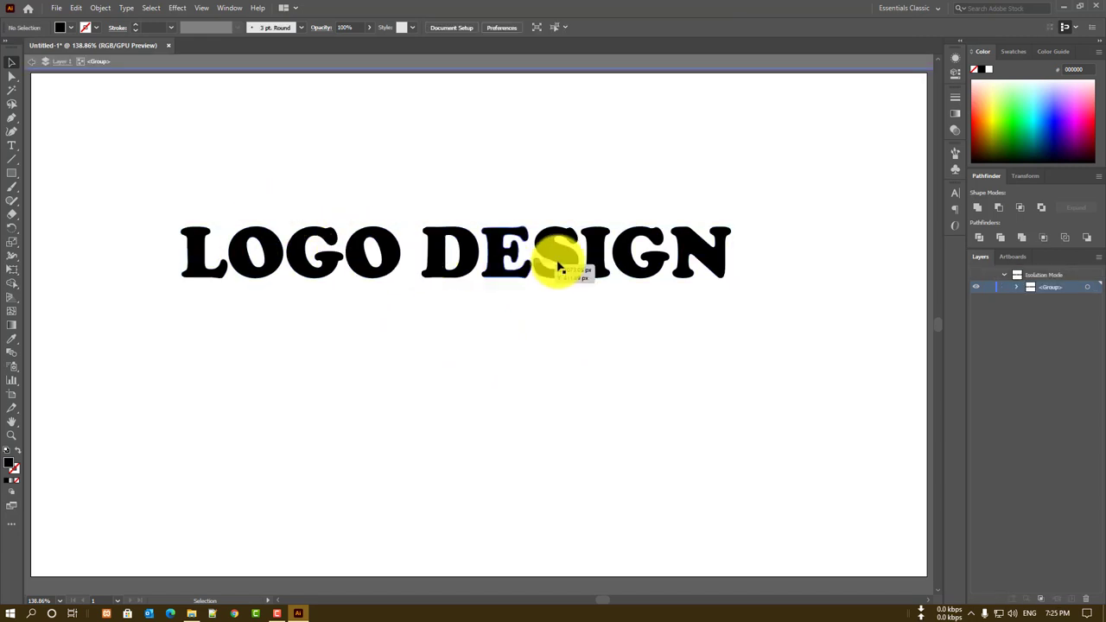
left_click_drag(557, 268, 593, 301)
key("ctrl+z")
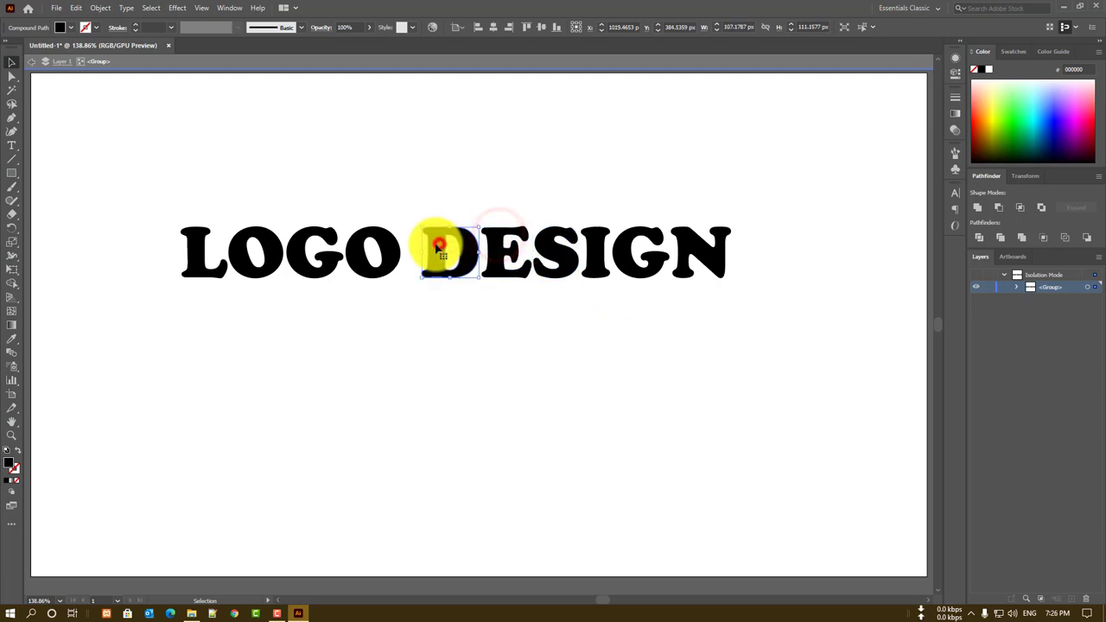
left_click(370, 242)
left_click(296, 242)
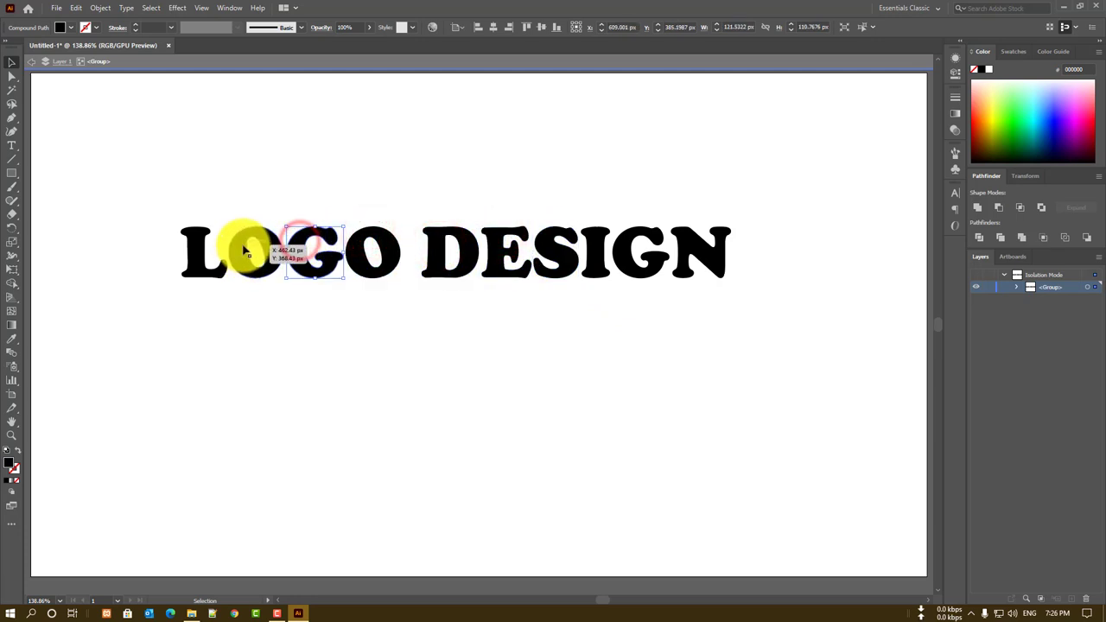
left_click(195, 248)
left_click(547, 241)
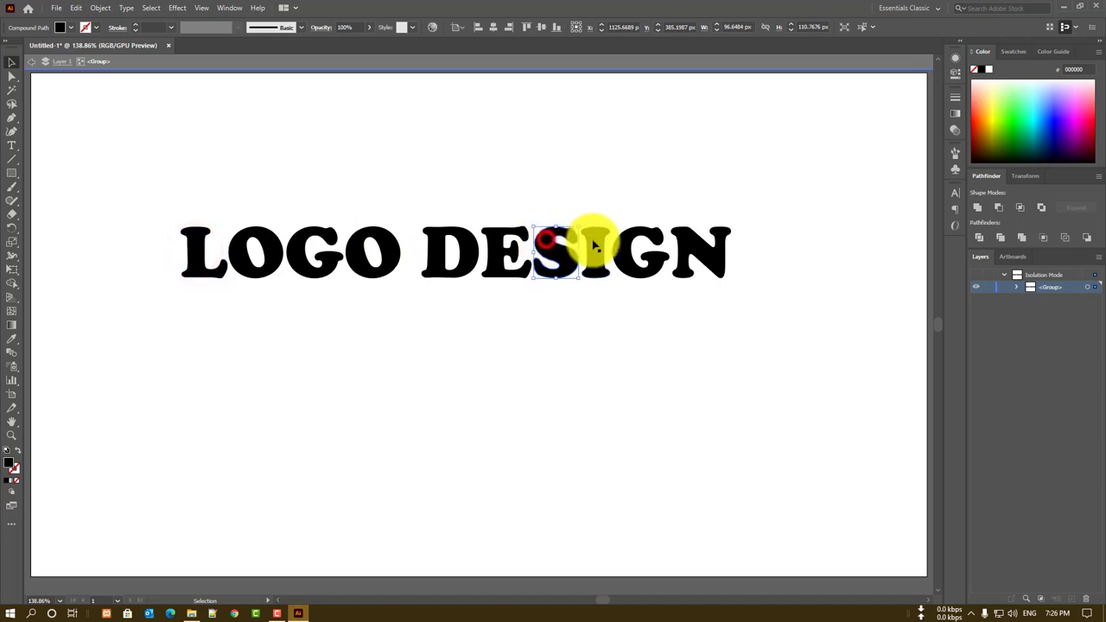
left_click(595, 246)
left_click(620, 241)
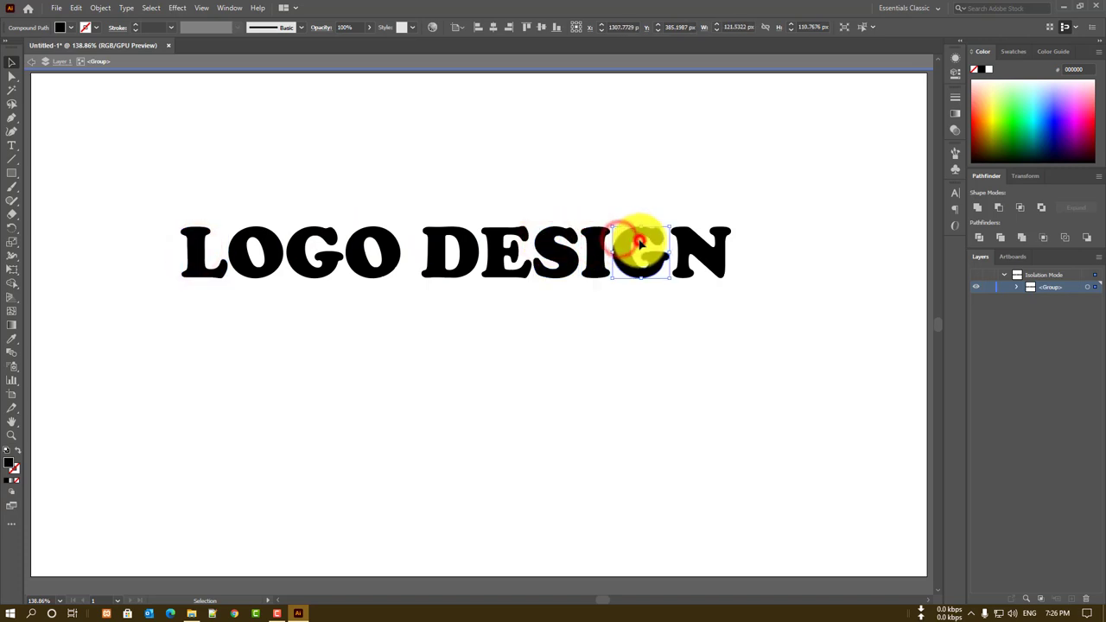
key("Escape")
Isolate and inspect the G's compound path, then exit isolation mode
double_click(638, 245)
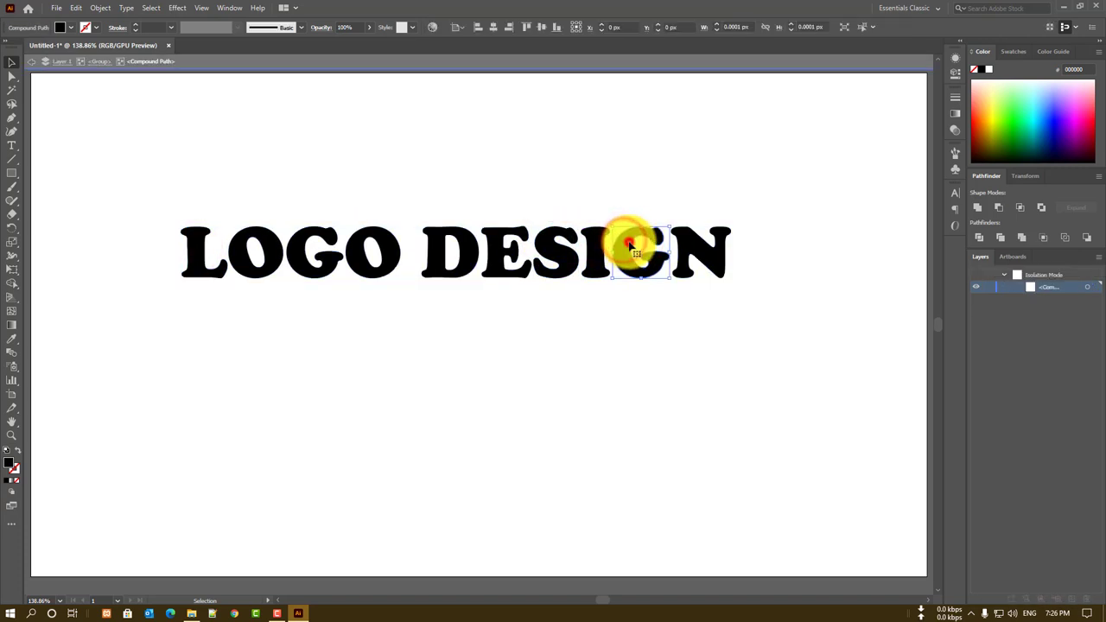
left_click(632, 246)
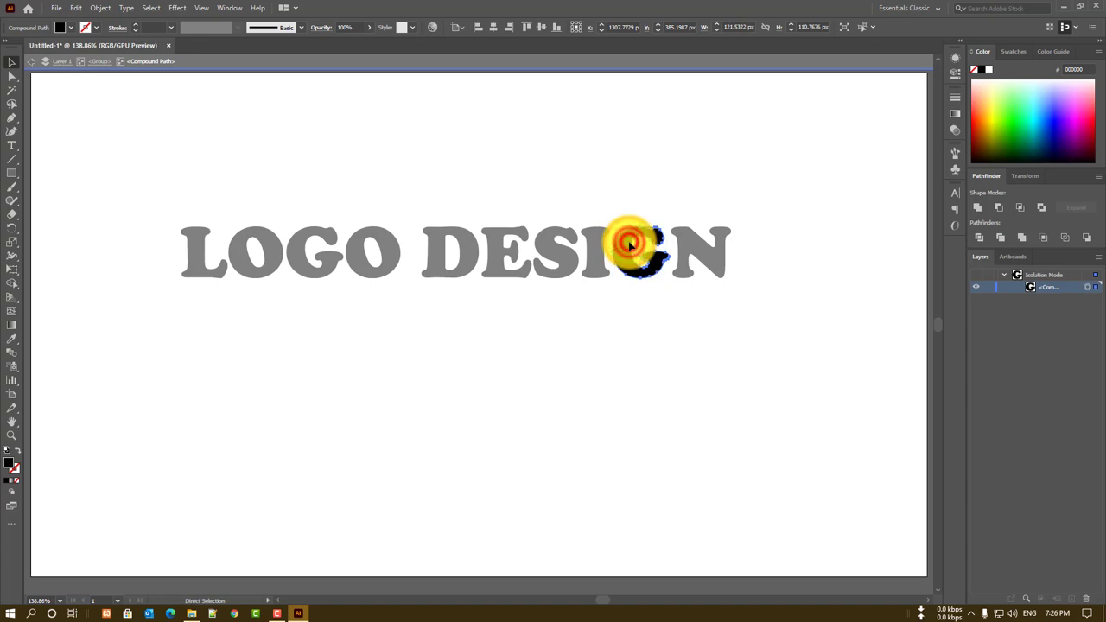
left_click(716, 338)
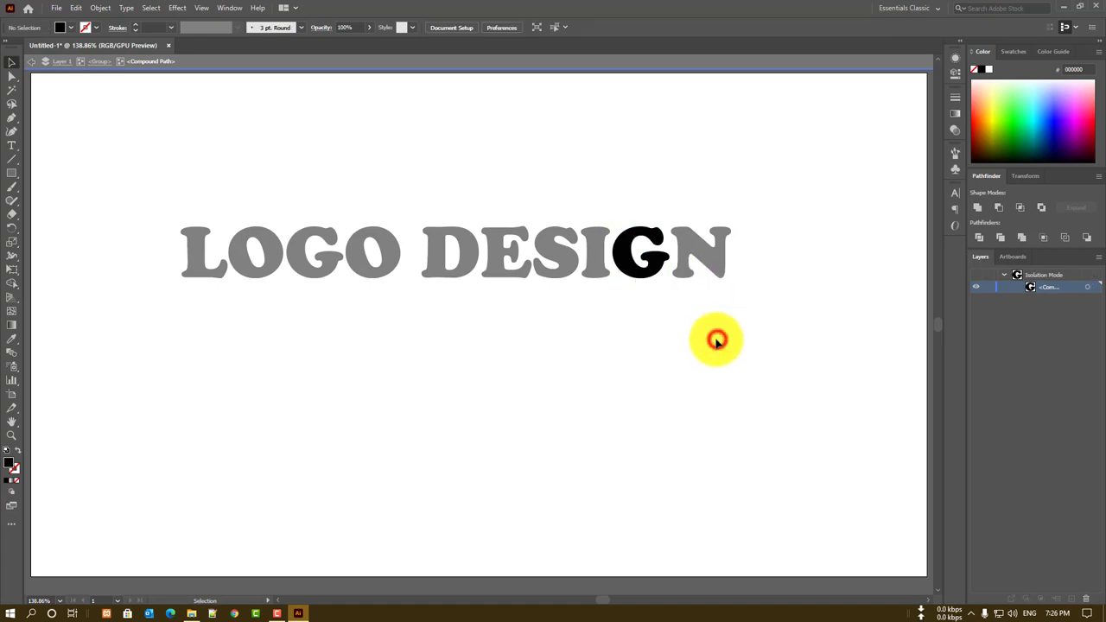
double_click(630, 294)
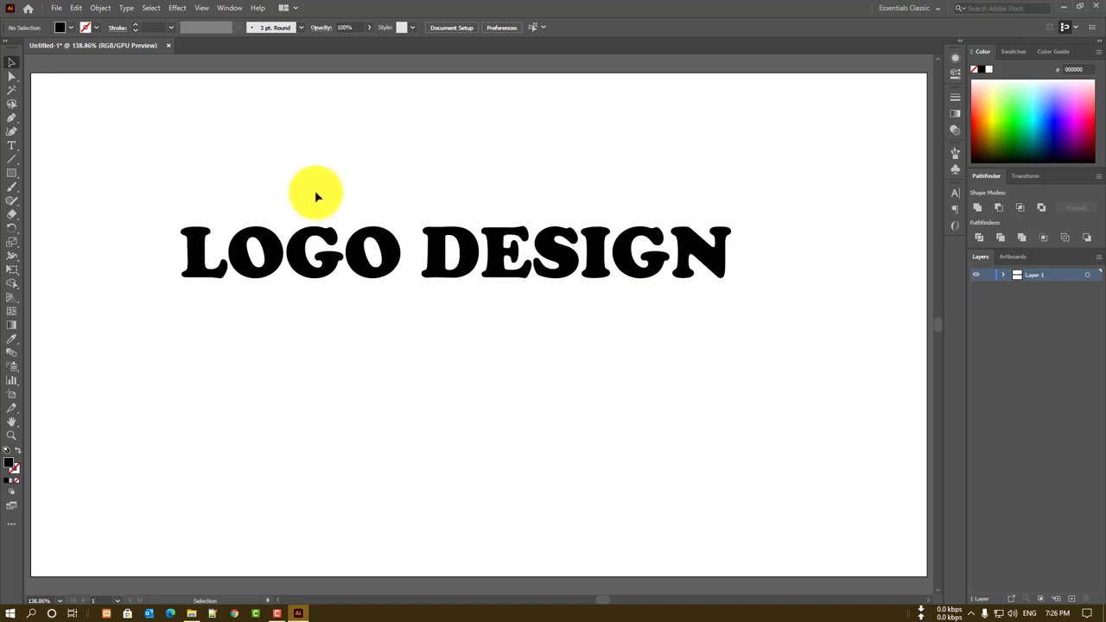
Select the LOGO DESIGN group and choose Isolate Selected Group from its right-click menu
right_click(491, 354)
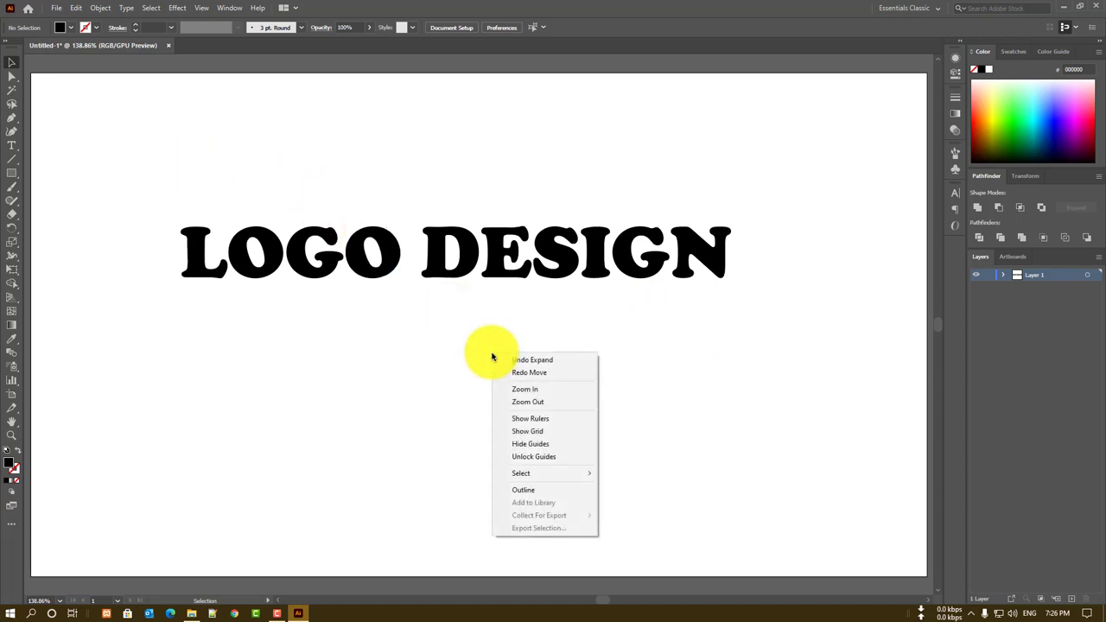
left_click(450, 236)
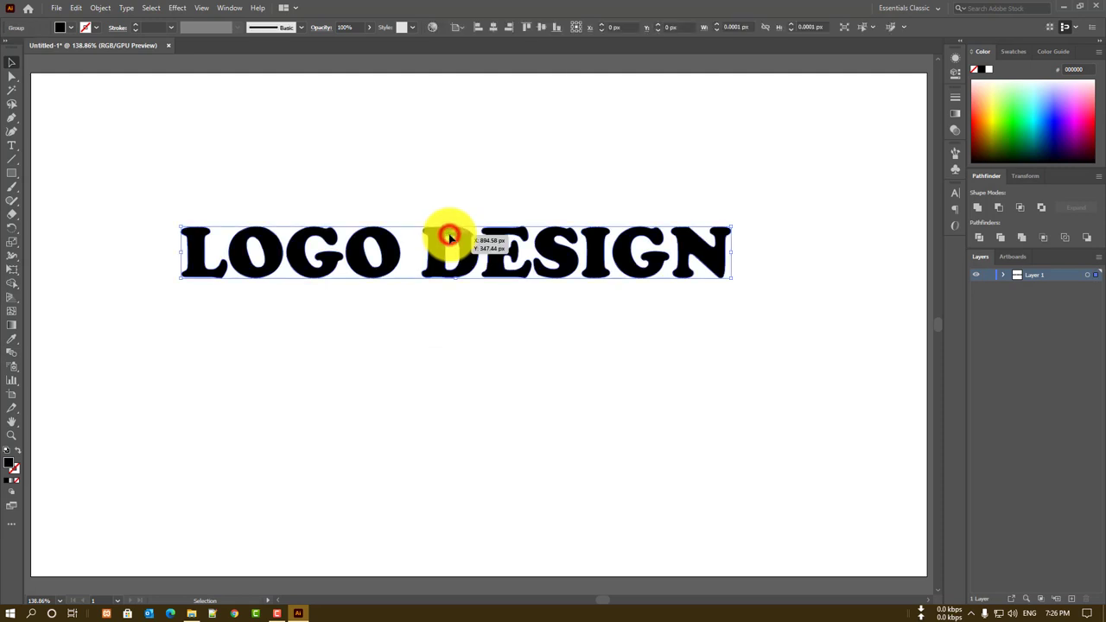
right_click(458, 245)
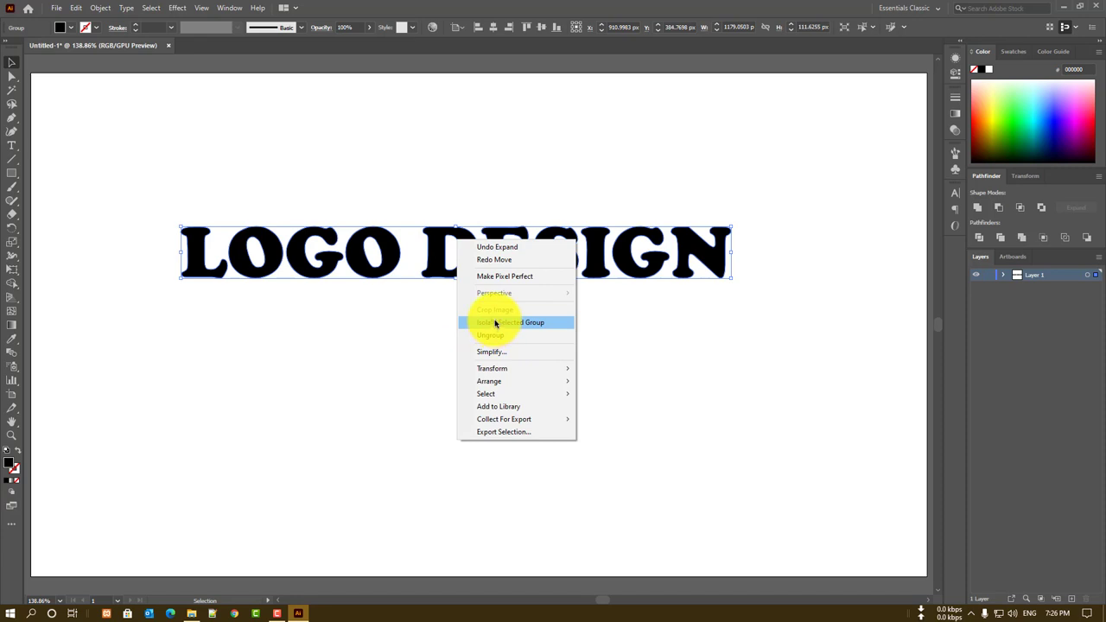
left_click(495, 323)
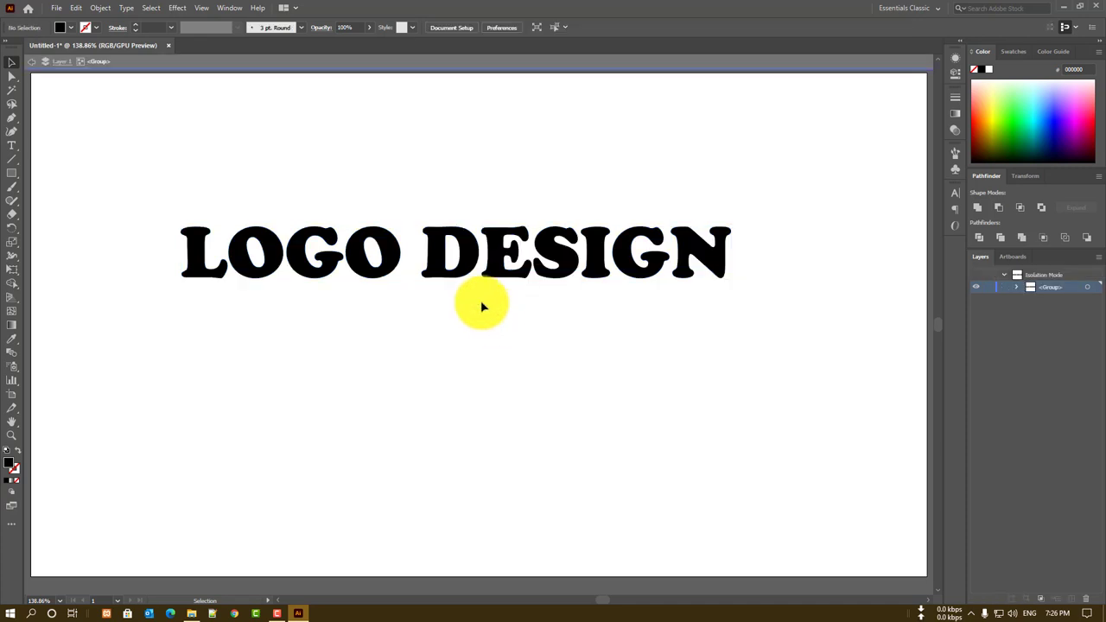
Scatter the ten LOGO DESIGN letters above, below and beside the word
left_click_drag(197, 249, 169, 286)
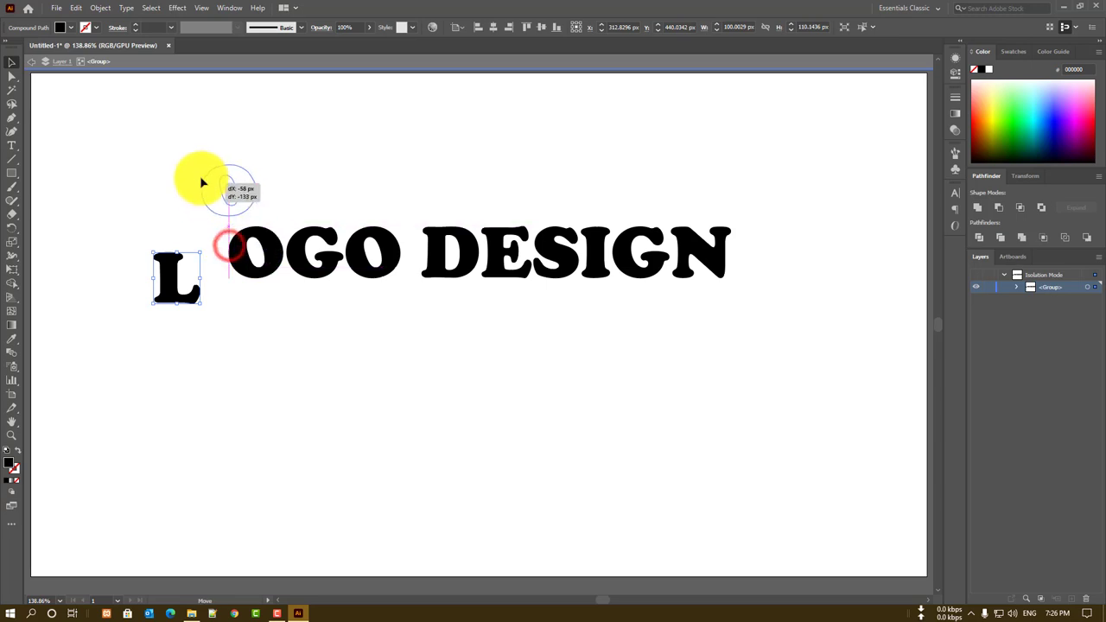
left_click_drag(201, 182, 200, 182)
left_click_drag(302, 250, 279, 313)
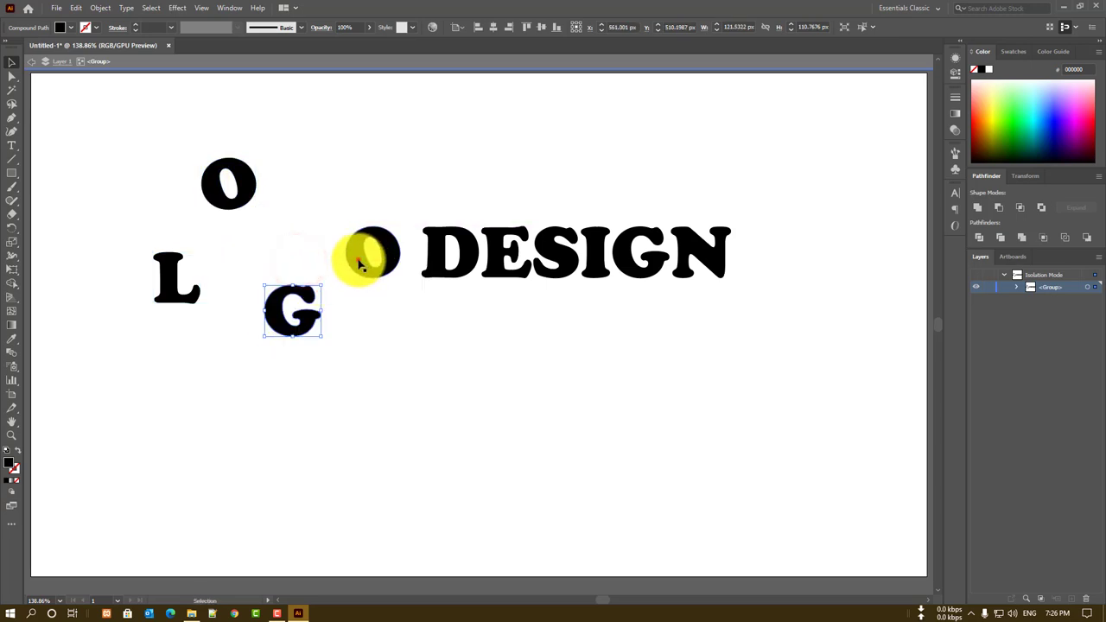
left_click_drag(360, 264, 363, 172)
left_click_drag(432, 251, 486, 375)
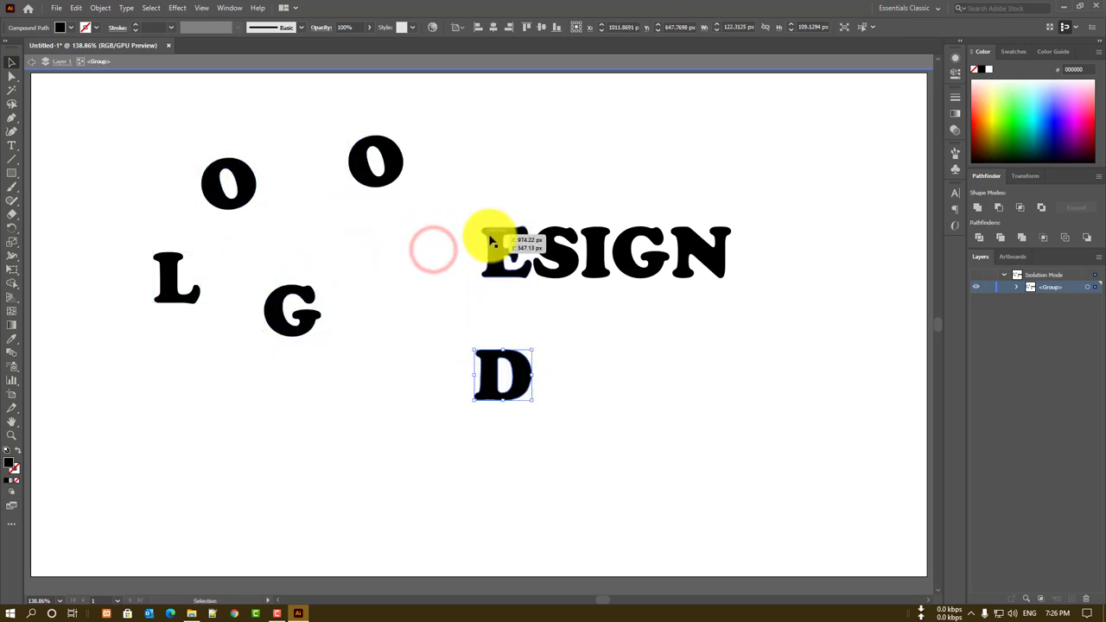
left_click_drag(489, 240, 511, 141)
left_click_drag(555, 254, 471, 291)
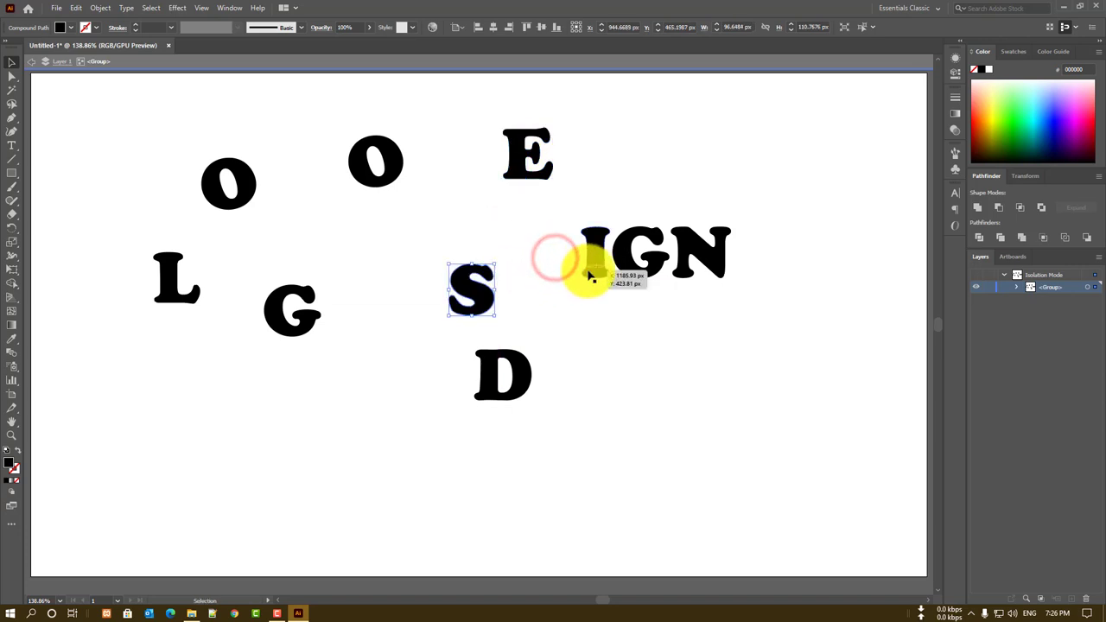
left_click_drag(590, 275, 661, 379)
left_click_drag(632, 247, 677, 152)
left_click_drag(691, 239, 799, 307)
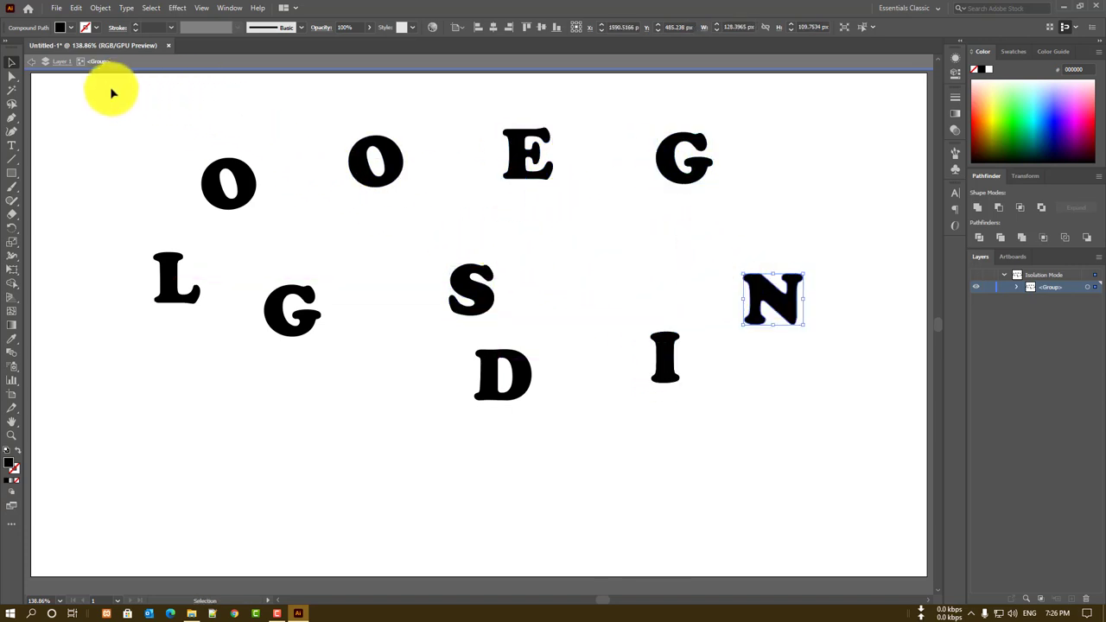
Exit isolation mode and restore the letters to their original single line
double_click(198, 387)
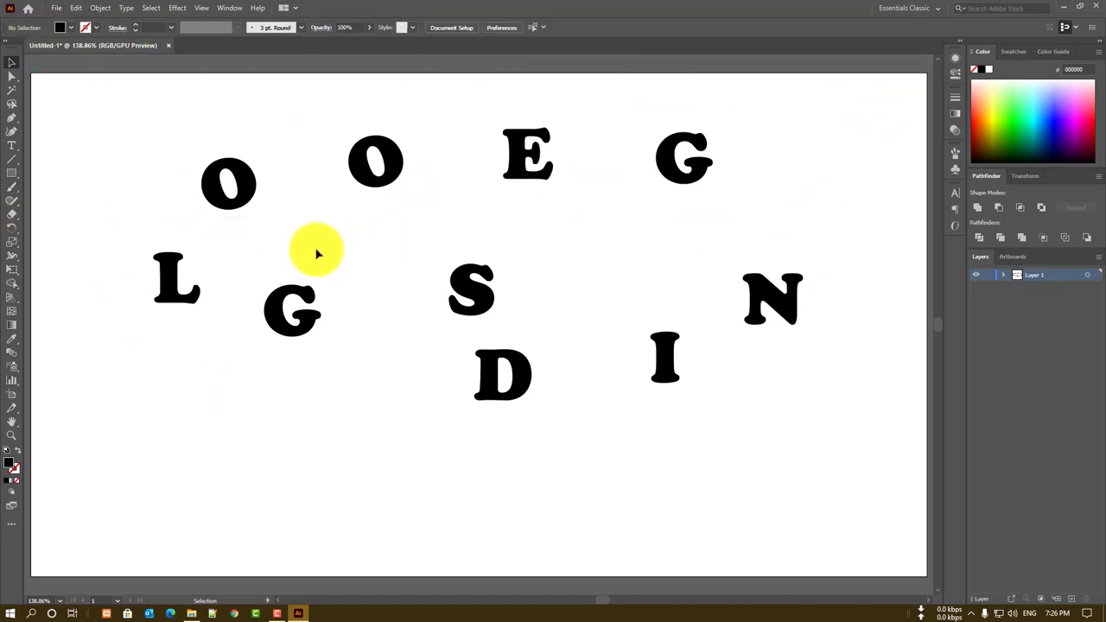
mouse_move(272, 306)
left_mouse_down()
mouse_move(191, 390)
mouse_move(298, 257)
left_mouse_up()
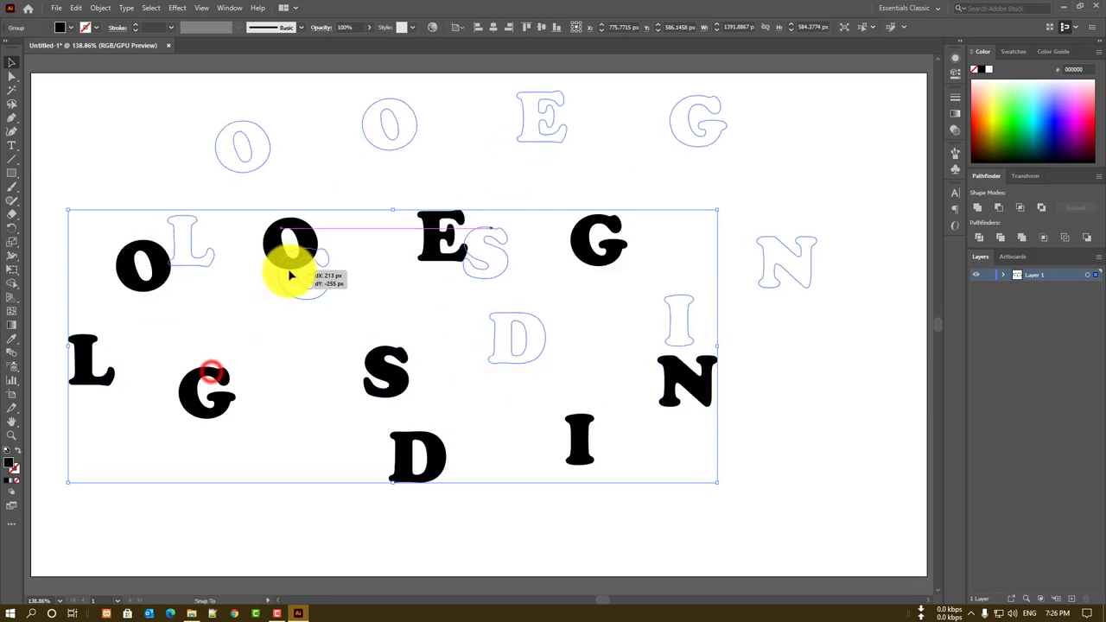
key("ctrl+z")
key("v")
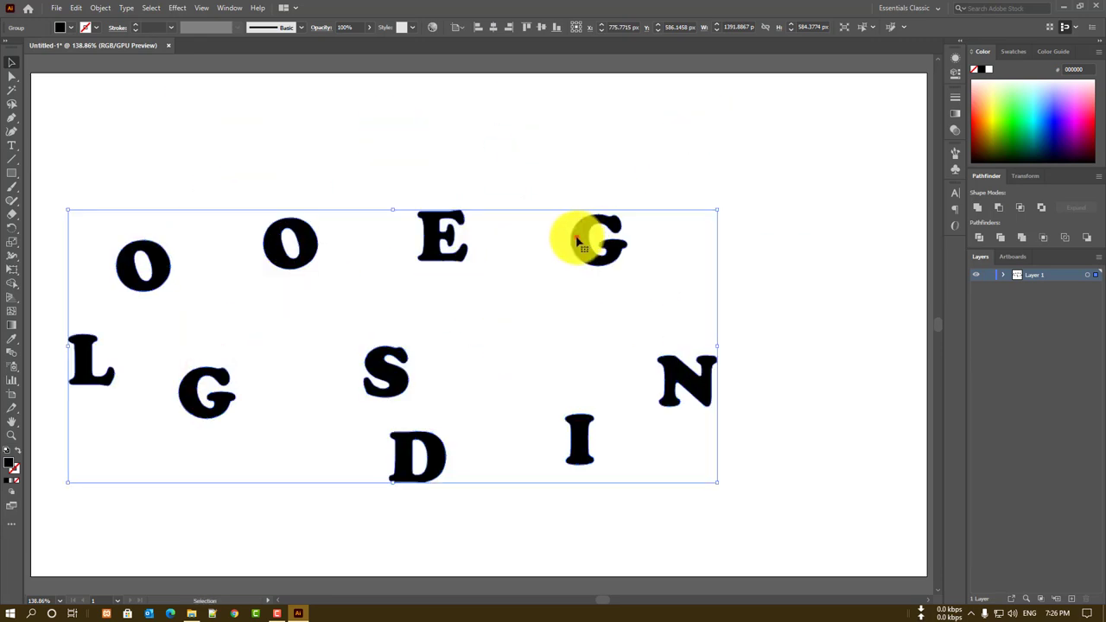
left_click_drag(574, 239, 649, 181)
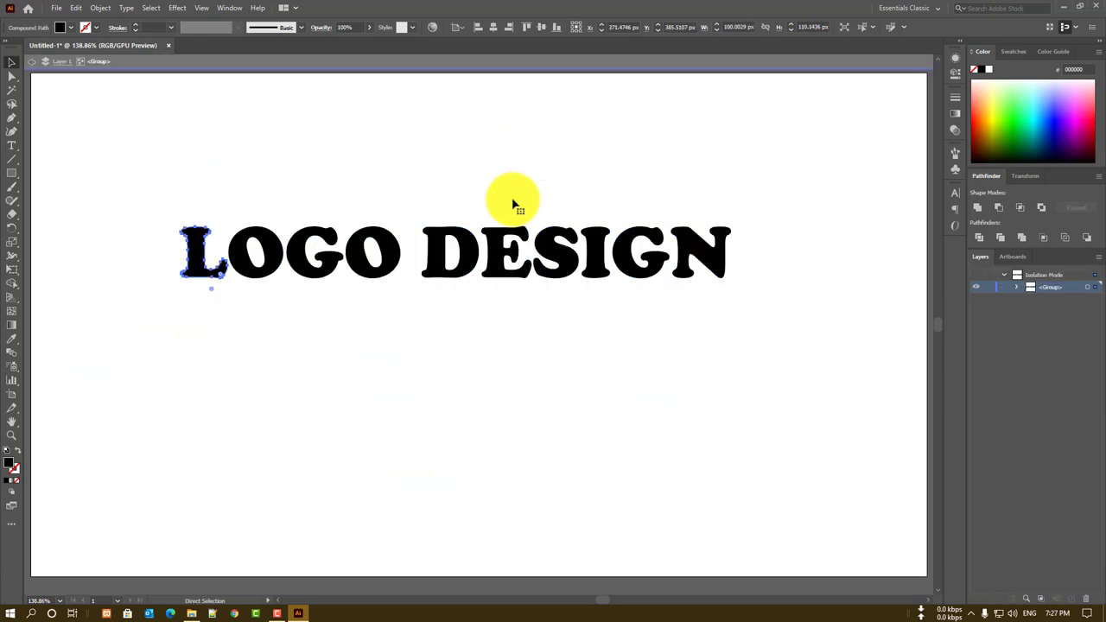
double_click(264, 401)
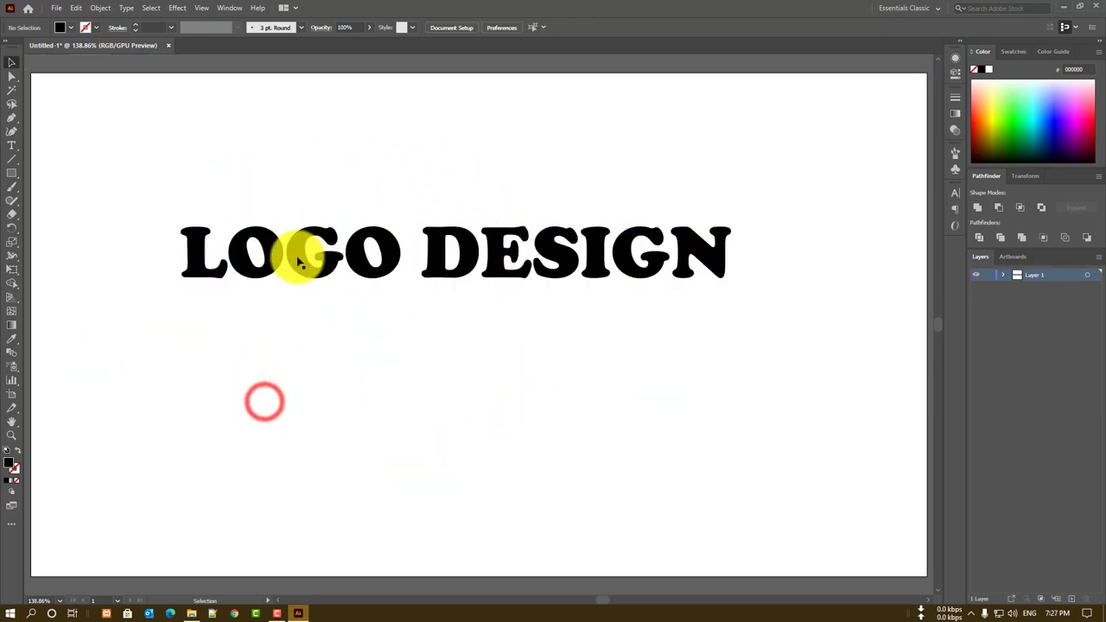
Ungroup the LOGO DESIGN letters and test moving the L on its own
left_click(698, 253)
right_click(548, 243)
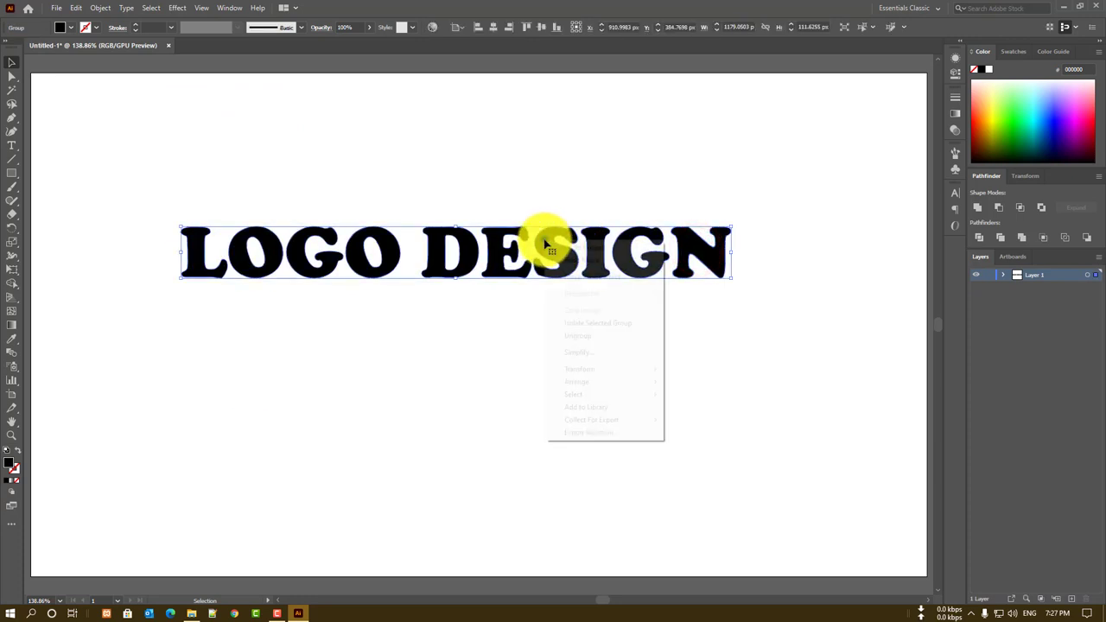
left_click(592, 335)
left_click(527, 350)
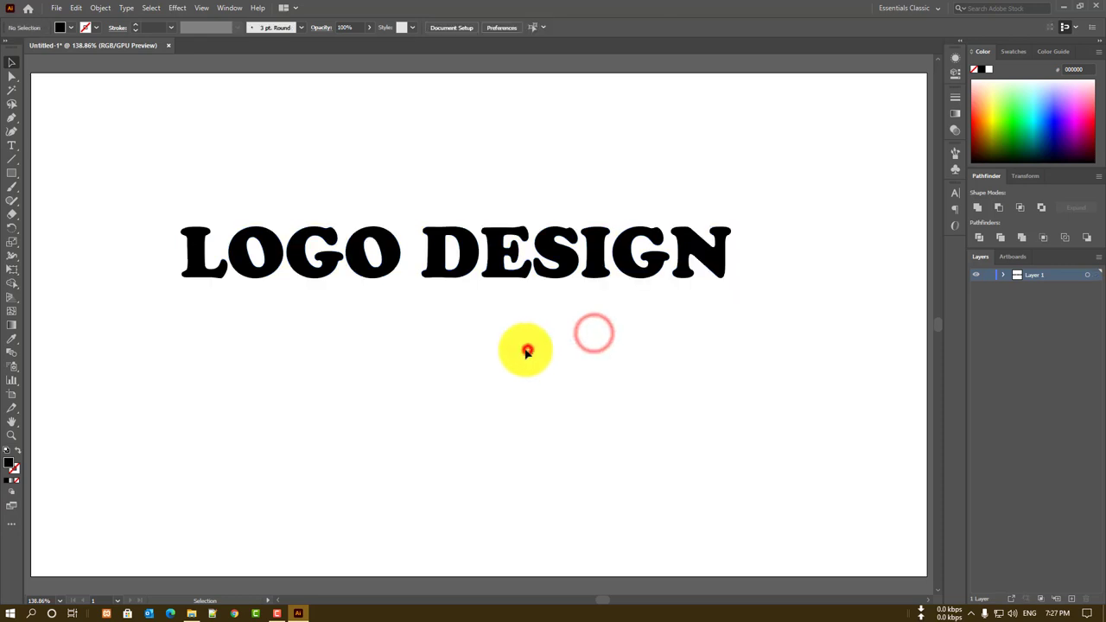
mouse_move(210, 271)
left_mouse_down()
mouse_move(185, 372)
mouse_move(211, 273)
left_mouse_up()
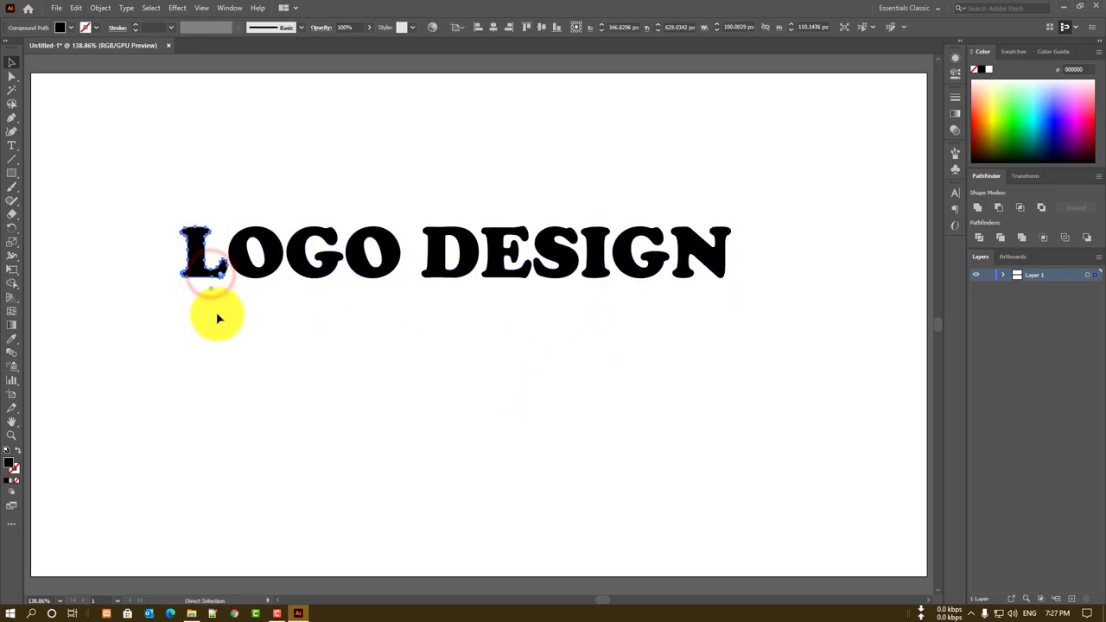
Zoom in on LOGO and drag the L's top-right anchors inward to cut a wedge
left_click(275, 327)
left_click_drag(147, 181, 778, 409)
left_click(654, 423)
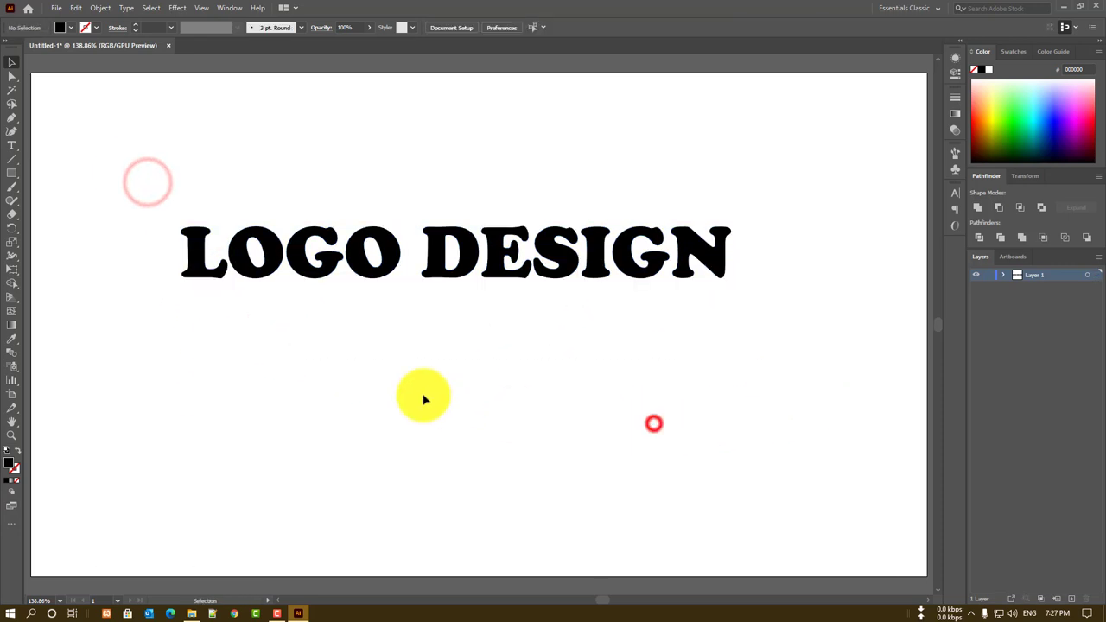
key("ctrl+plus")
key("ctrl+plus")
key("ctrl+plus")
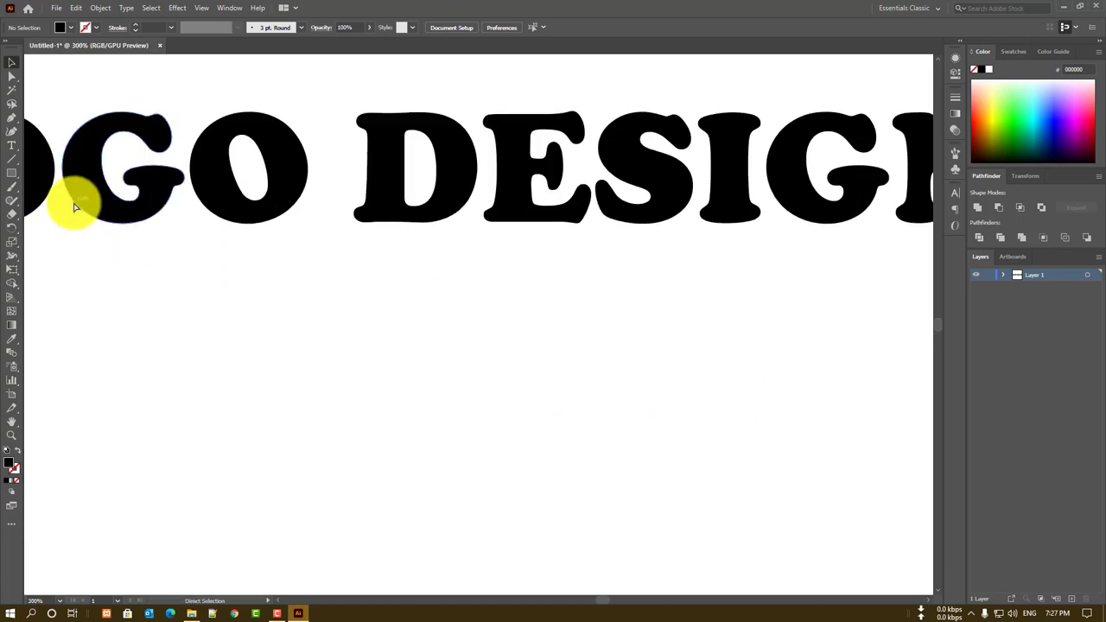
key("ctrl+plus")
left_click_drag(151, 215, 585, 402)
left_click_drag(242, 395, 407, 400)
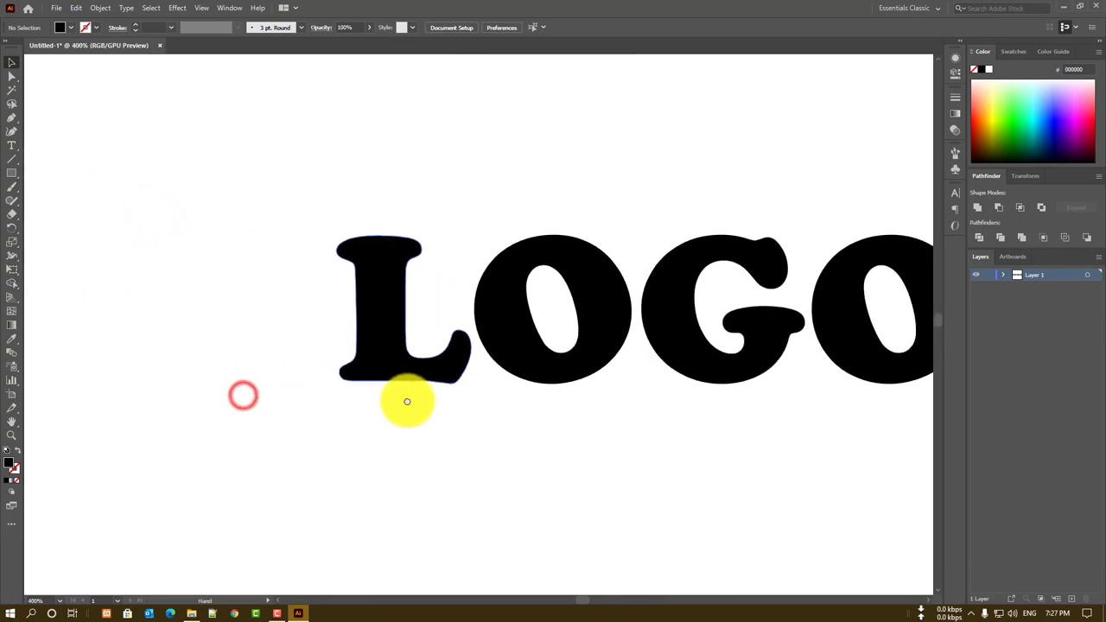
left_click(385, 303)
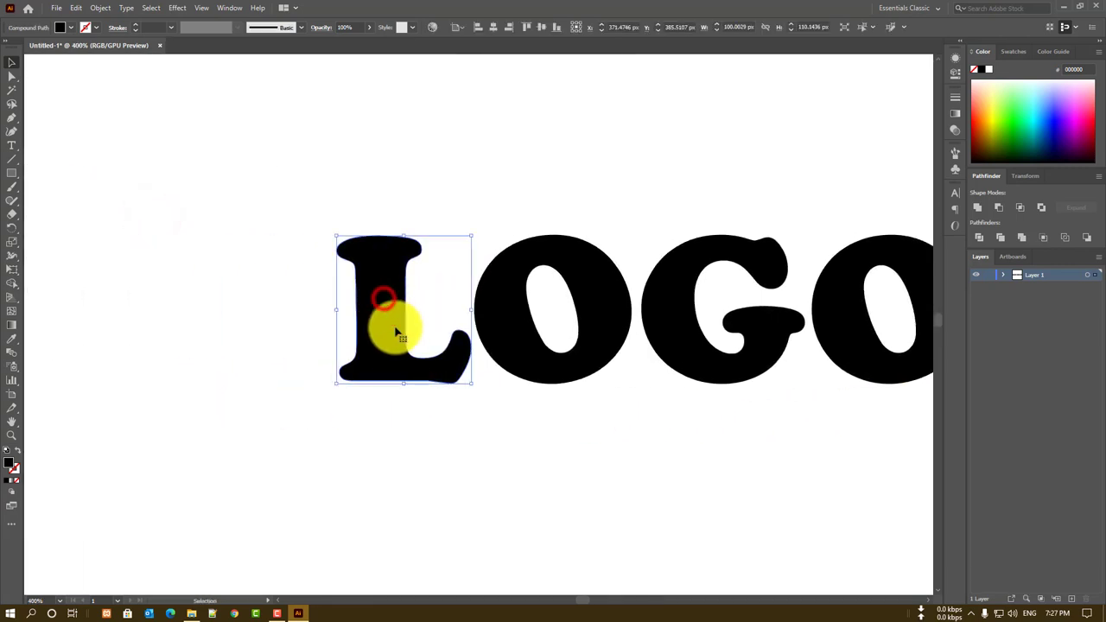
left_click(9, 81)
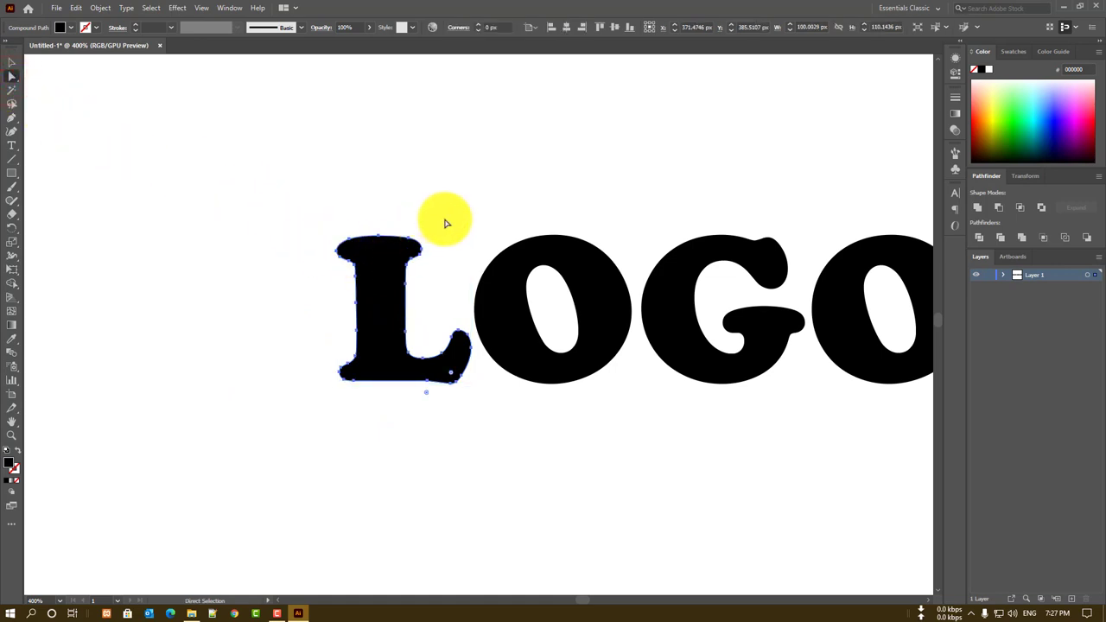
mouse_move(444, 237)
left_mouse_down()
mouse_move(413, 268)
mouse_move(423, 281)
left_mouse_up()
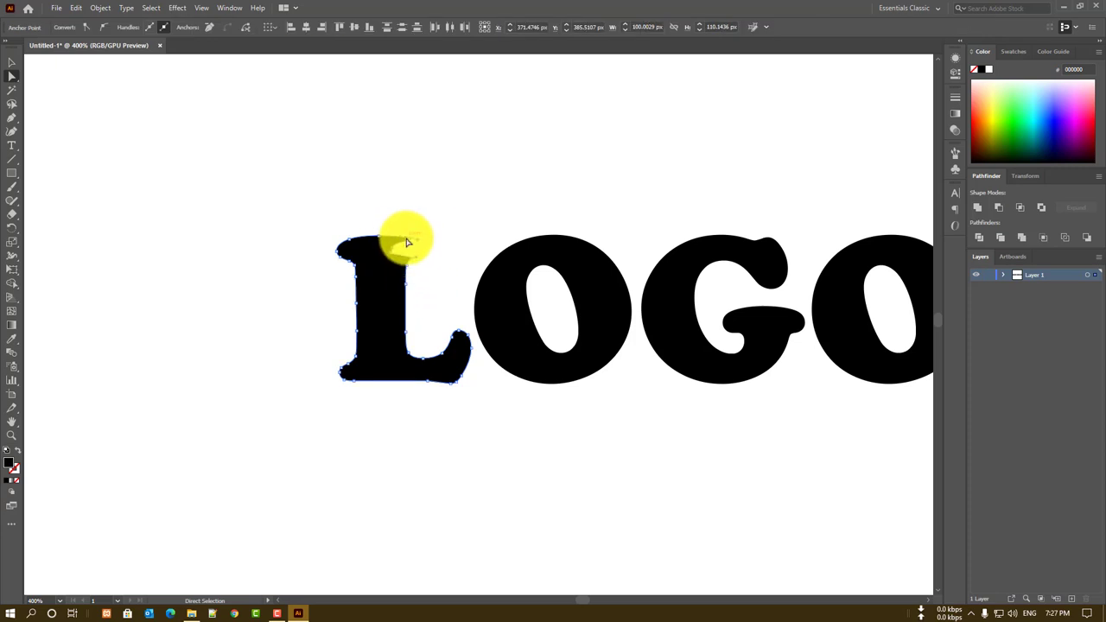
mouse_move(410, 245)
left_mouse_down()
mouse_move(377, 248)
mouse_move(386, 262)
left_mouse_up()
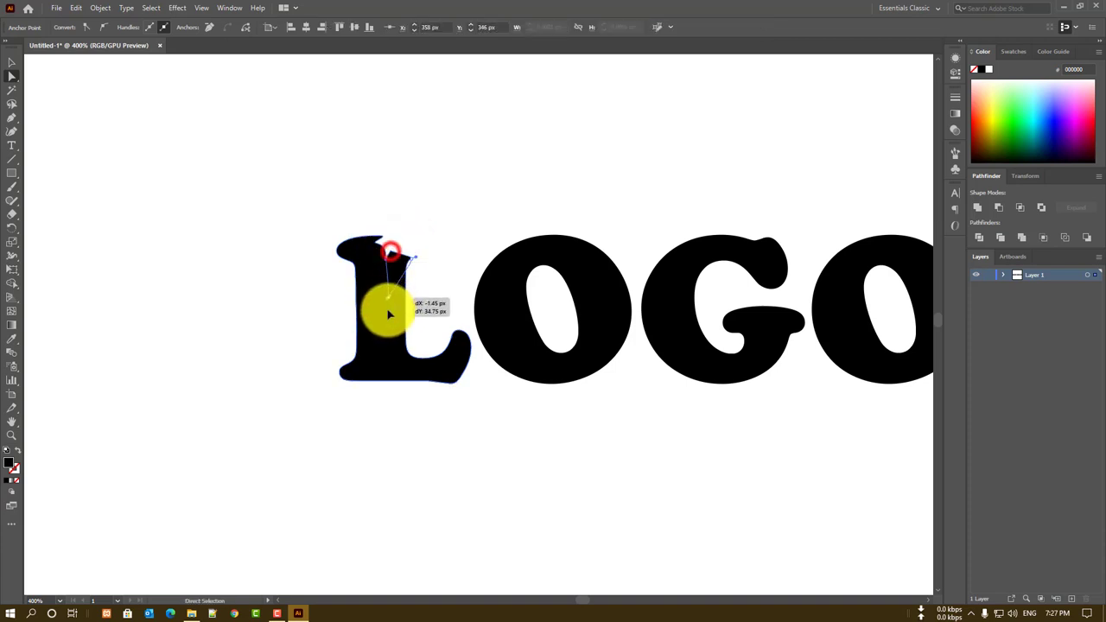
left_click_drag(389, 313, 382, 344)
Pull the O's top-right anchor down and left to distort it, then fit the artboard
left_click(225, 220)
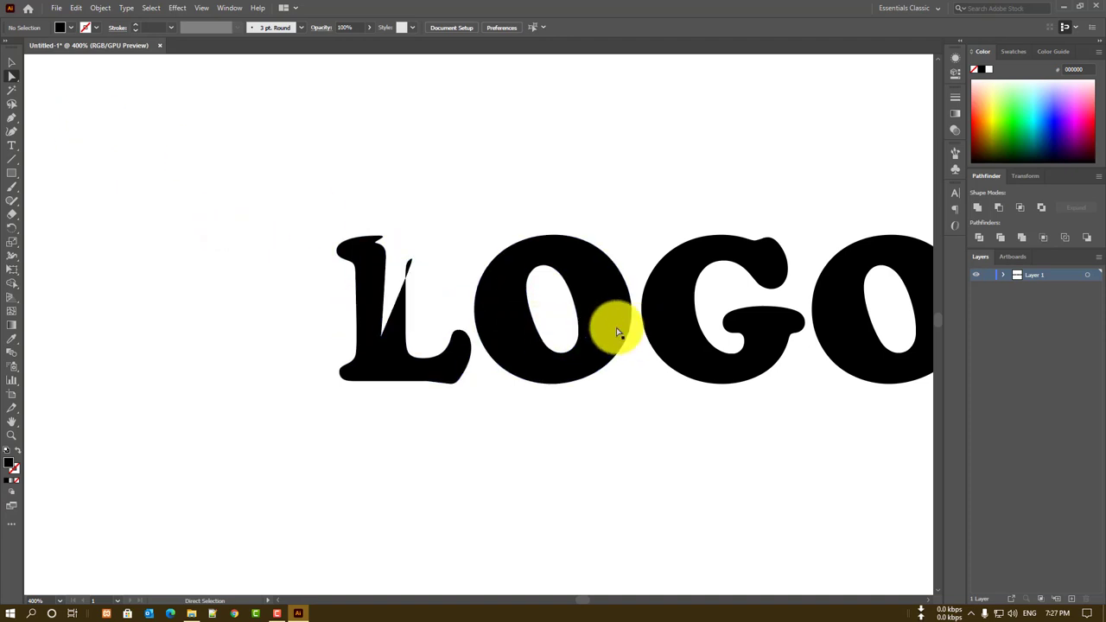
left_click(606, 292)
left_click_drag(624, 227, 598, 271)
left_click(599, 254)
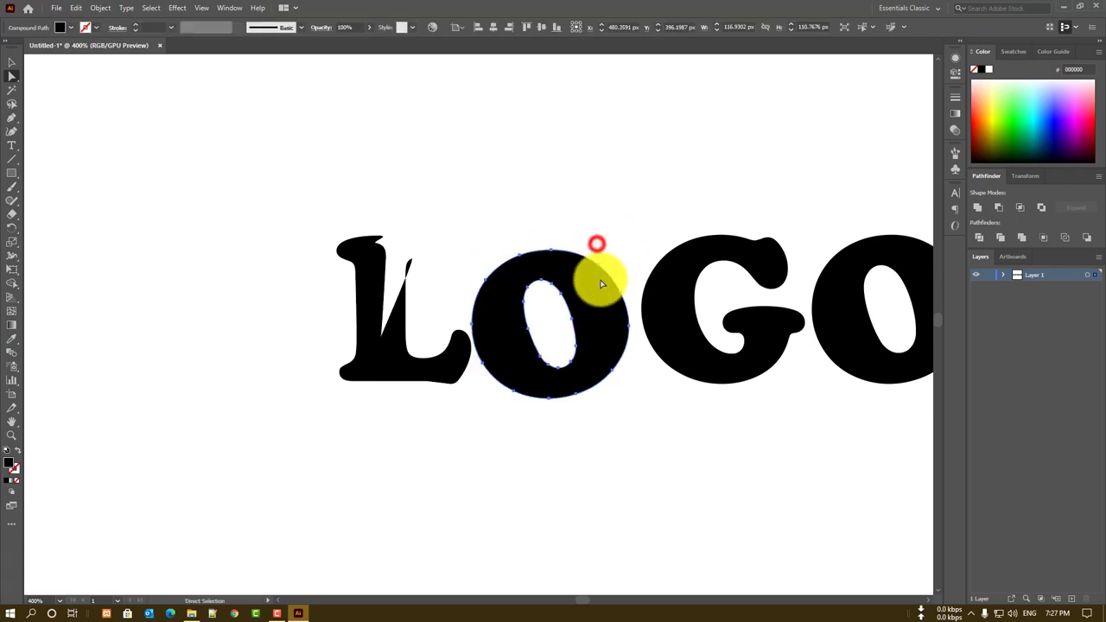
left_click_drag(599, 265, 577, 300)
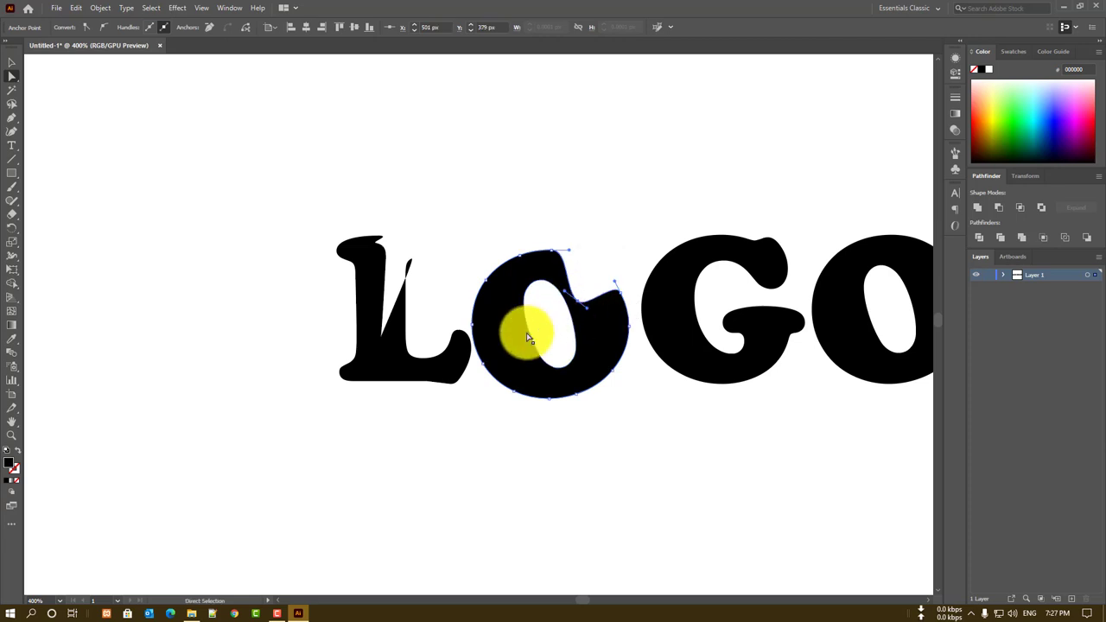
left_click(486, 380)
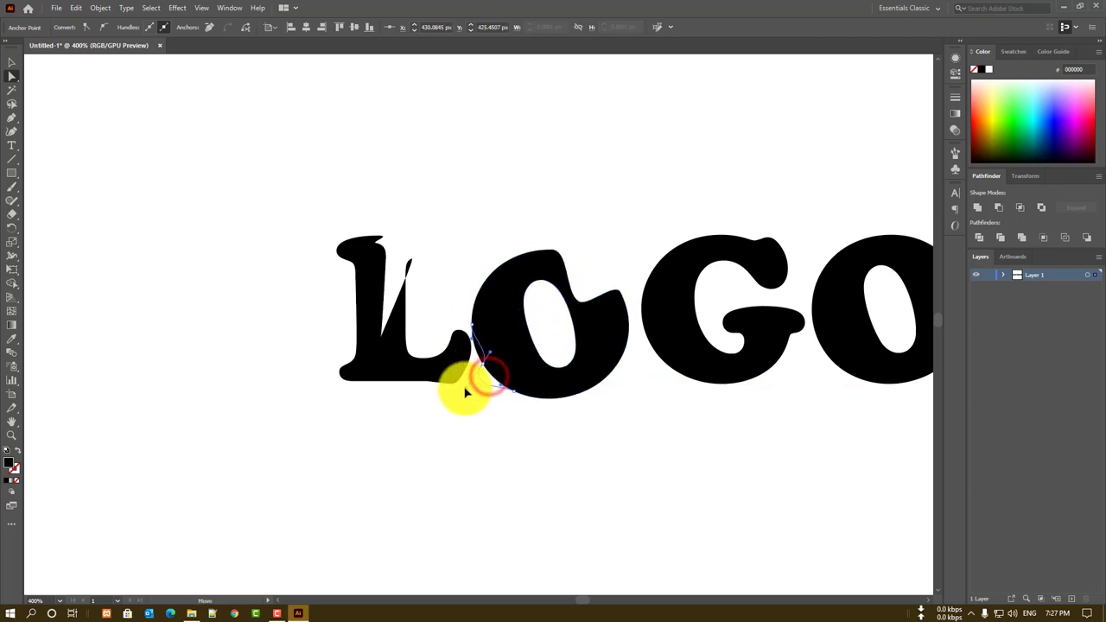
left_click(14, 59)
left_click(155, 188)
key("ctrl+0")
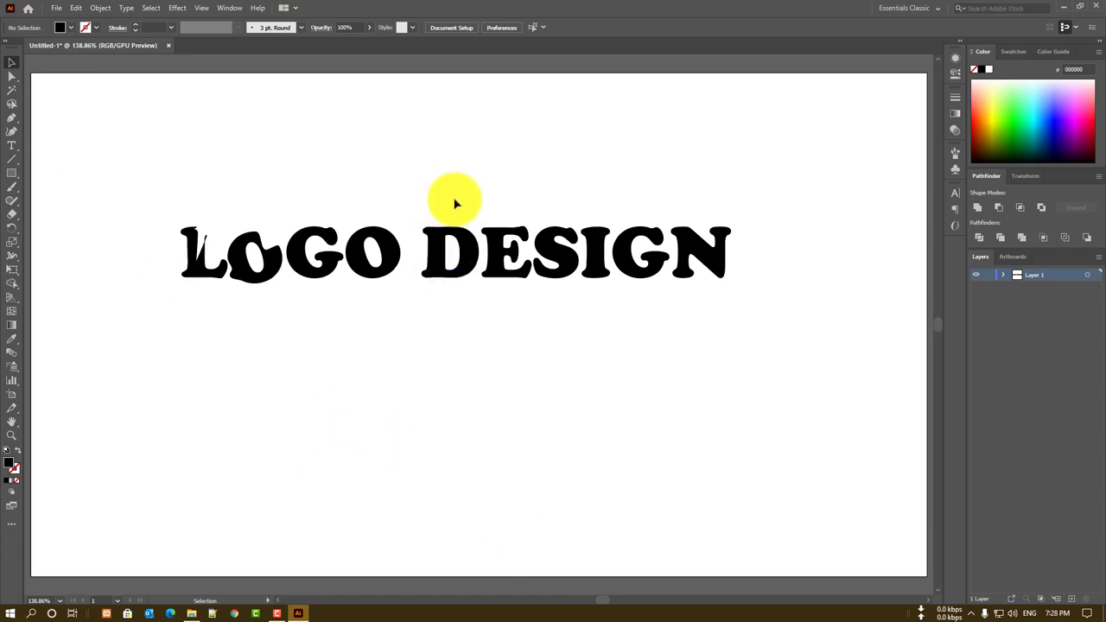
Delete the LOGO DESIGN artwork from the artboard
left_click_drag(144, 175, 813, 499)
key("Delete")
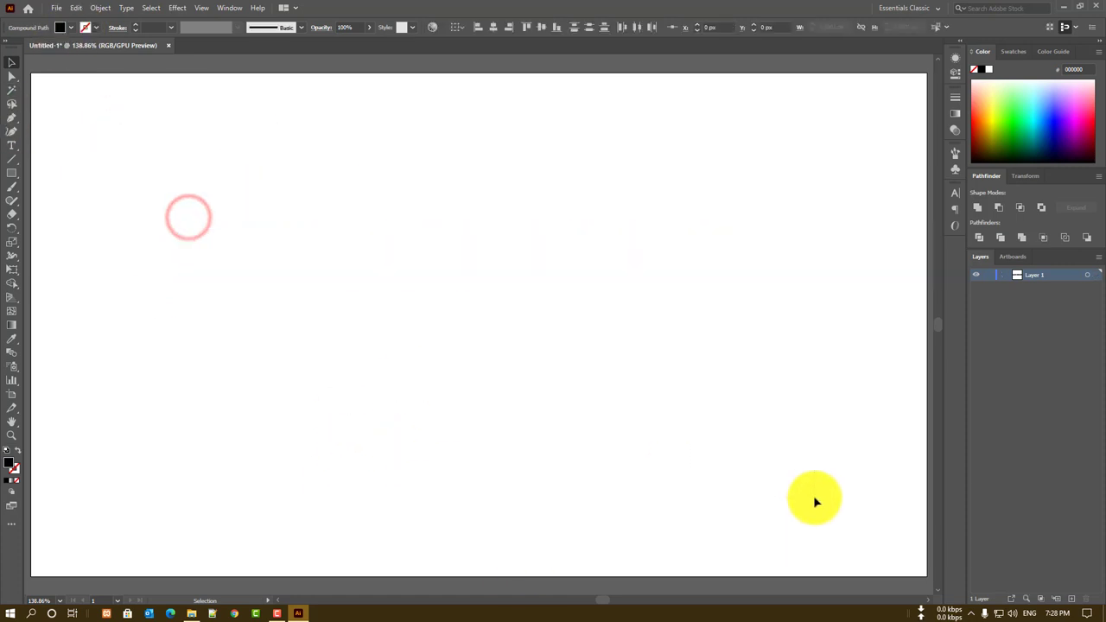
left_click(76, 8)
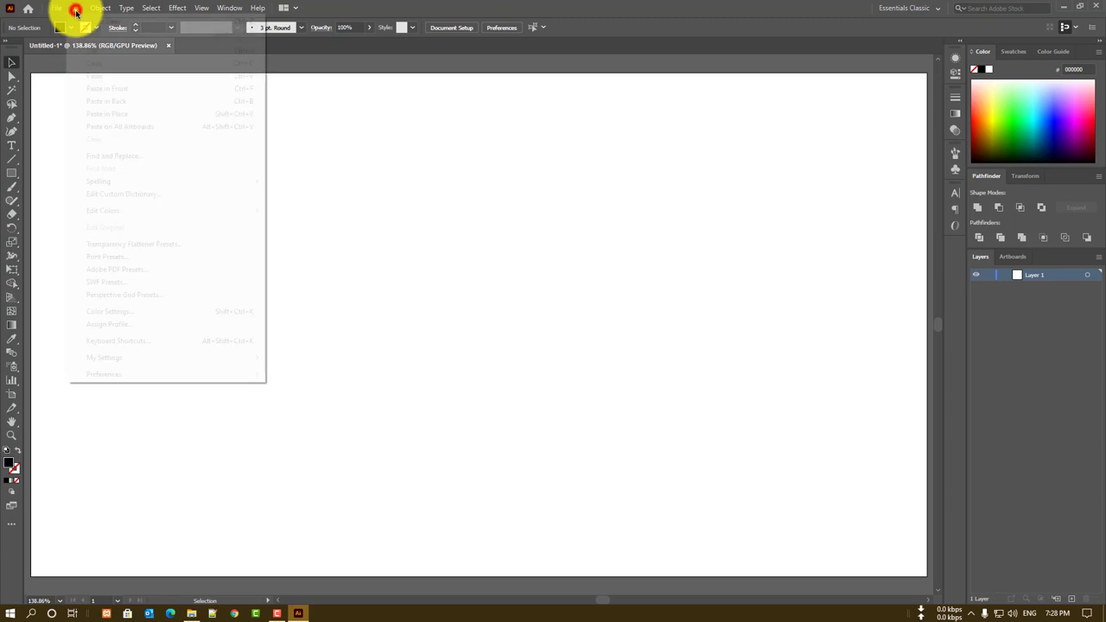
left_click(78, 8)
left_click(100, 8)
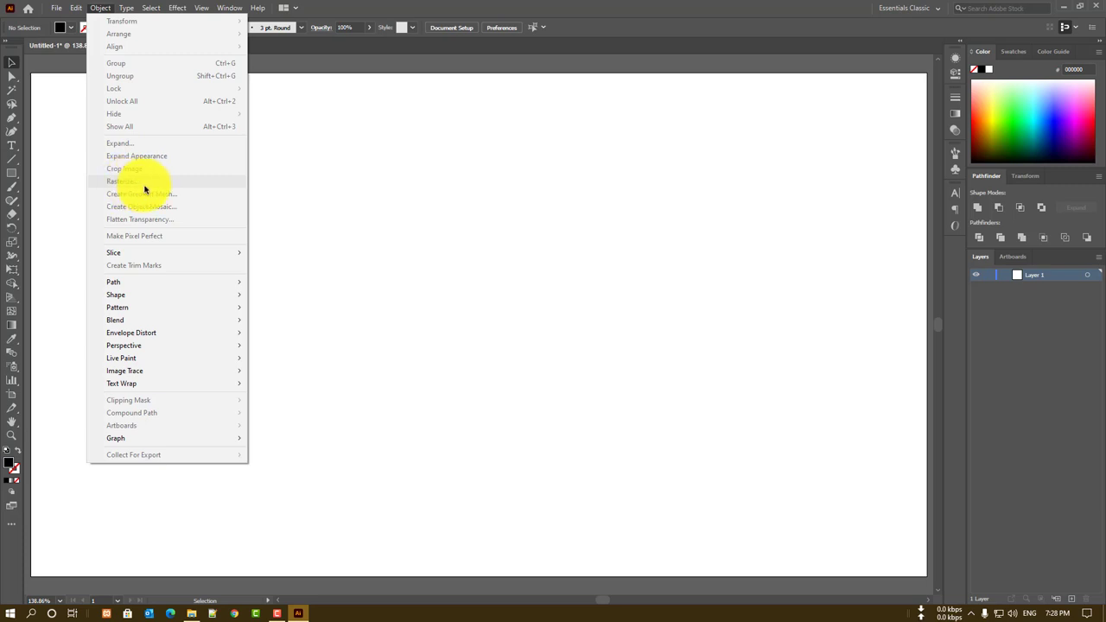
left_click(458, 266)
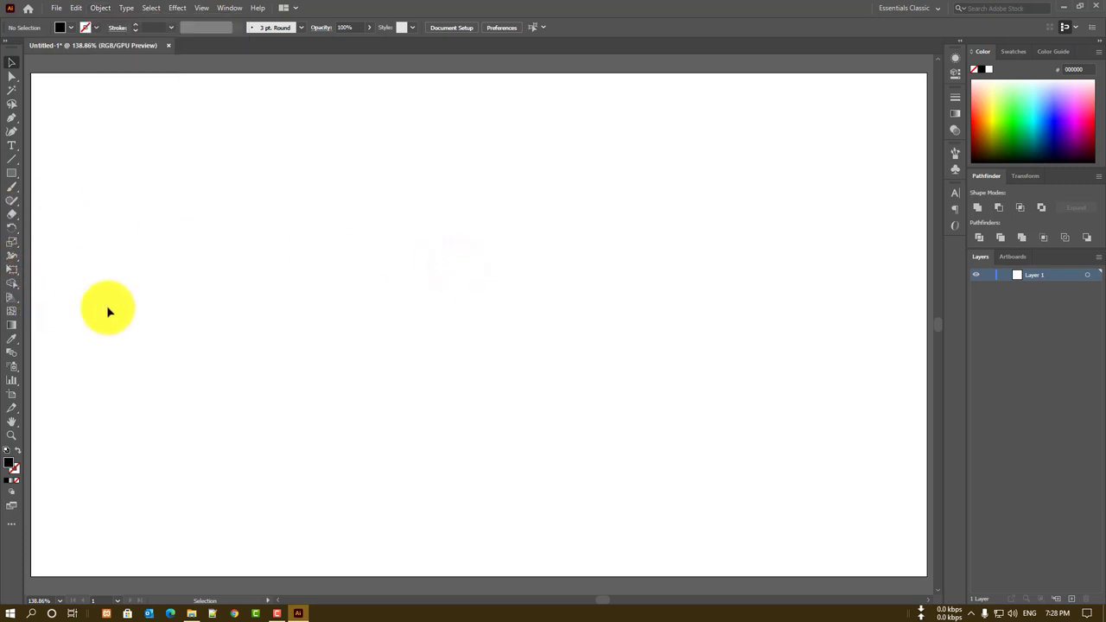
Add RESTERIZE text, scale it to headline size in Bauhaus 93, and nudge it left
key("t")
left_click(273, 245)
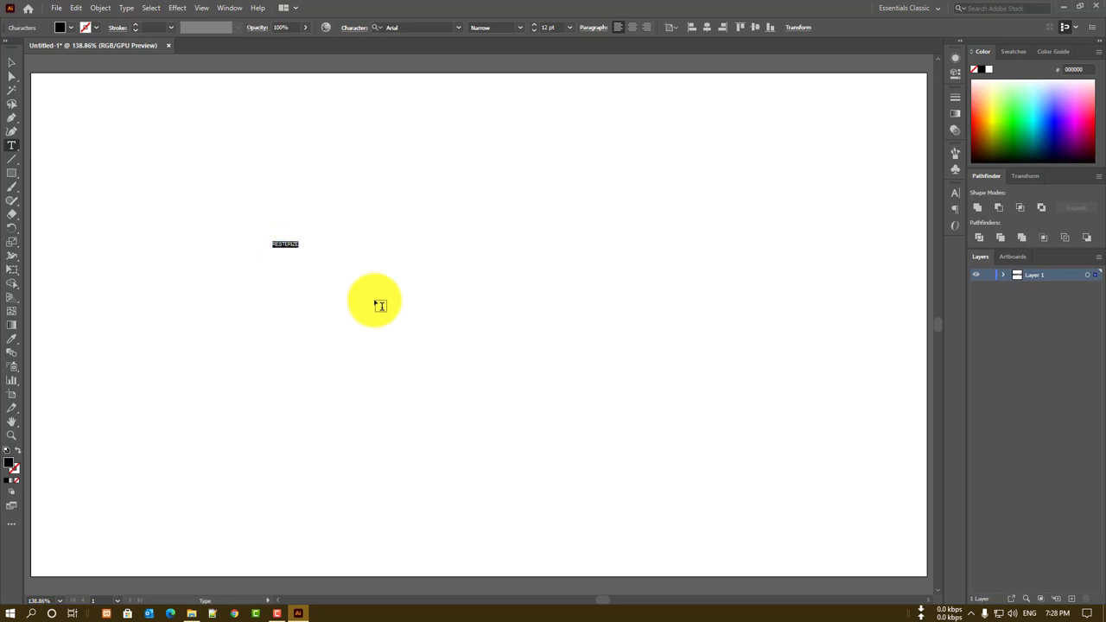
left_click(11, 61)
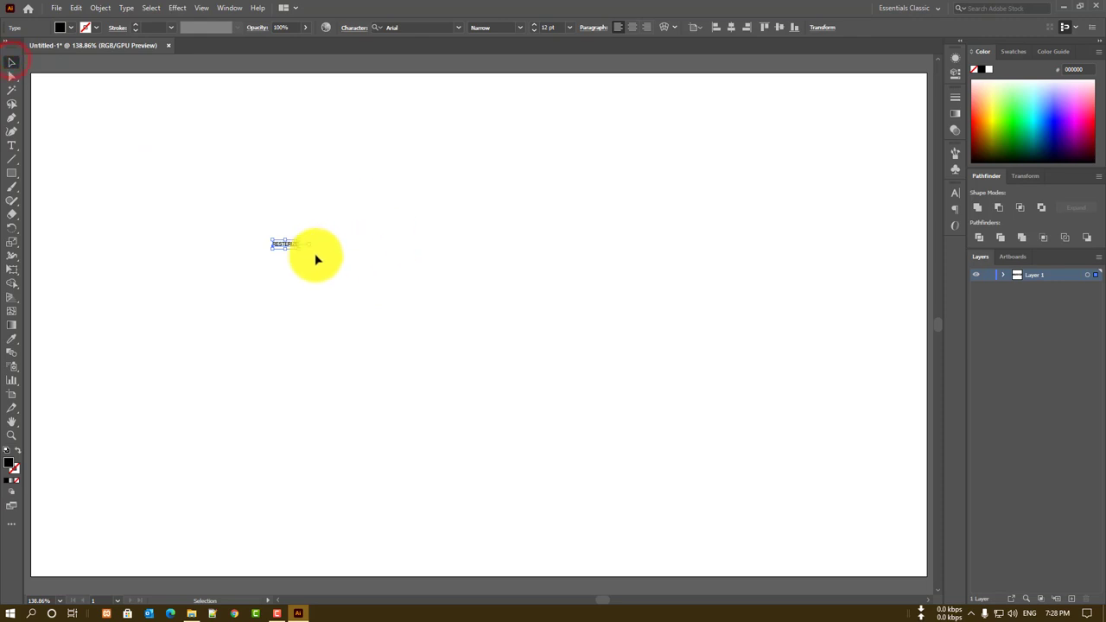
left_click_drag(301, 251, 922, 444)
left_click(451, 27)
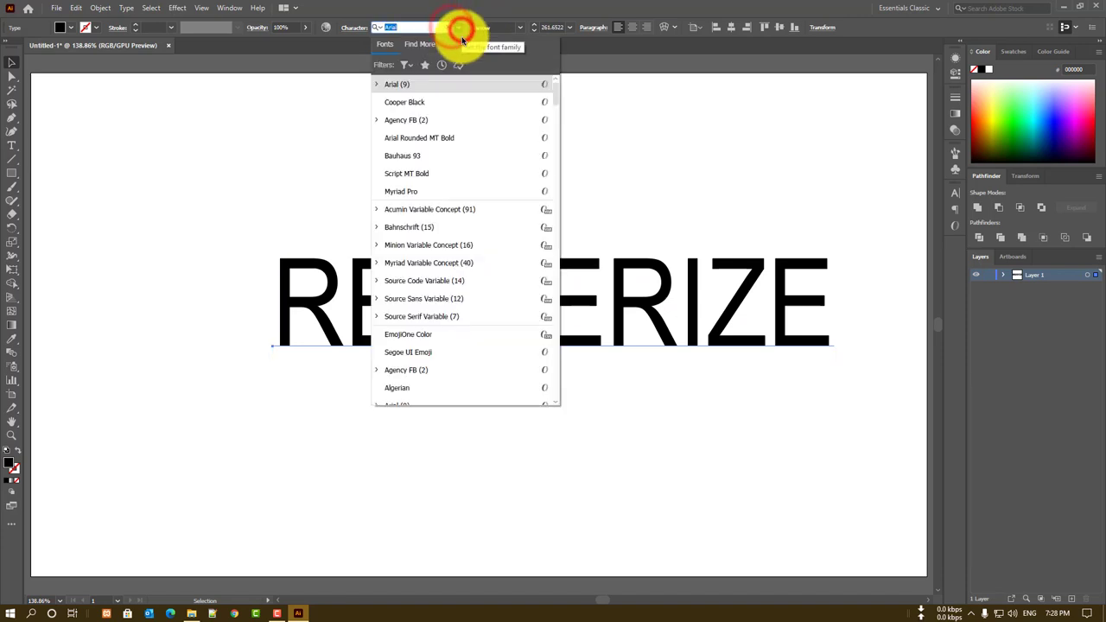
left_click(459, 151)
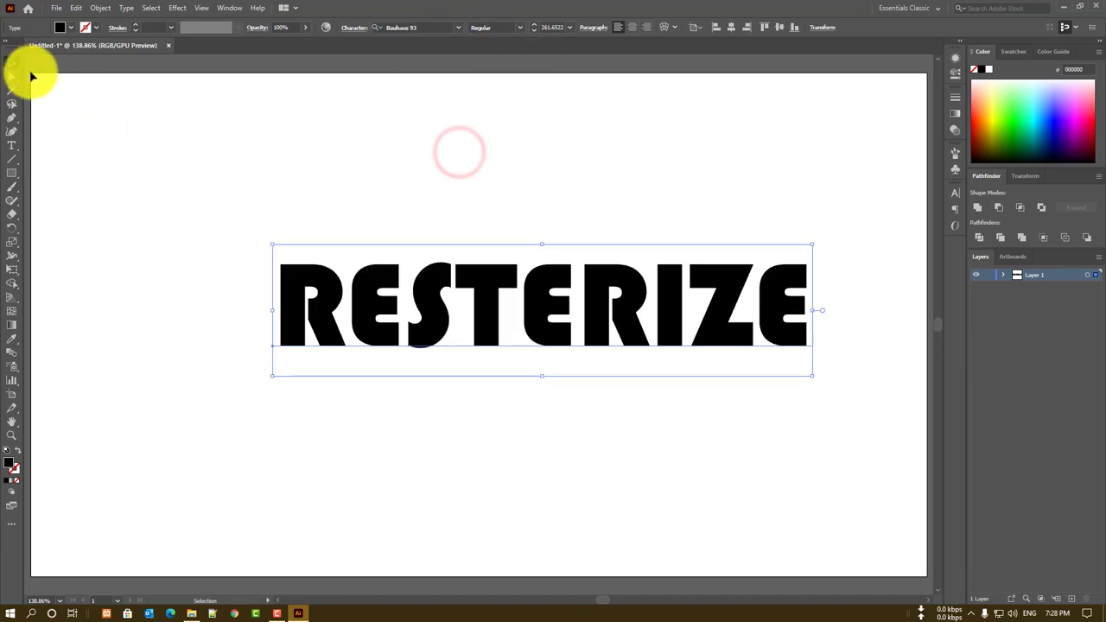
left_click_drag(424, 296, 372, 299)
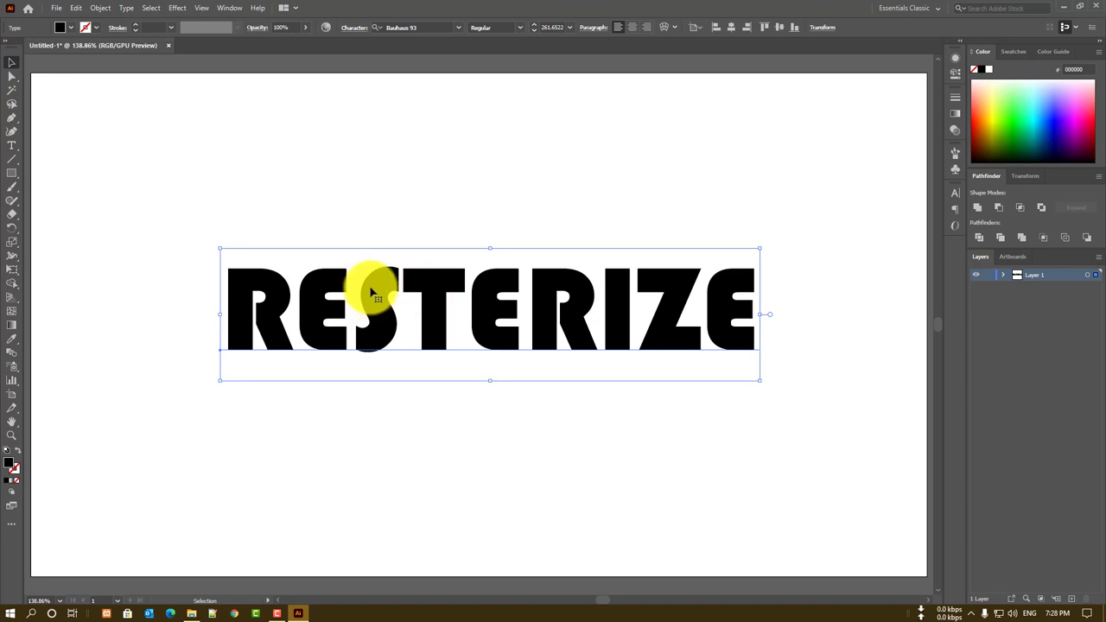
left_click(13, 322)
Apply a gradient to the text, make the end stop red, and move it mid-word
left_click_drag(228, 311, 445, 308)
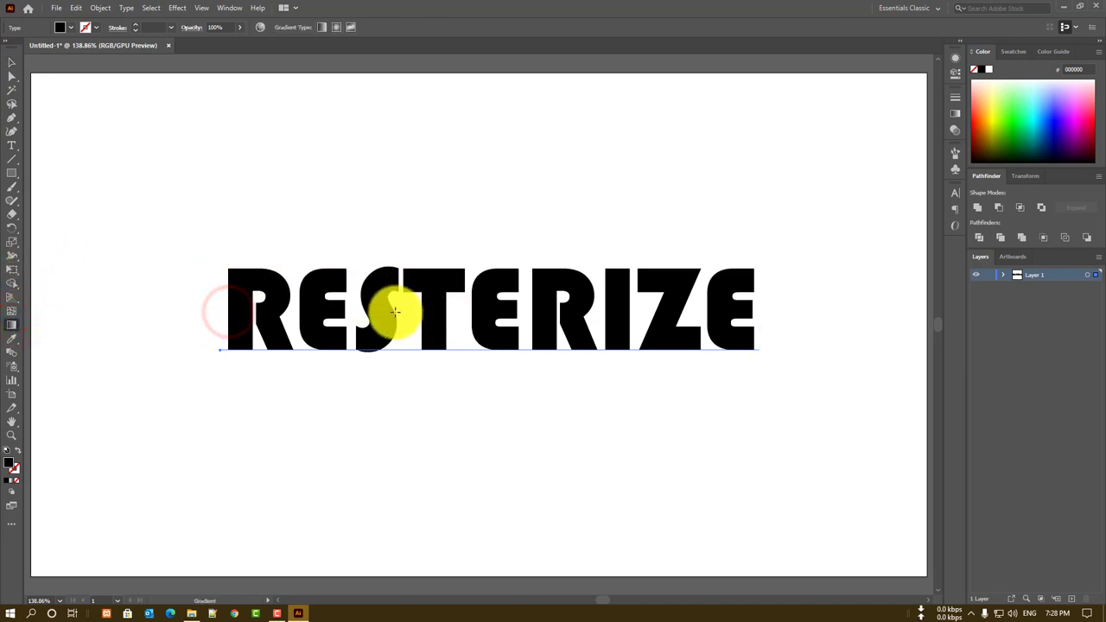
left_click_drag(293, 312, 429, 308)
left_click(430, 309)
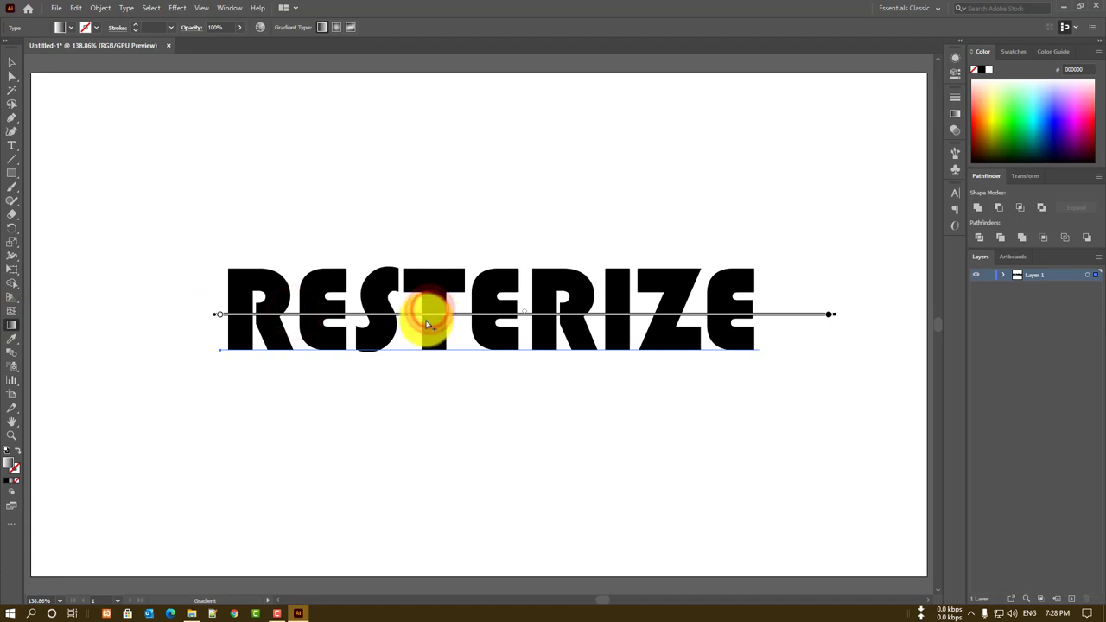
double_click(830, 318)
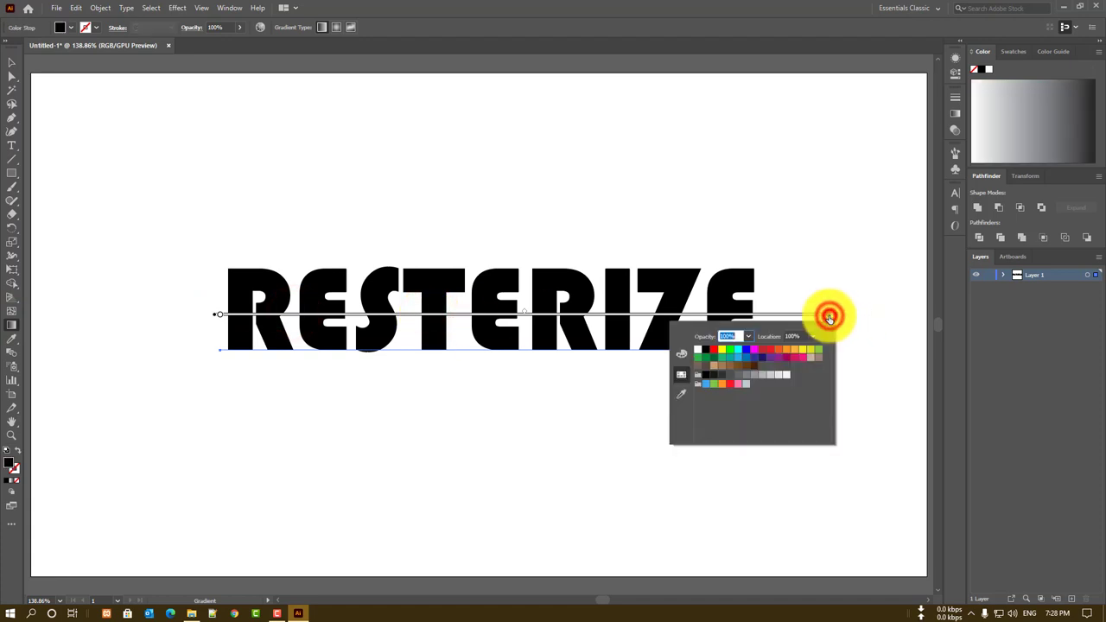
left_click(716, 351)
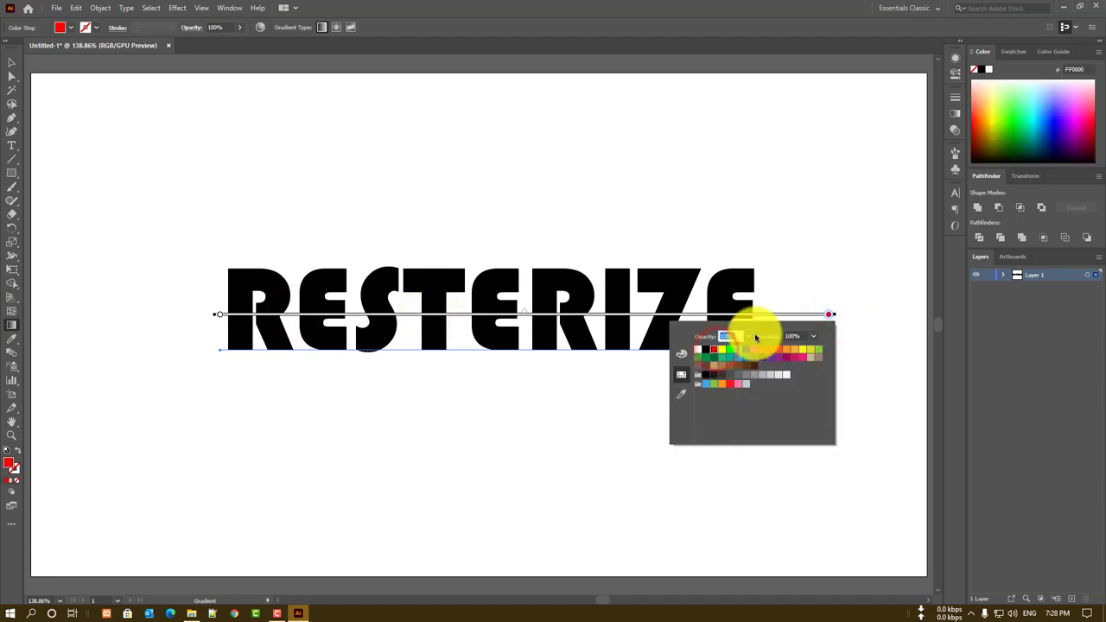
left_click(829, 317)
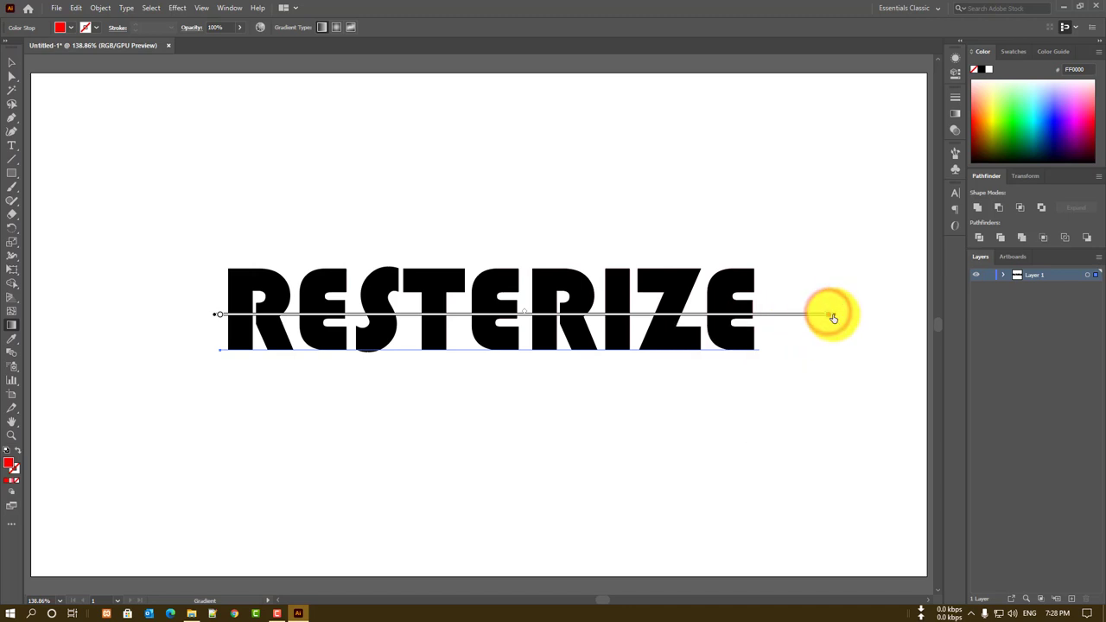
left_click_drag(830, 316, 464, 313)
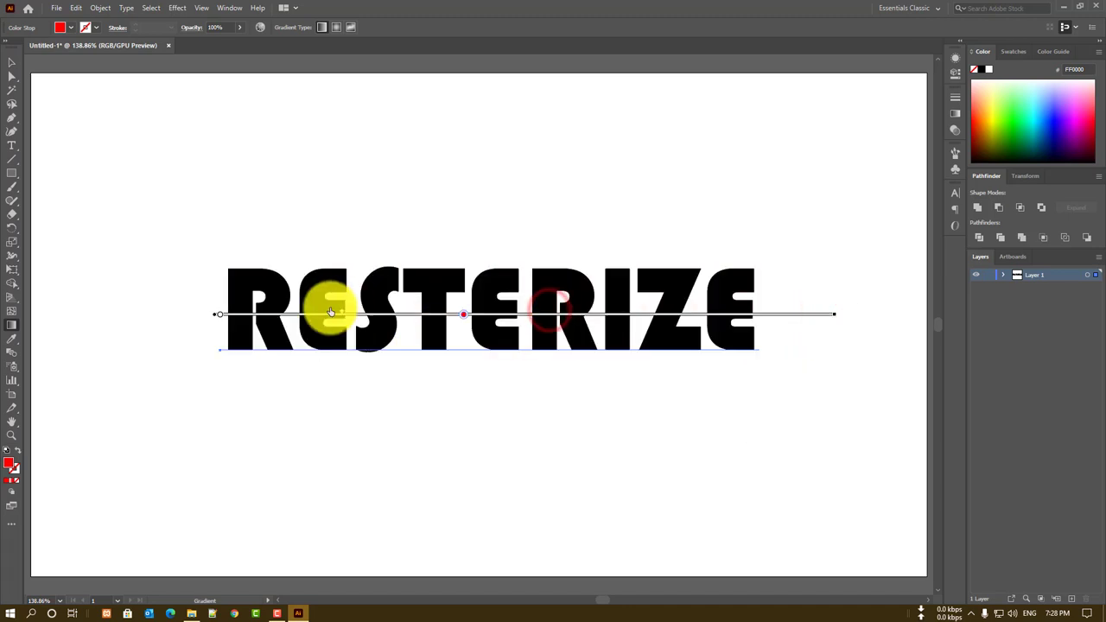
Make the left gradient stop yellow and drag it right toward the red stop
double_click(220, 316)
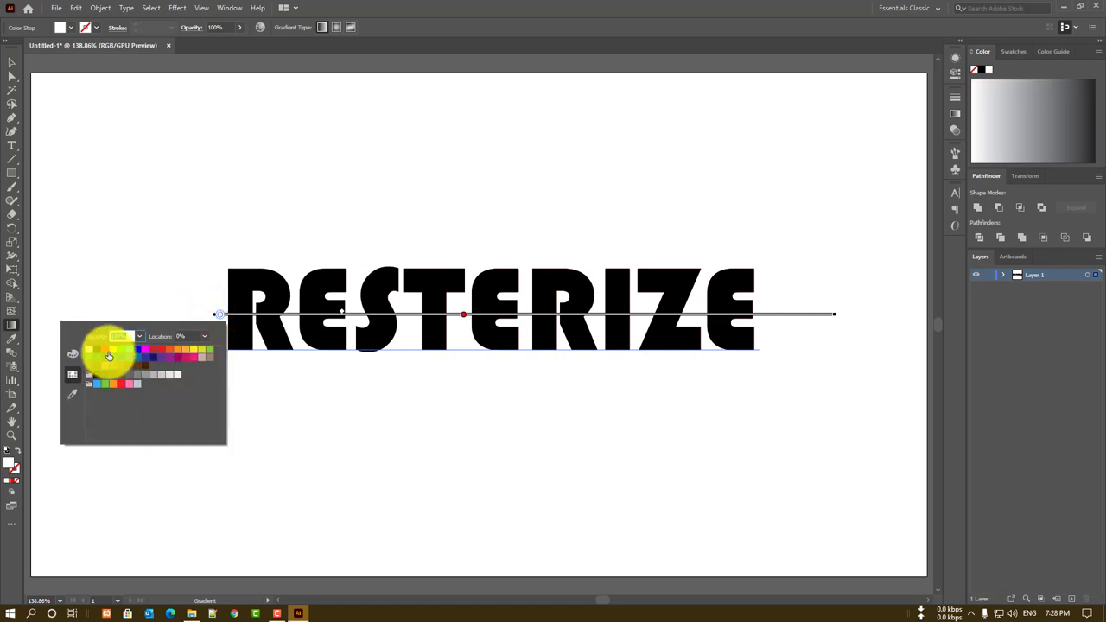
left_click(115, 352)
left_click(12, 58)
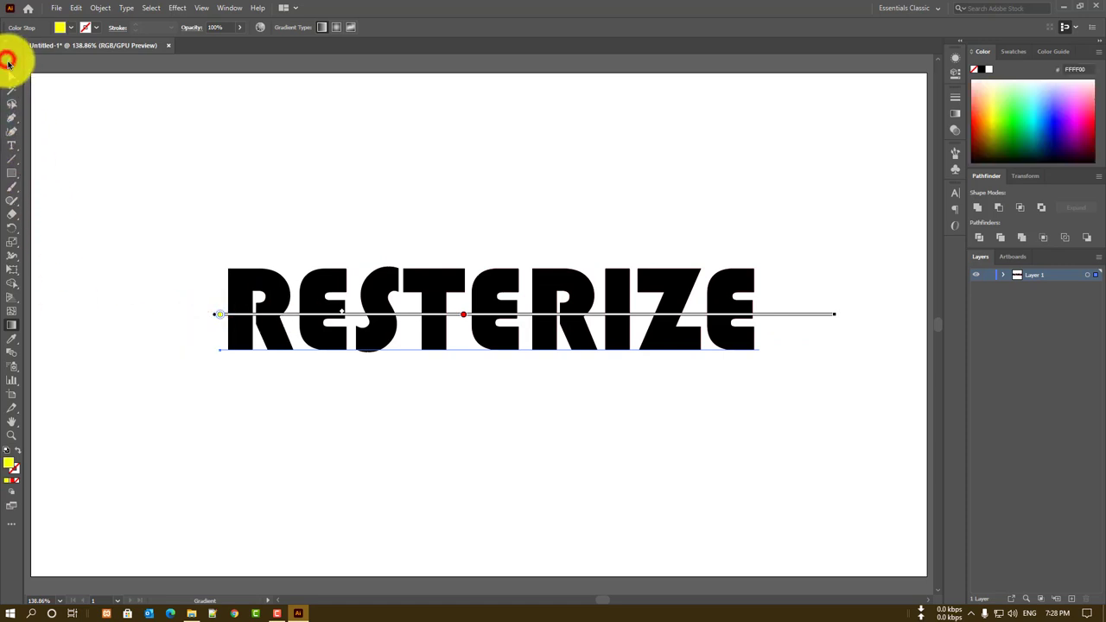
left_click_drag(216, 316, 376, 314)
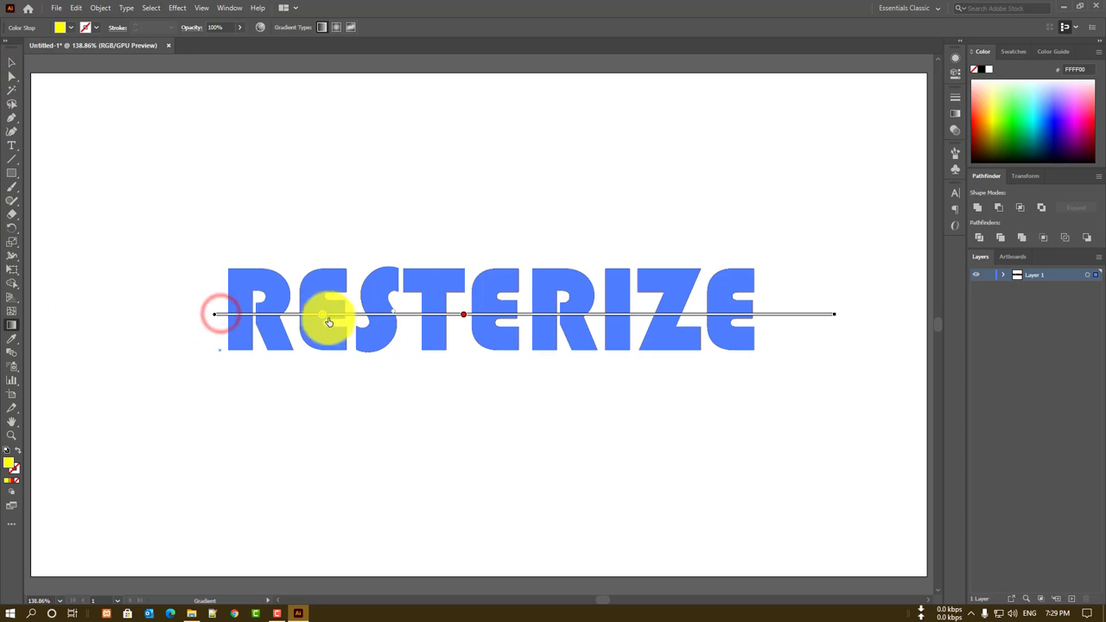
left_click(563, 412)
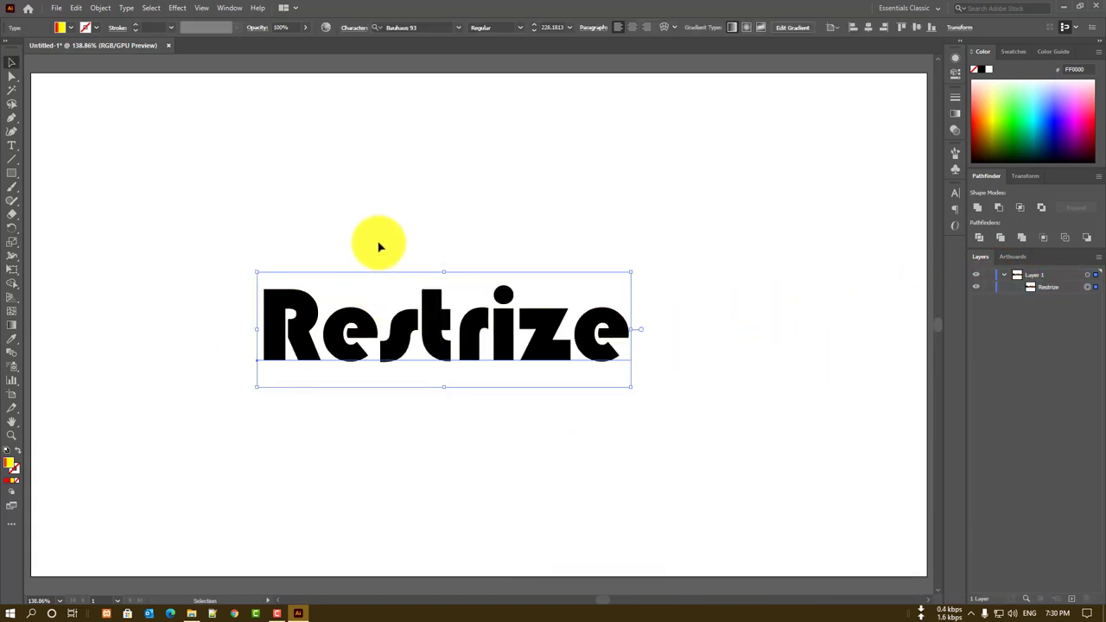
Zoom back to 150% to show the whole Restrize word, select it, and open the Object menu
scroll(371, 307, "up", 3)
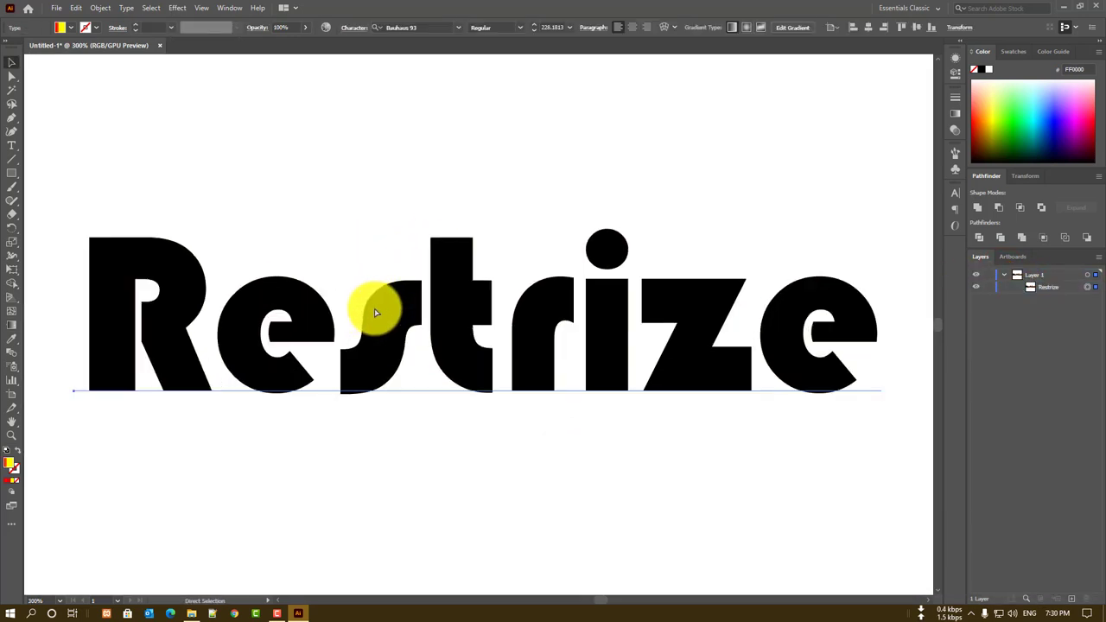
scroll(359, 313, "up", 3)
scroll(350, 317, "up", 3)
scroll(350, 317, "up", 2)
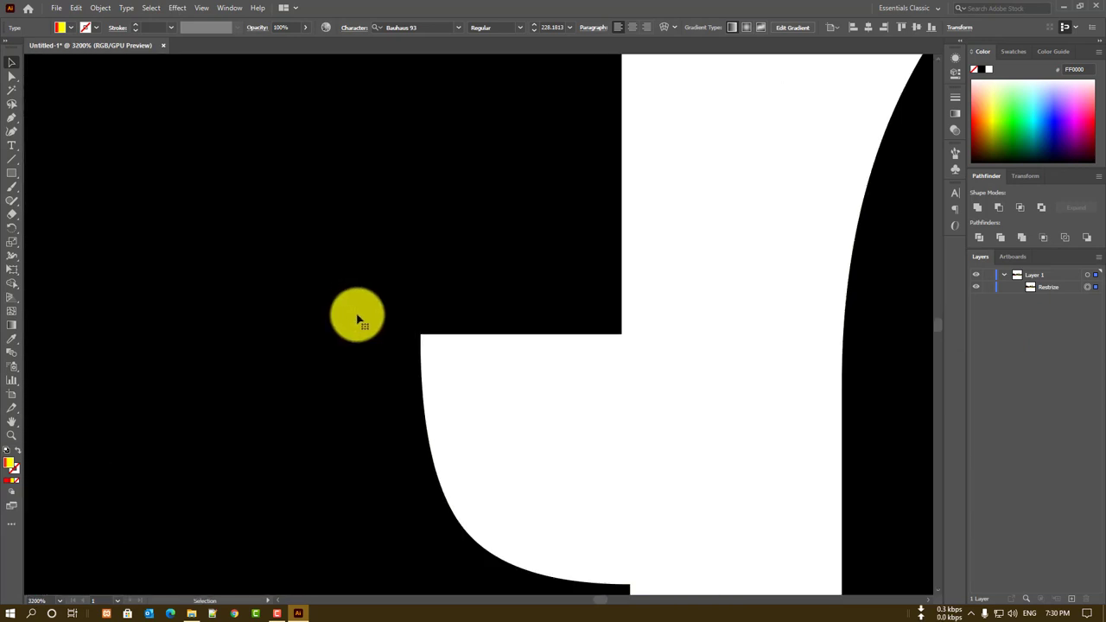
scroll(358, 320, "up", 2)
scroll(437, 316, "up", 2)
scroll(427, 334, "up", 2)
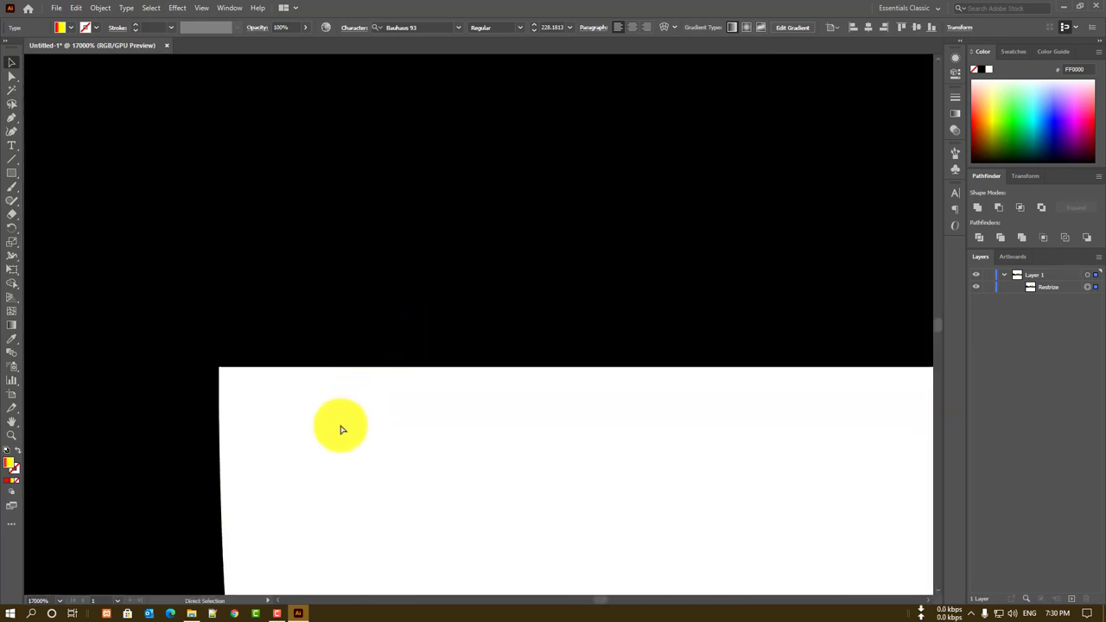
scroll(338, 427, "up", 2)
scroll(232, 394, "down", 3)
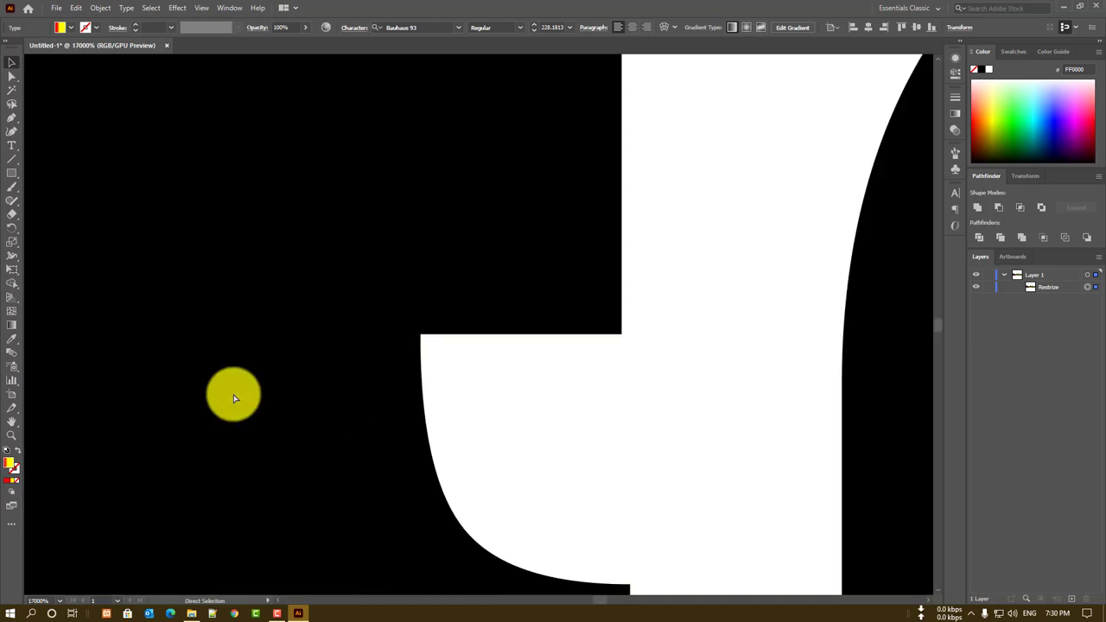
scroll(232, 397, "down", 3)
scroll(233, 398, "down", 3)
scroll(345, 363, "down", 3)
left_click(456, 324)
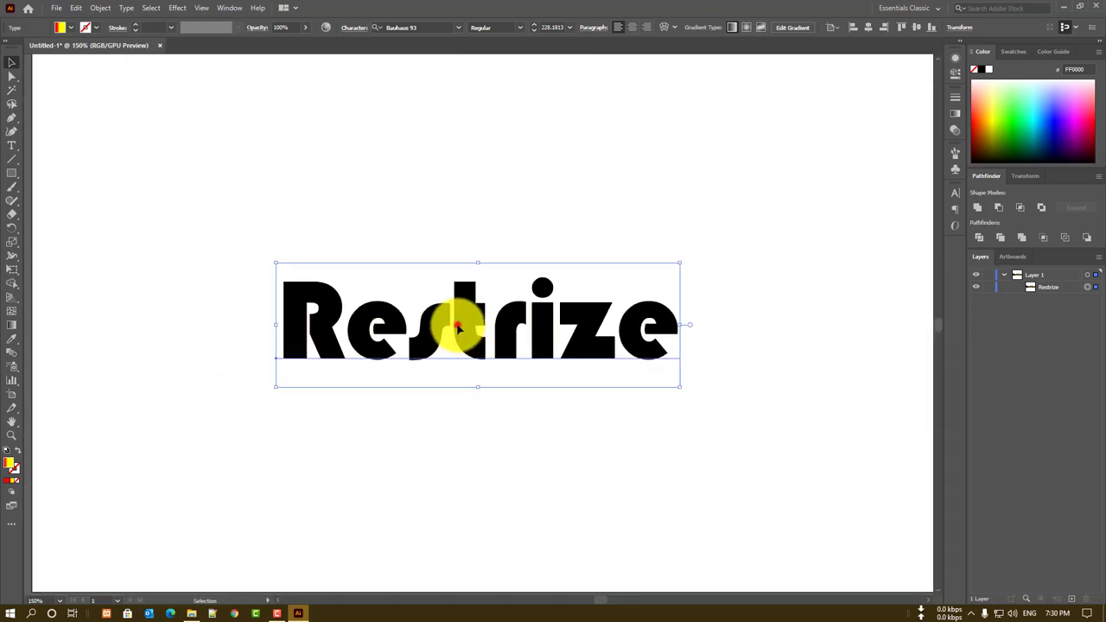
left_click(100, 8)
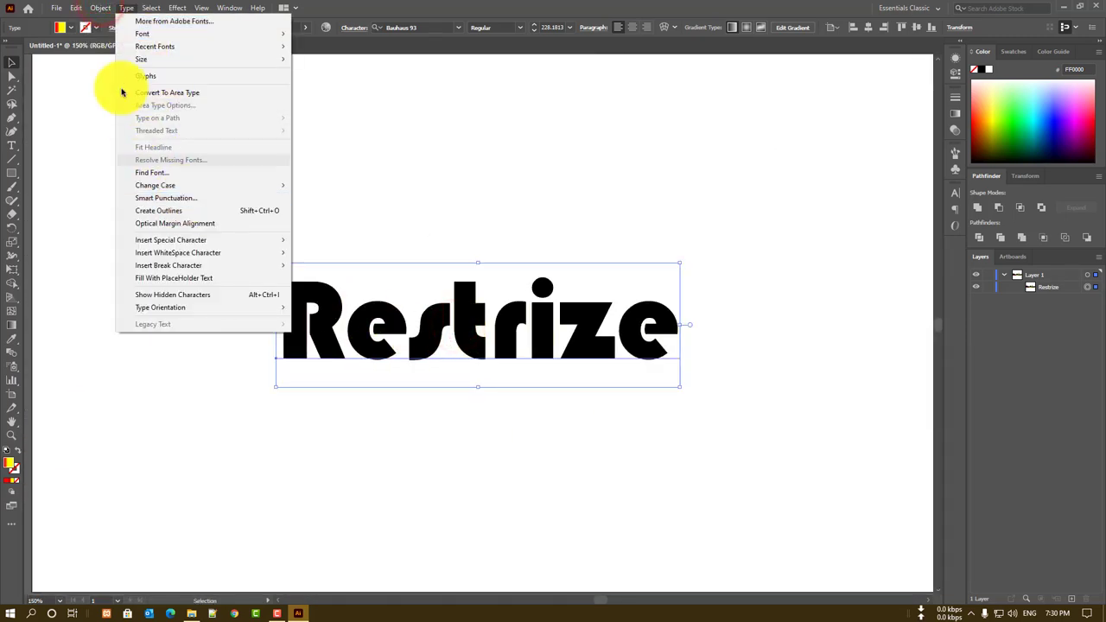
Rasterize the Restrize text and zoom in closely to inspect its pixel edges
left_click(130, 181)
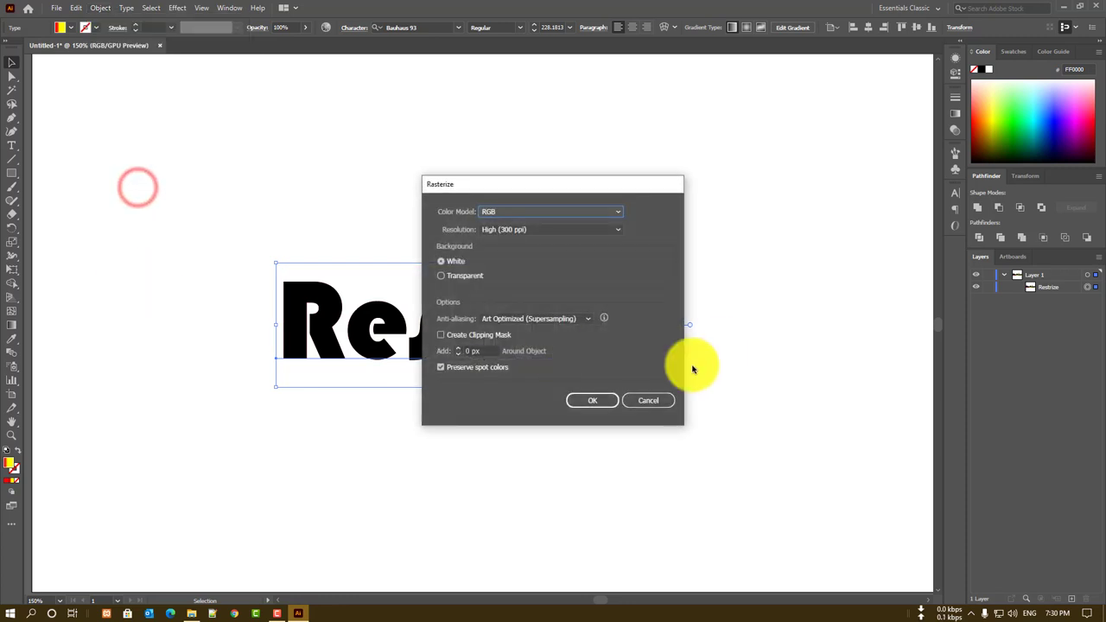
left_click(588, 397)
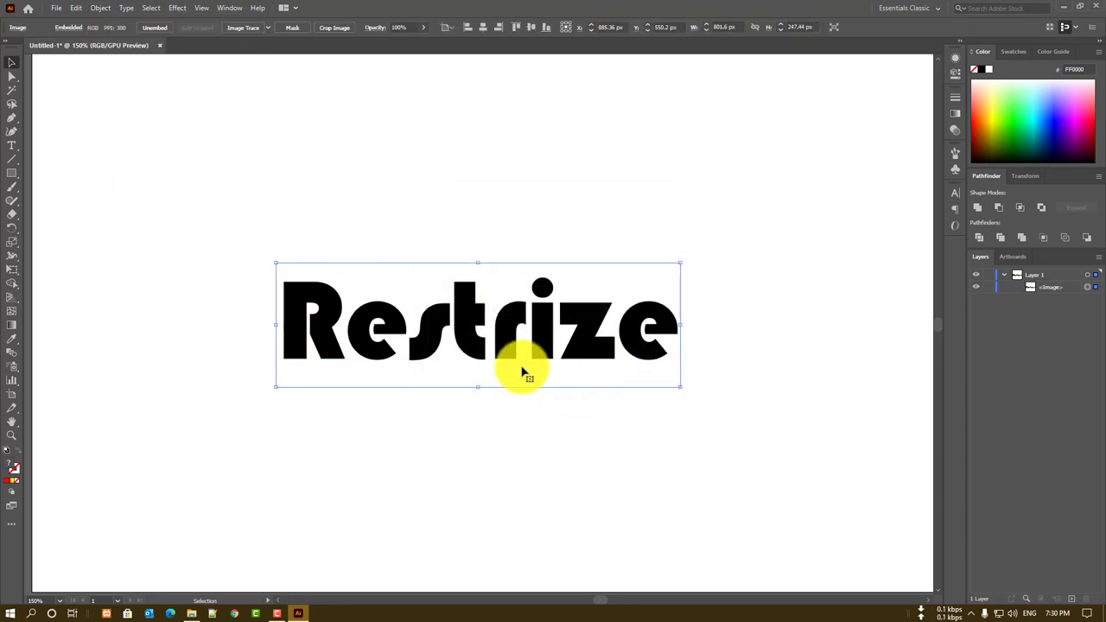
scroll(514, 364, "up", 1)
scroll(514, 365, "up", 3)
scroll(512, 354, "up", 4)
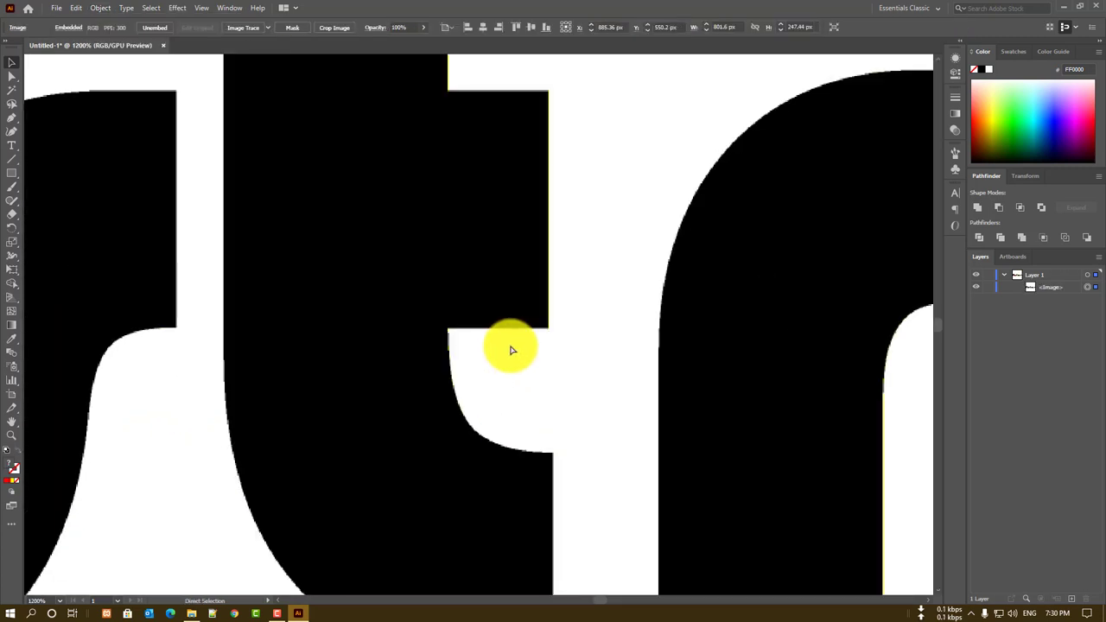
scroll(511, 350, "up", 1)
scroll(512, 350, "up", 2)
scroll(437, 407, "up", 2)
scroll(373, 407, "up", 2)
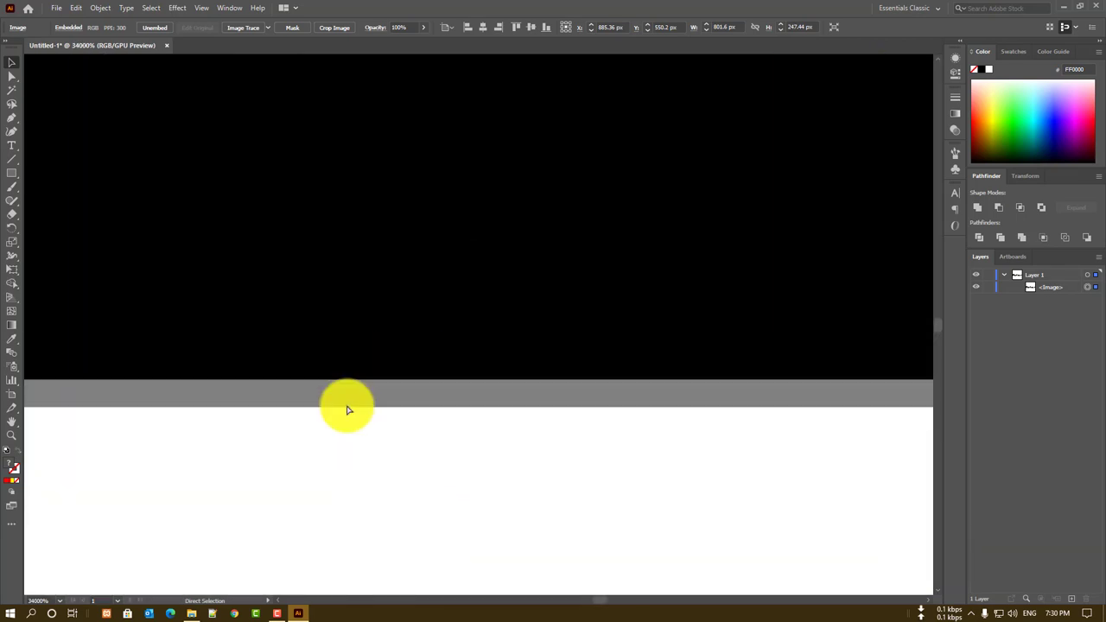
left_click_drag(334, 332, 519, 164)
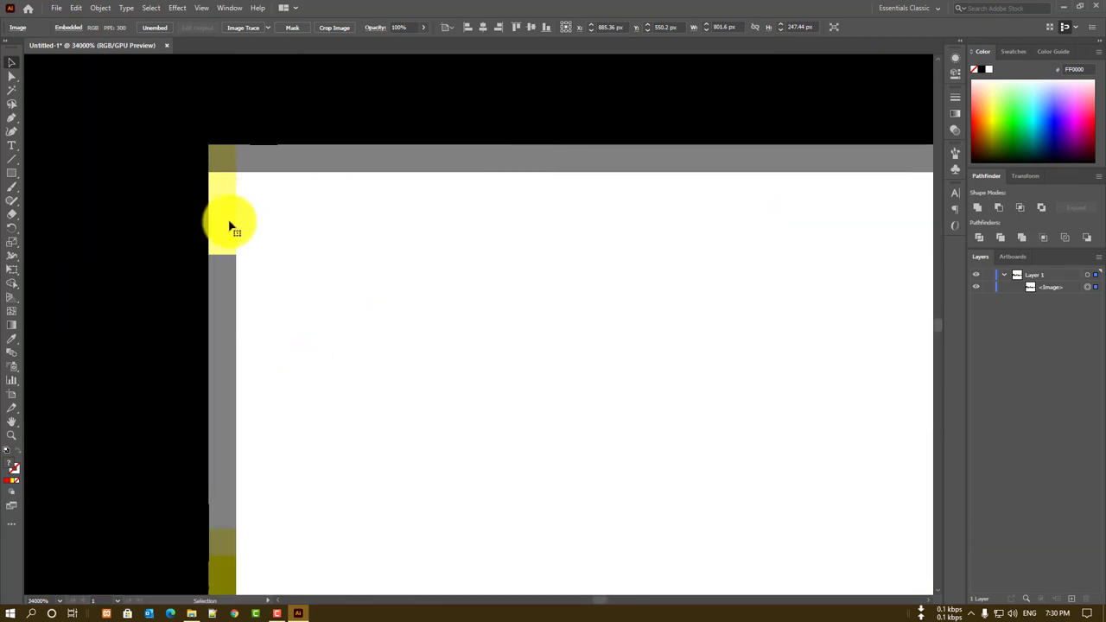
scroll(230, 226, "up", 1)
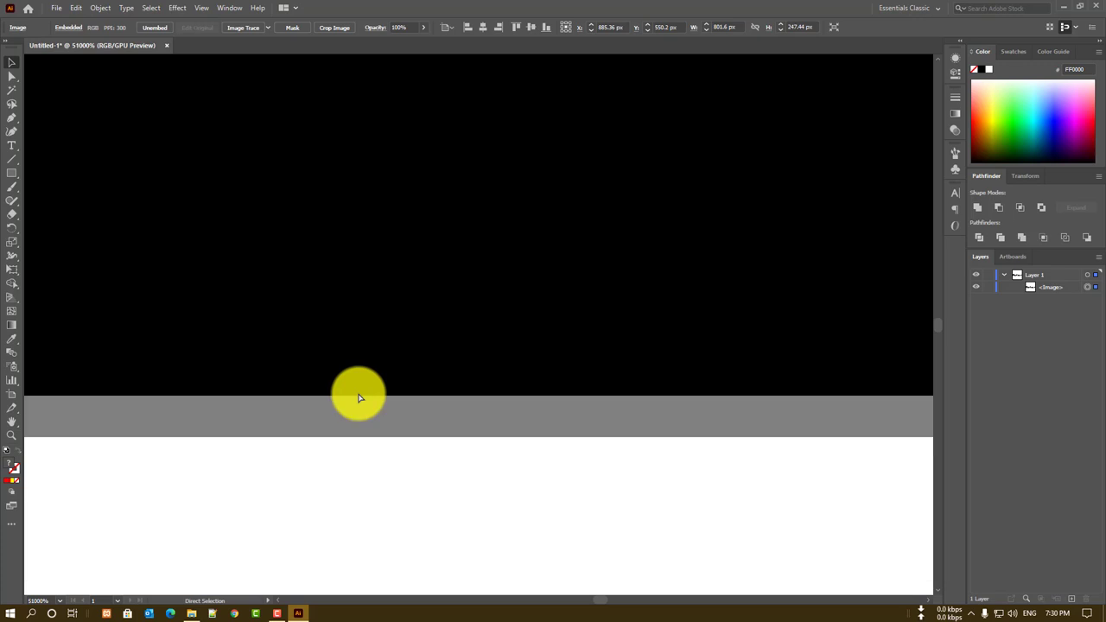
scroll(359, 397, "down", 2)
scroll(359, 397, "down", 2)
scroll(360, 397, "down", 2)
scroll(359, 398, "down", 3)
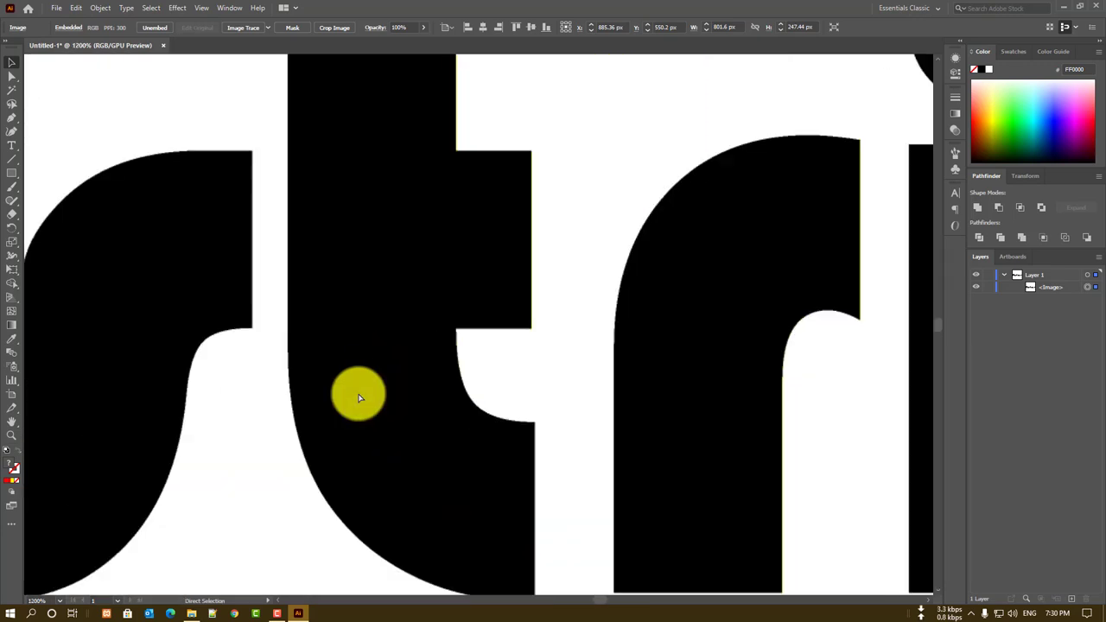
scroll(360, 398, "down", 2)
scroll(360, 398, "down", 1)
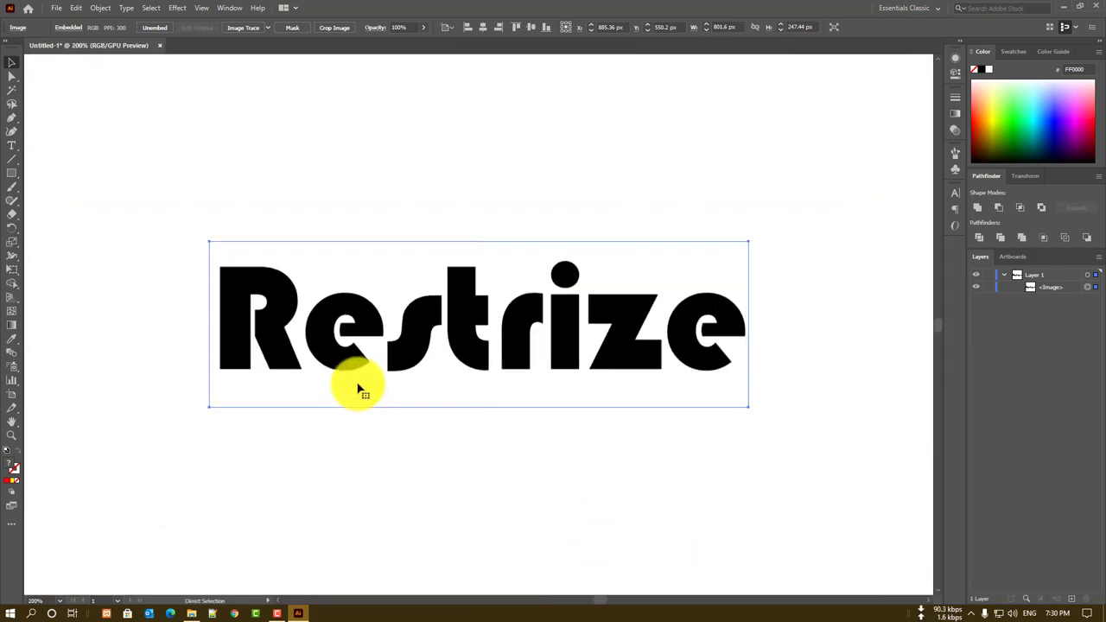
Revert to live text, then marquee-select the Restrize text and delete it
key("Delete")
left_click(358, 386)
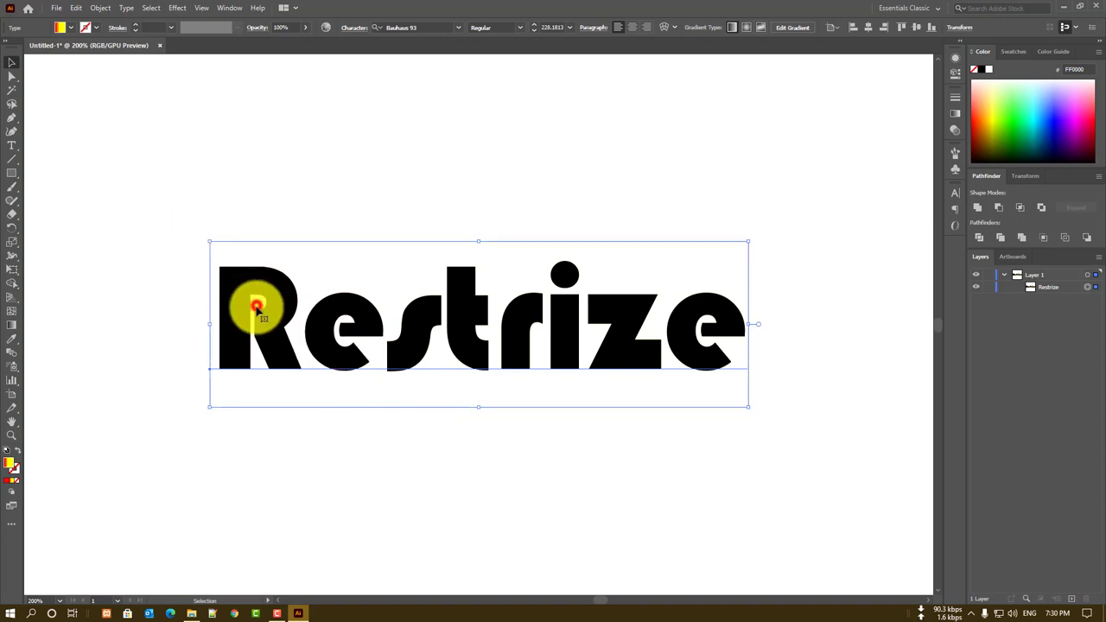
left_click(100, 8)
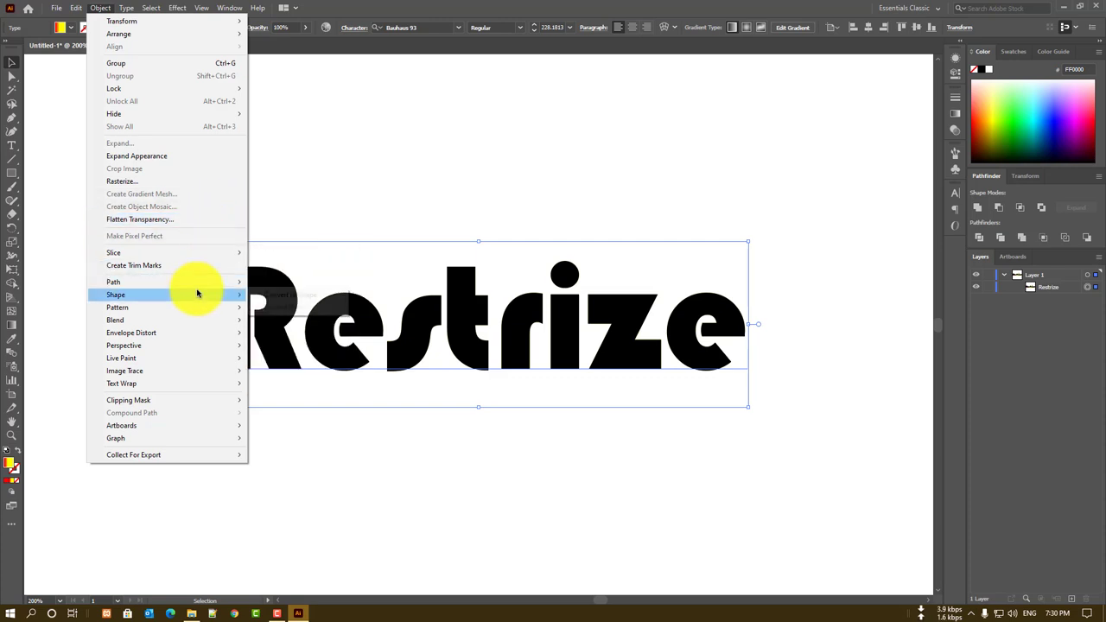
left_click(414, 514)
left_click_drag(467, 8, 430, 294)
double_click(429, 292)
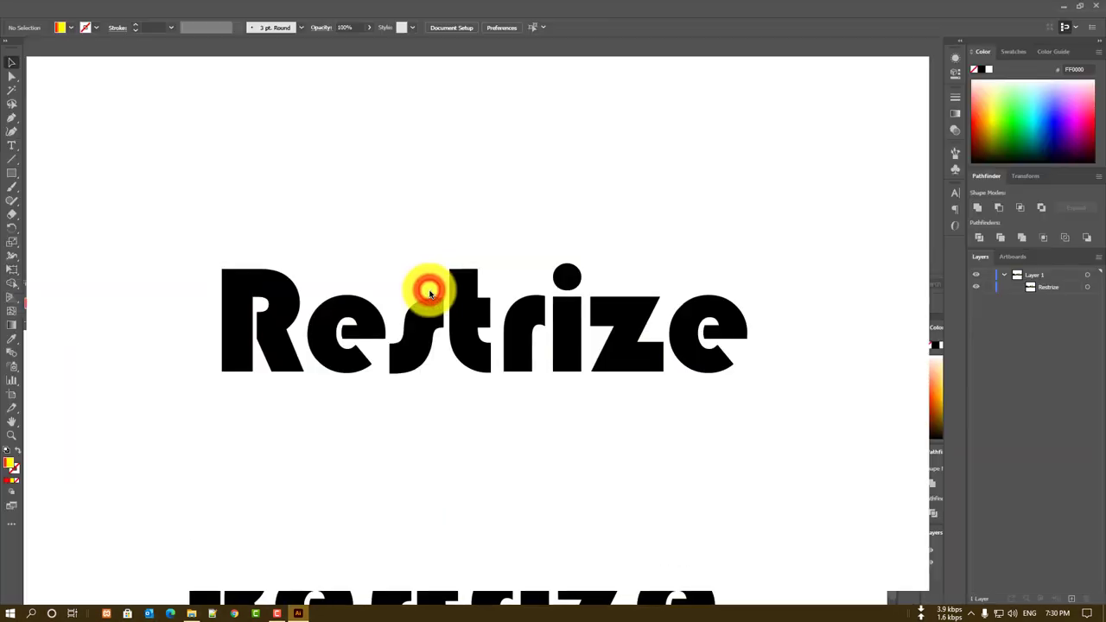
left_click_drag(188, 154, 754, 501)
key("Delete")
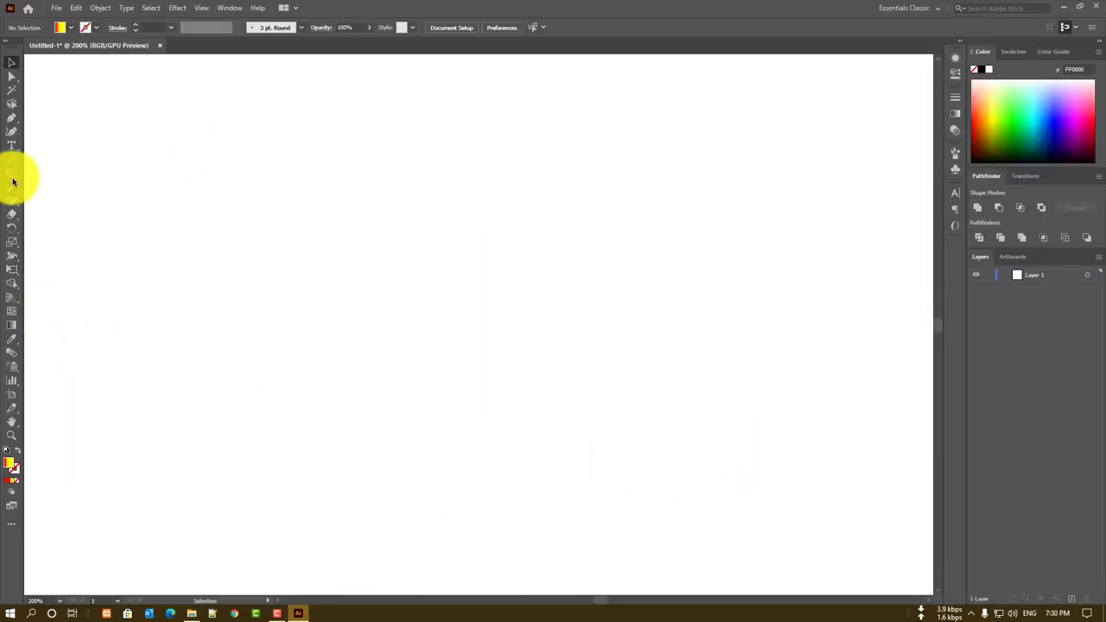
Draw two horizontal test lines with the Line Segment tool and delete one
left_click(11, 155)
left_click_drag(156, 143, 447, 143)
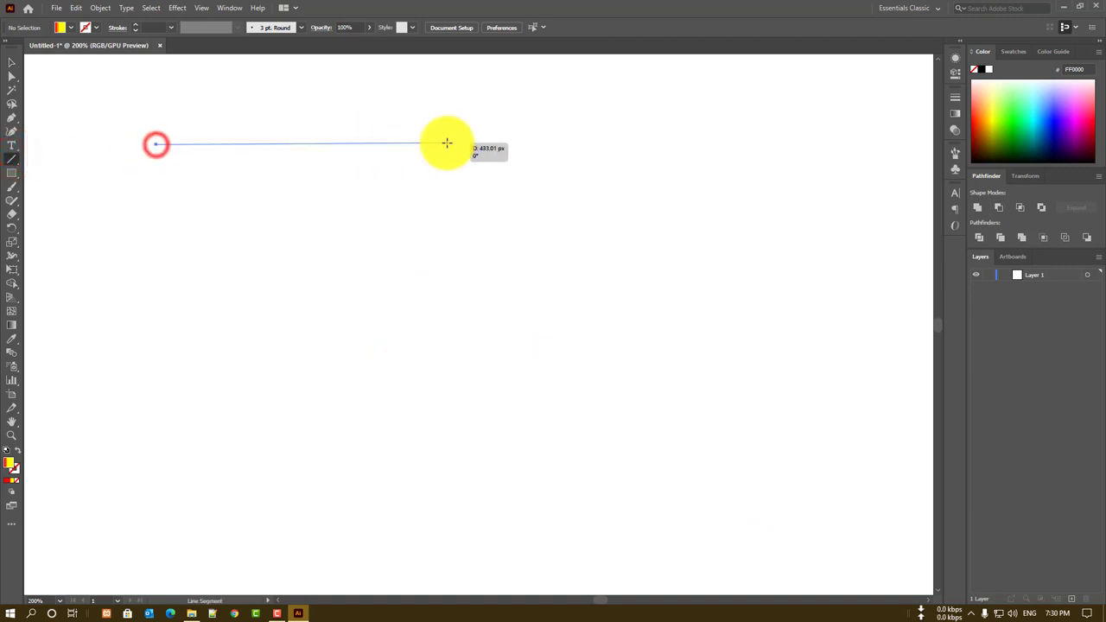
left_click_drag(395, 327, 867, 327)
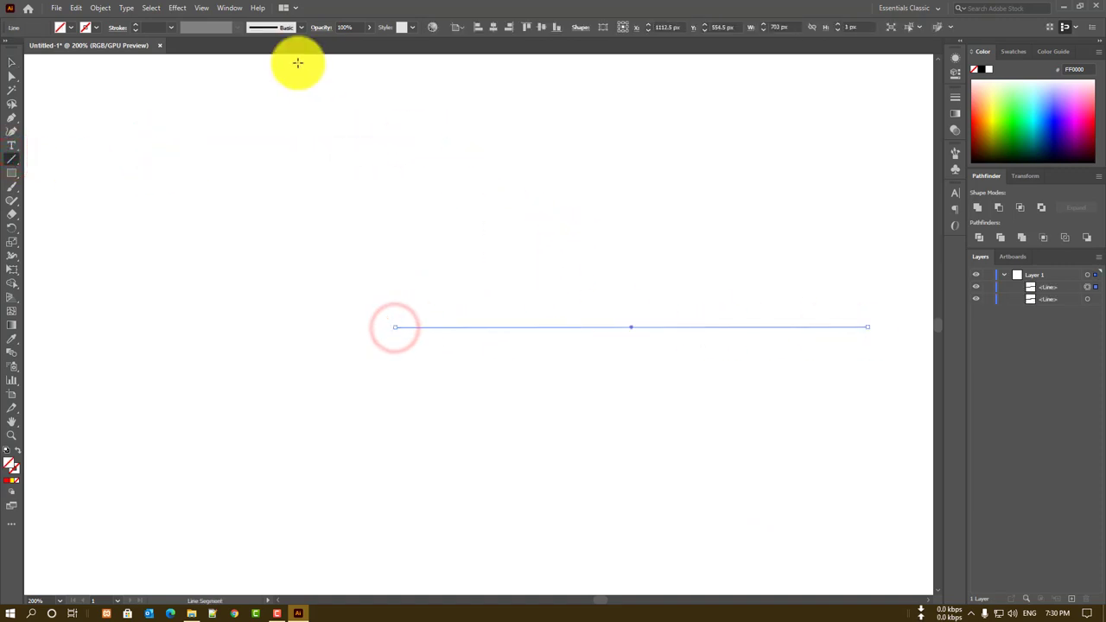
key("Delete")
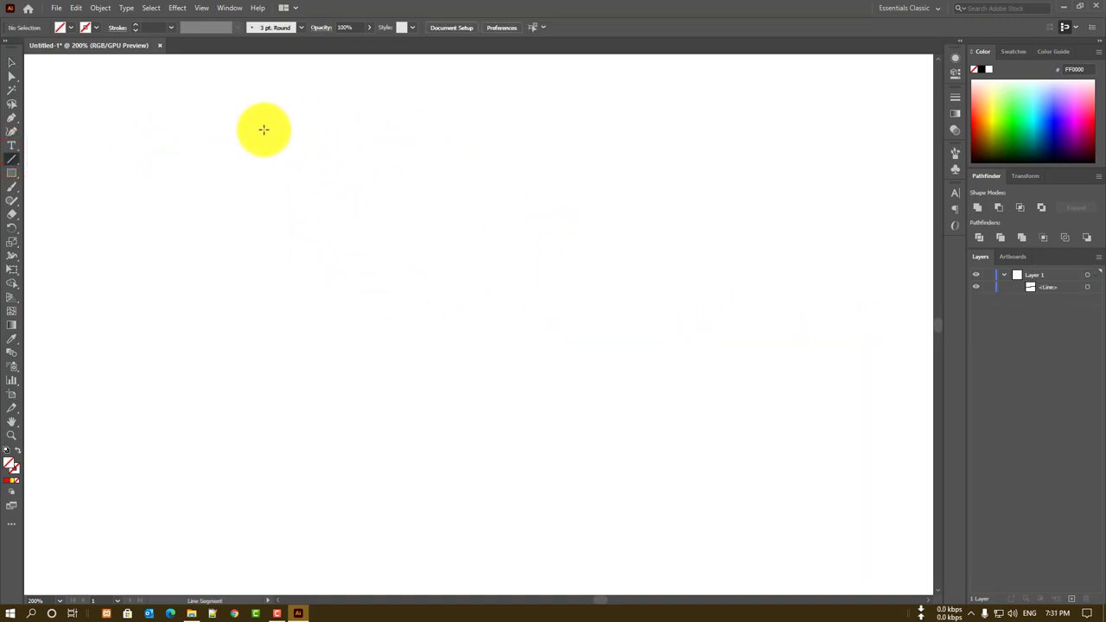
Set the current colour to red EF1D1D and draw three more horizontal lines
double_click(11, 461)
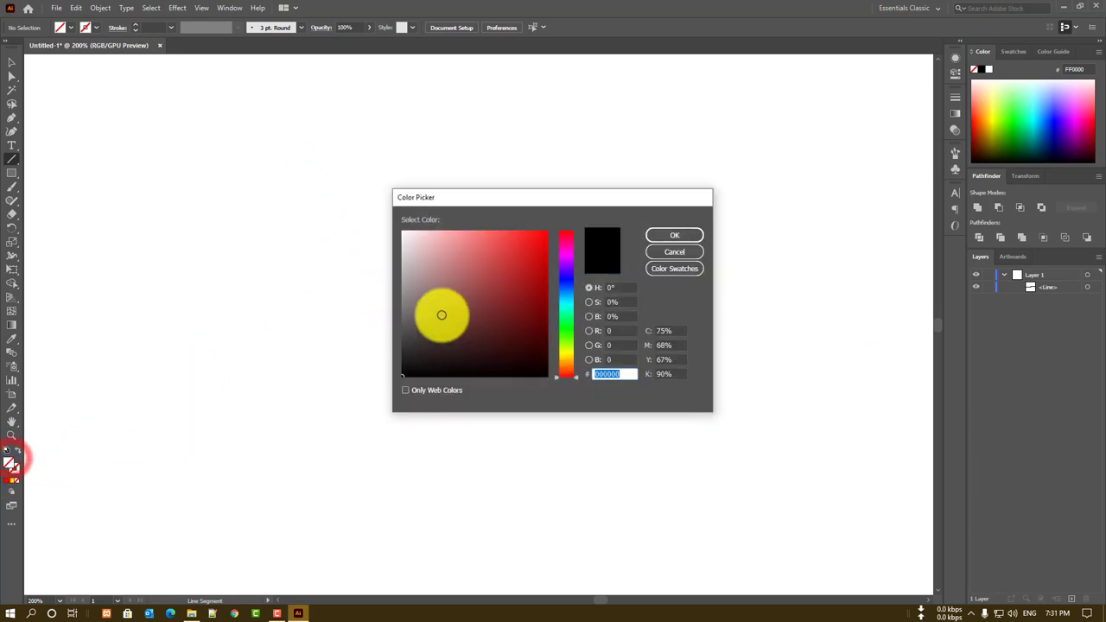
left_click(531, 238)
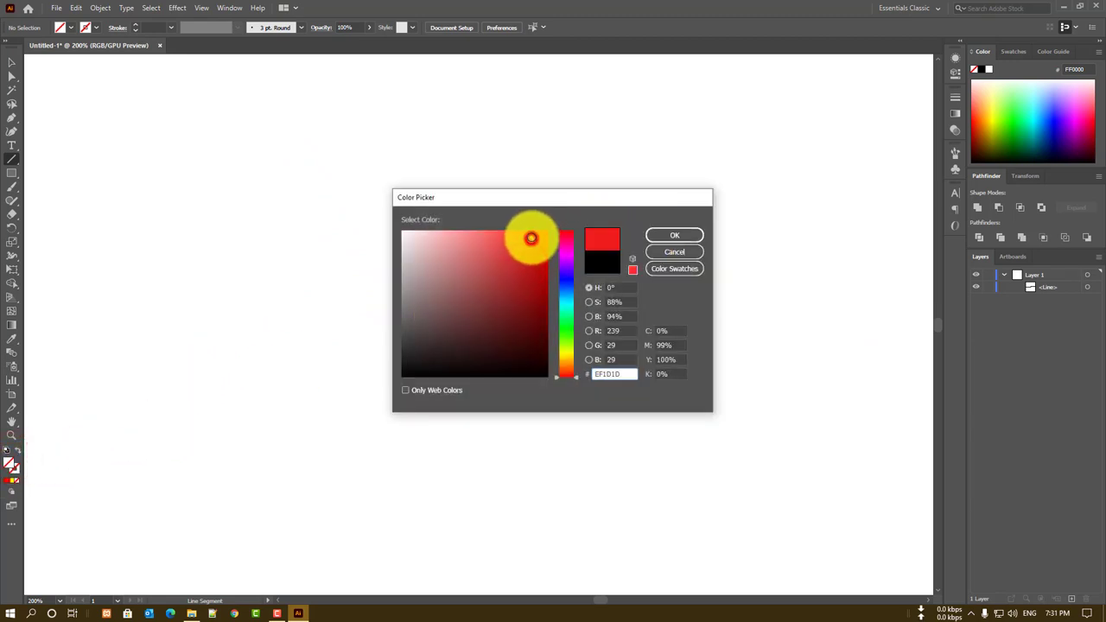
left_click(648, 240)
mouse_move(242, 209)
left_mouse_down()
mouse_move(605, 218)
mouse_move(609, 208)
left_mouse_up()
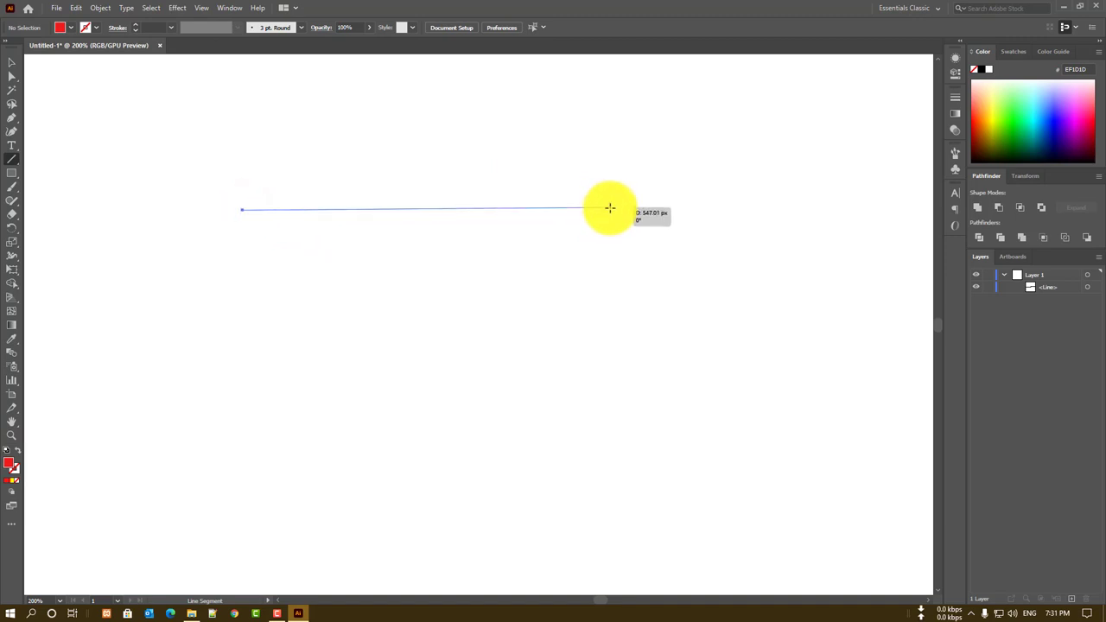
left_click_drag(466, 395, 818, 390)
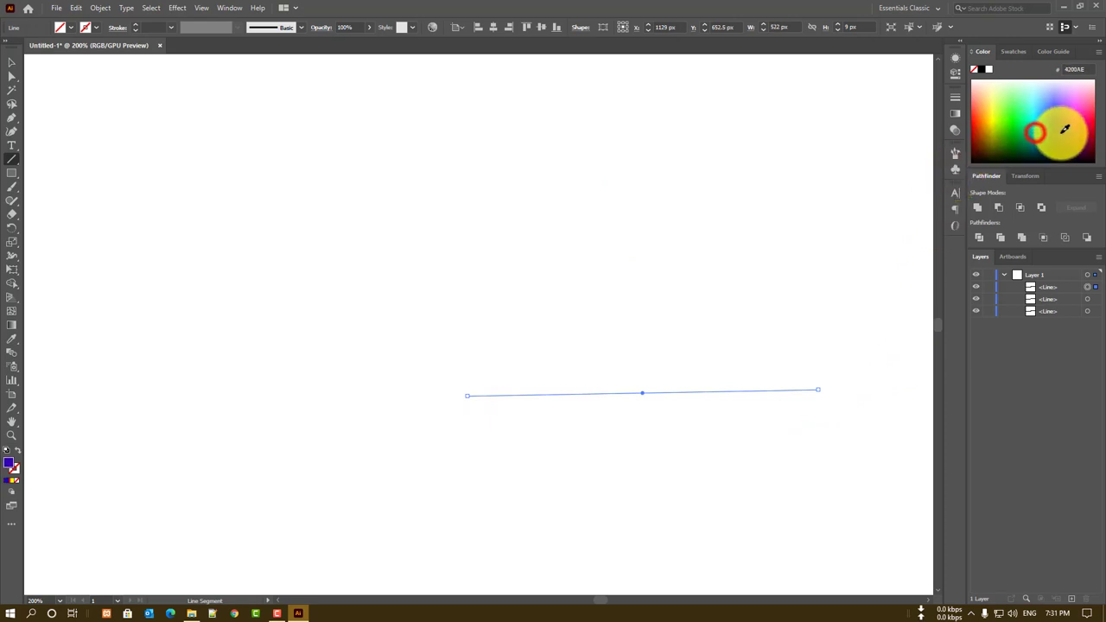
left_click_drag(400, 310, 686, 304)
left_click(976, 123)
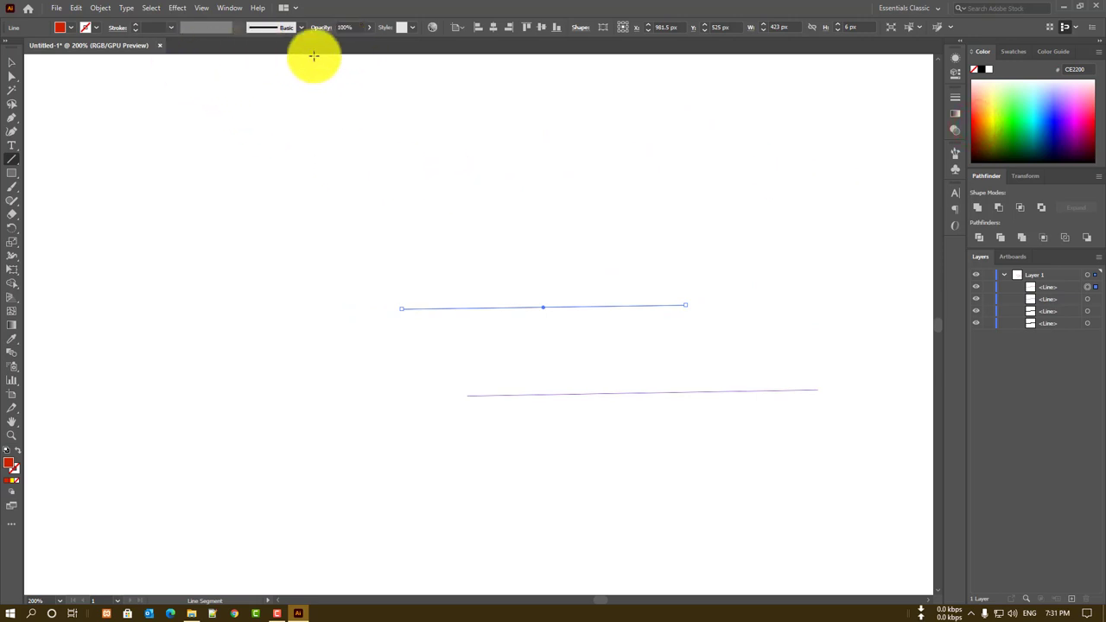
Marquee-select all four lines and delete them
left_click(11, 62)
left_click(219, 261)
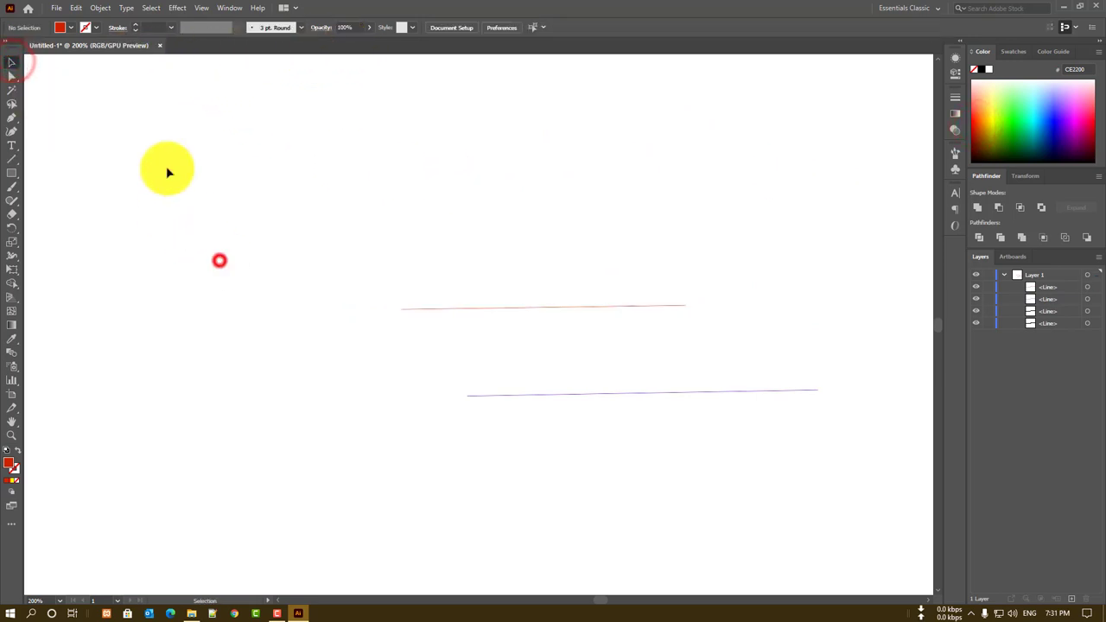
left_click_drag(133, 90, 921, 510)
key("Delete")
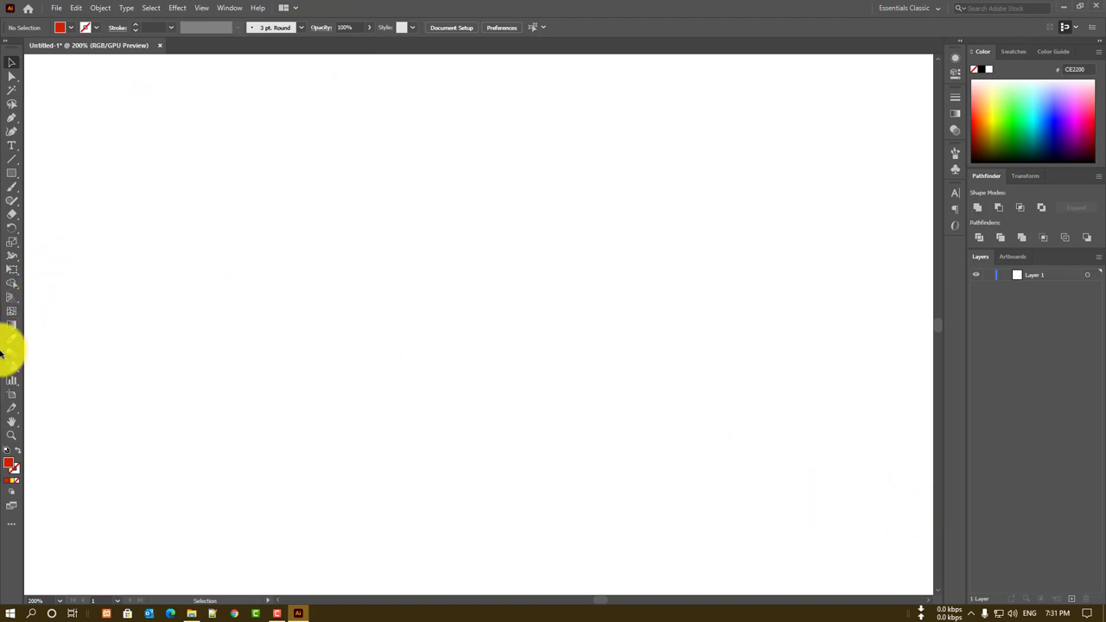
Draw a 476 px horizontal line and pick dark red 732900 as the colour
left_click(11, 160)
left_click_drag(156, 191, 454, 195)
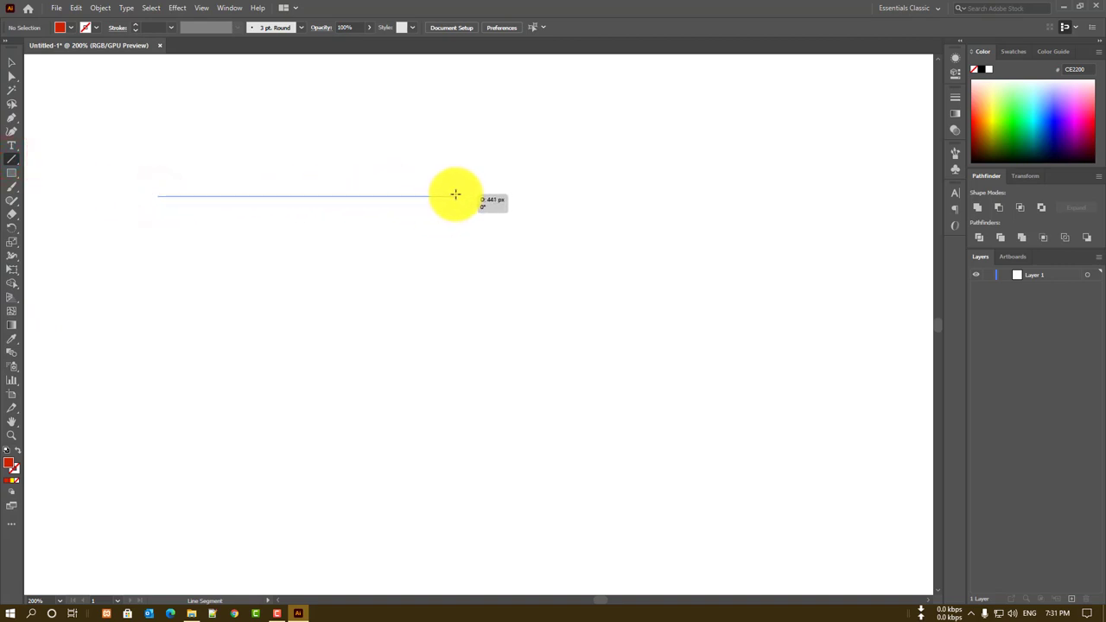
left_click_drag(477, 194, 478, 195)
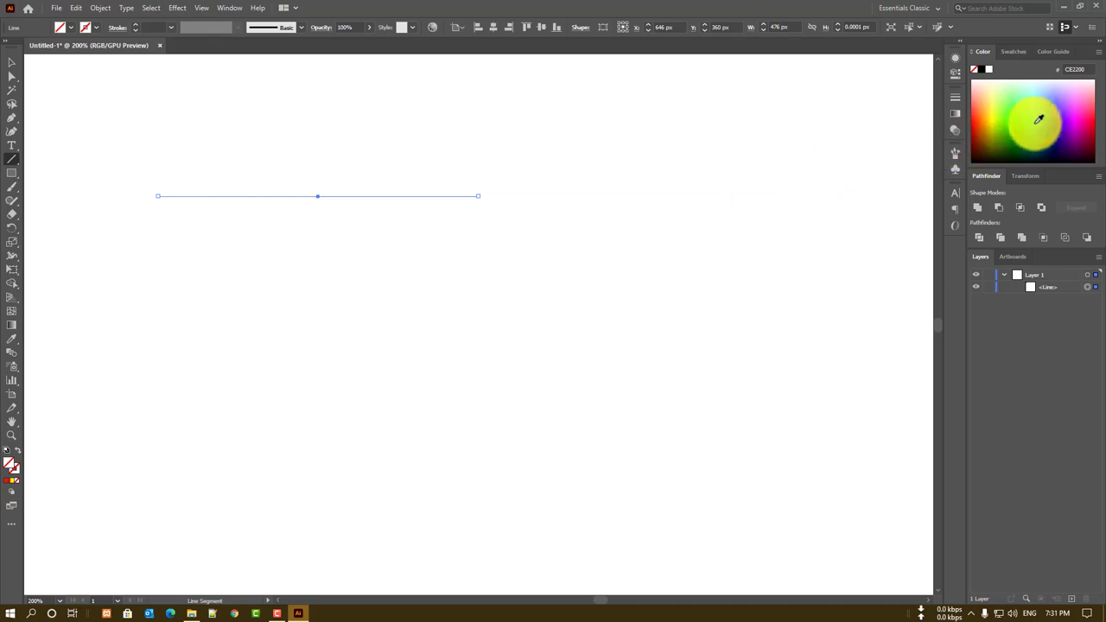
mouse_move(1004, 120)
left_mouse_down()
mouse_move(976, 127)
mouse_move(980, 139)
left_mouse_up()
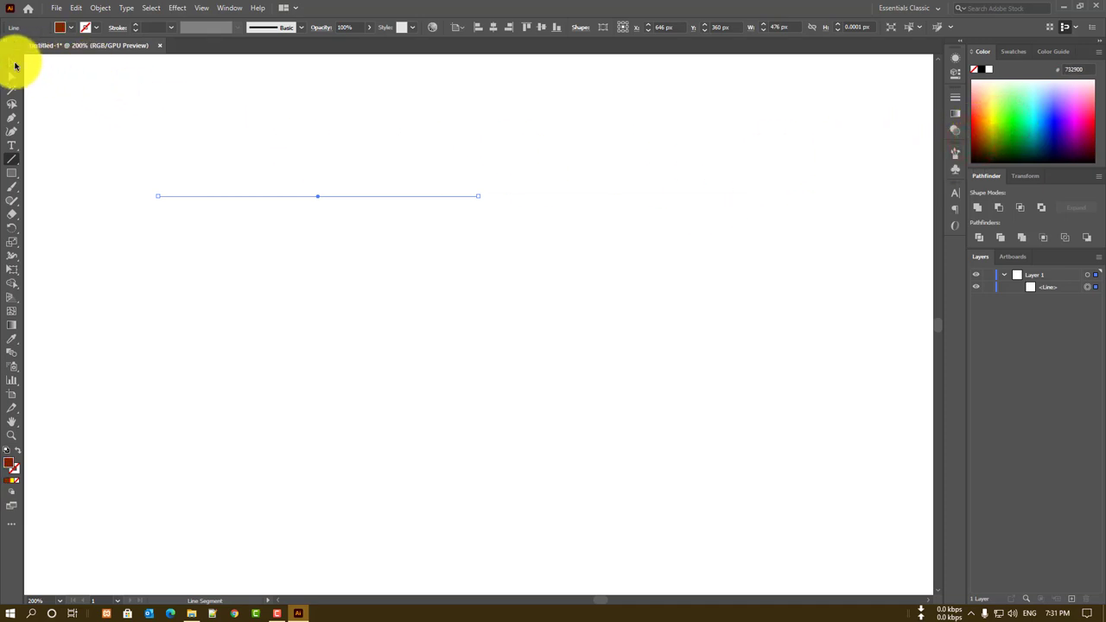
Alt-drag a copy of the line lower right, then select both lines and delete them
left_click(12, 63)
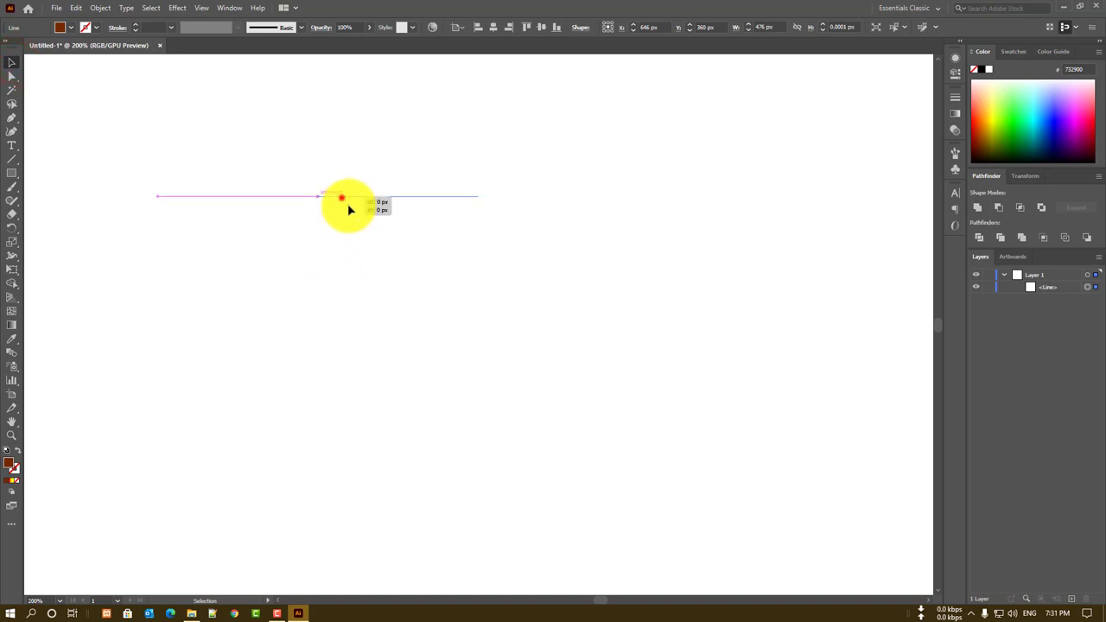
left_click_drag(349, 209, 380, 260)
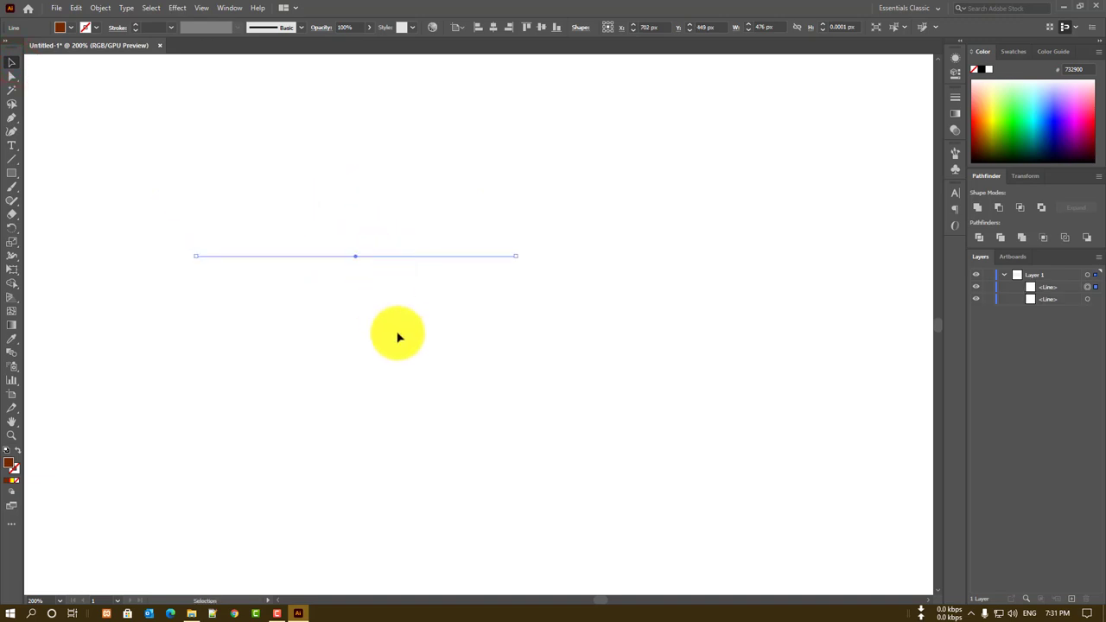
left_click(14, 67)
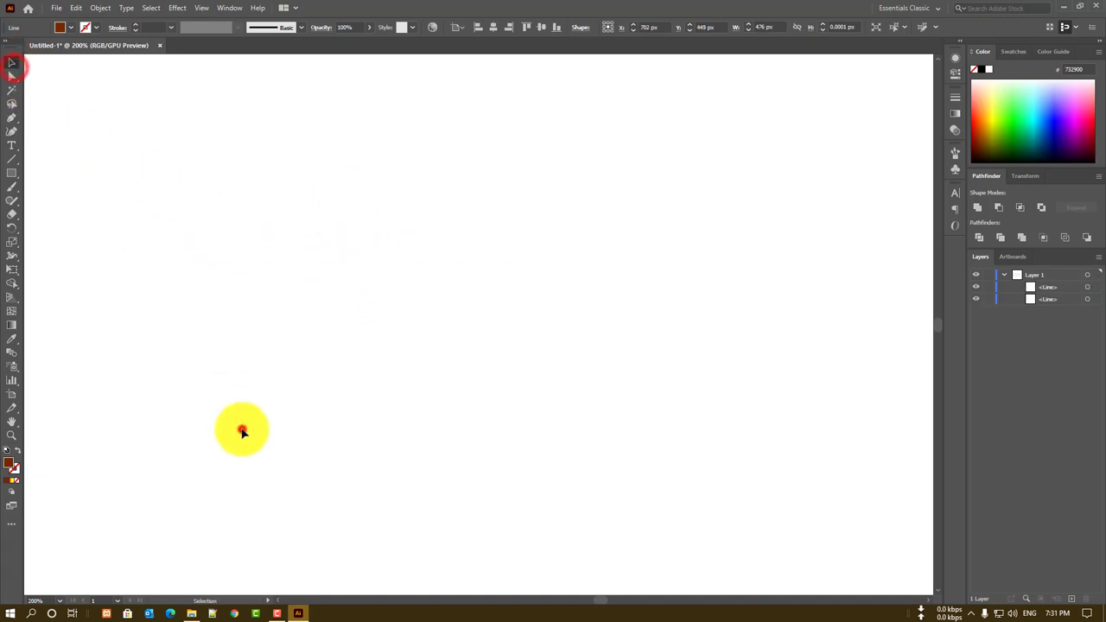
left_click(240, 430)
left_click_drag(116, 134, 667, 445)
key("Delete")
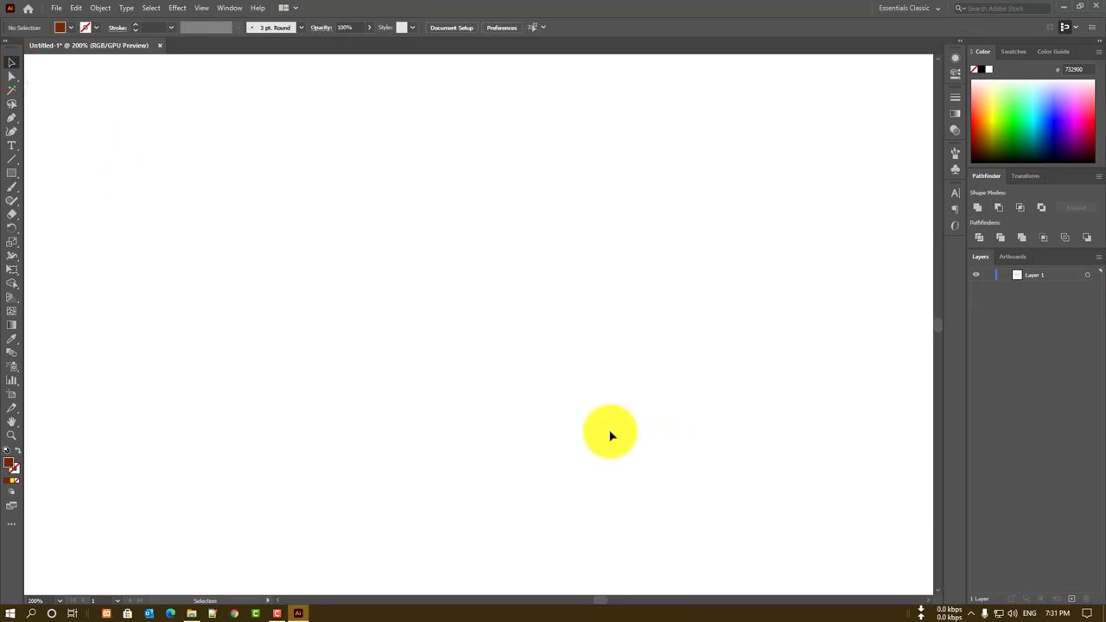
left_click_drag(103, 105, 657, 374)
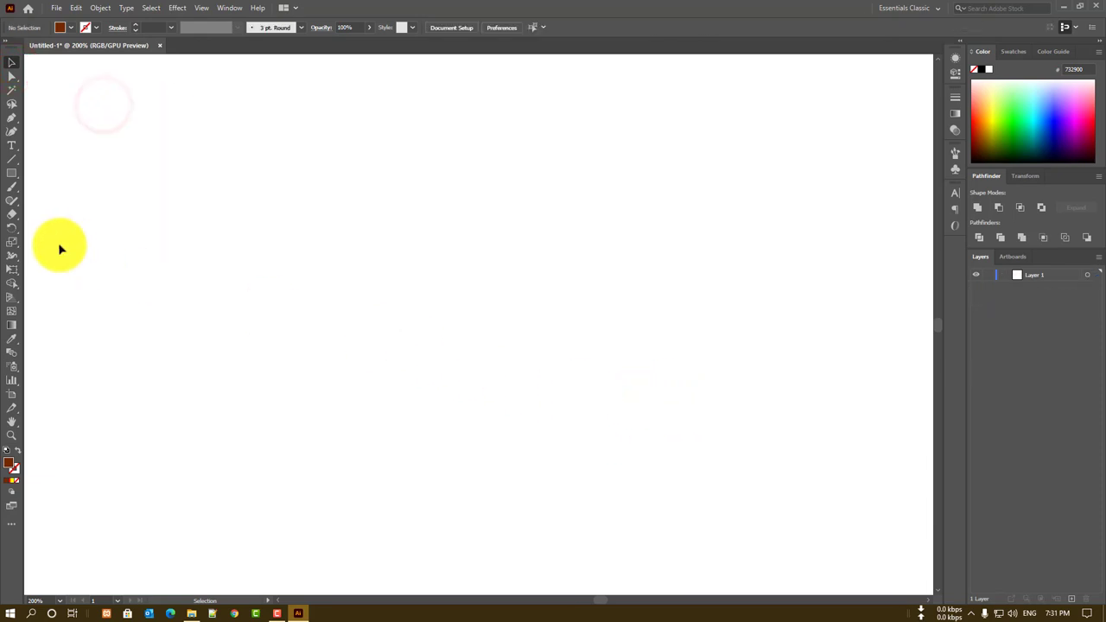
Draw a horizontal line near the top left with a red 2 pt stroke
left_click(11, 158)
left_click_drag(208, 158, 523, 158)
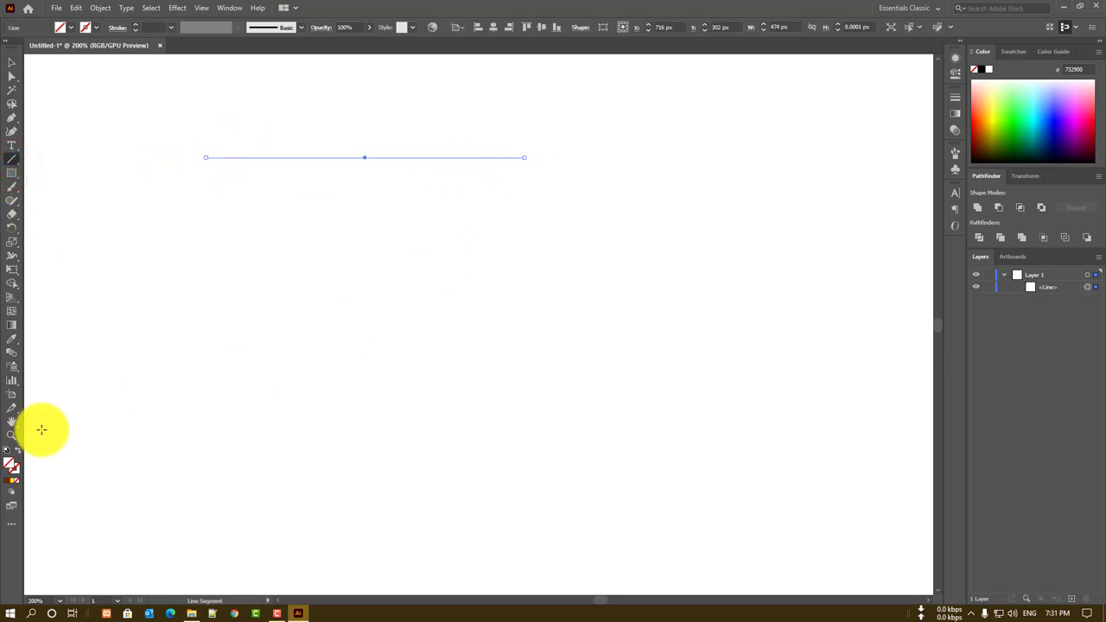
left_click(98, 28)
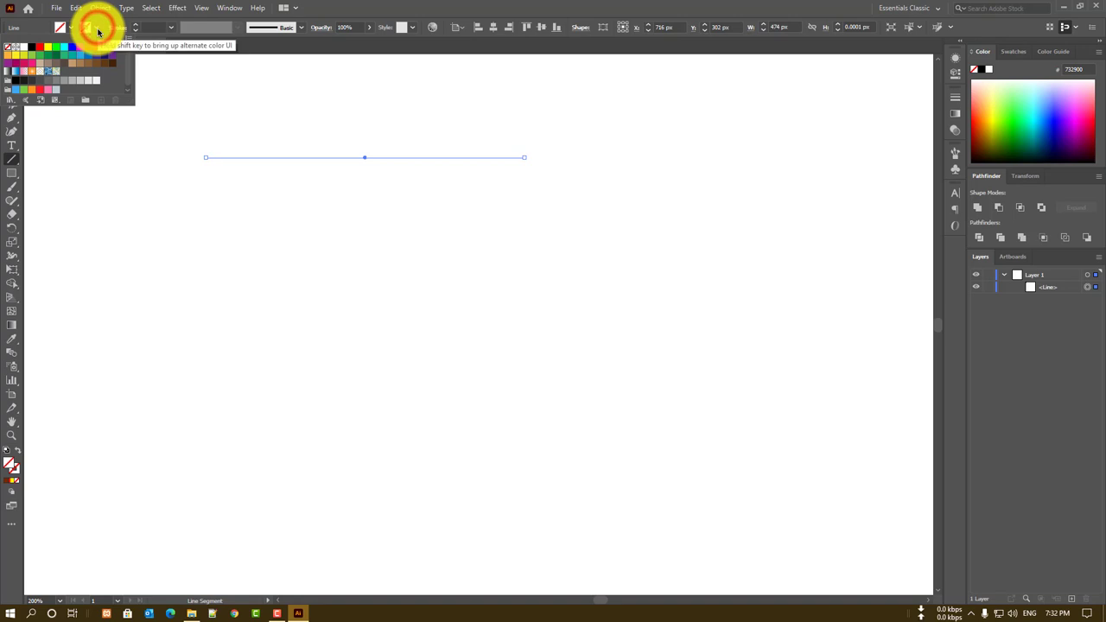
left_click(43, 49)
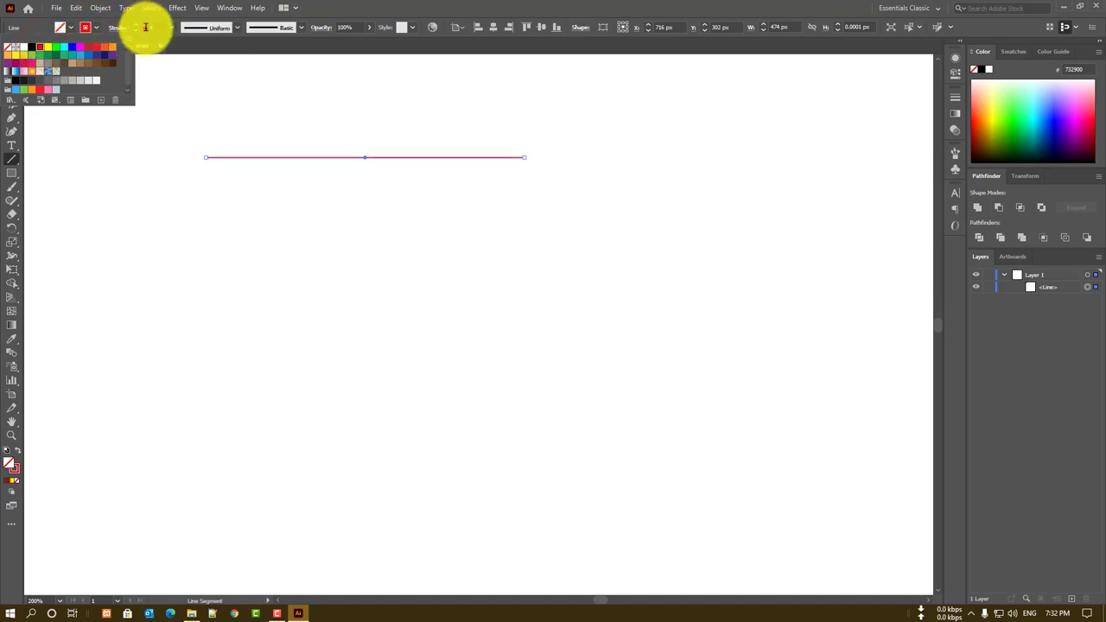
left_click(145, 27)
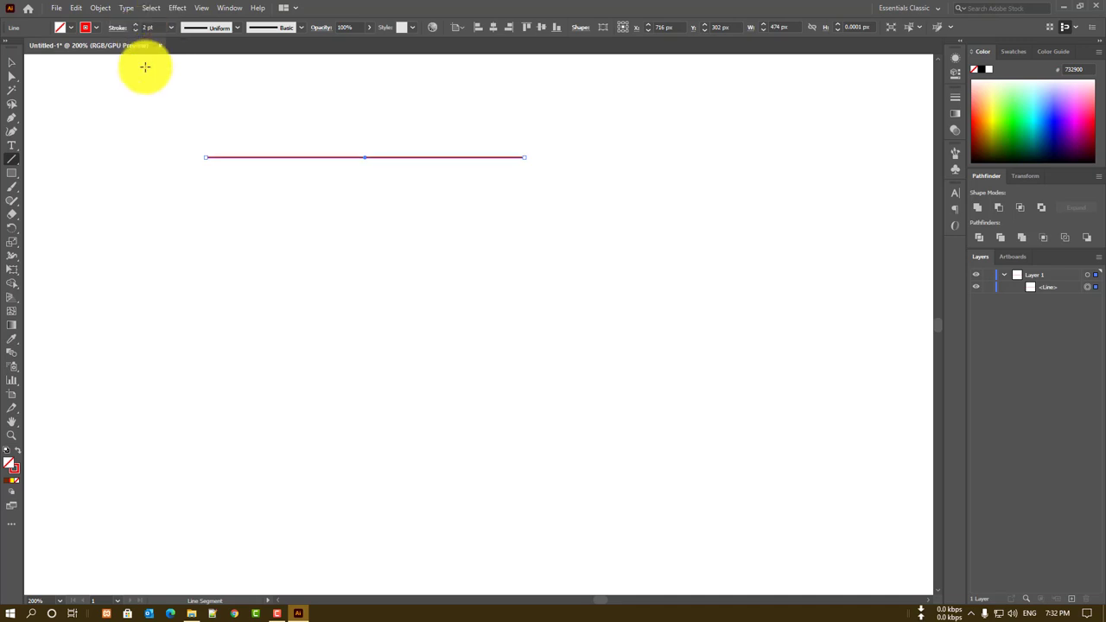
Copy the red line lower and right, then select both lines' endpoints with Direct Selection
left_click(12, 64)
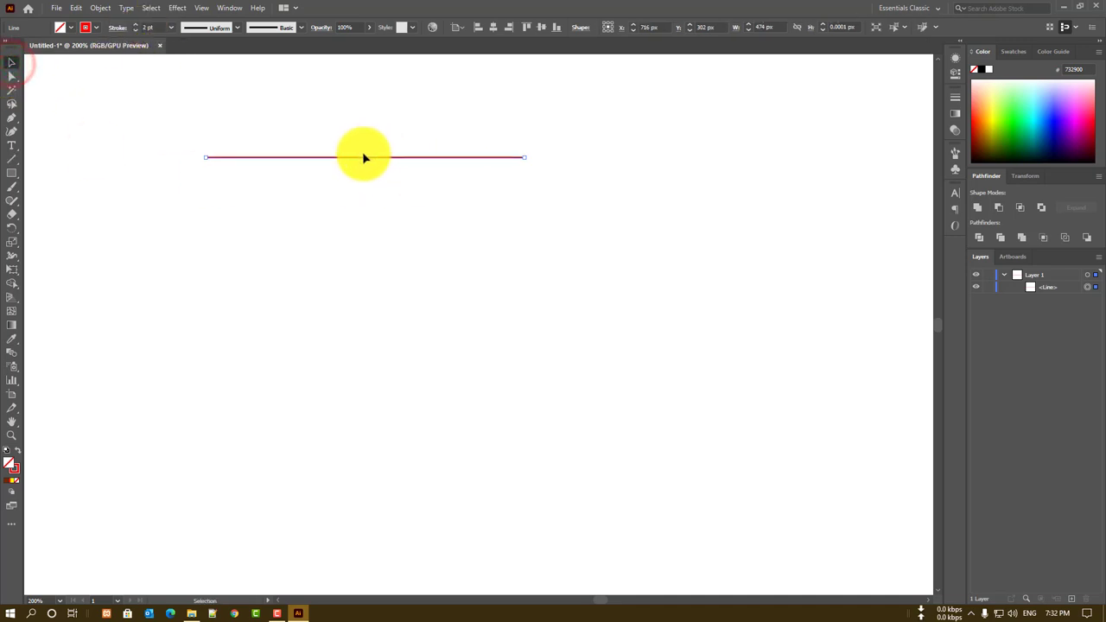
left_click_drag(367, 158, 537, 309)
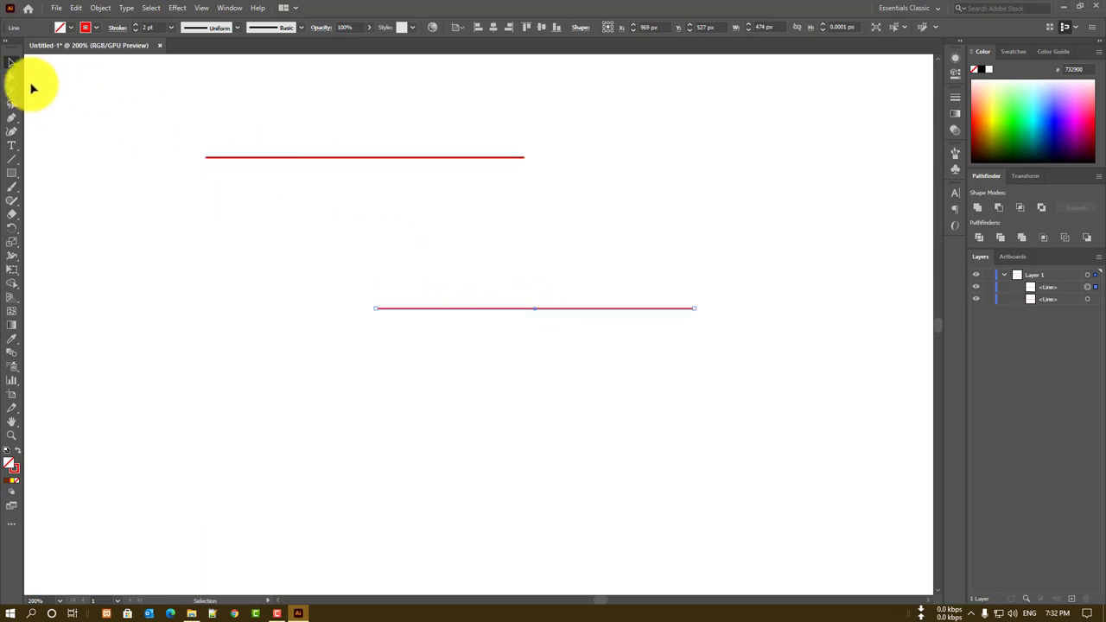
left_click(160, 290)
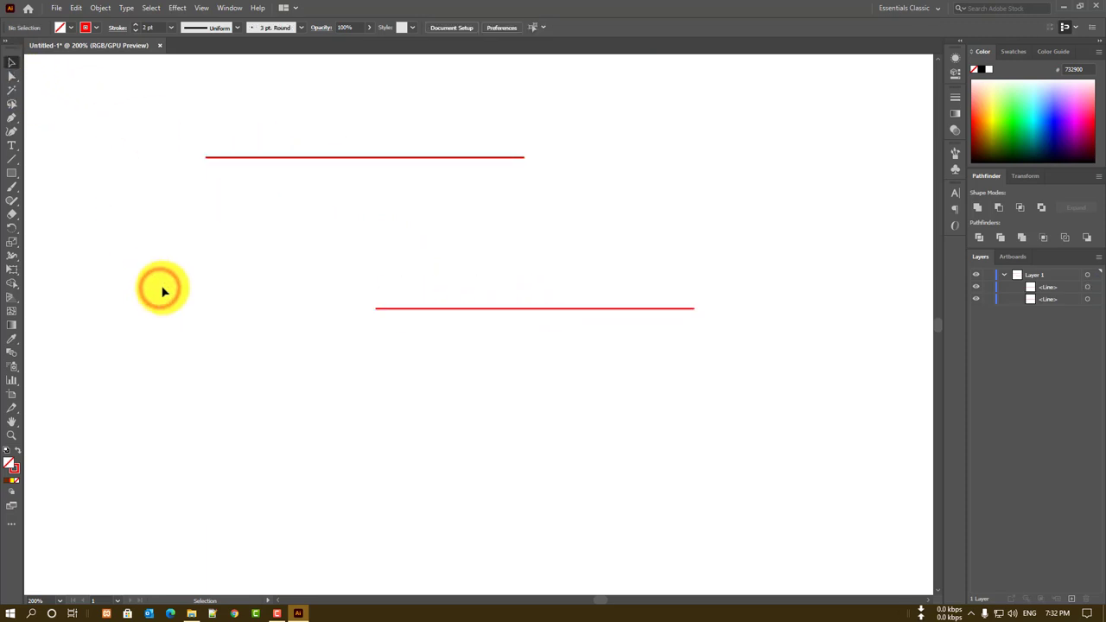
left_click(12, 76)
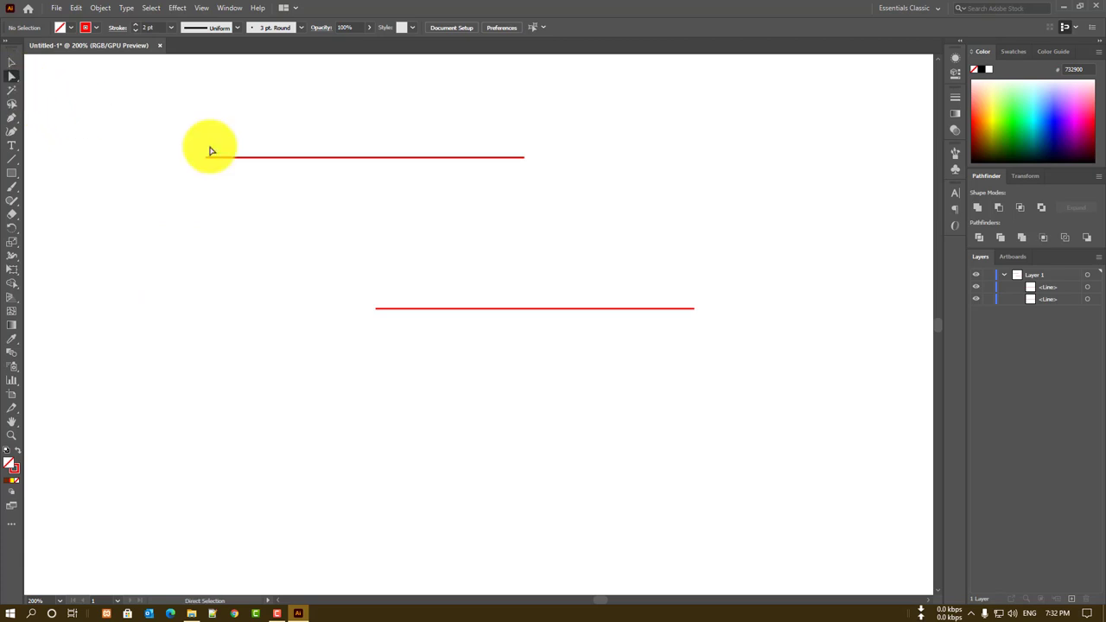
left_click(493, 158)
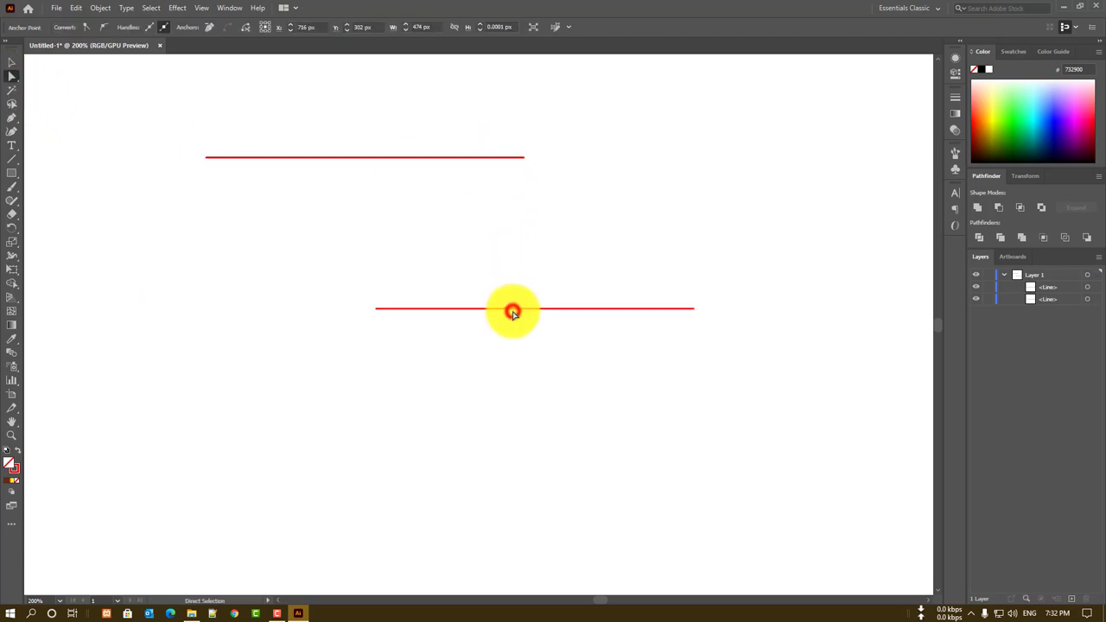
left_click(512, 311)
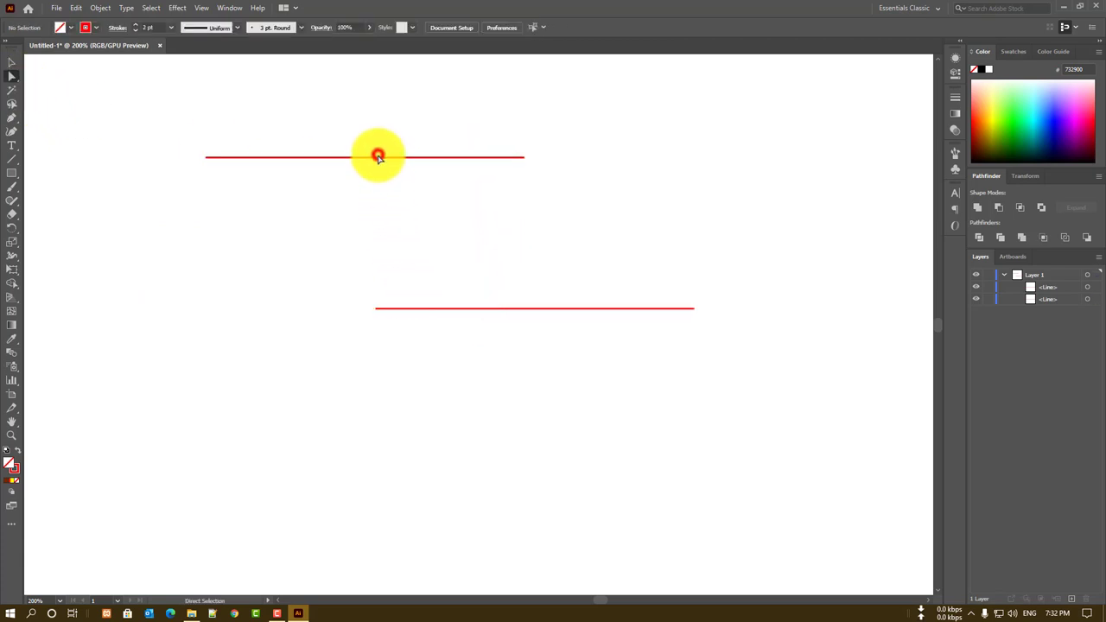
left_click_drag(158, 99, 864, 467)
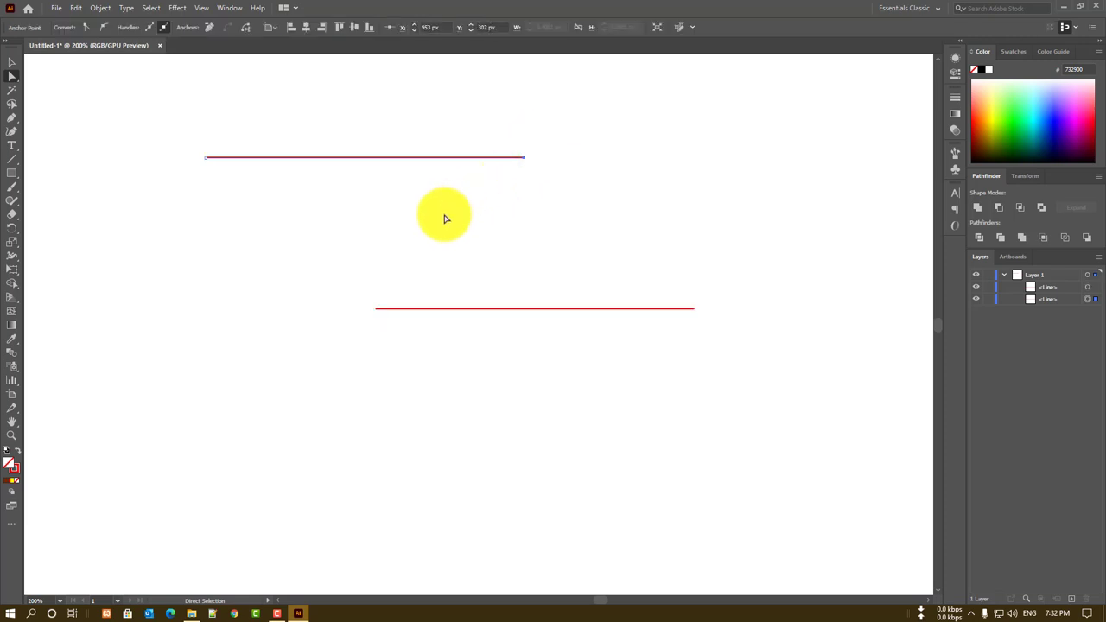
left_click_drag(350, 272, 406, 353)
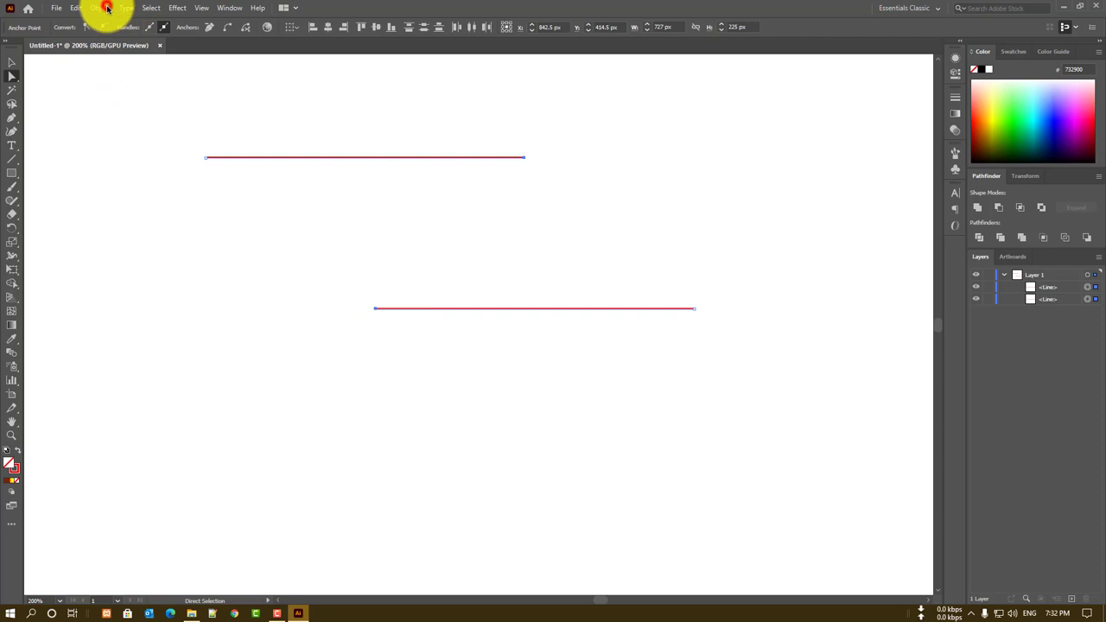
left_click(100, 8)
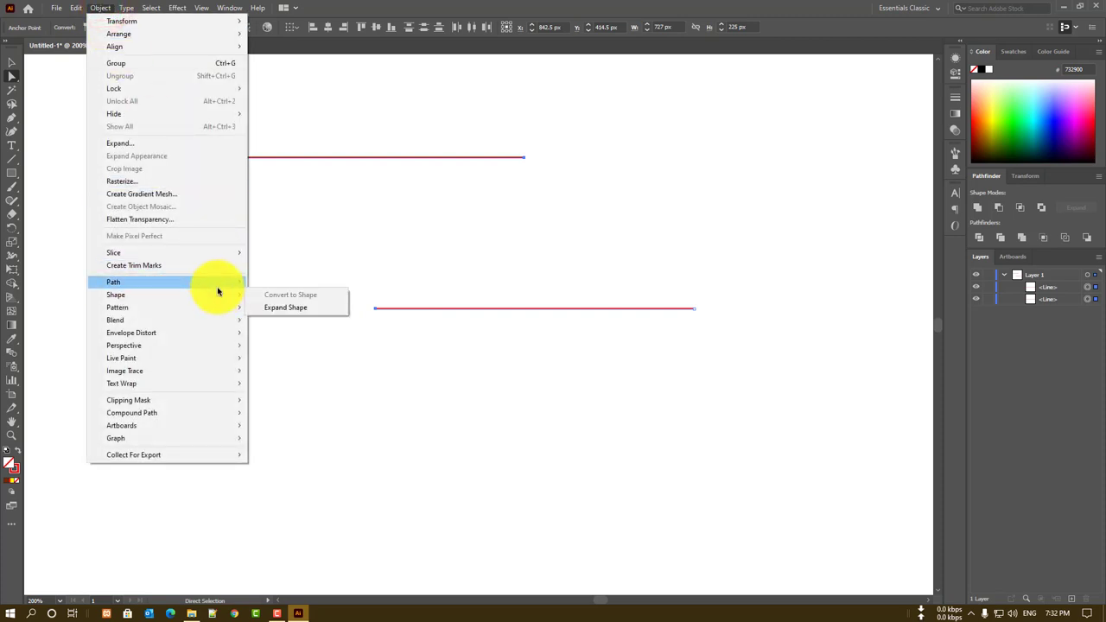
mouse_move(114, 281)
left_click(306, 285)
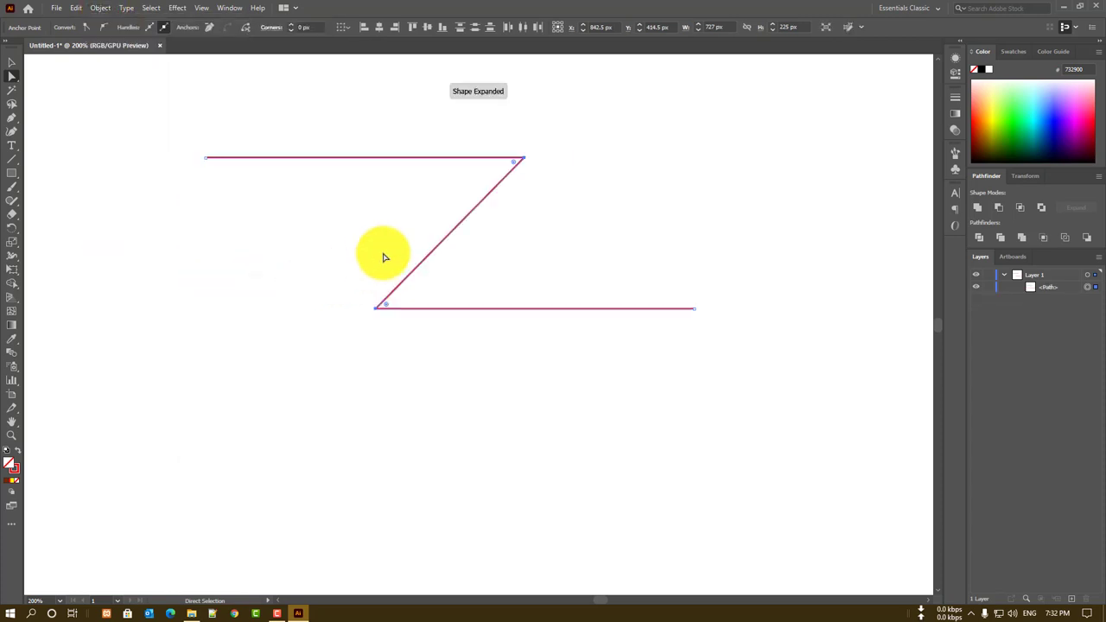
left_click(369, 309)
key("Delete")
left_click(165, 129)
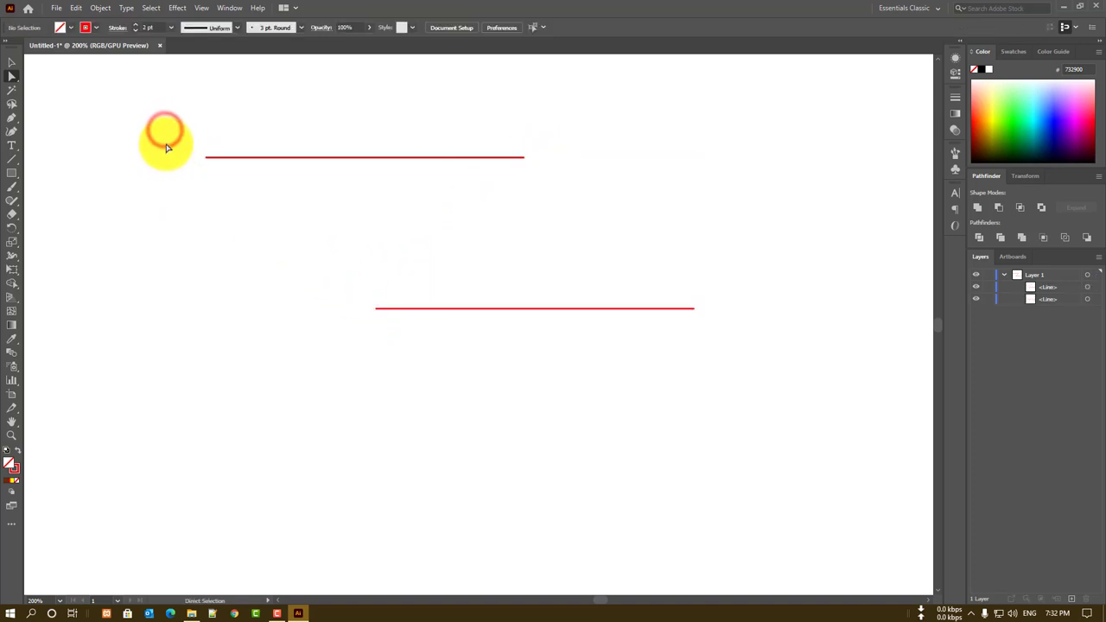
left_click_drag(178, 135, 259, 200)
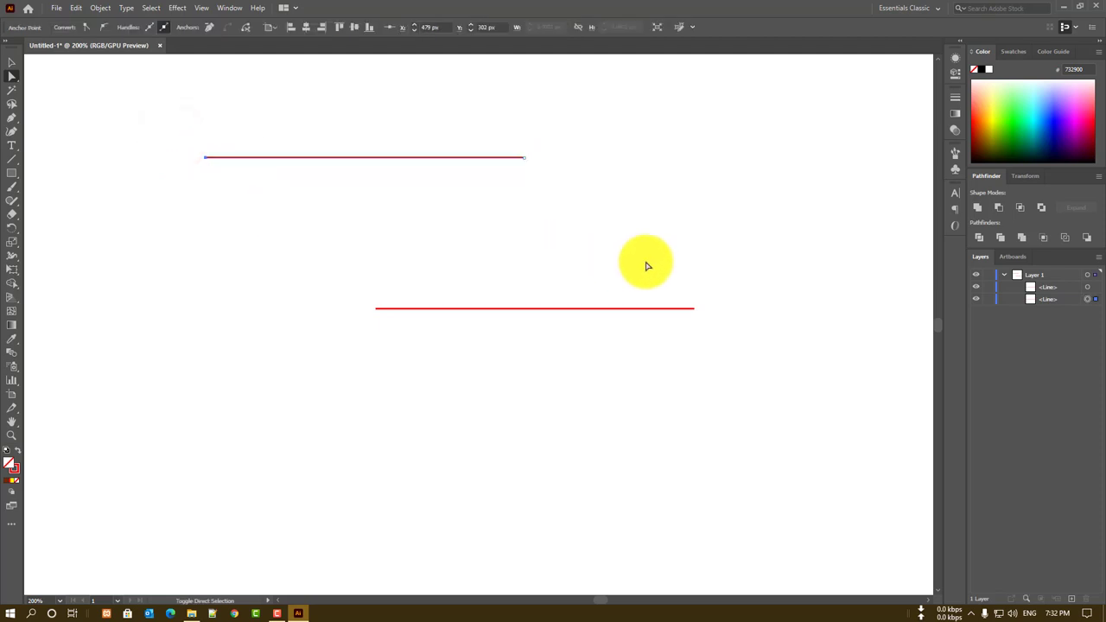
left_click_drag(646, 266, 709, 336)
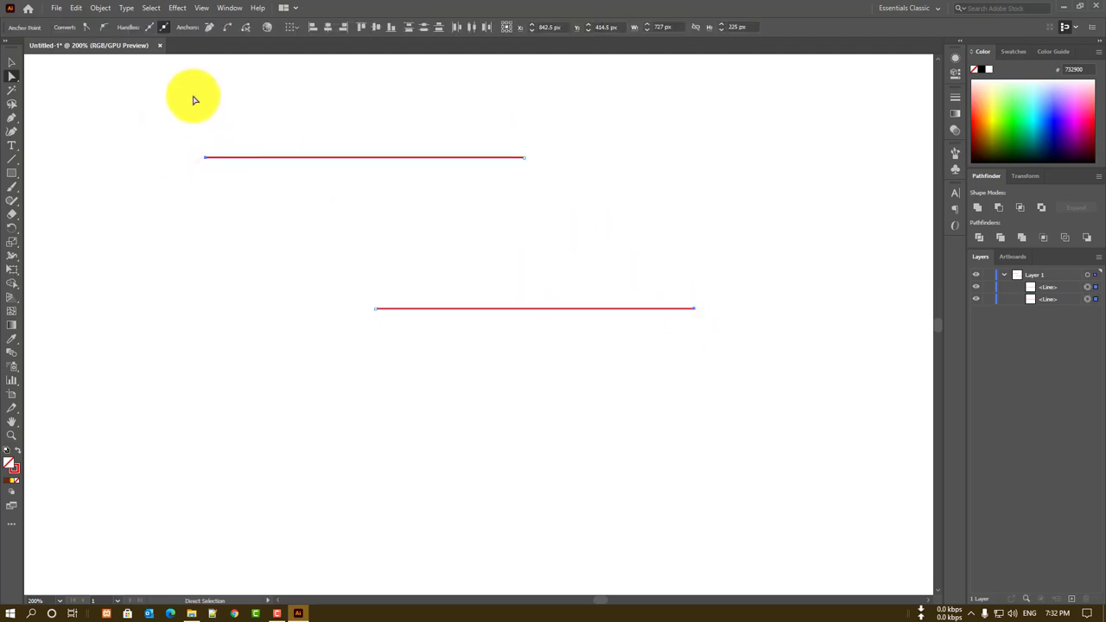
left_click(100, 11)
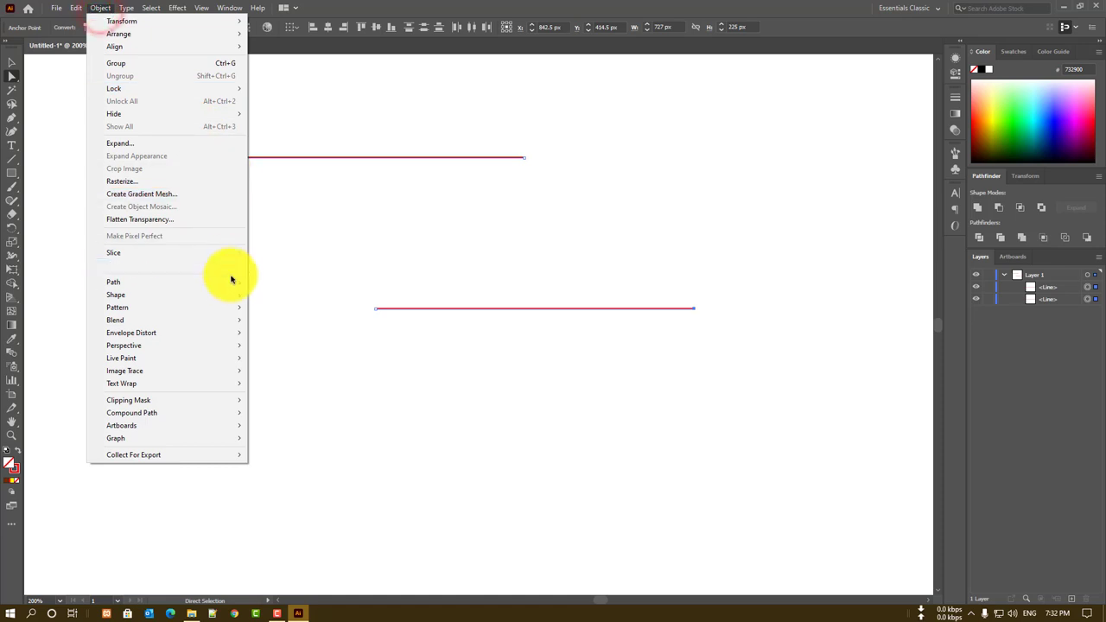
left_click(268, 283)
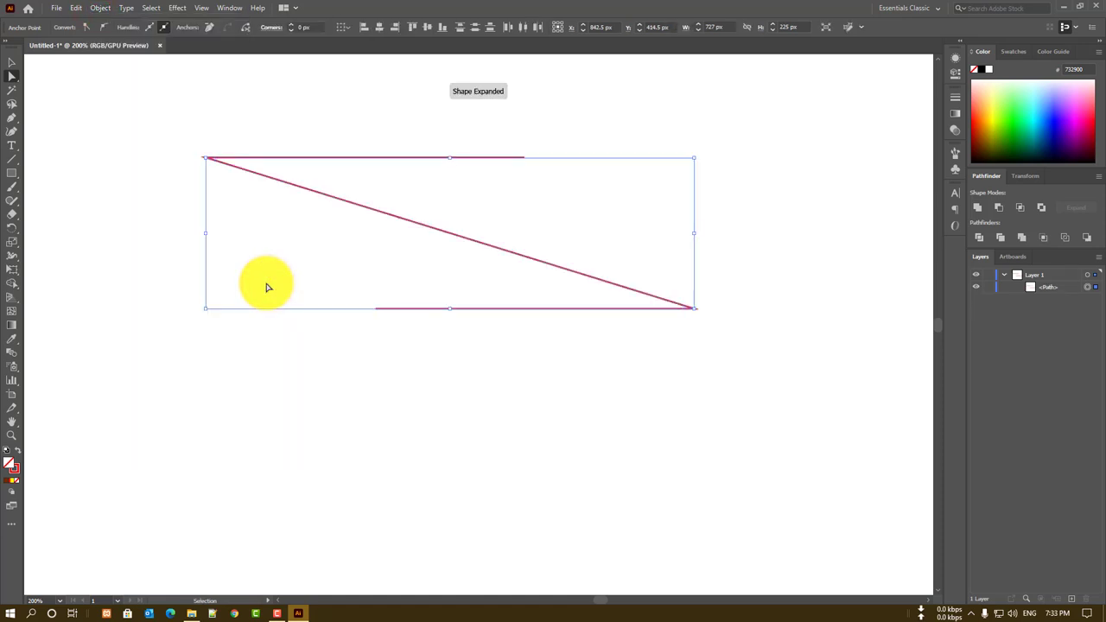
key("ctrl+z")
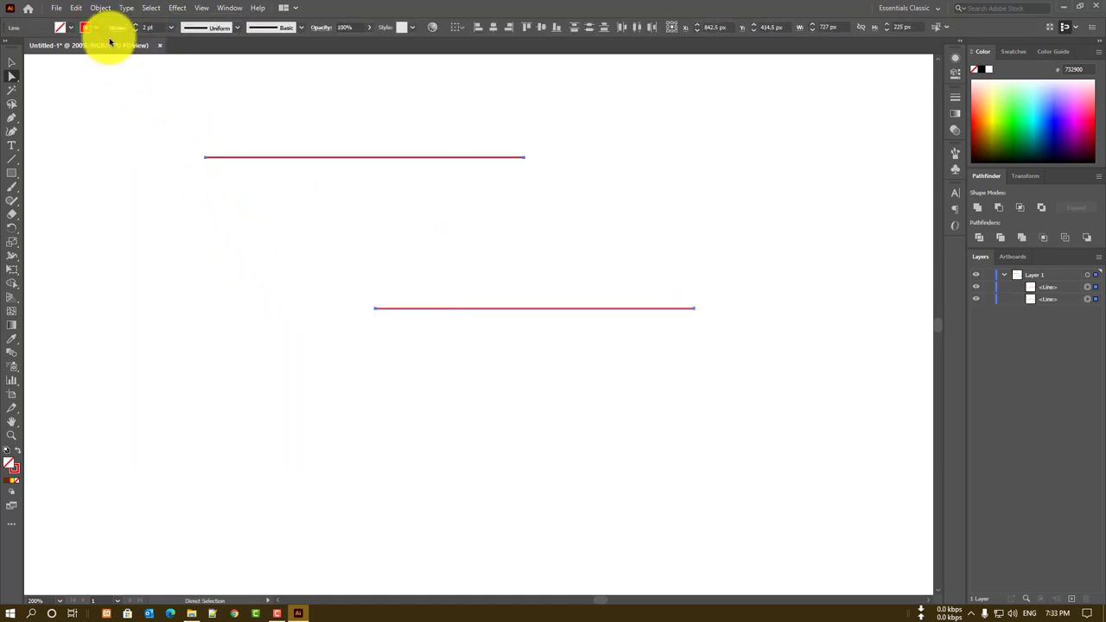
Use Object > Path > Add Anchor Points to give both red lines a midpoint anchor
left_click(100, 8)
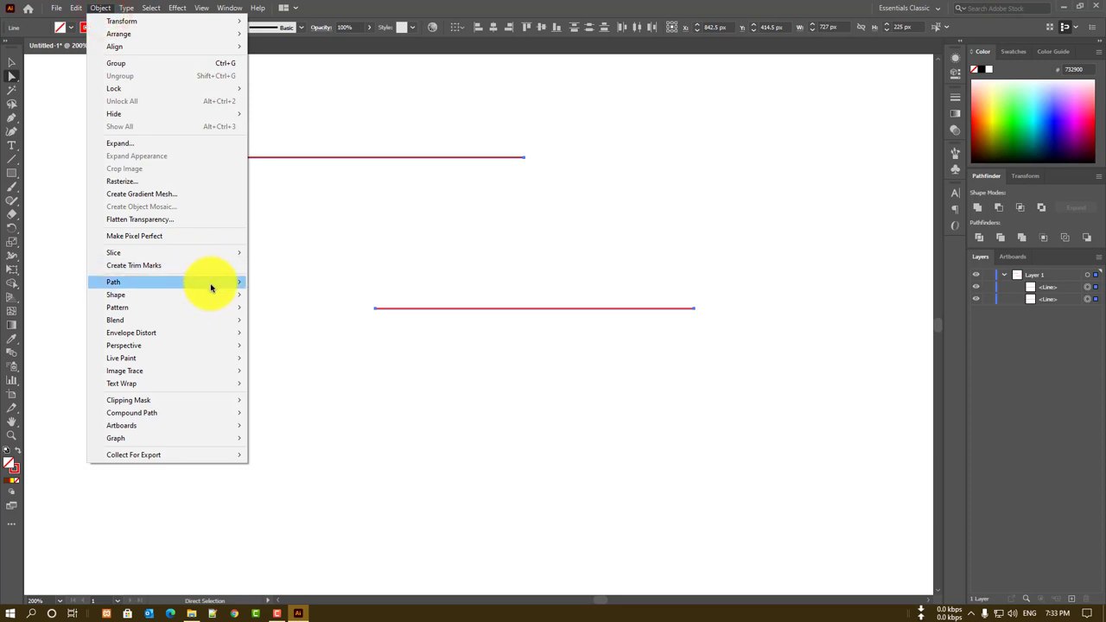
mouse_move(113, 282)
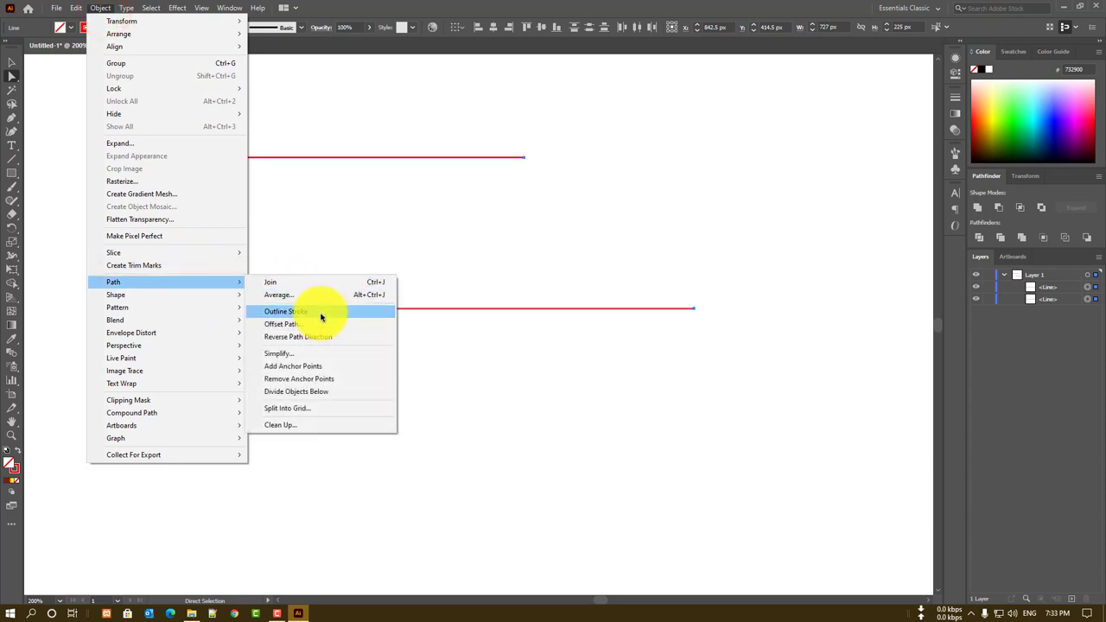
left_click(329, 367)
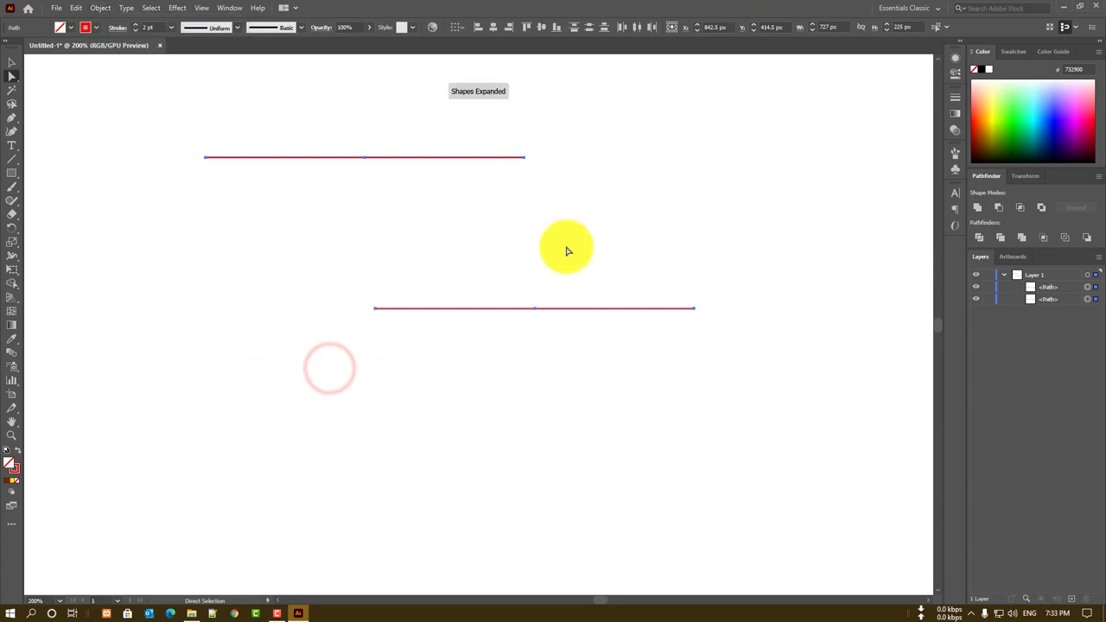
left_click(366, 162)
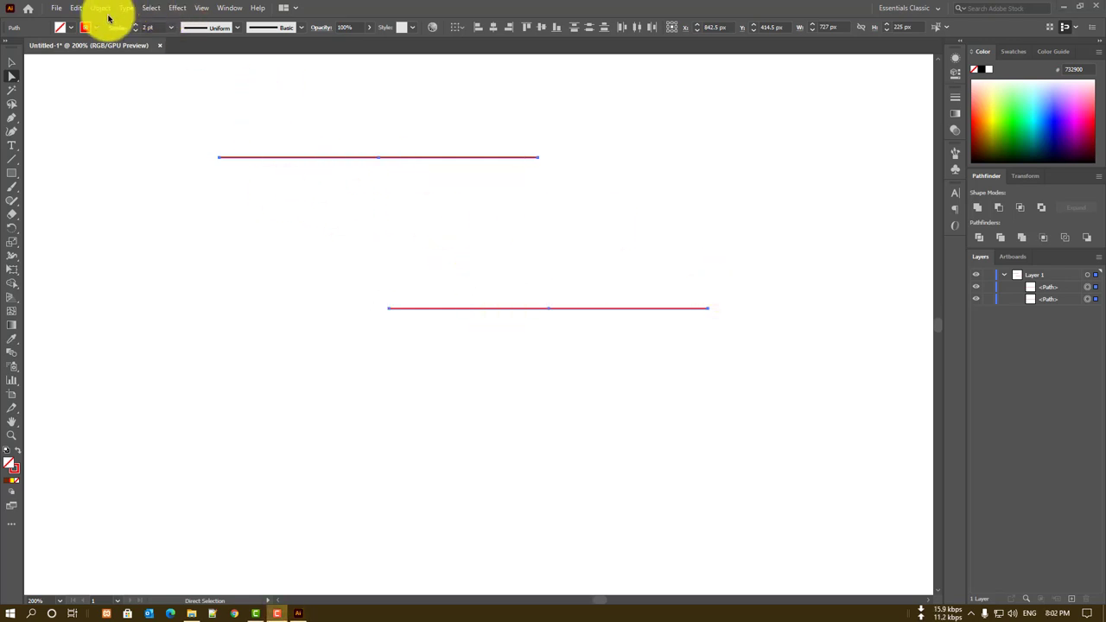
left_click(104, 9)
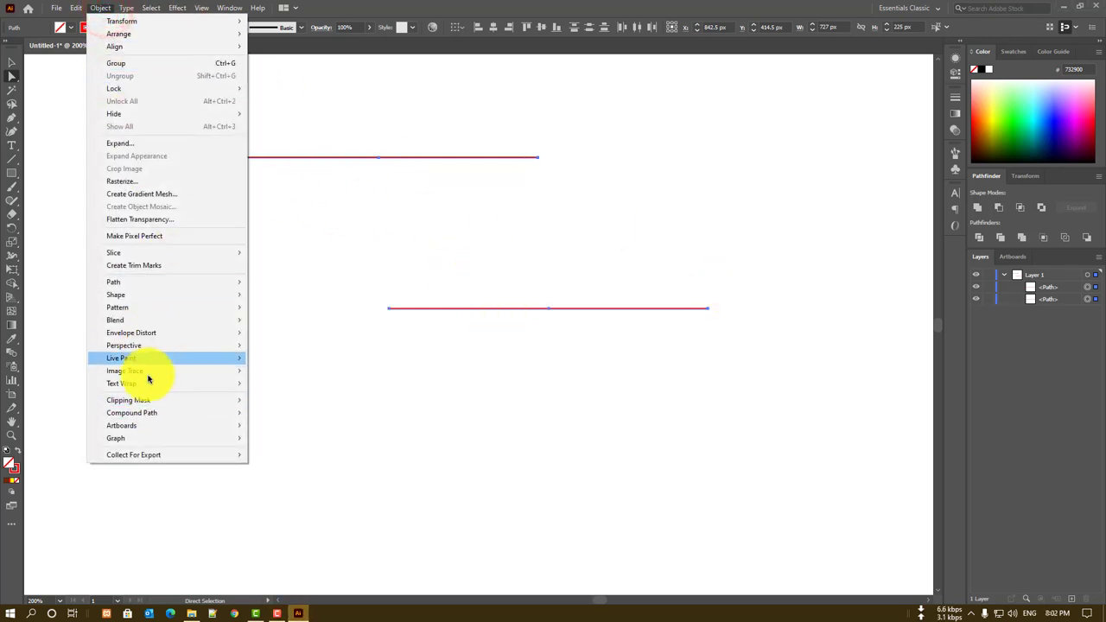
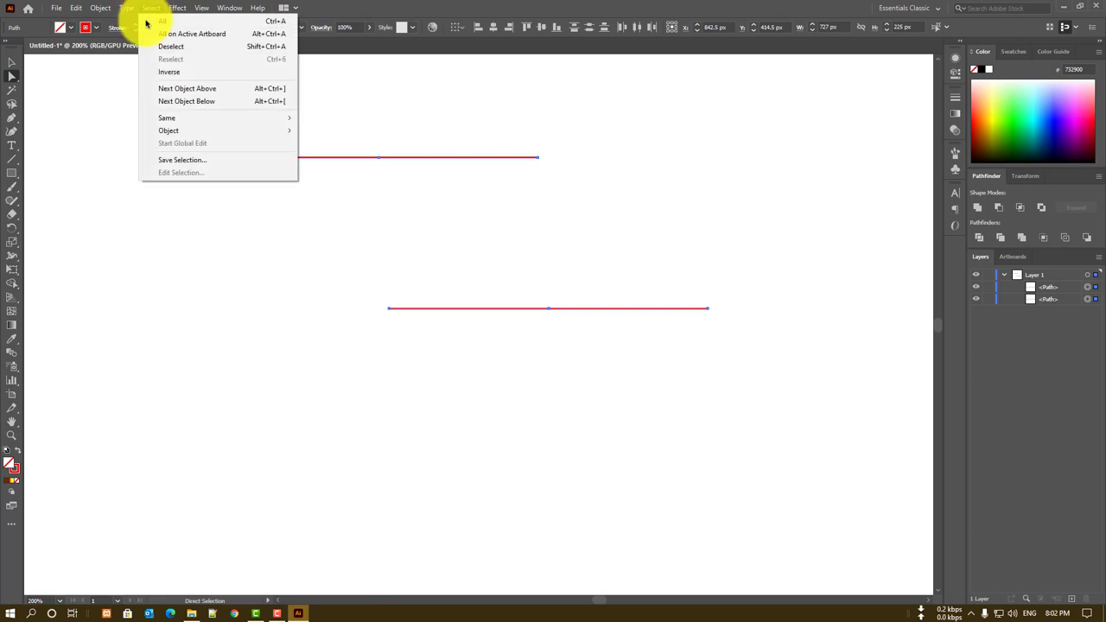
Marquee-select the two red lines and delete them
left_click(221, 513)
left_click(129, 106)
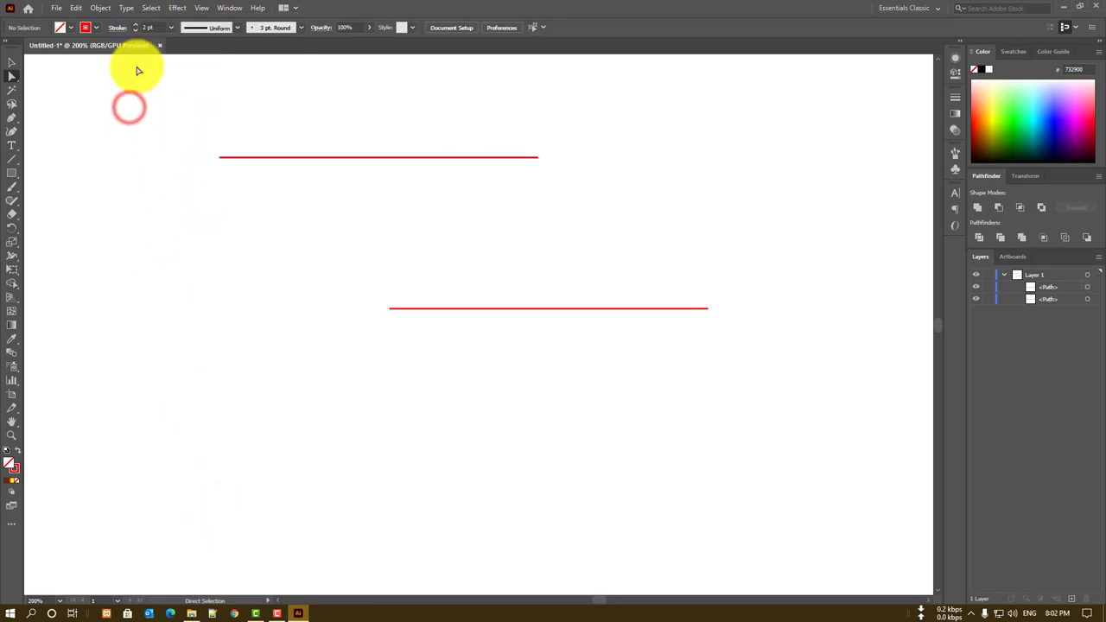
left_click_drag(137, 70, 832, 420)
key("Delete")
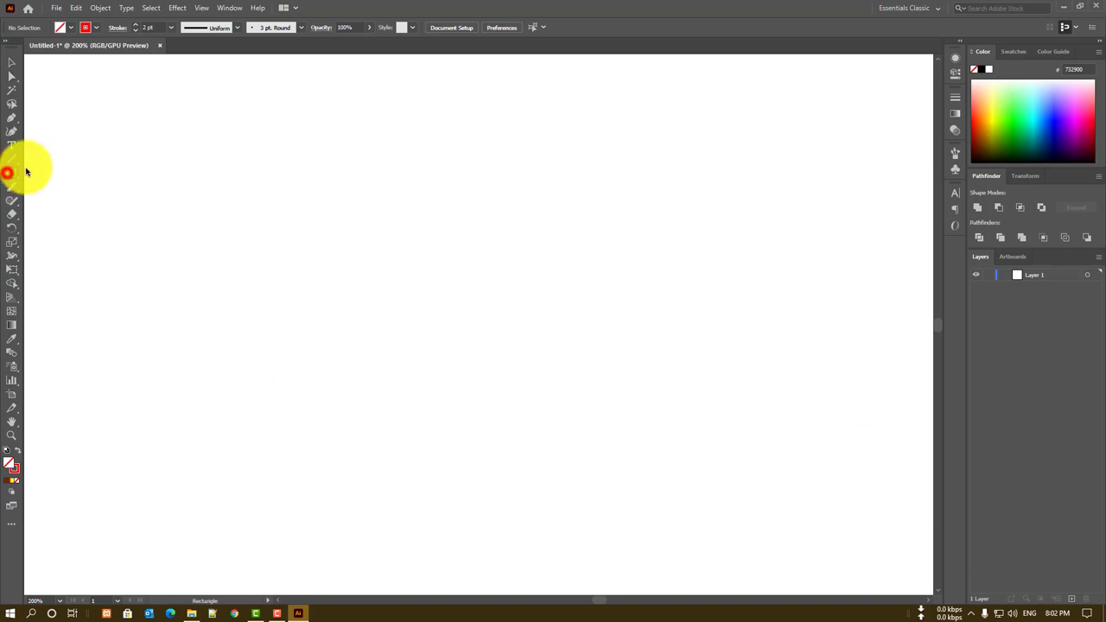
Draw a blue-filled rectangle at top left and a blue hexagon at lower left
left_click_drag(169, 89, 312, 186)
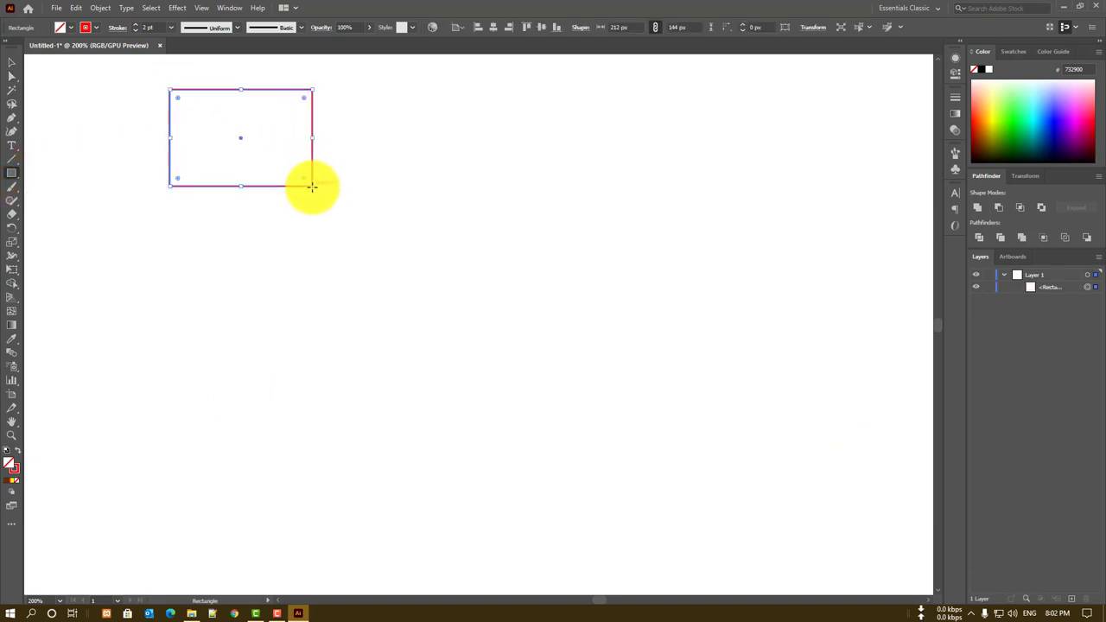
left_click(75, 31)
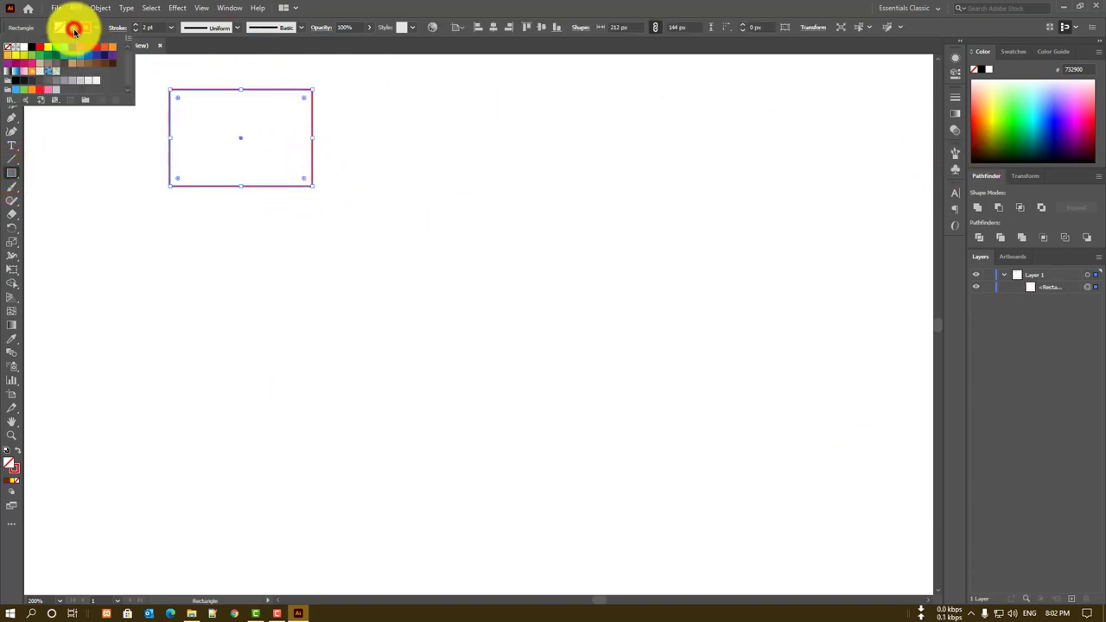
left_click(70, 48)
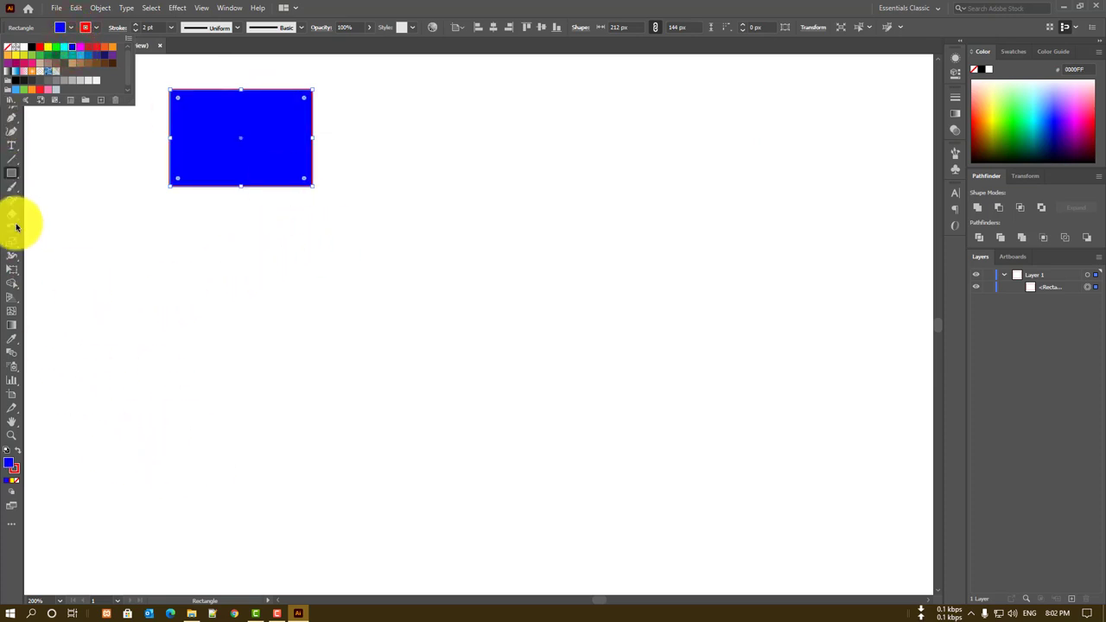
left_click(10, 176)
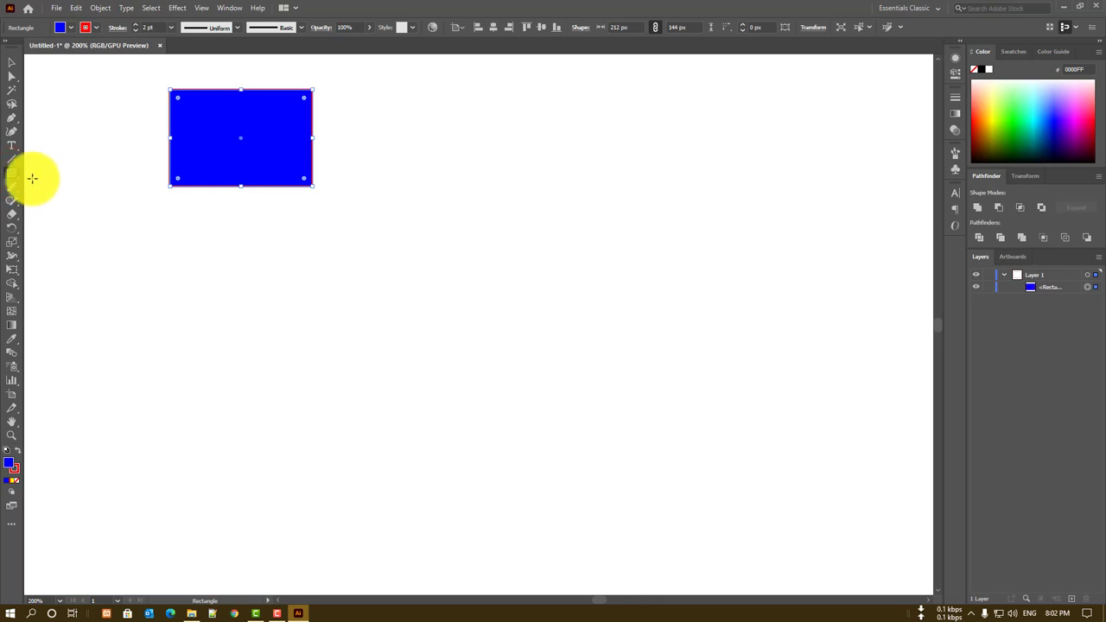
left_click_drag(15, 179, 62, 223)
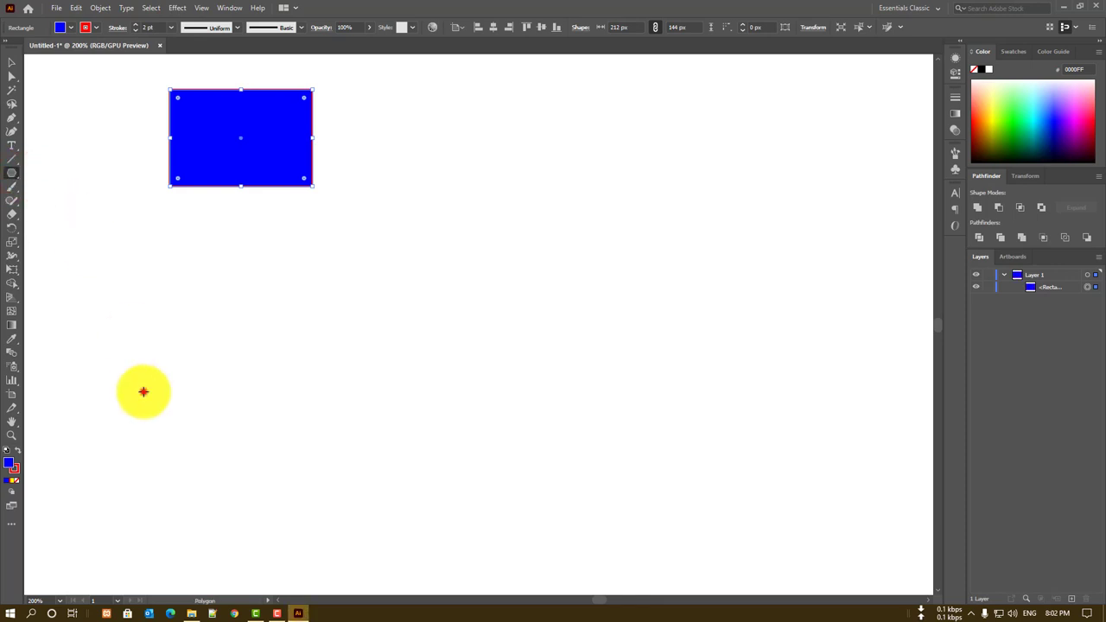
mouse_move(143, 391)
left_mouse_down()
mouse_move(259, 504)
mouse_move(214, 451)
left_mouse_up()
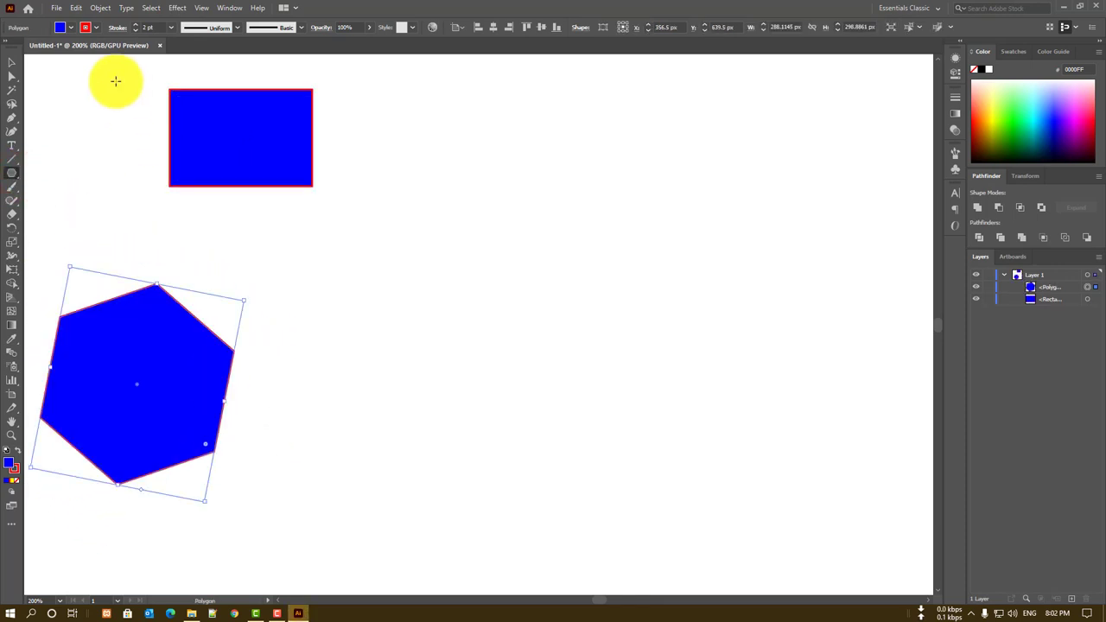
Draw a large orange-filled rounded rectangle near the page centre
left_click(15, 177)
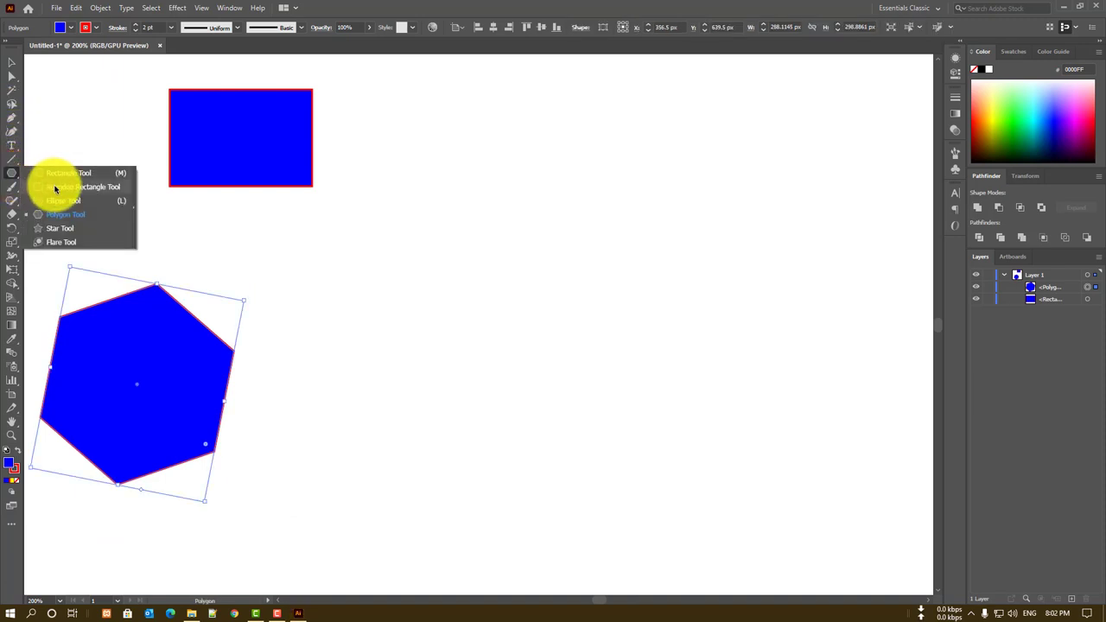
left_click(54, 189)
mouse_move(426, 221)
left_mouse_down()
mouse_move(516, 299)
mouse_move(657, 384)
left_mouse_up()
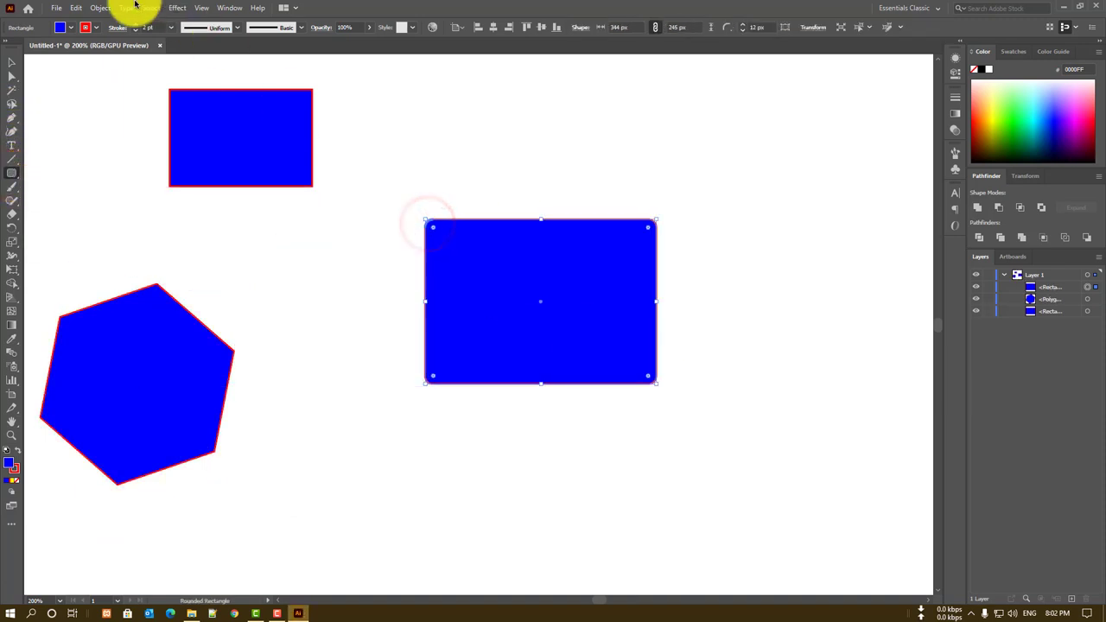
left_click(75, 28)
left_click(112, 45)
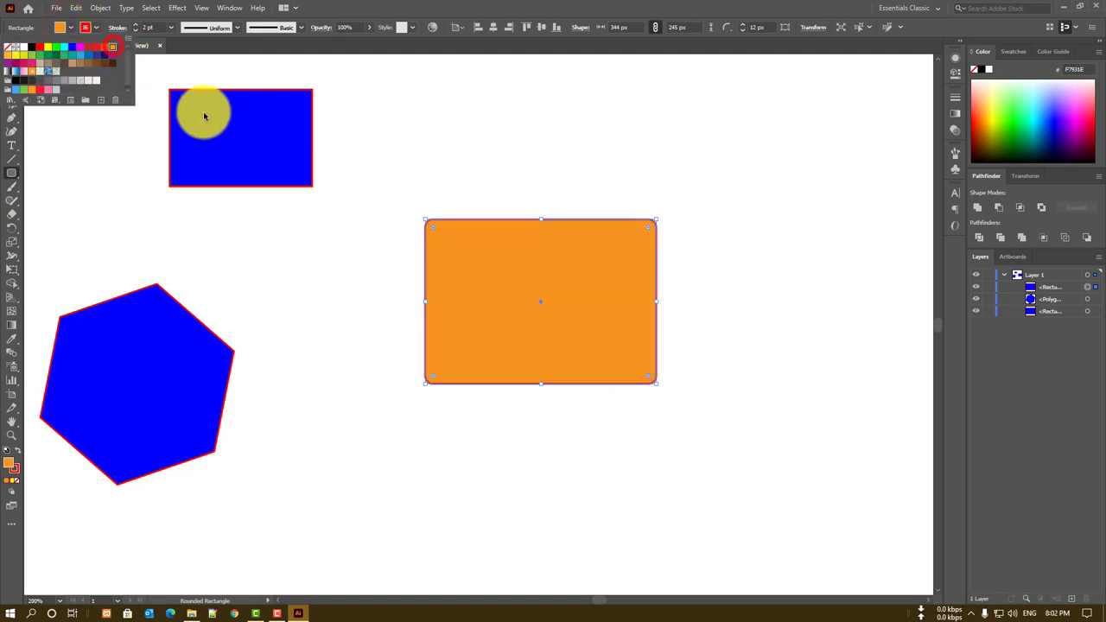
left_click(516, 110)
Add five more orange rounded rectangles and thin bars of varied sizes around it
left_click_drag(659, 119, 802, 209)
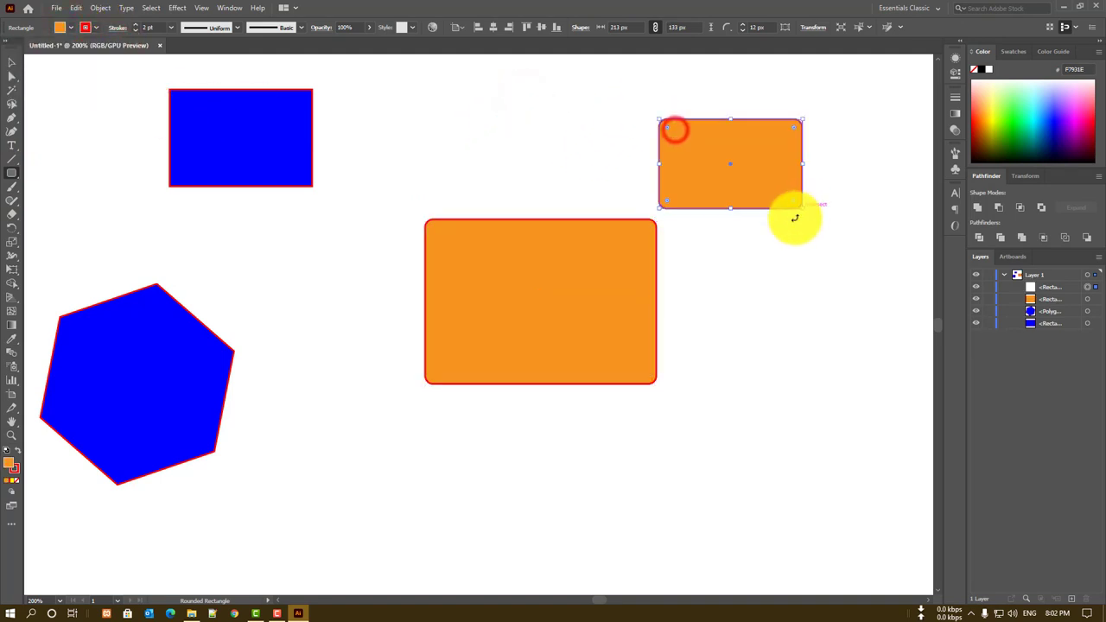
left_click_drag(804, 332, 821, 442)
left_click_drag(611, 468, 615, 531)
left_click_drag(417, 484, 356, 494)
left_click_drag(550, 452, 553, 558)
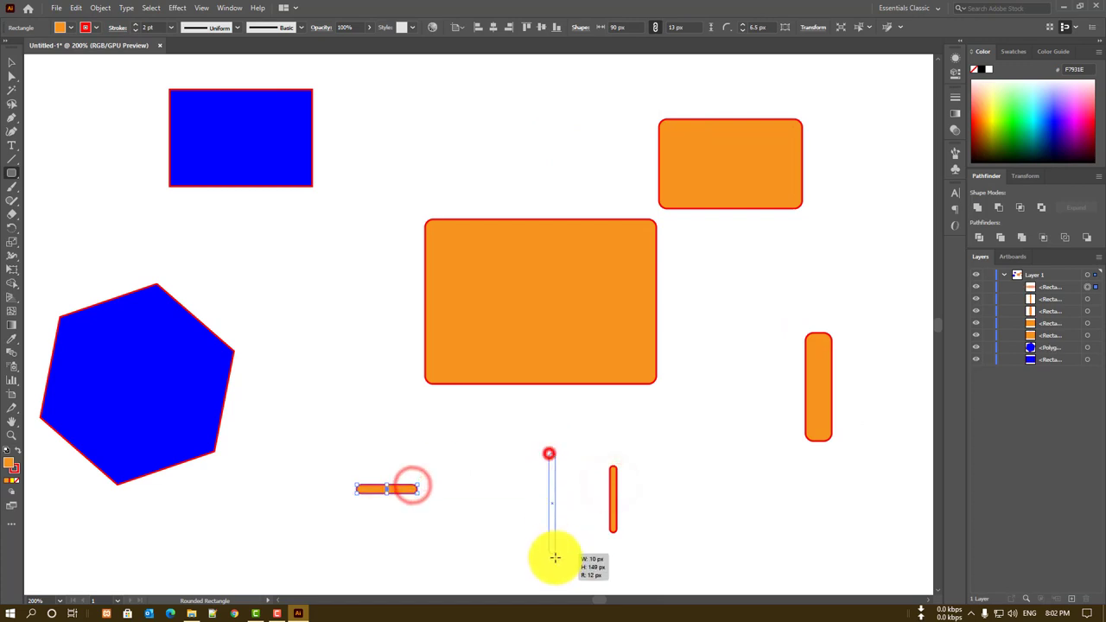
left_click(11, 62)
left_click(228, 280)
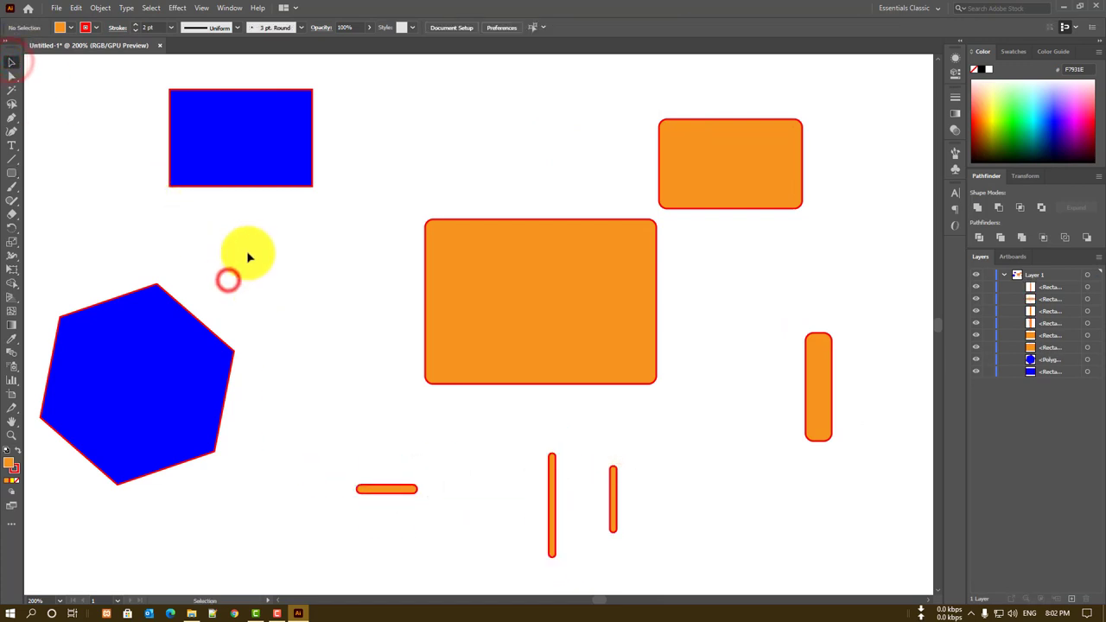
left_click(149, 9)
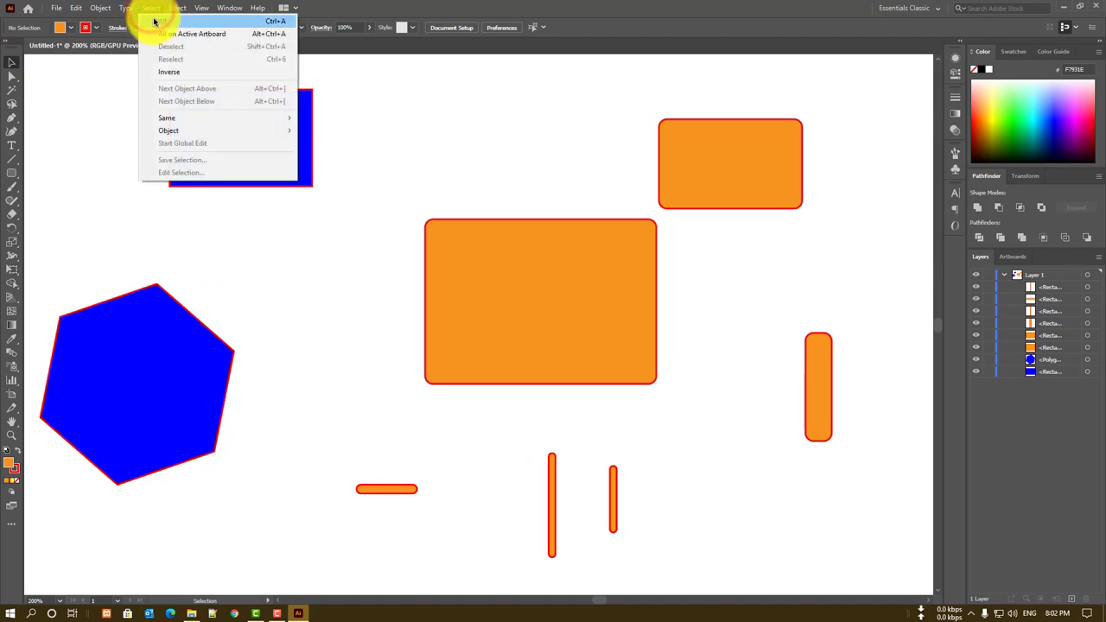
left_click(153, 21)
left_click(493, 78)
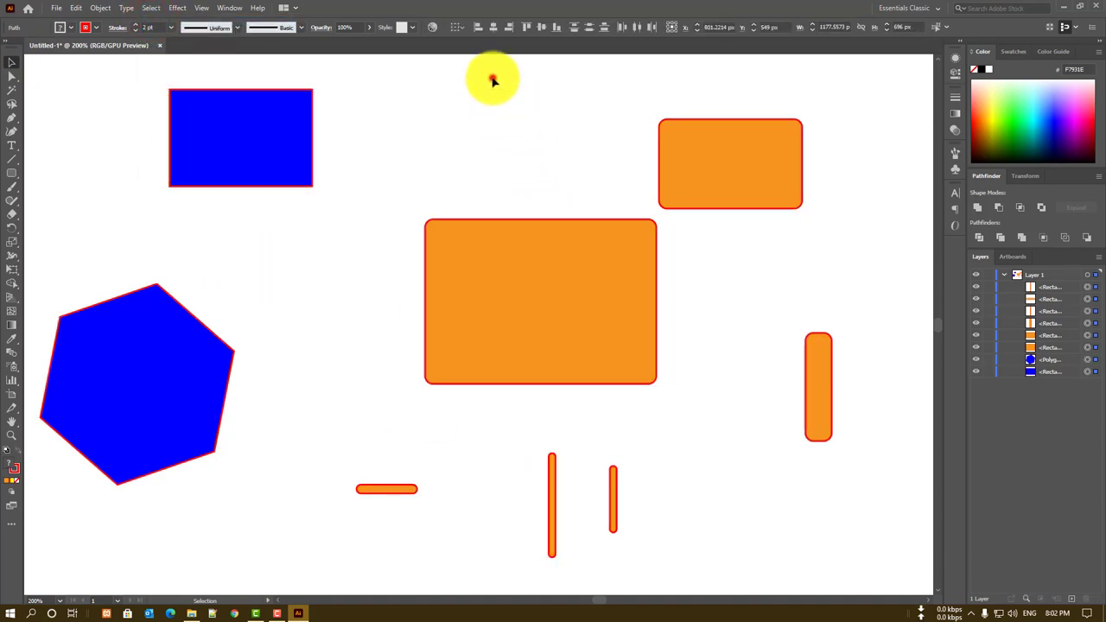
left_click(151, 8)
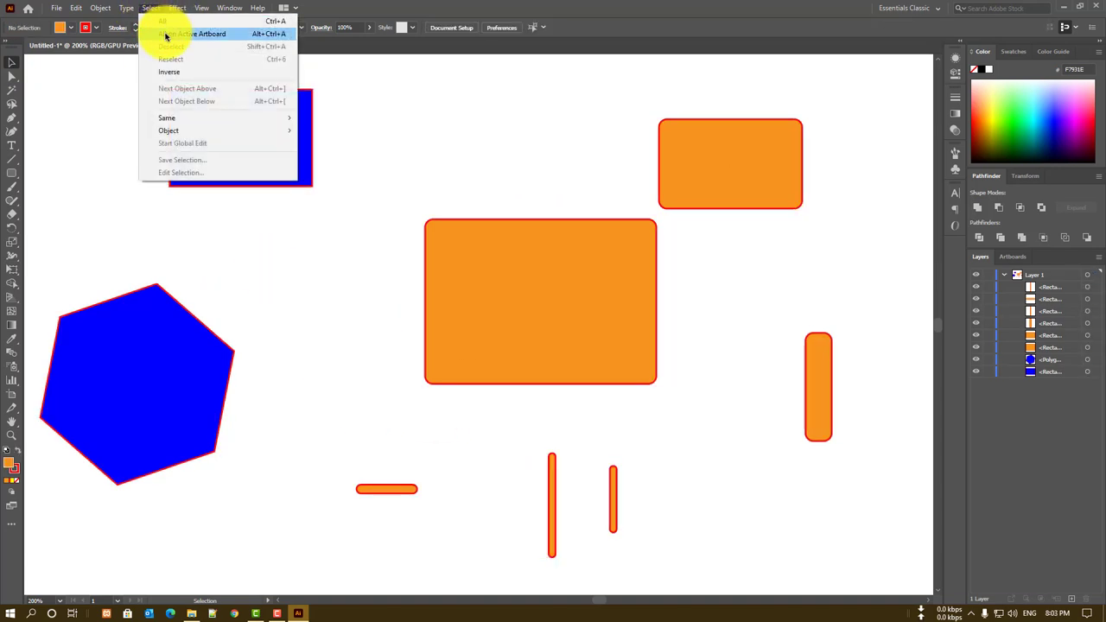
left_click(164, 34)
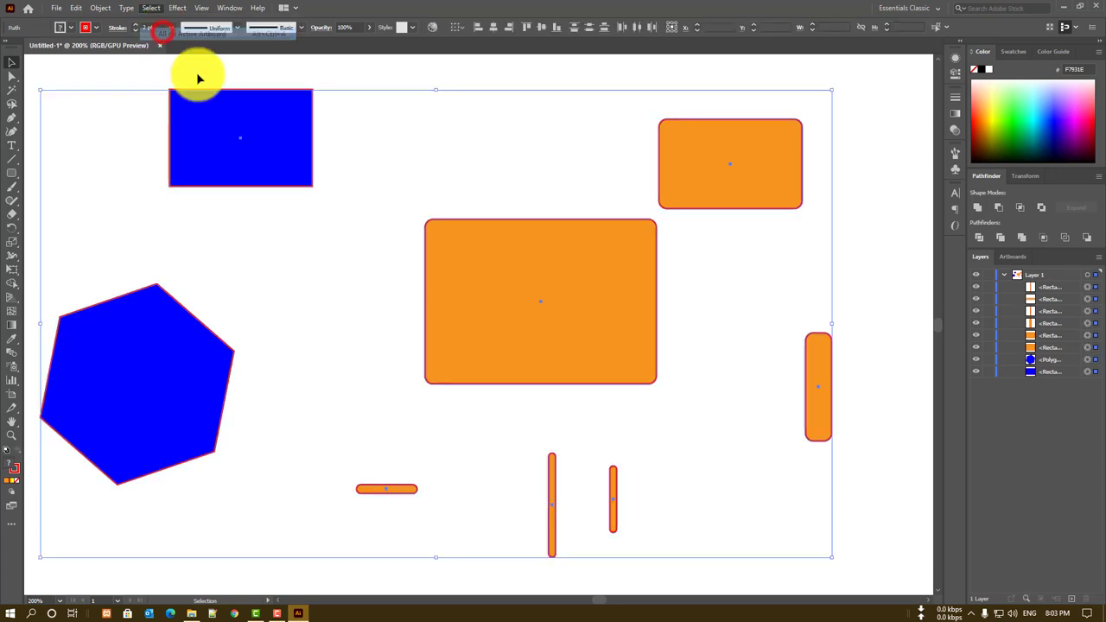
left_click(860, 198)
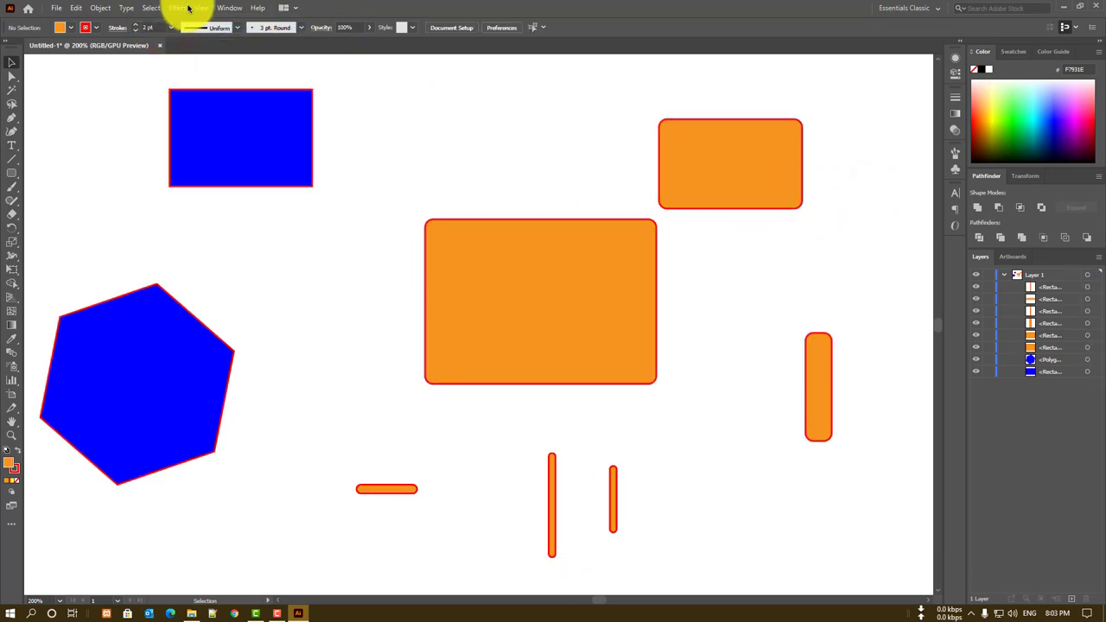
left_click(150, 9)
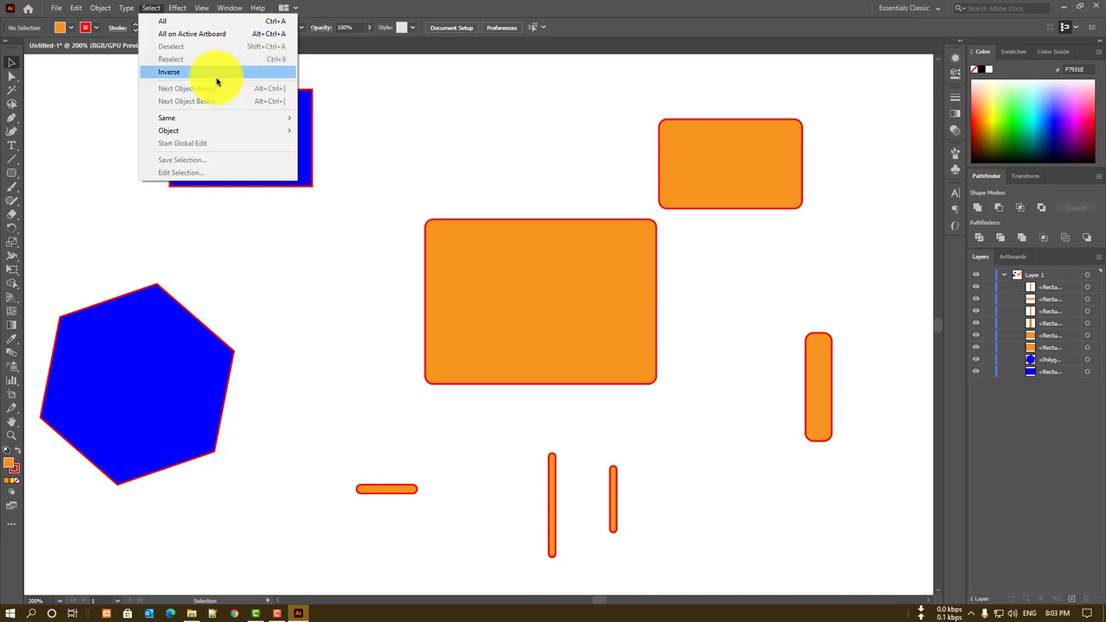
left_click(216, 75)
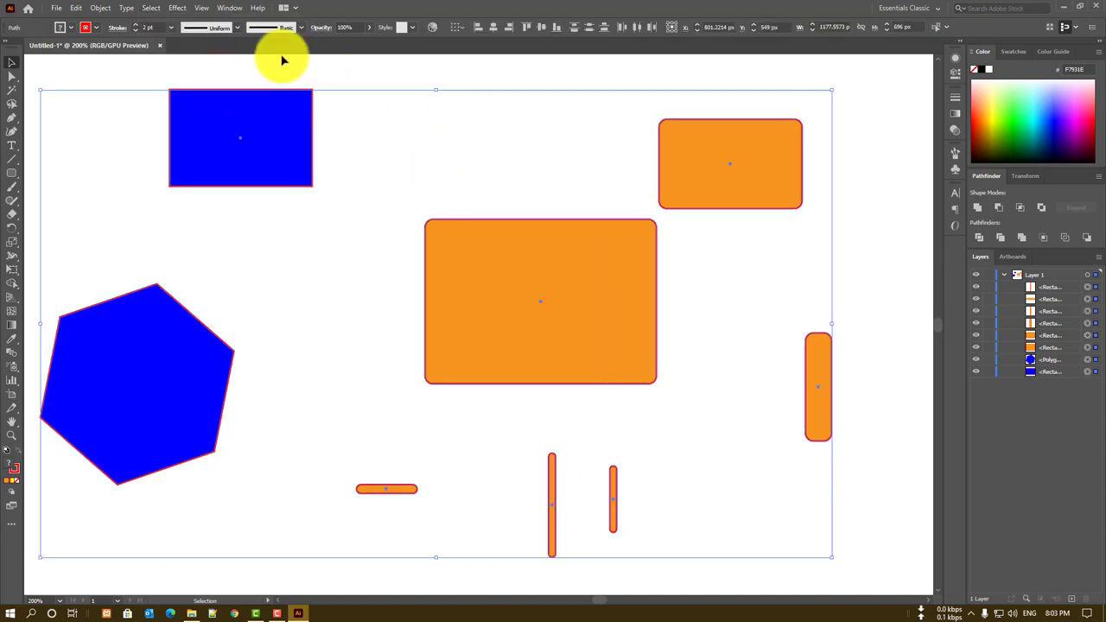
left_click(151, 9)
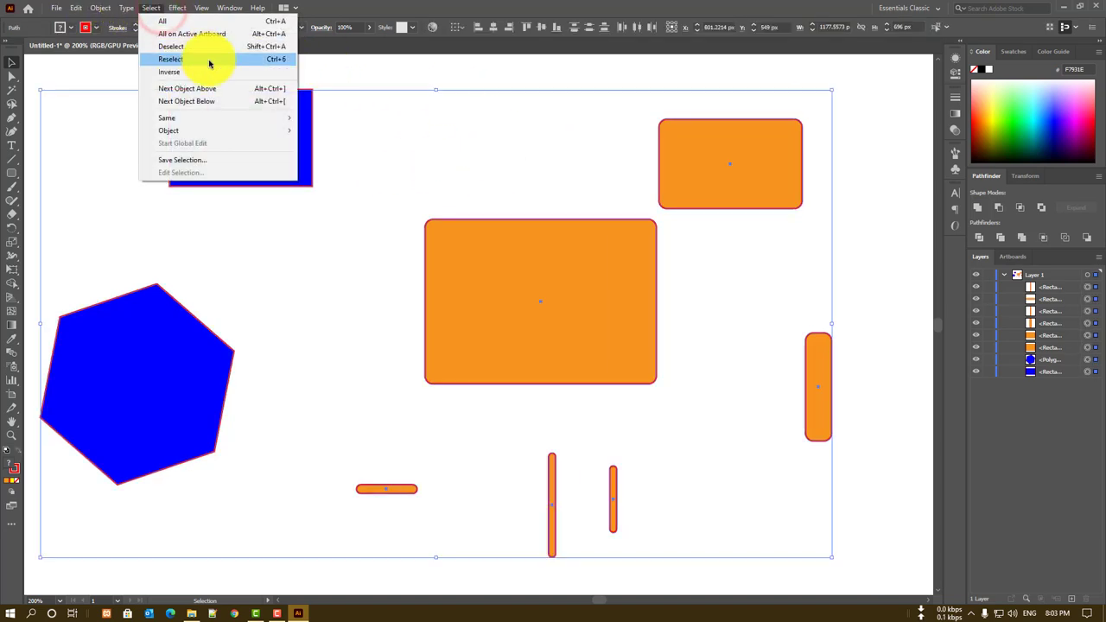
left_click(209, 60)
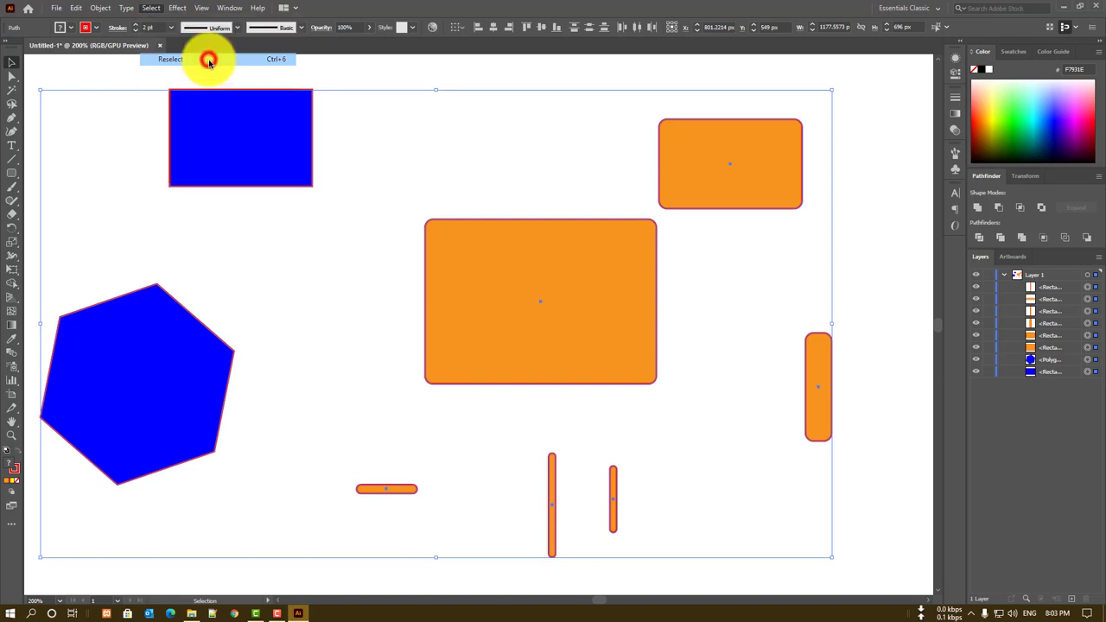
left_click(177, 9)
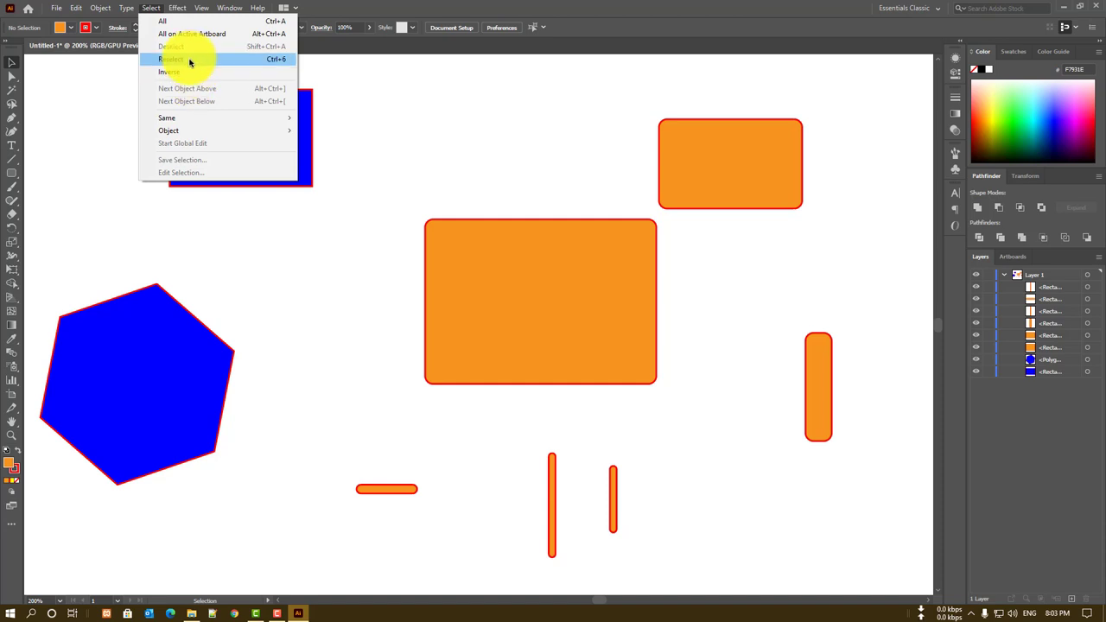
left_click(446, 80)
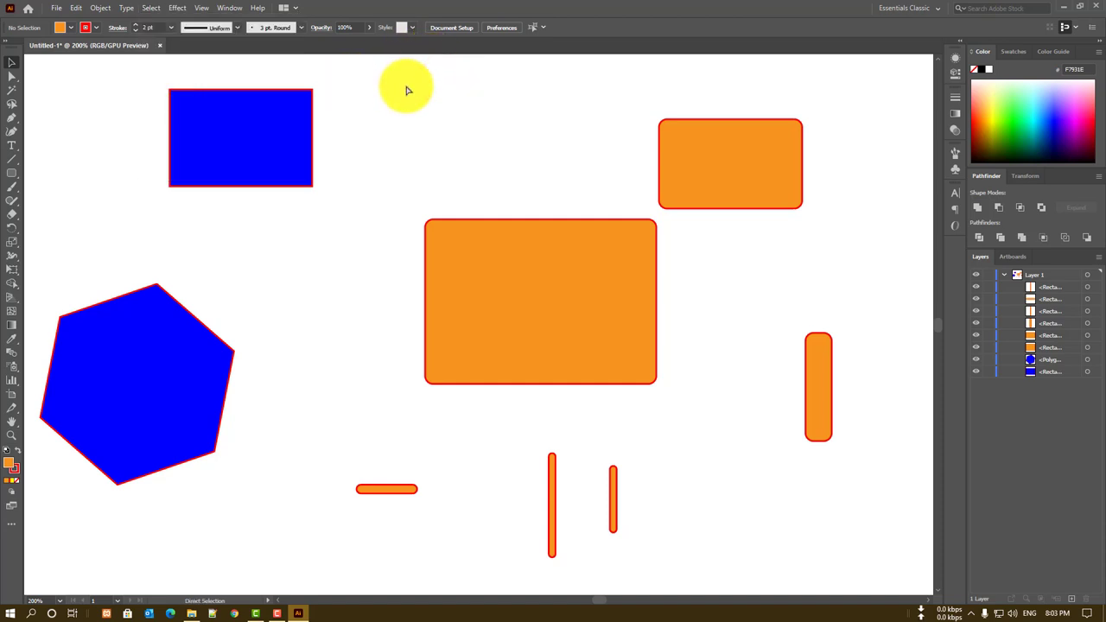
left_click(152, 7)
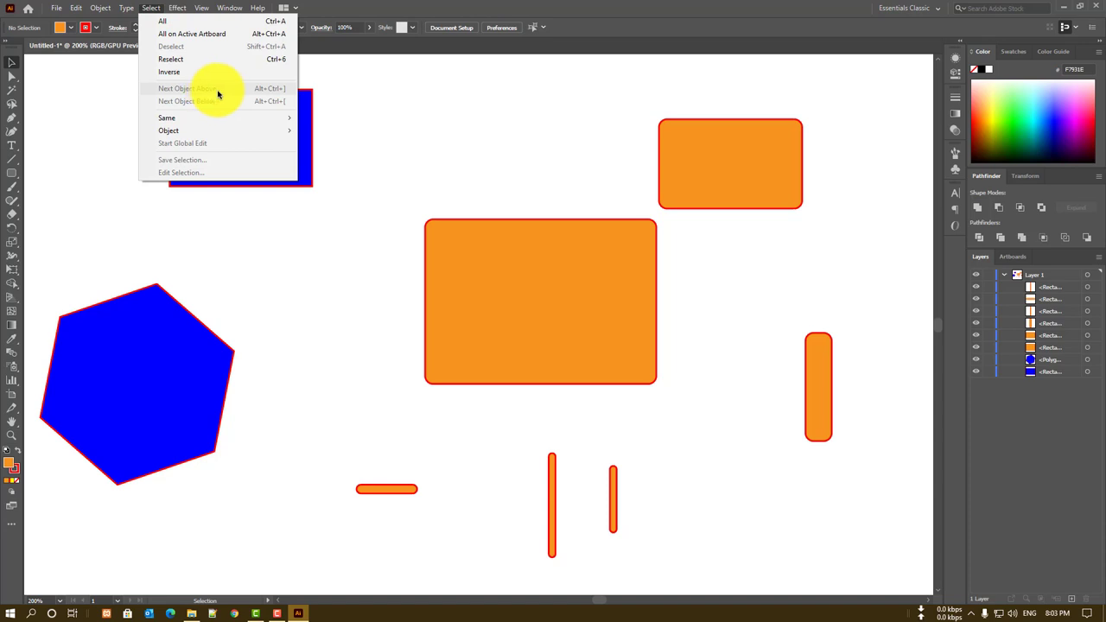
left_click(372, 140)
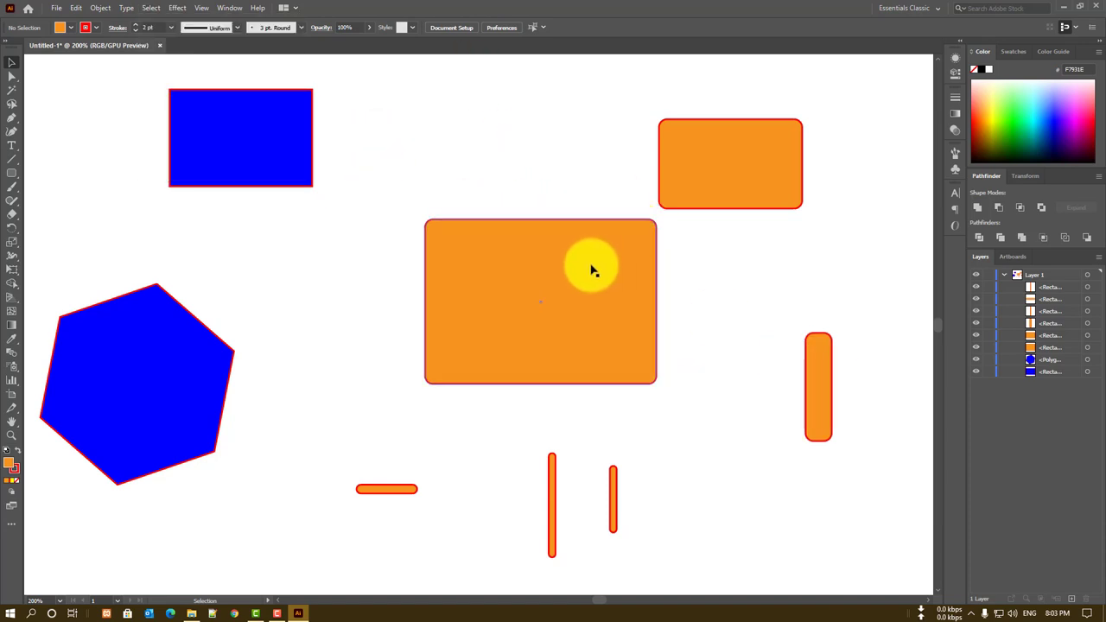
Move the small and narrow orange rounded rectangles onto the large one's upper-right area
left_click_drag(691, 178, 620, 246)
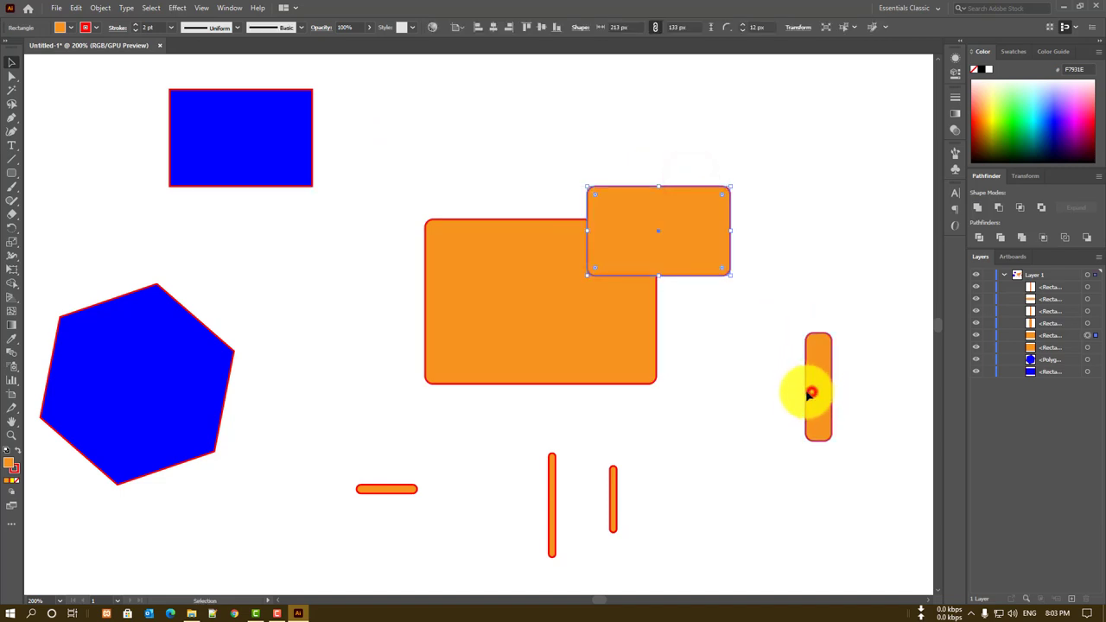
left_click_drag(810, 394, 642, 312)
left_click(750, 365)
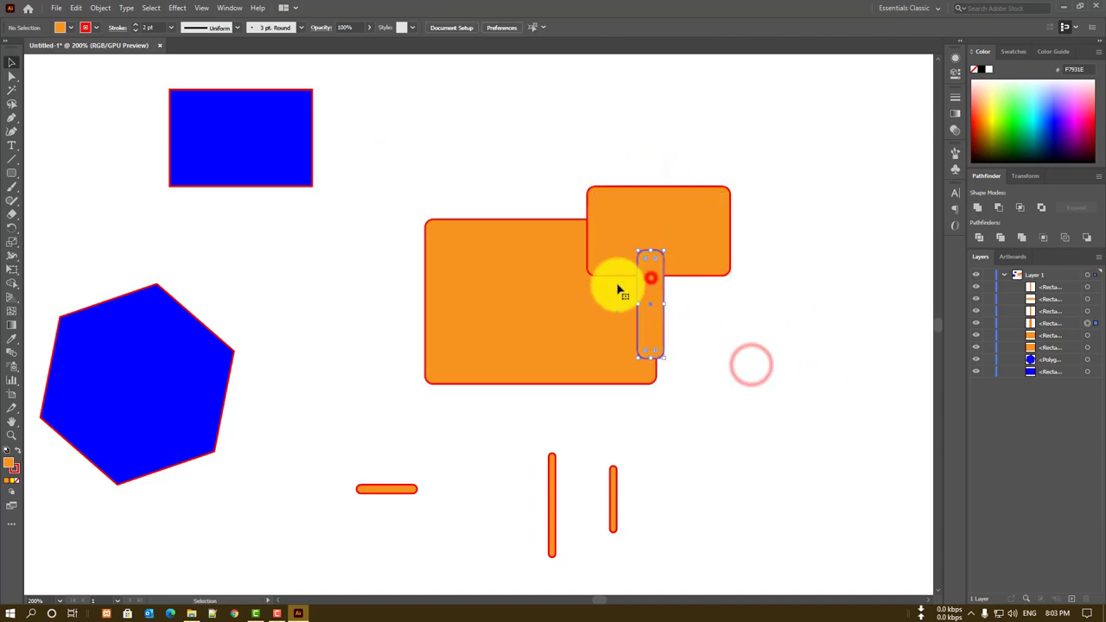
left_click(651, 278)
Cycle the selection through the stack with Select > Next Object Below and Next Object Above
left_click(159, 6)
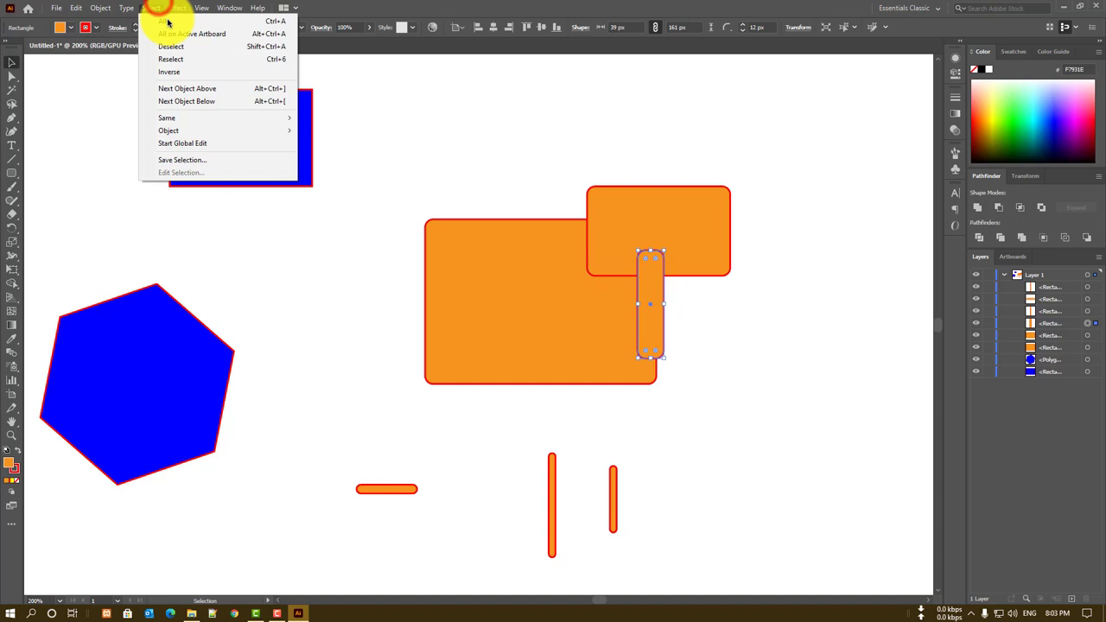
left_click(217, 102)
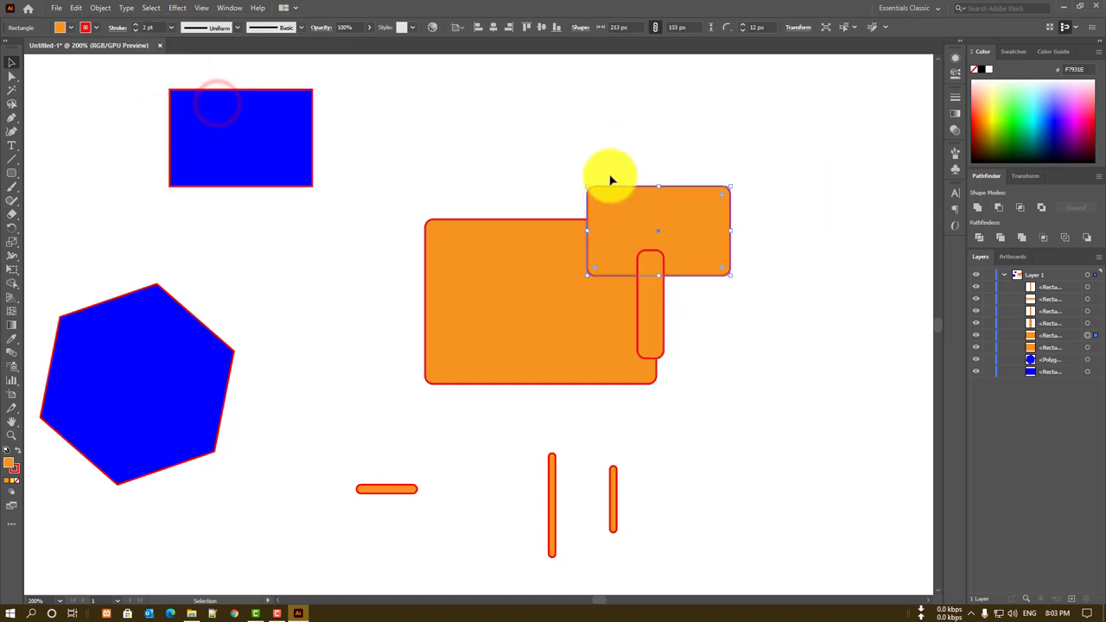
left_click(143, 8)
left_click(192, 101)
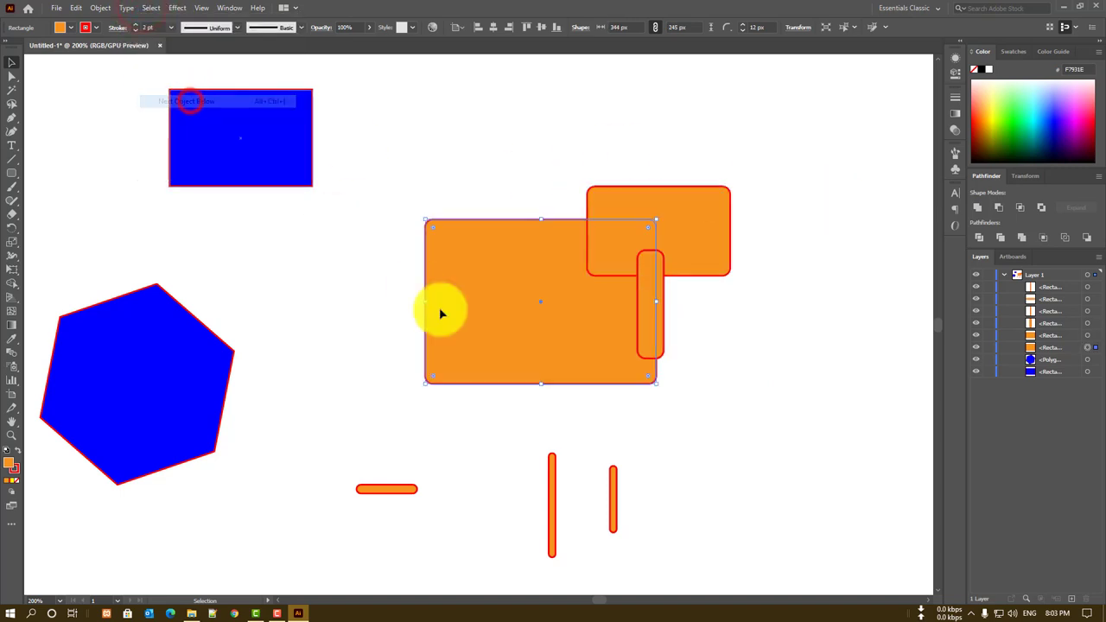
left_click(159, 8)
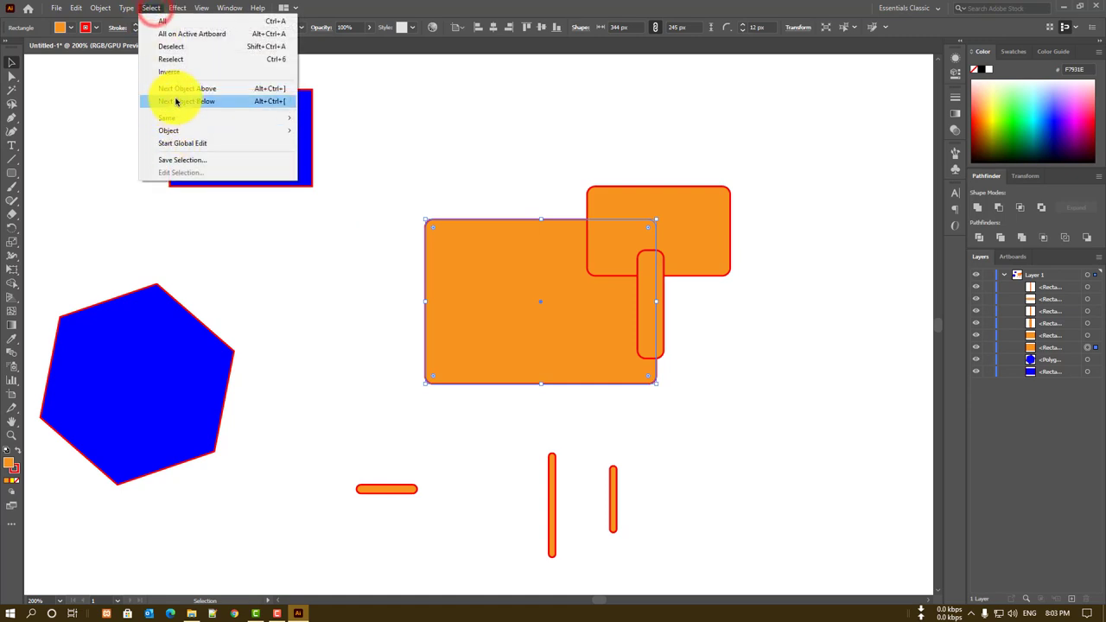
left_click(173, 91)
left_click(143, 6)
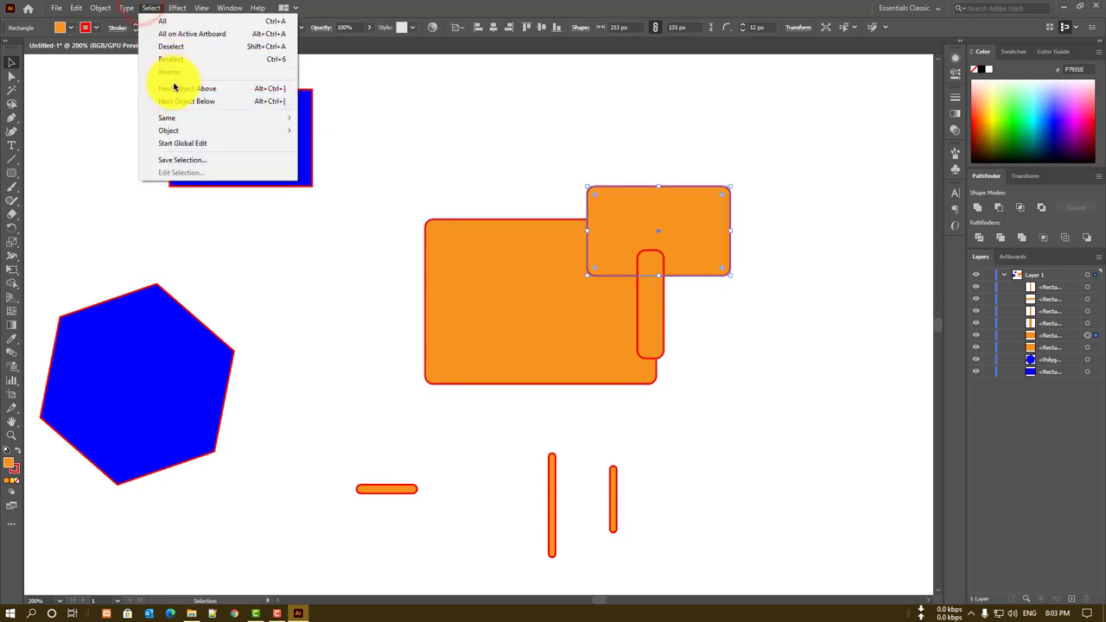
left_click(176, 87)
left_click(163, 10)
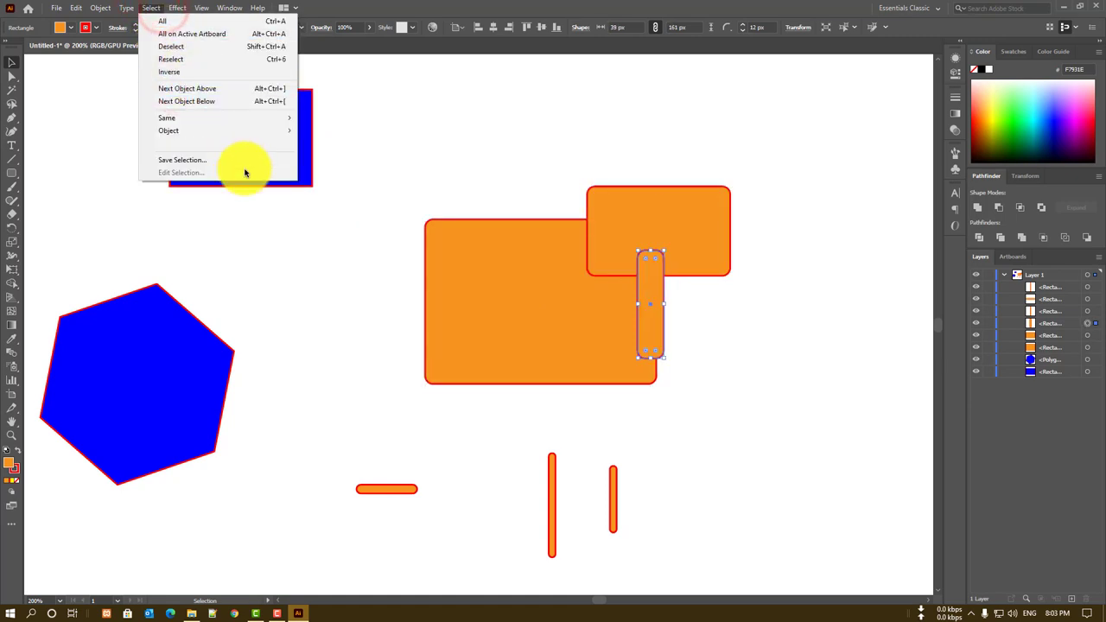
Select both blue shapes by selecting objects with the same fill colour
left_click(291, 265)
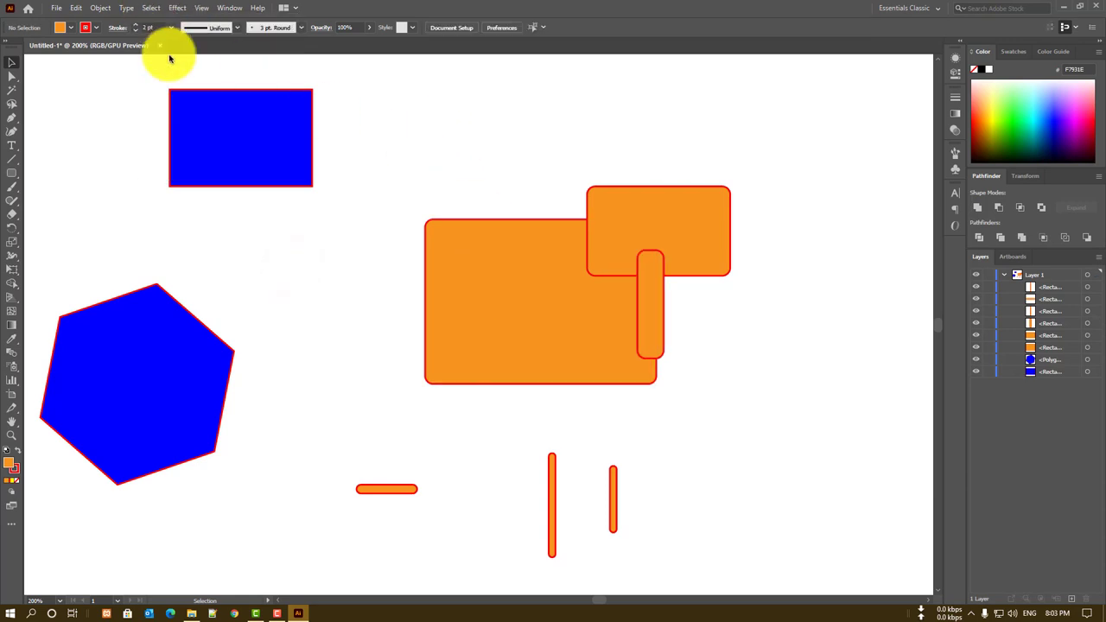
left_click(198, 118)
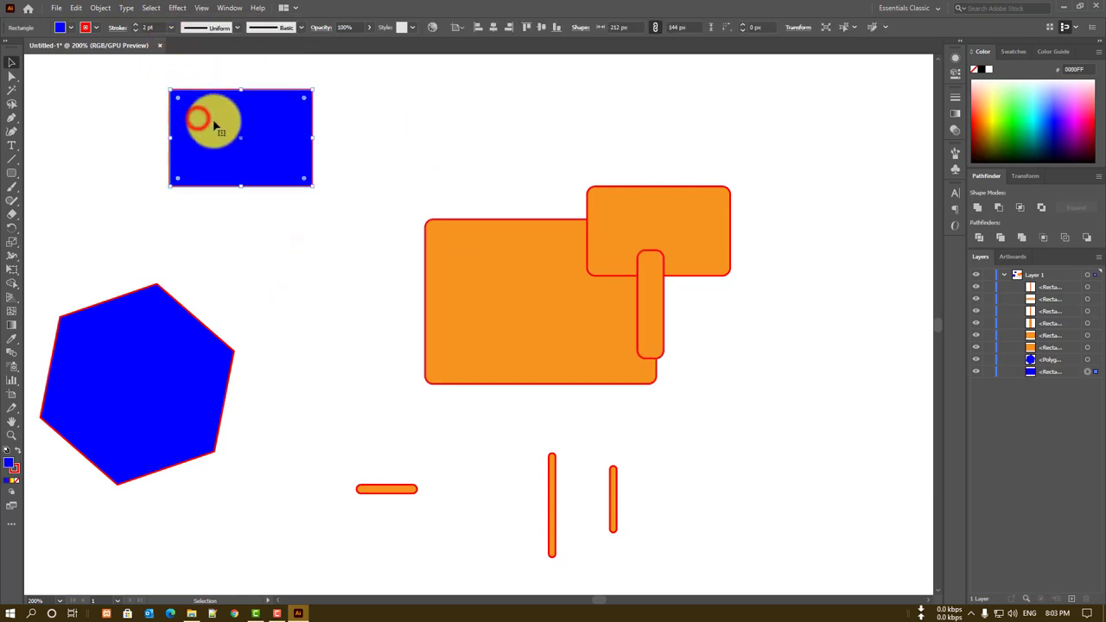
left_click(146, 10)
mouse_move(167, 117)
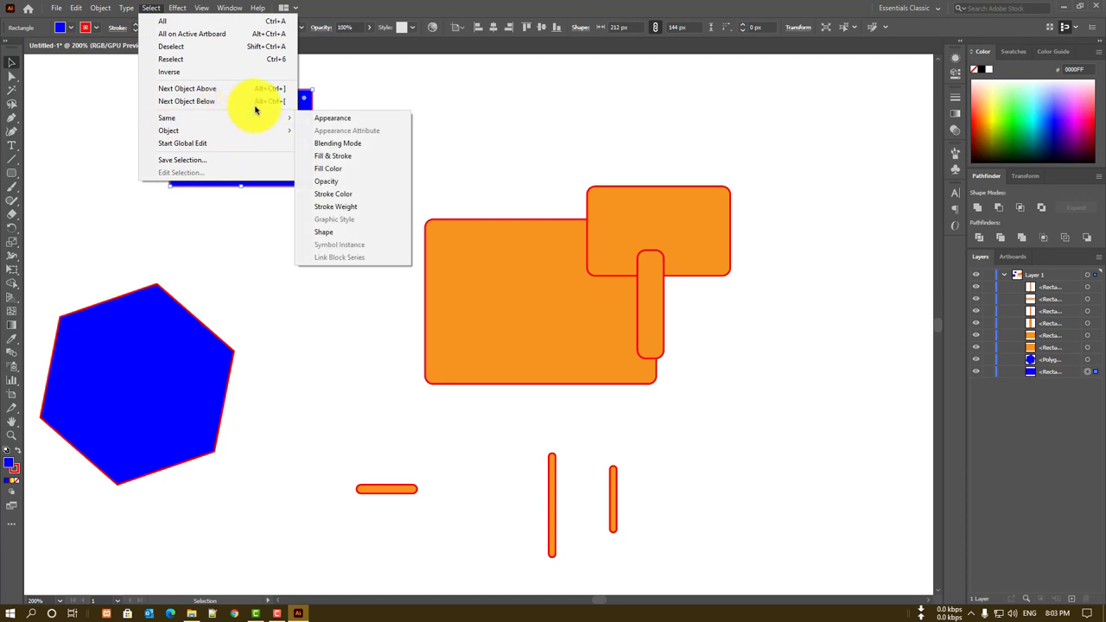
left_click(359, 169)
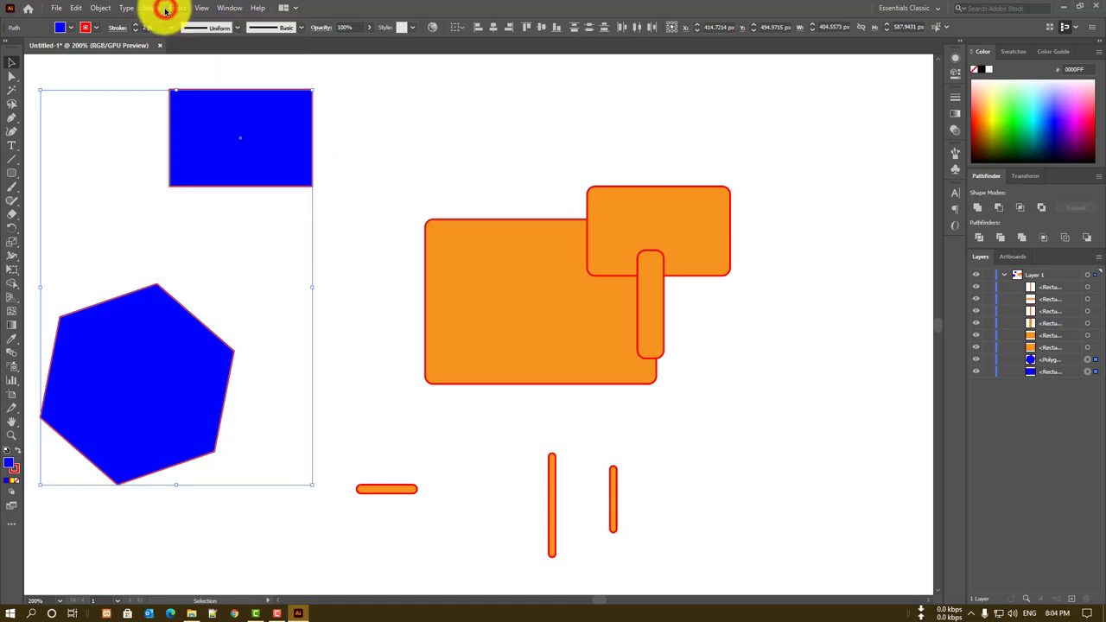
Select all the orange rounded rectangles by their shared fill colour
left_click(513, 246)
left_click(403, 489)
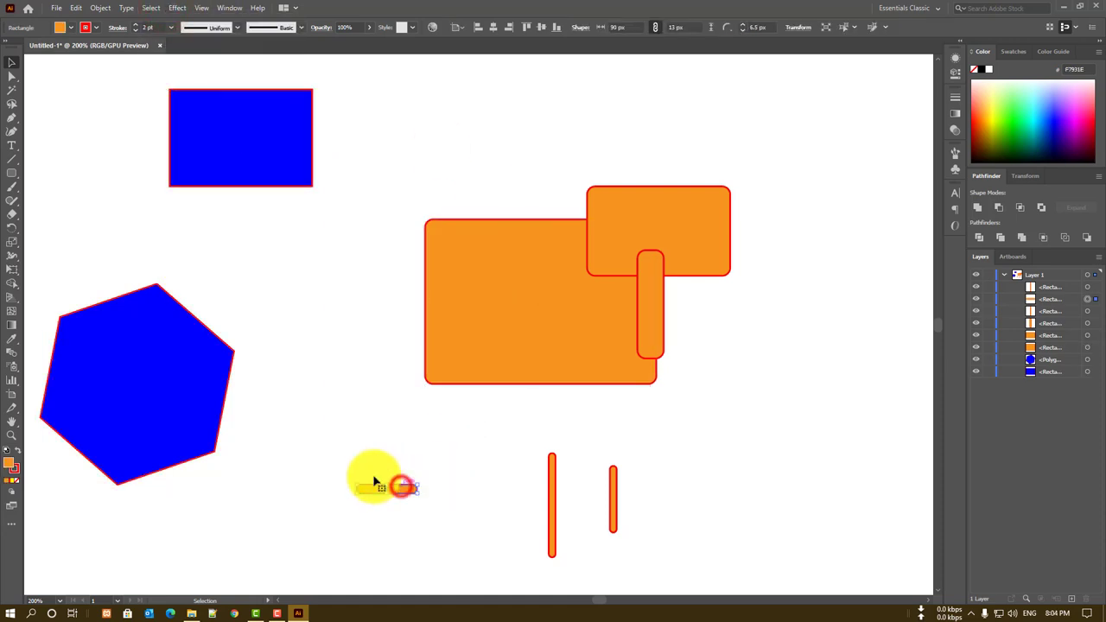
left_click(151, 8)
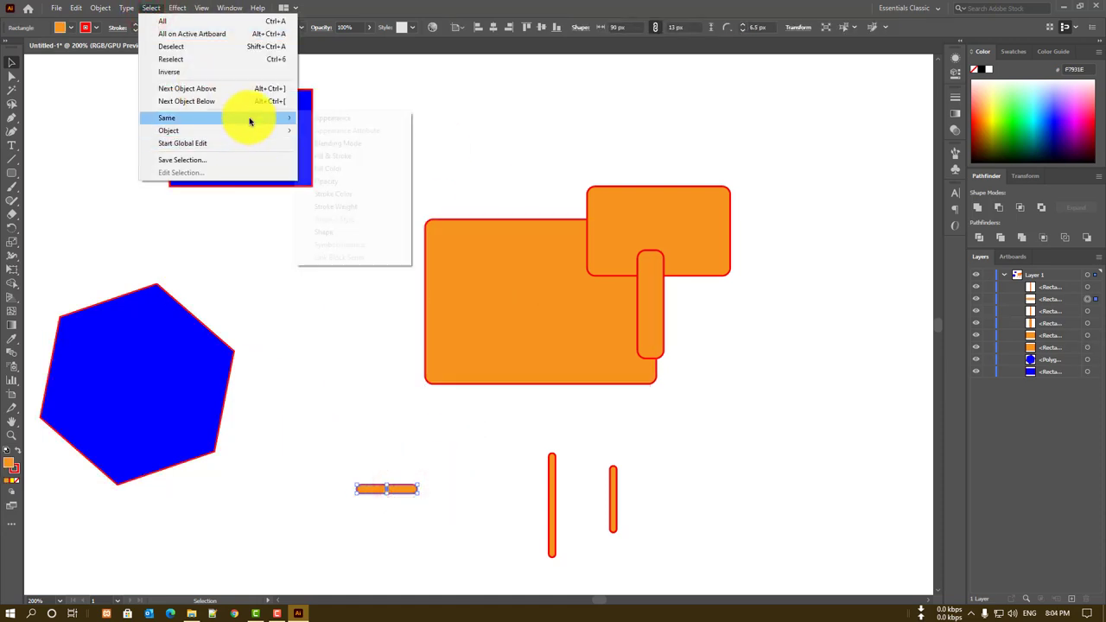
left_click(339, 169)
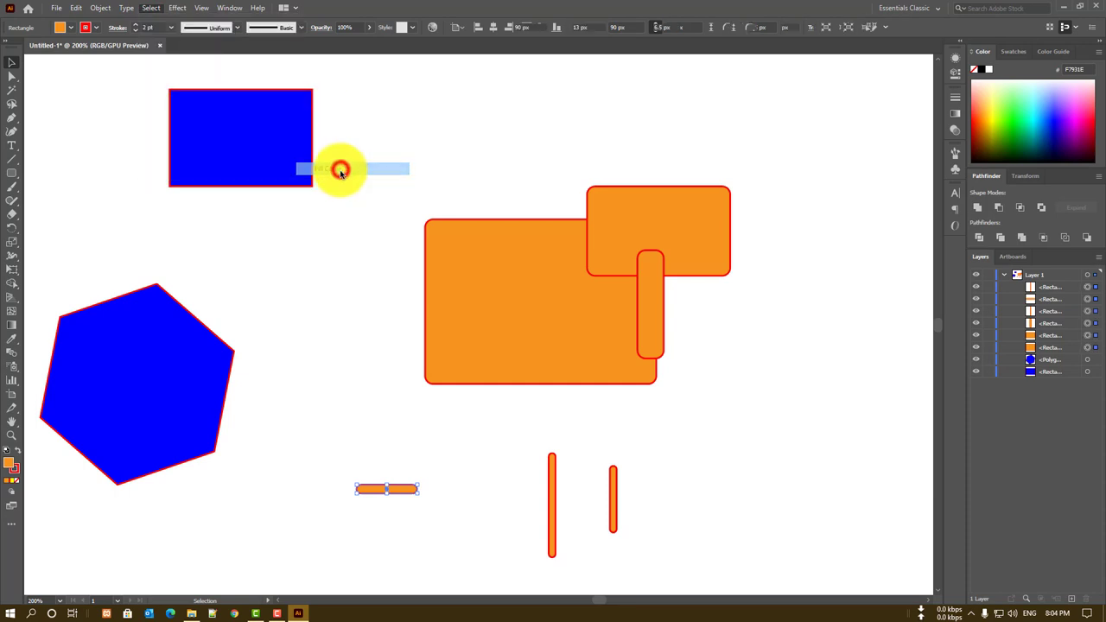
left_click(147, 8)
mouse_move(166, 118)
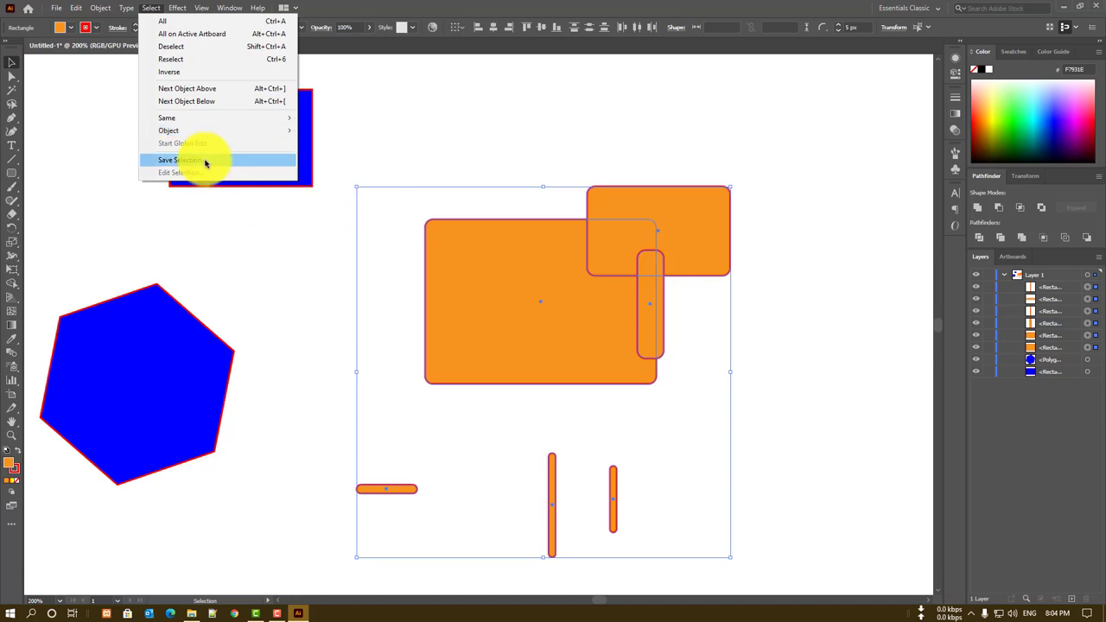
Marquee-select every shape on the artboard and delete them all
left_click(469, 128)
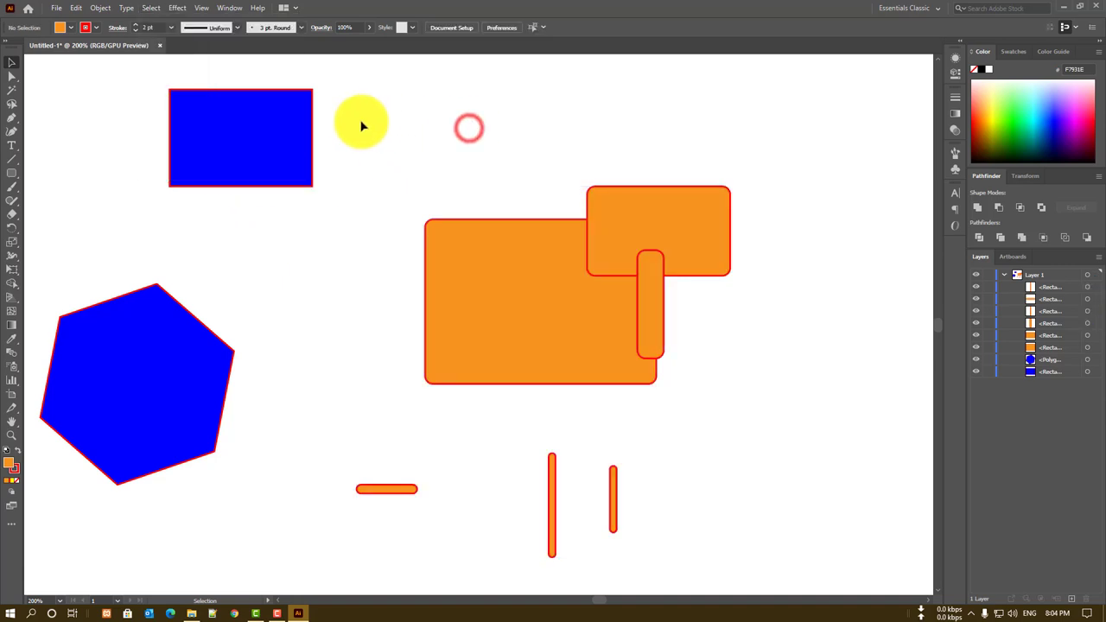
left_click_drag(61, 60, 847, 581)
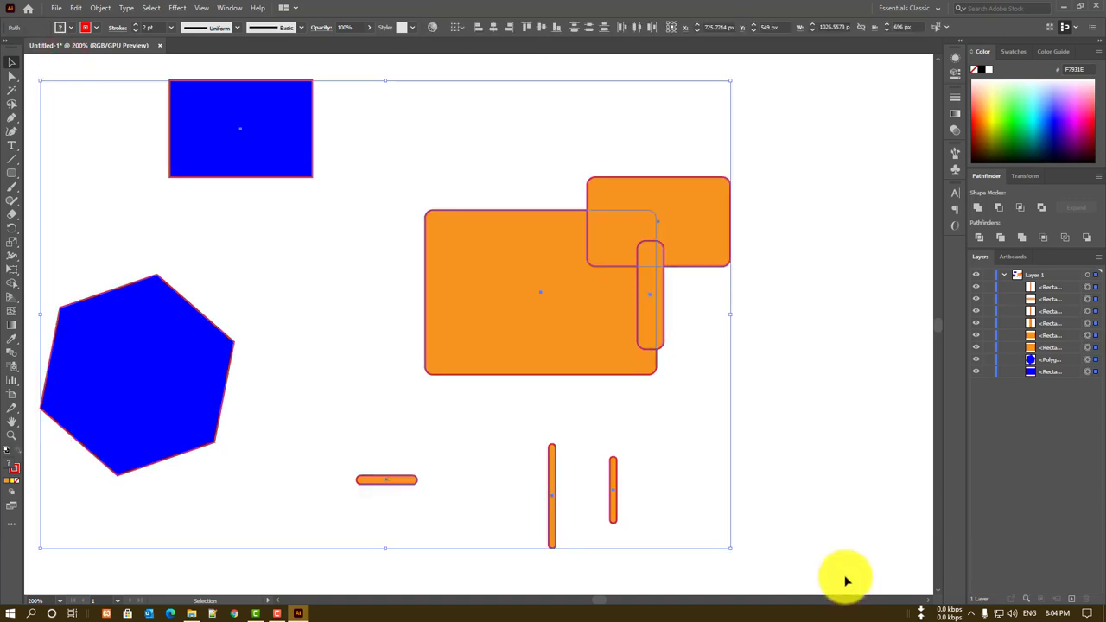
key("Delete")
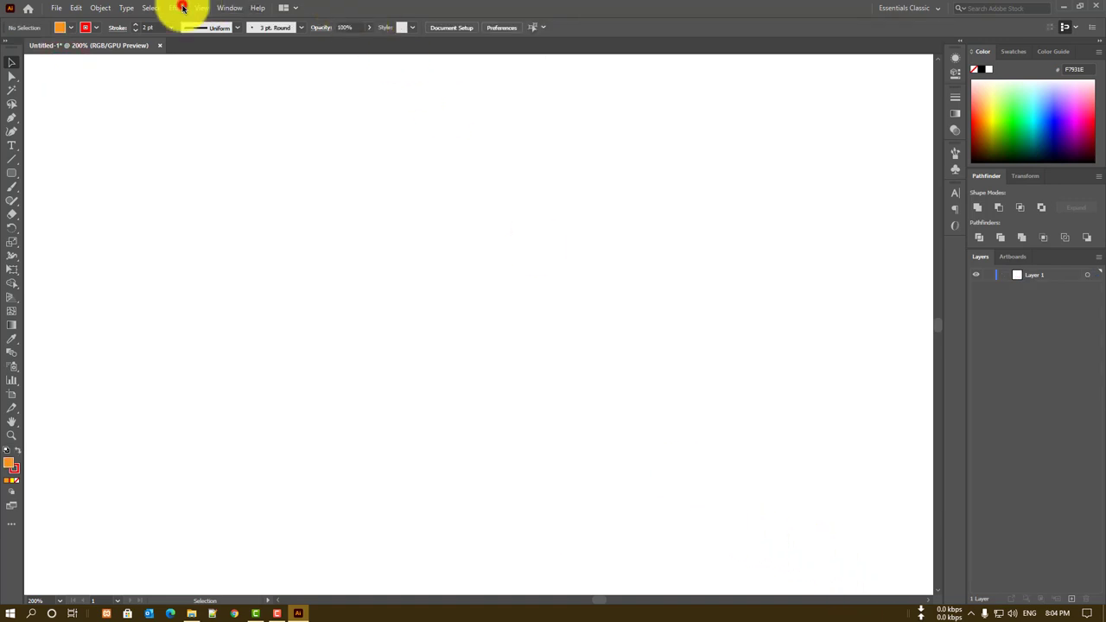
left_click(183, 8)
left_click(15, 135)
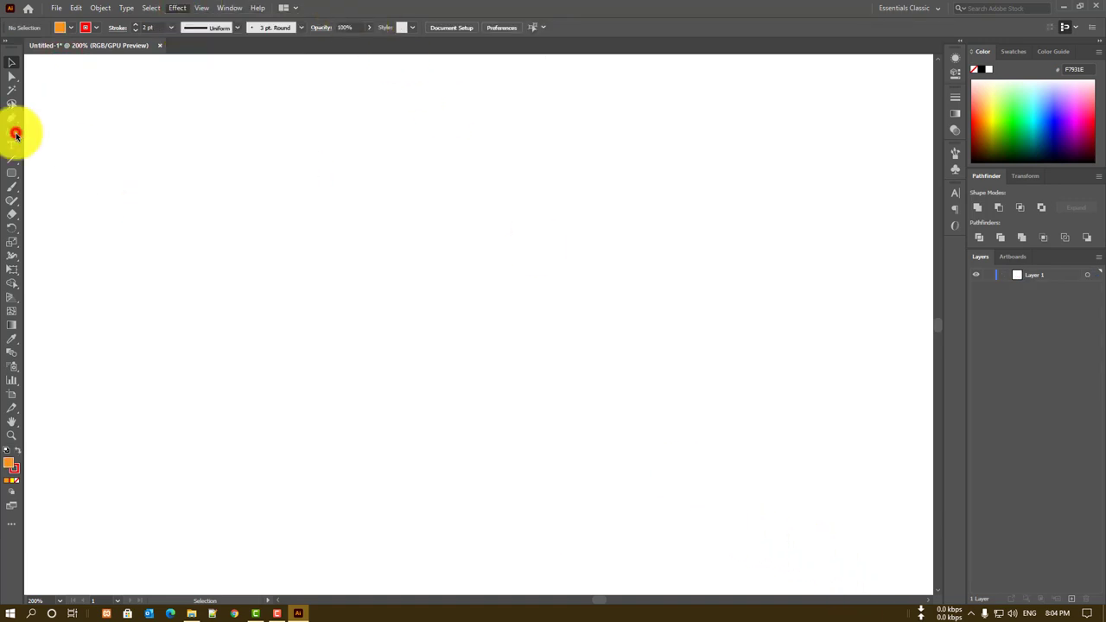
Draw a 327 × 245 px orange rounded rectangle with stroke set to None, and select it
left_click(12, 173)
left_click_drag(323, 173, 542, 337)
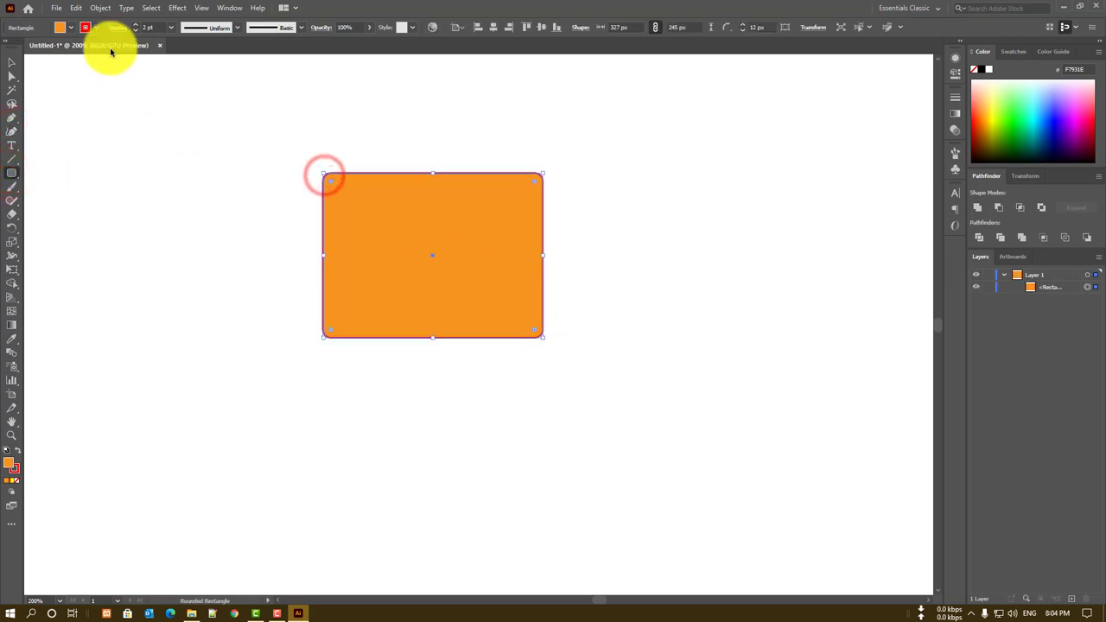
left_click(86, 27)
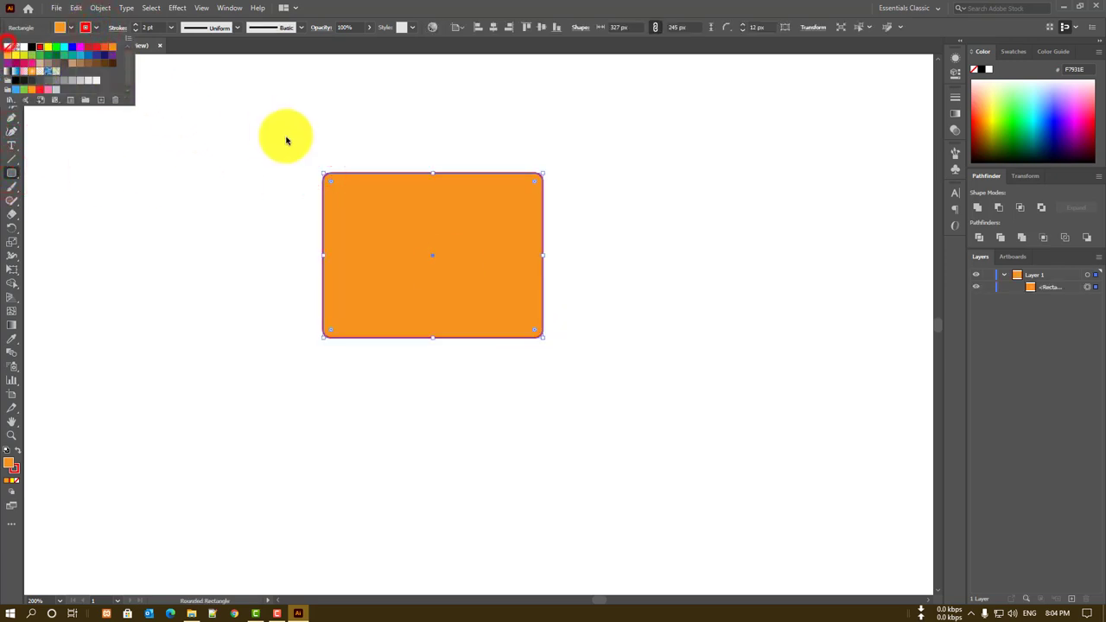
left_click(8, 46)
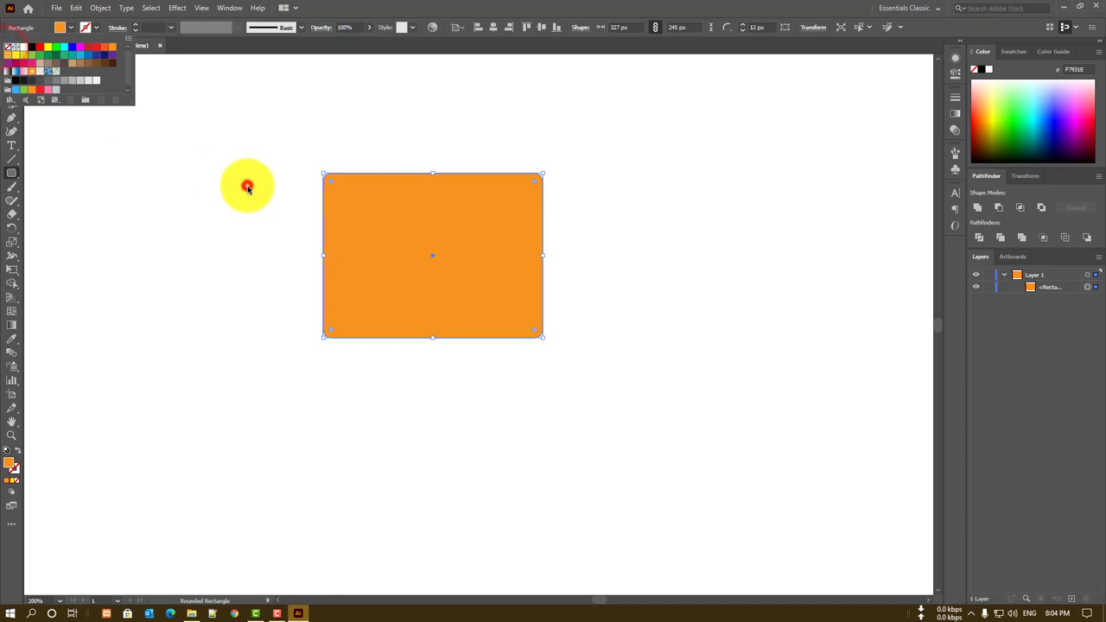
left_click(11, 62)
left_click(454, 242)
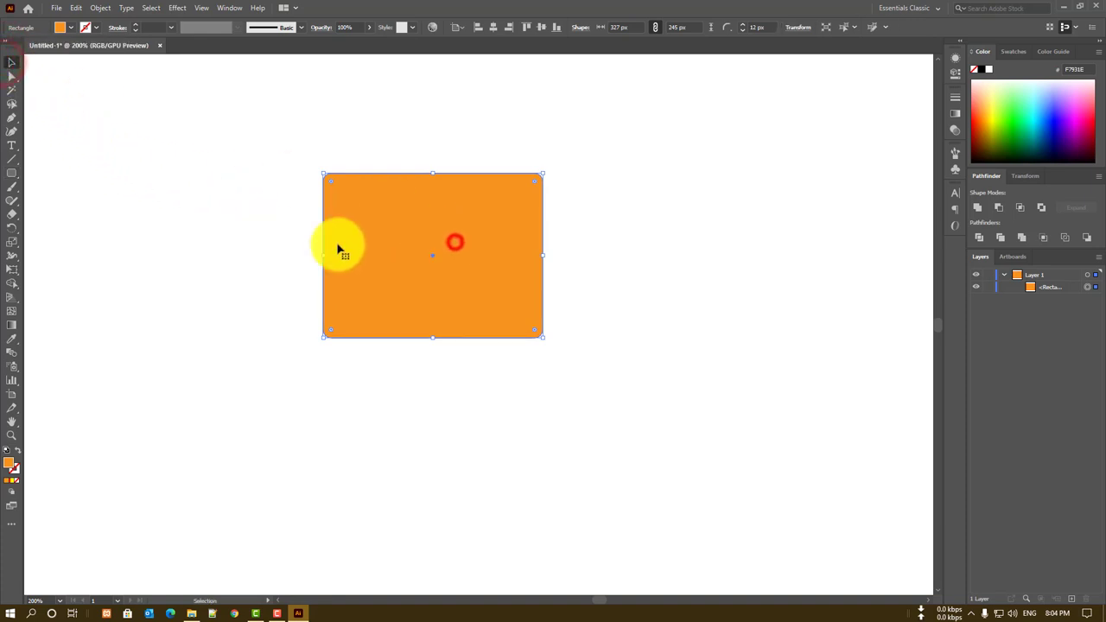
left_click(265, 242)
left_click(380, 242)
left_click(177, 8)
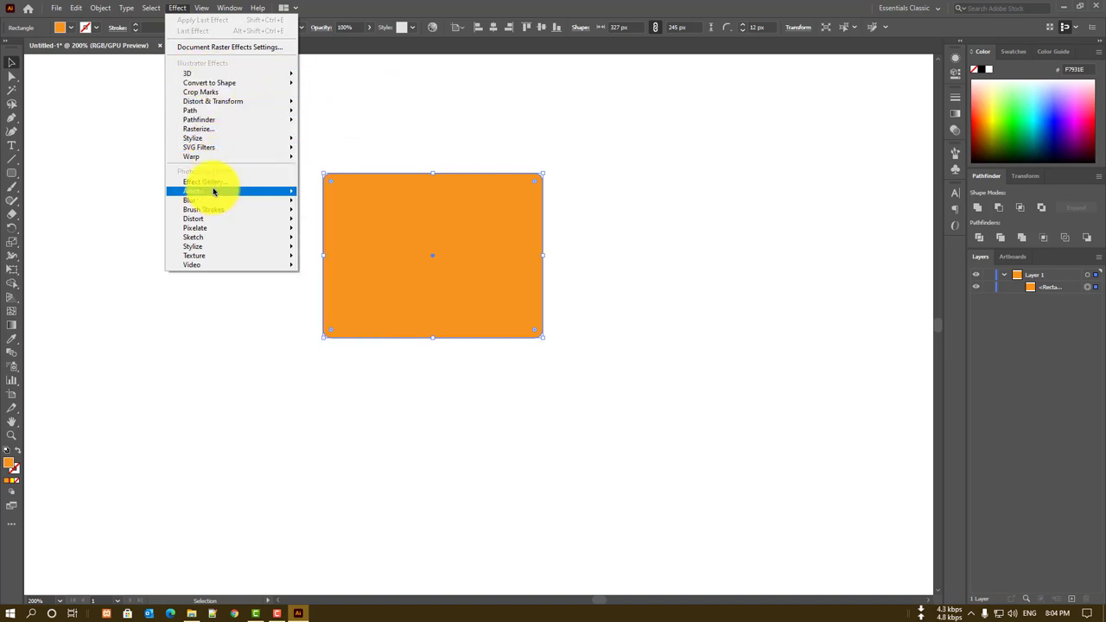
mouse_move(229, 199)
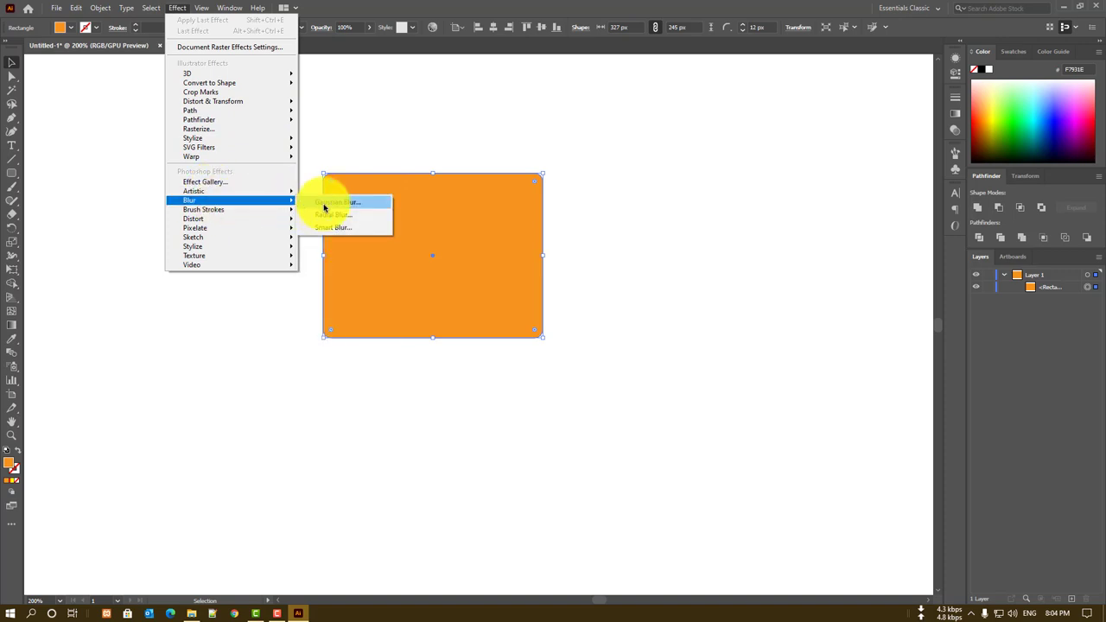
Apply a Gaussian Blur with an increased radius to the orange rounded rectangle
left_click(322, 203)
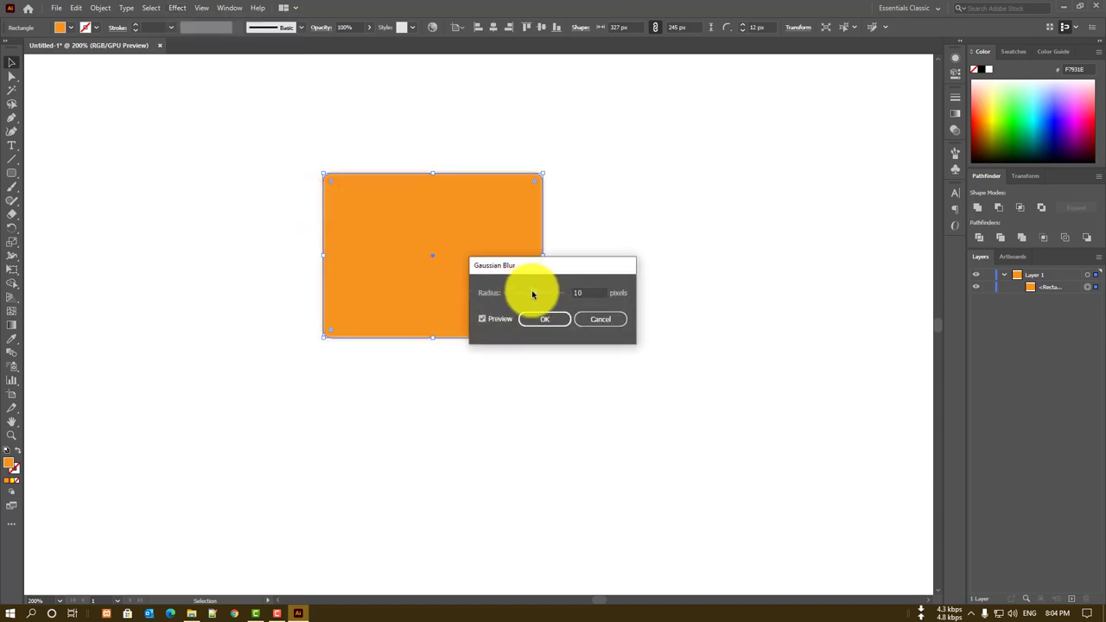
left_click_drag(535, 293, 565, 297)
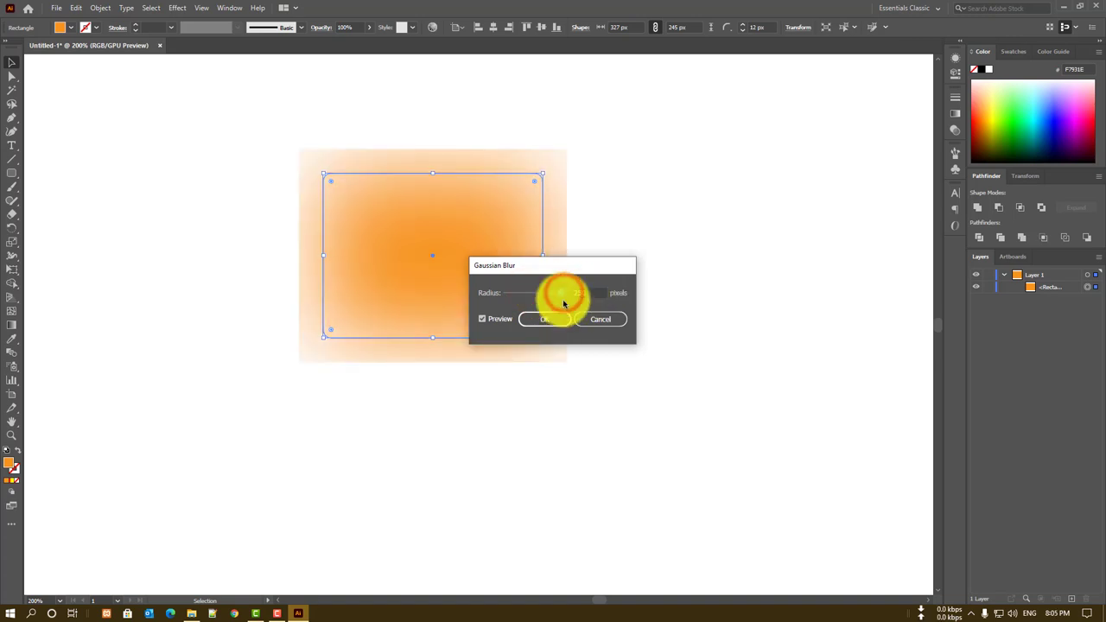
left_click(554, 317)
left_click(568, 358)
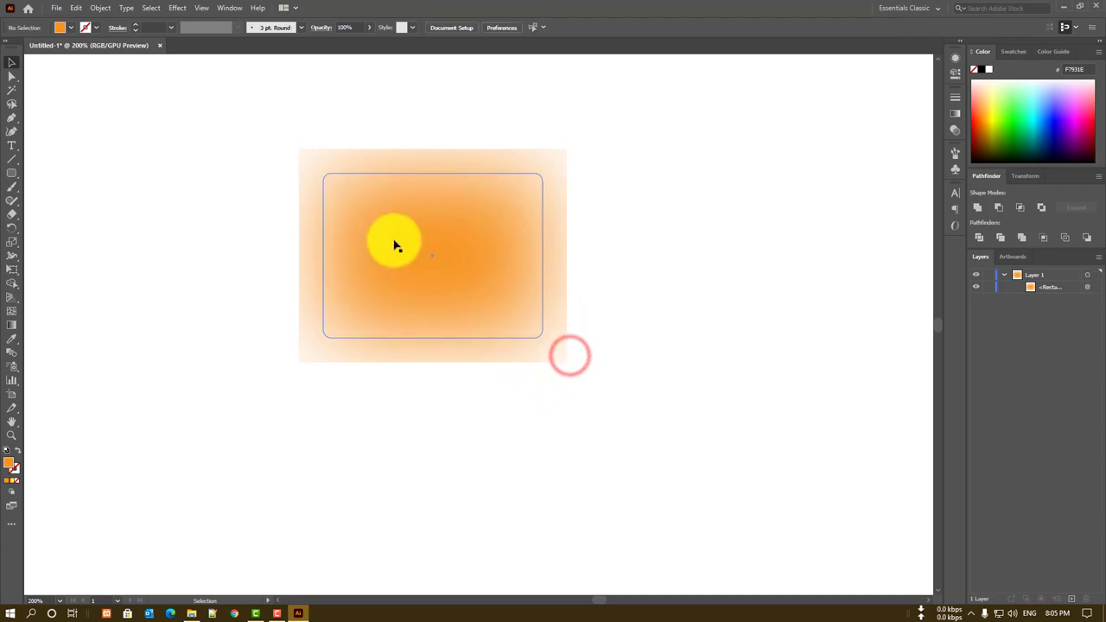
Move the blurred rectangle toward the top left, then delete it
left_click_drag(420, 237, 175, 342)
mouse_move(239, 326)
left_mouse_down()
mouse_move(407, 287)
mouse_move(298, 236)
left_mouse_up()
left_click(167, 250)
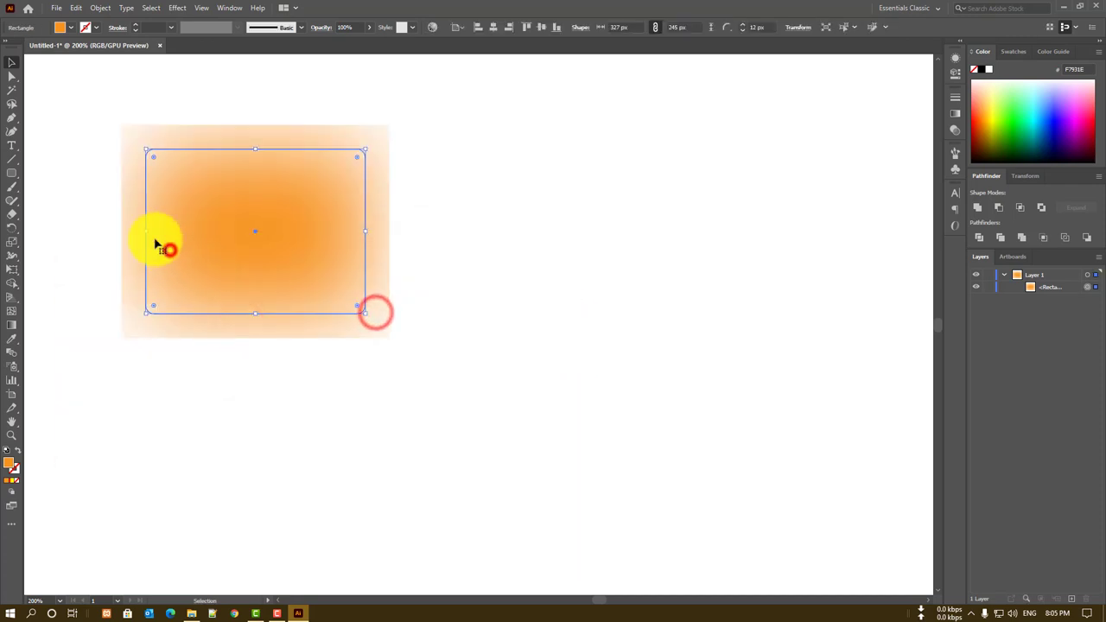
left_click(26, 81)
left_click_drag(86, 115, 293, 292)
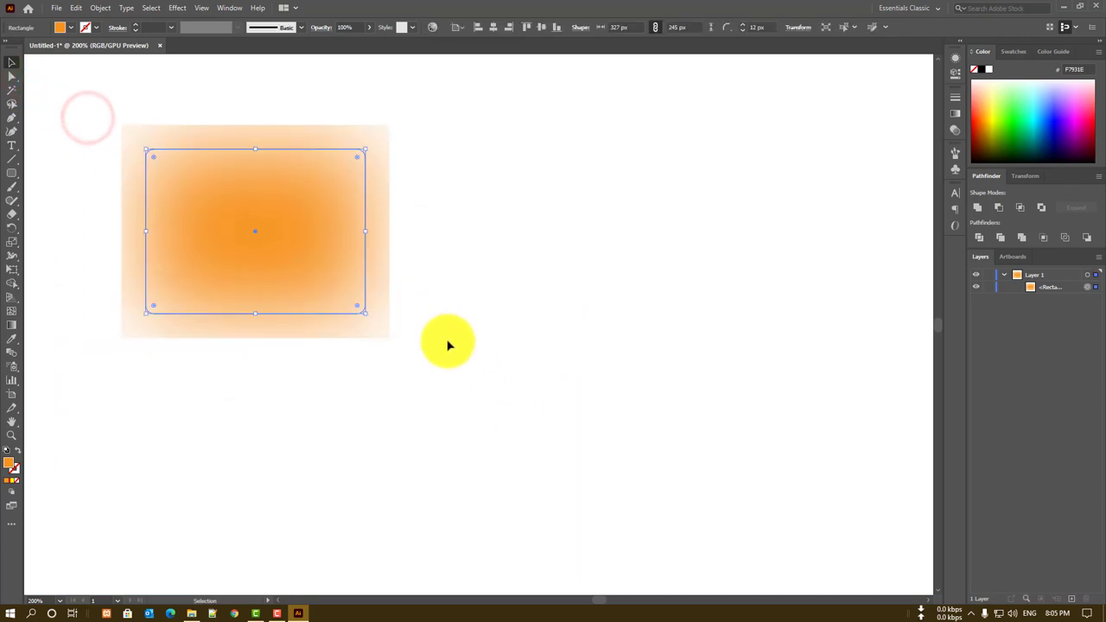
key("Delete")
Turn on View > Snap to Grid and reopen the View menu to confirm it
left_click(153, 7)
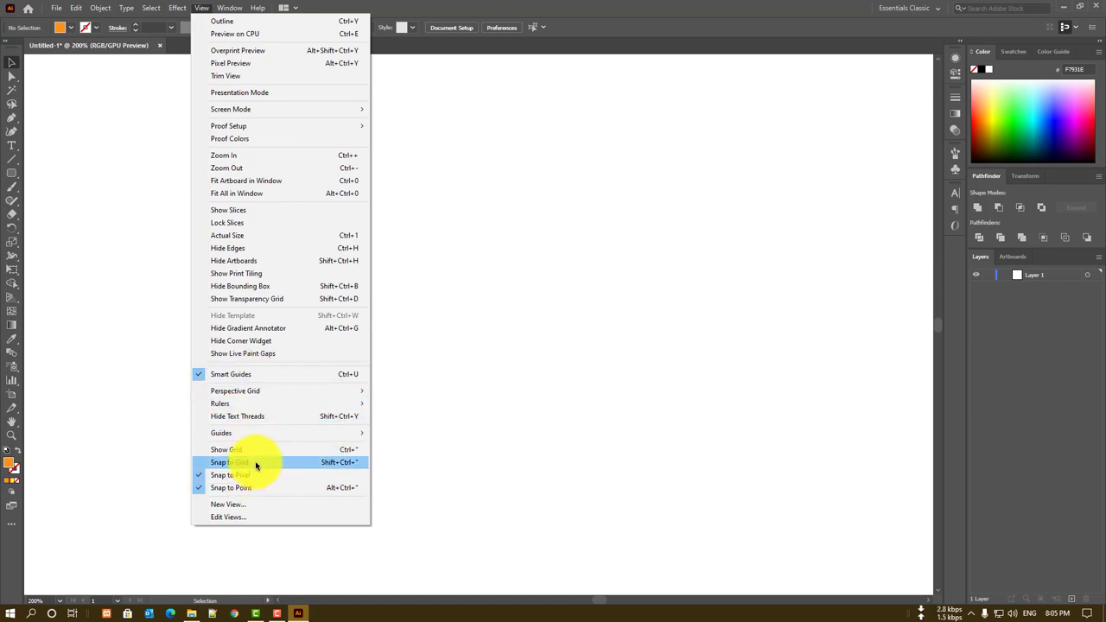
left_click(255, 464)
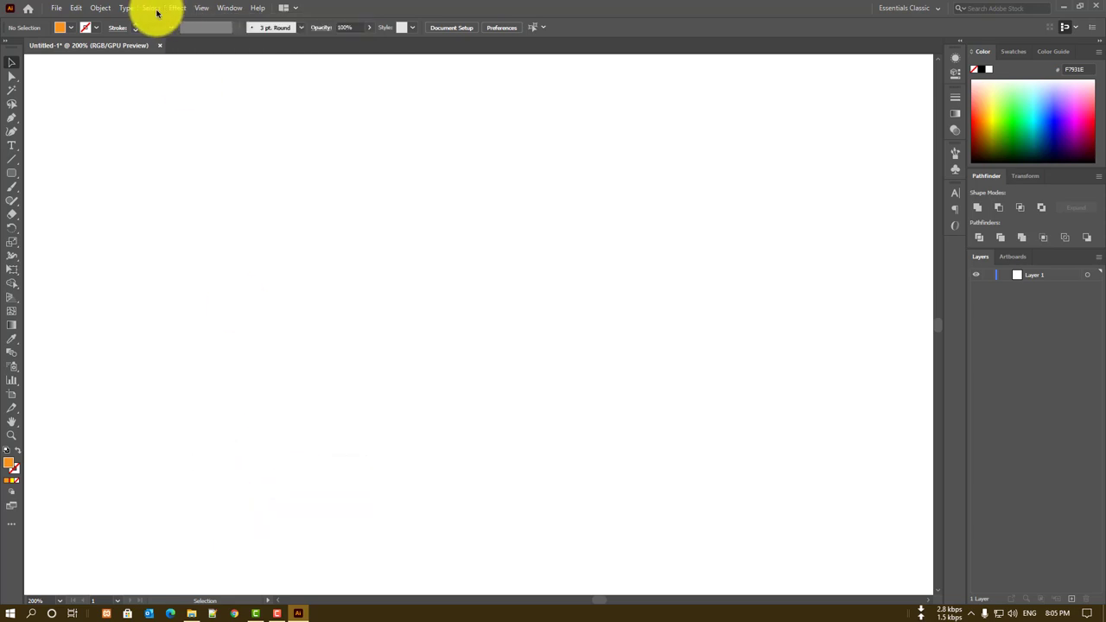
left_click(200, 7)
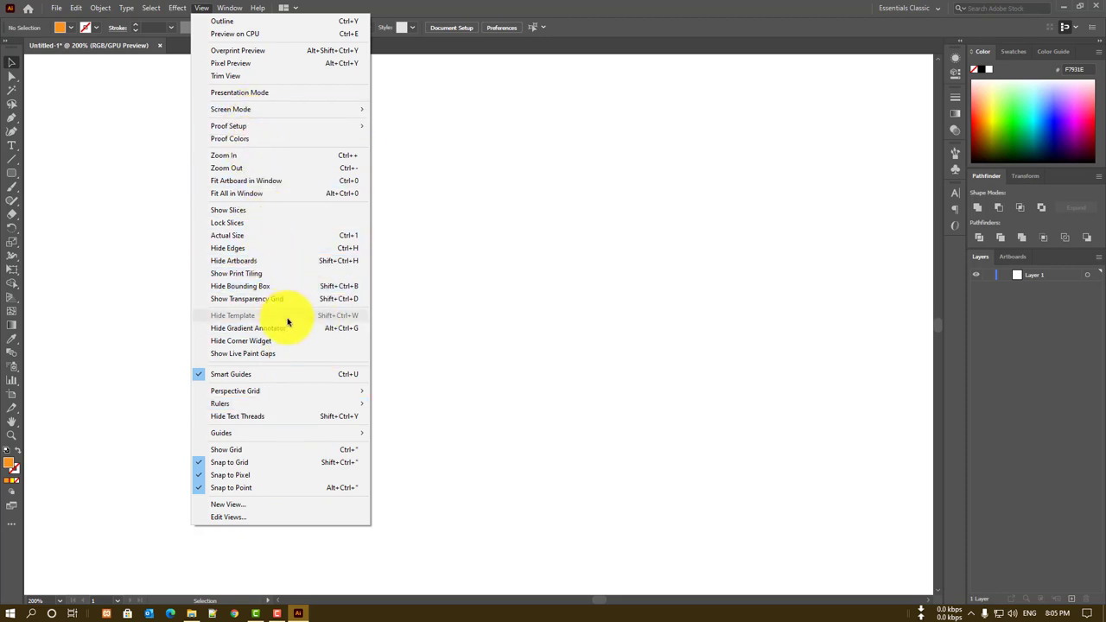
Show rulers with Ctrl+R, then browse the View and Window menus
left_click(677, 136)
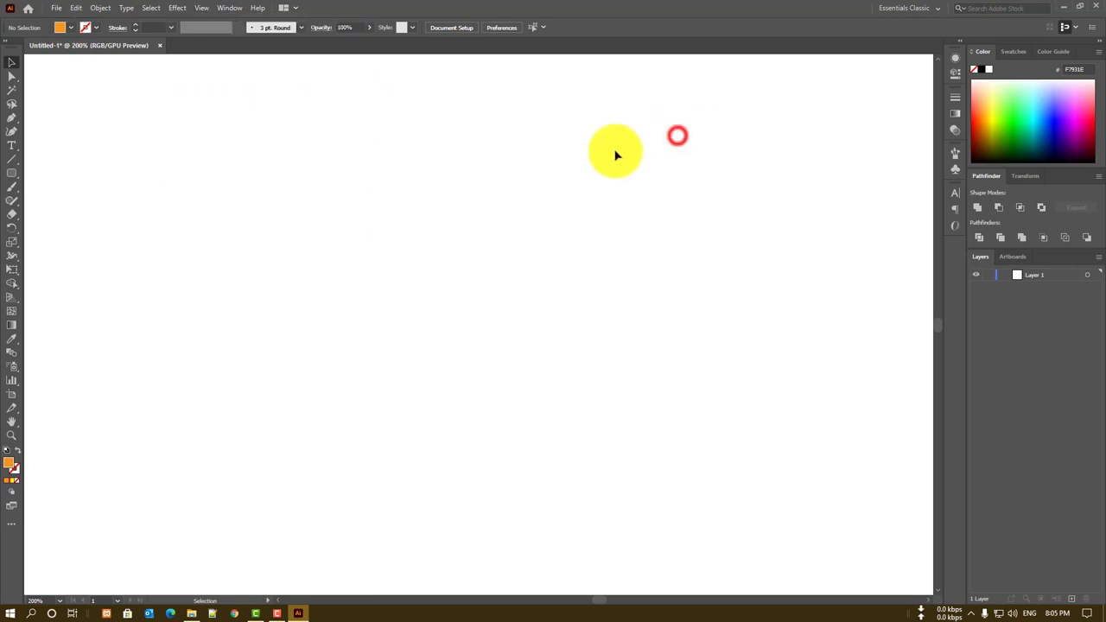
key("ctrl+r")
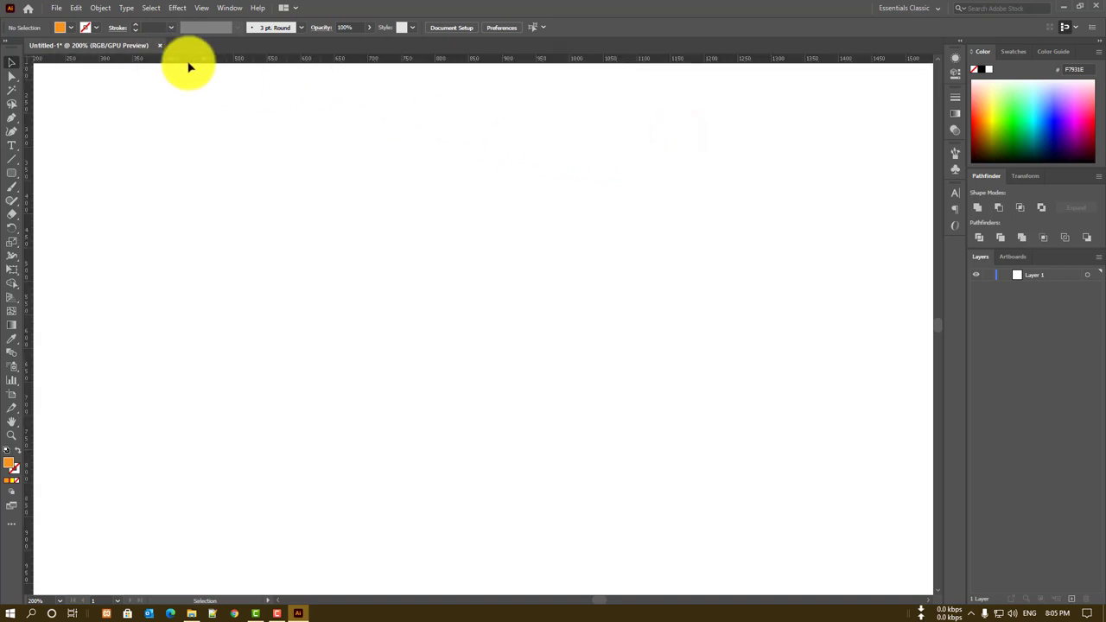
left_click(199, 8)
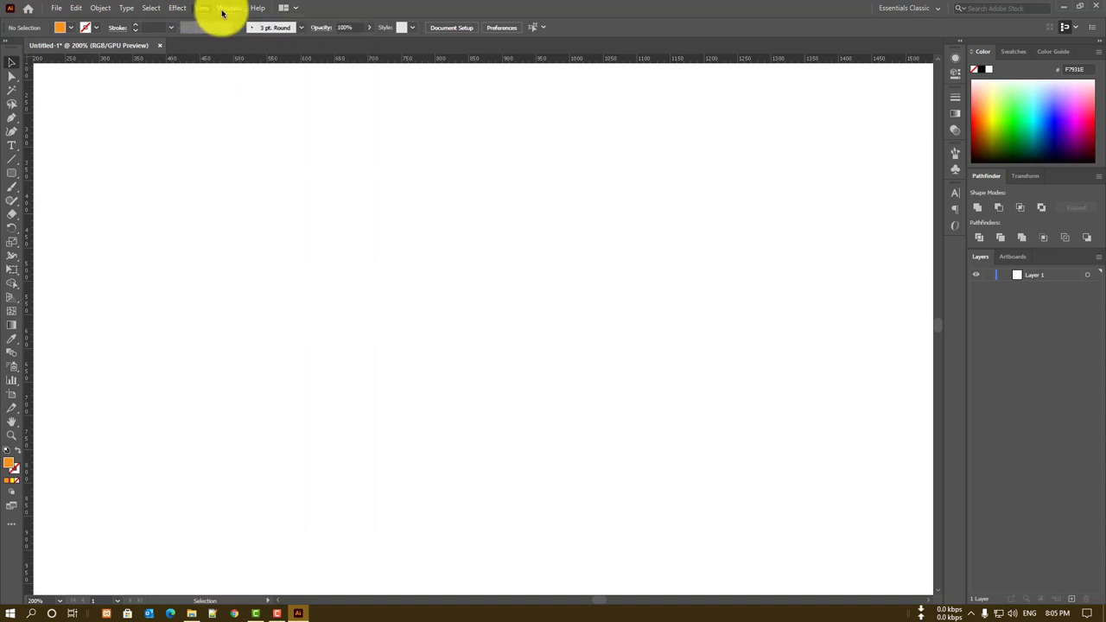
left_click(223, 9)
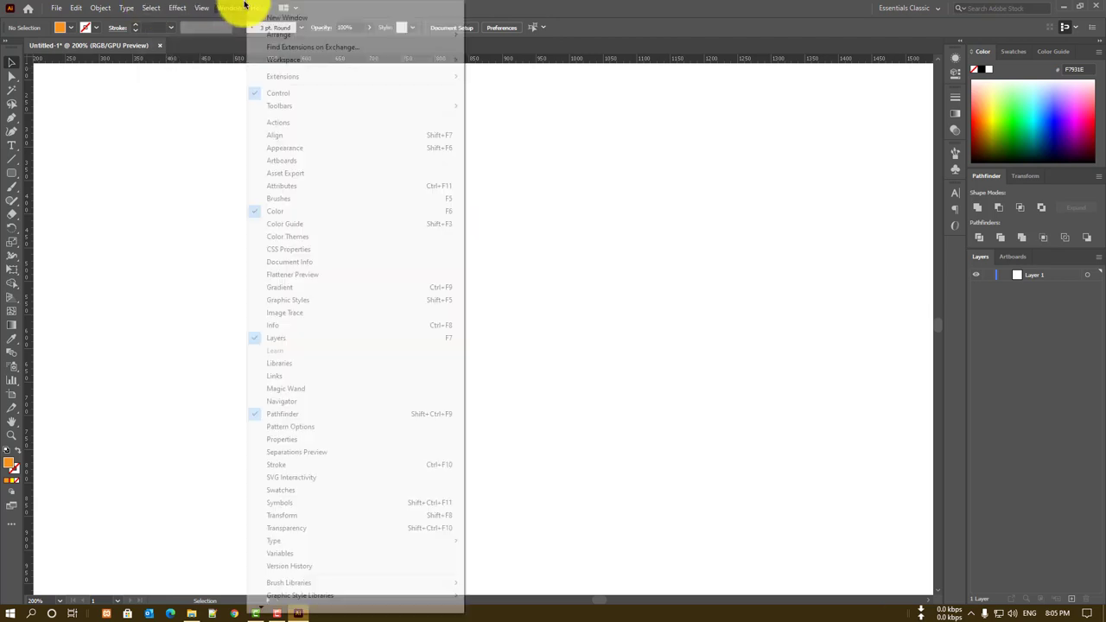
Dismiss the open menus and restore the default white fill and 1 pt black stroke with D
left_click(795, 9)
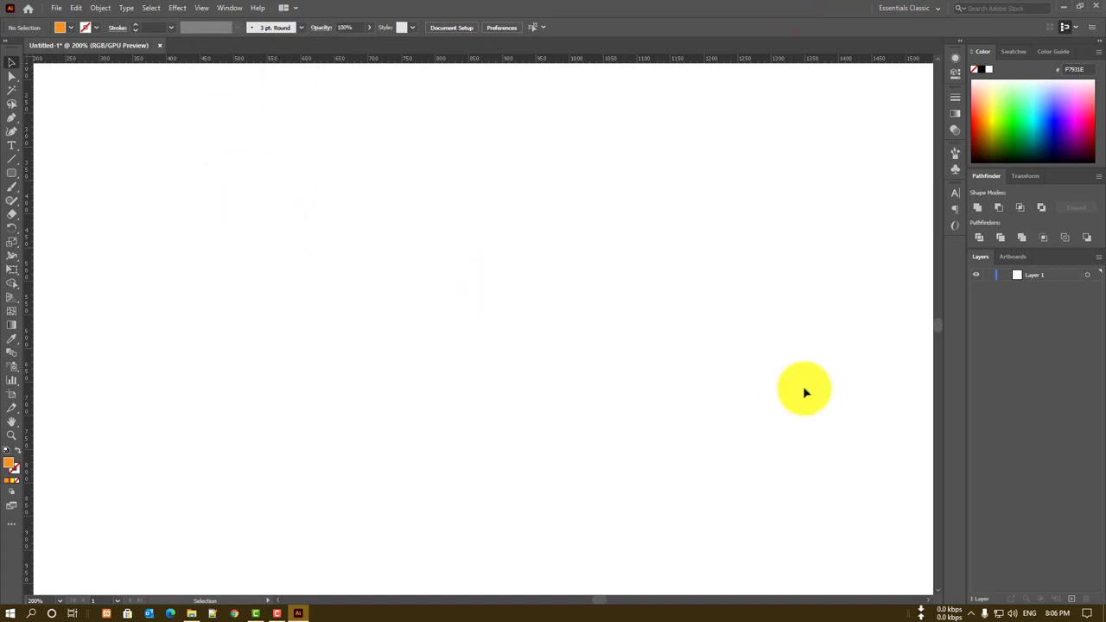
right_click(479, 284)
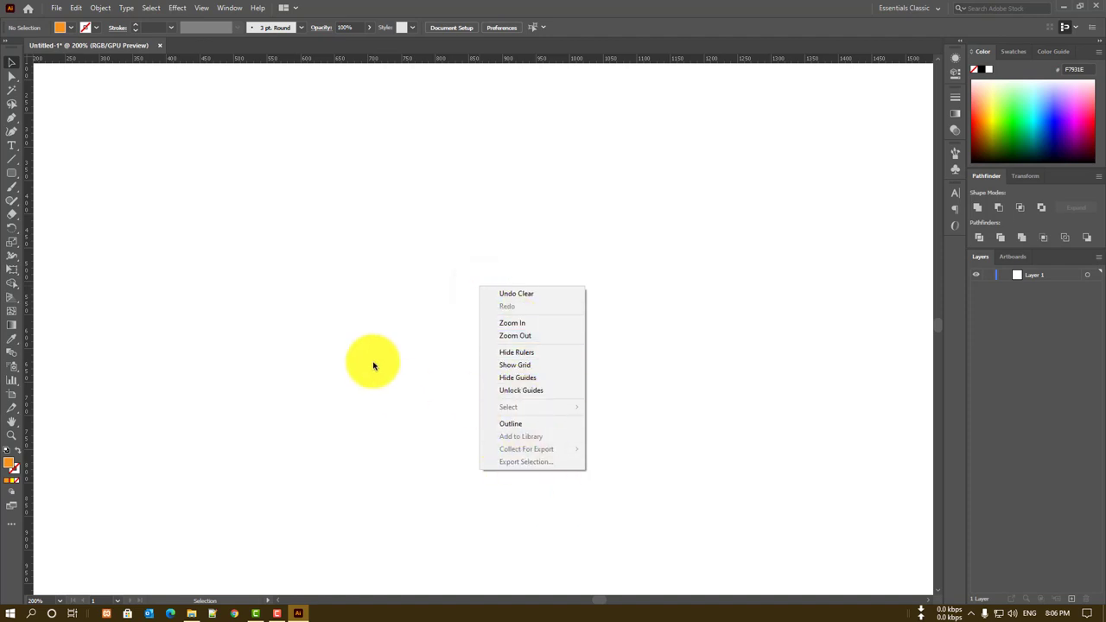
left_click(385, 305)
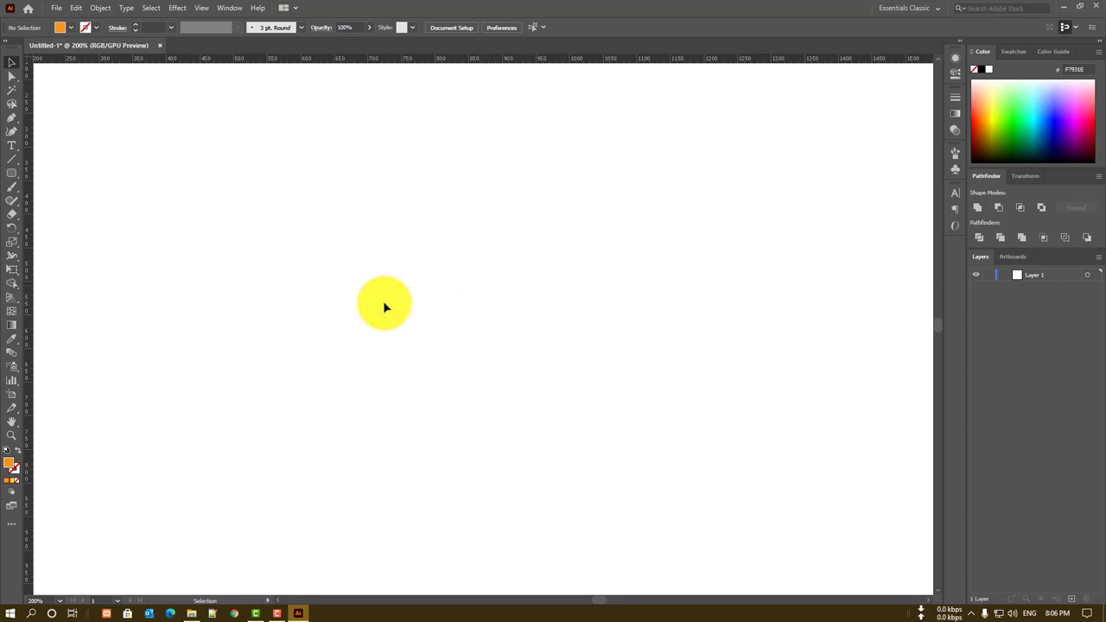
key("d")
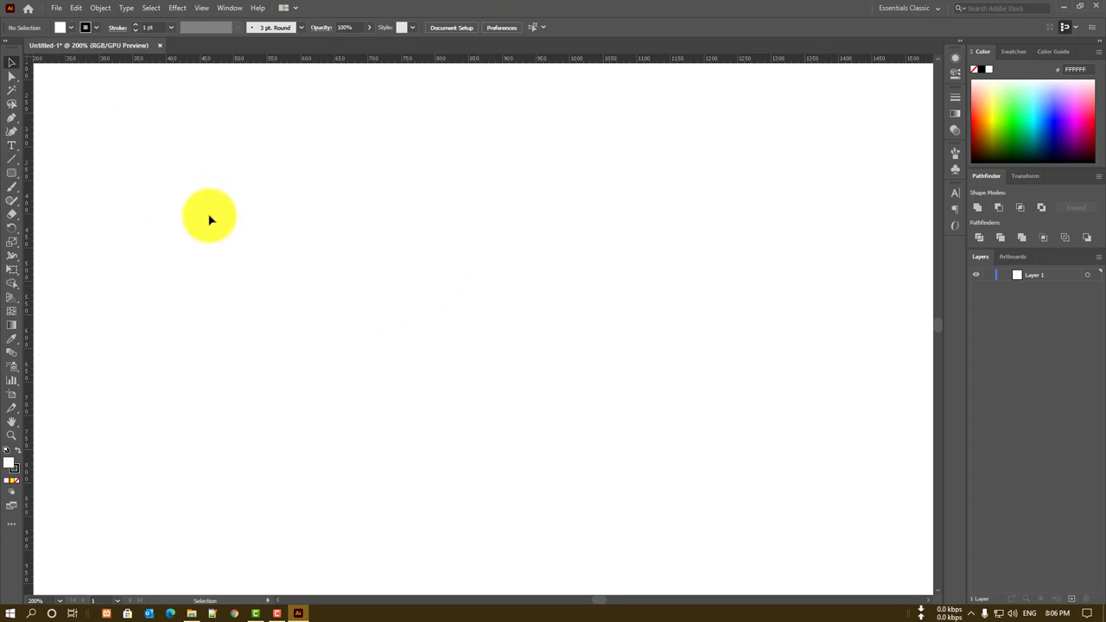